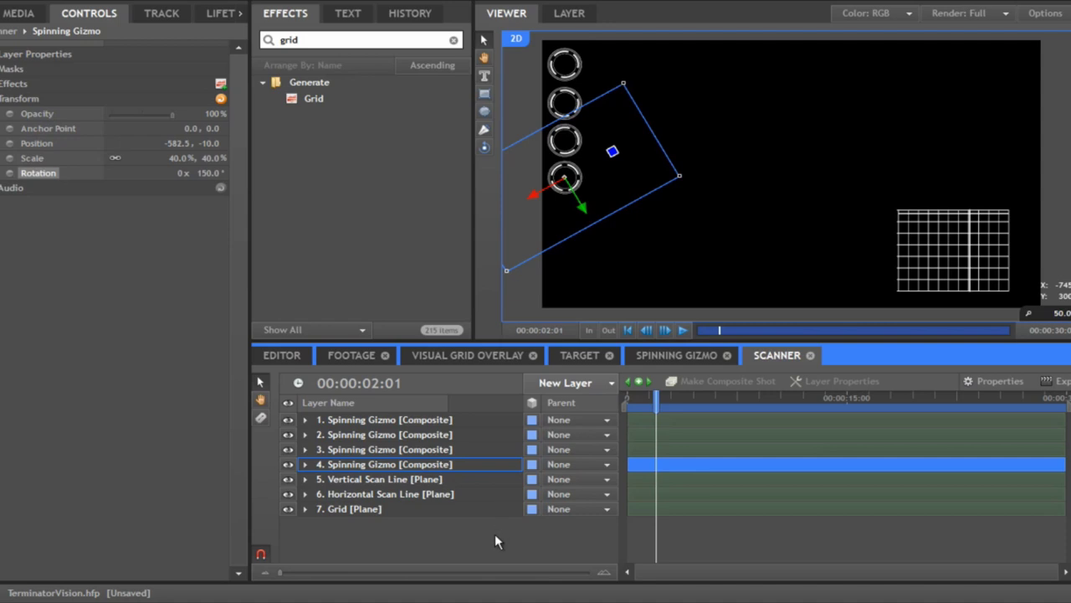
Step: Create a new empty composite shot named 'Terminator Vision', correcting the mistyped name
left_click(90, 226)
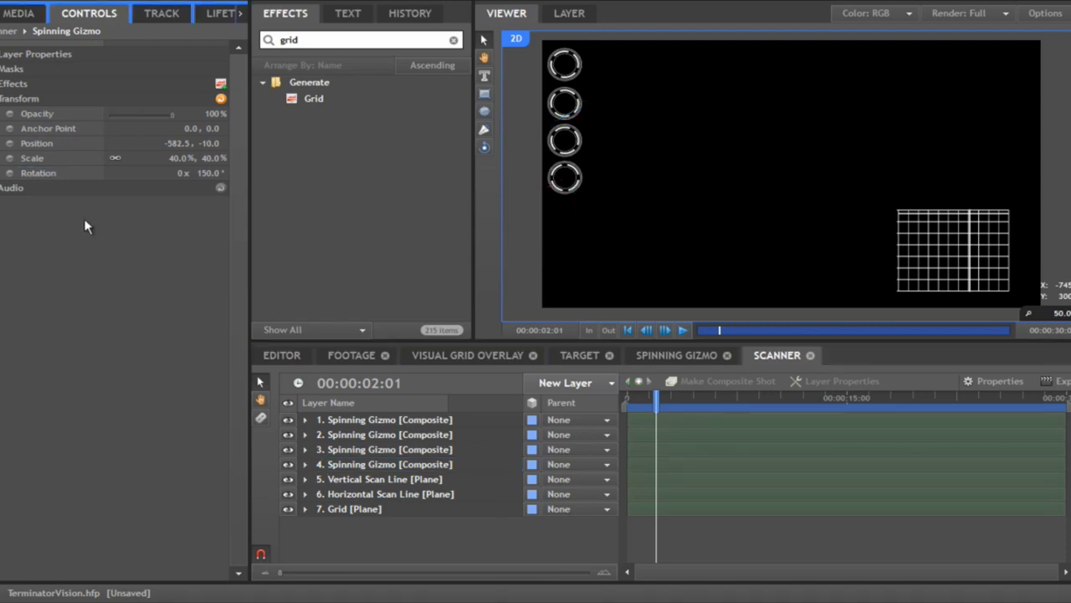
left_click(20, 11)
left_click(167, 184)
left_click(216, 213)
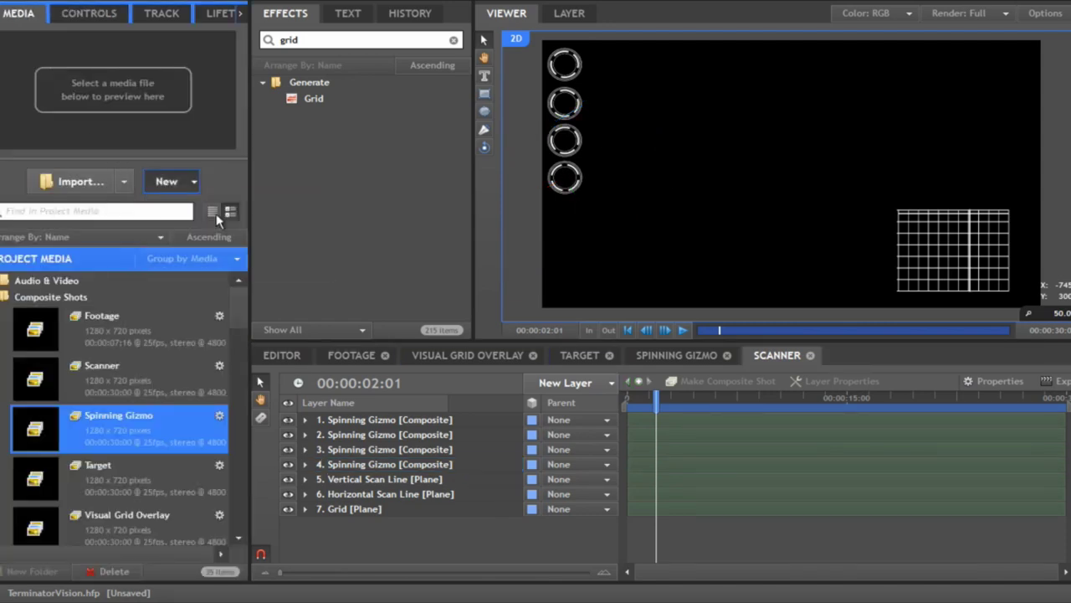
type("T")
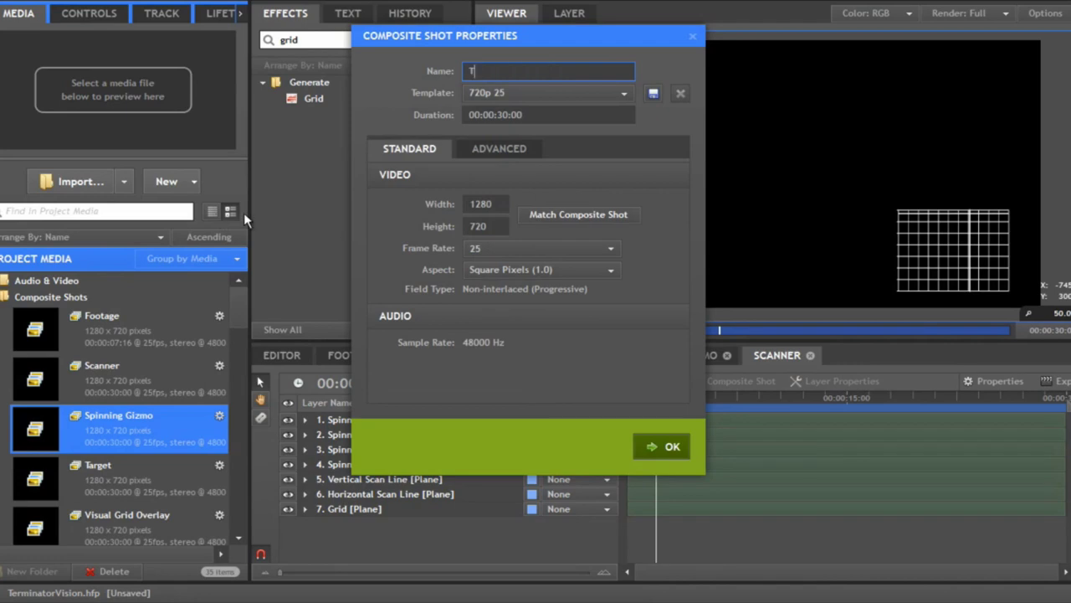
type("erminator Visi9on")
key("BackSpace")
left_click(674, 446)
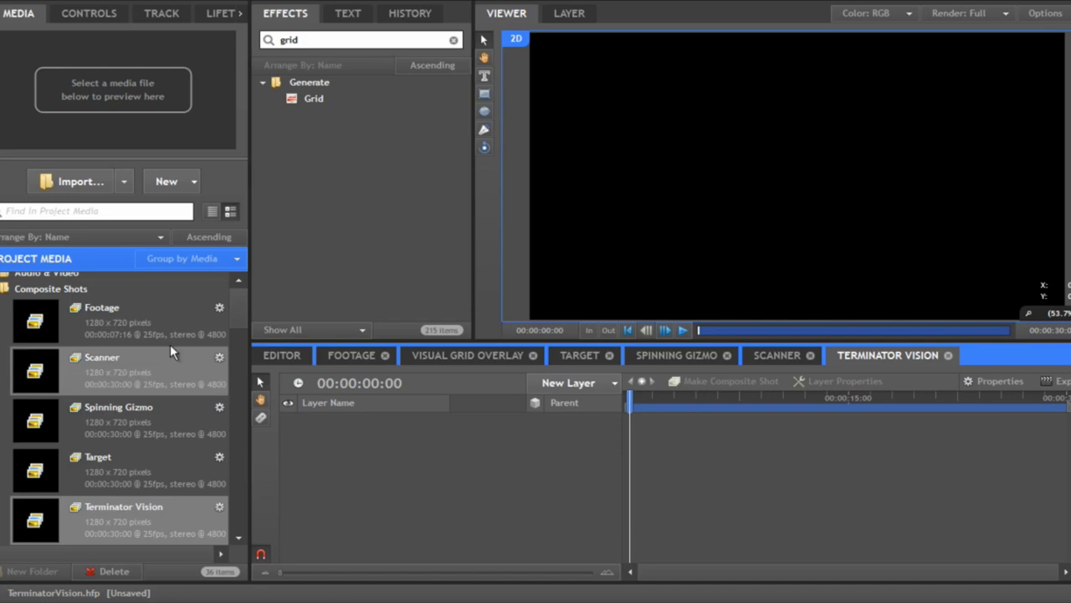
Step: Add the Footage composite to the Terminator Vision timeline and duplicate it into two stacked layers
left_click_drag(120, 313, 352, 437)
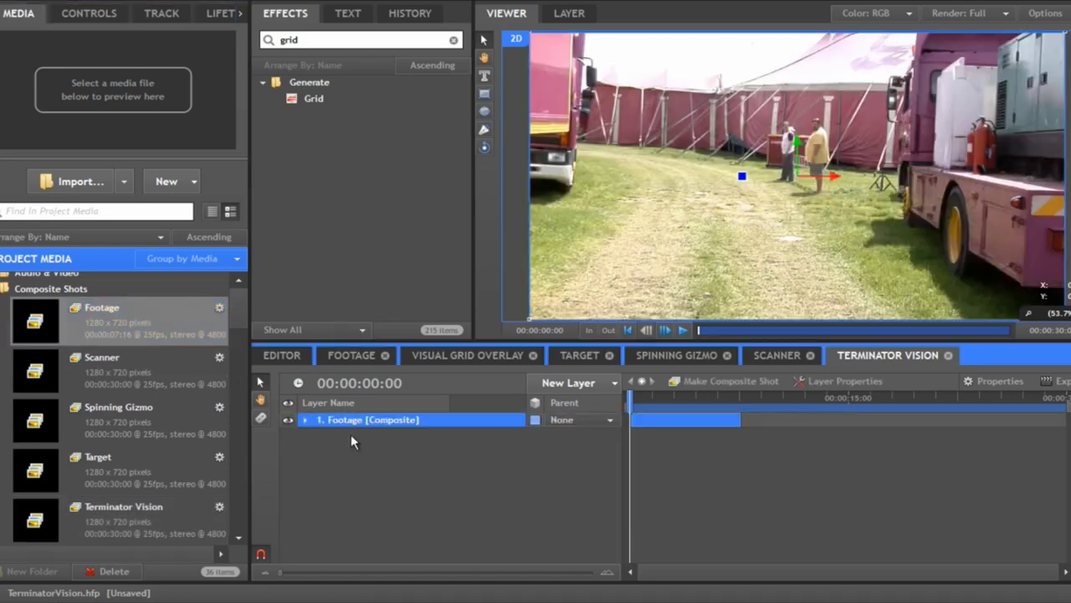
mouse_move(632, 397)
left_mouse_down()
mouse_move(703, 393)
mouse_move(624, 395)
left_mouse_up()
right_click(410, 423)
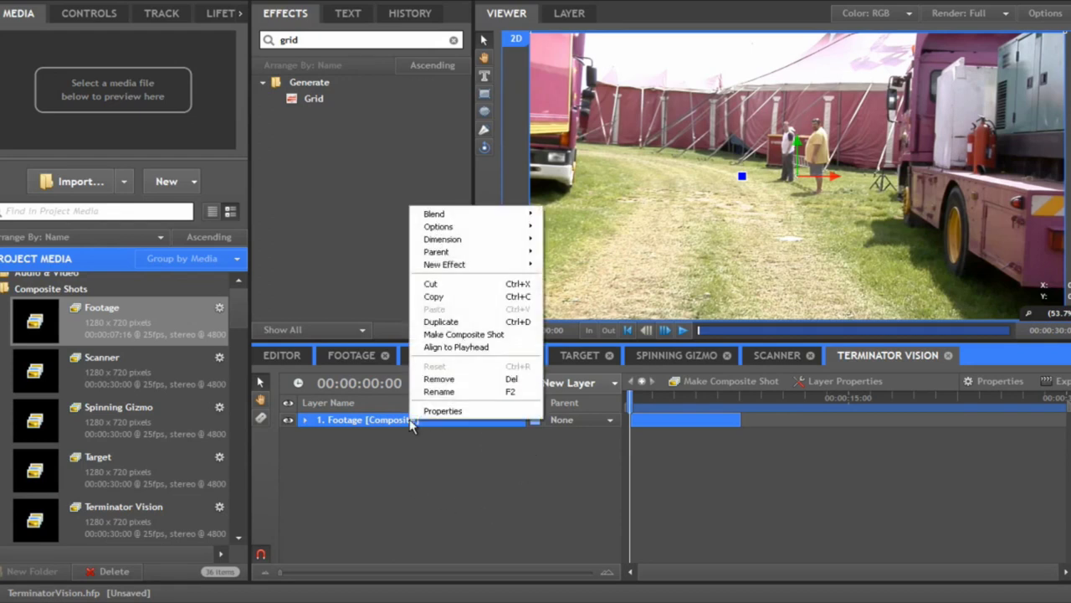
left_click(437, 321)
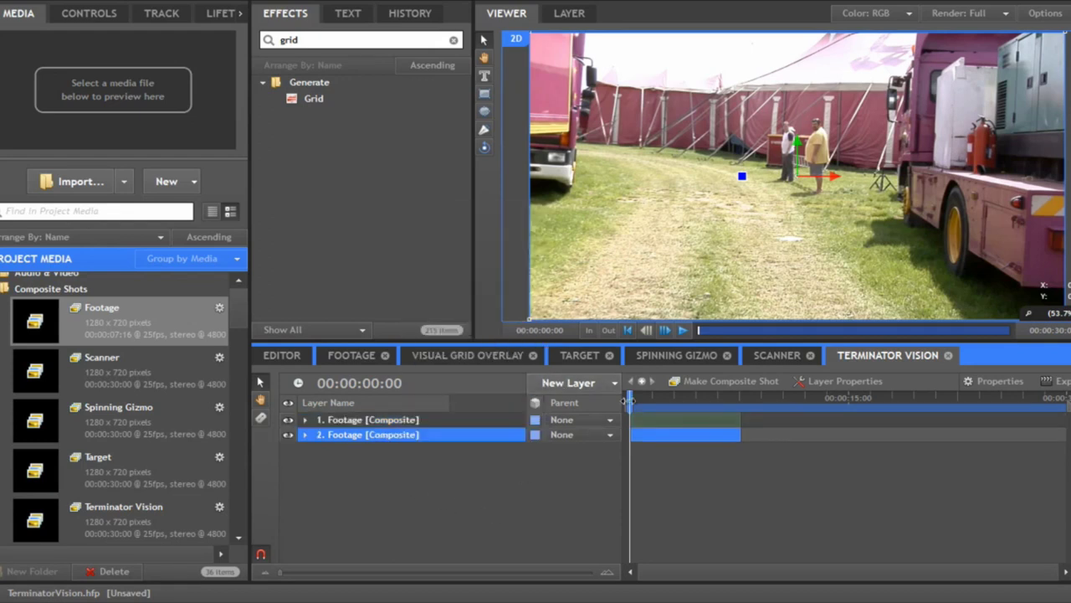
left_click(409, 421)
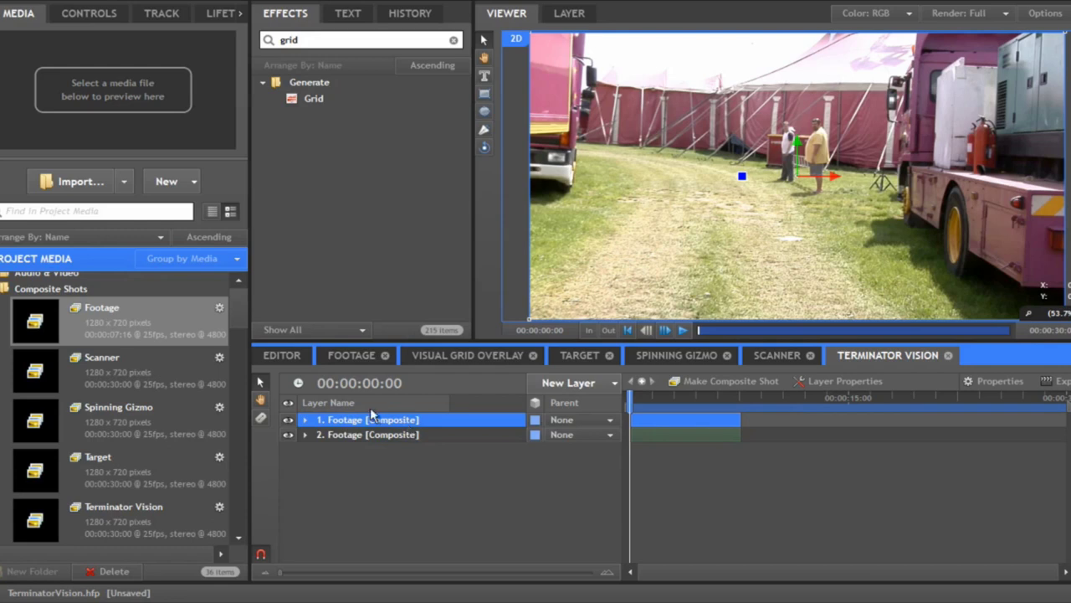
double_click(318, 40)
Step: Apply the Exposure effect to the top Footage layer and raise its exposure to 1.20
type("e")
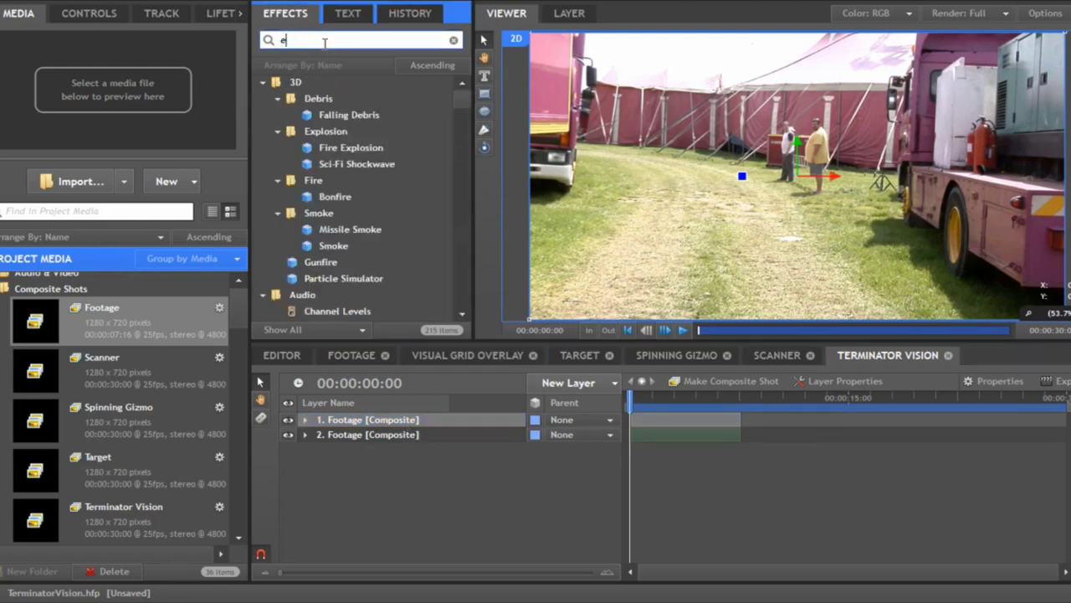
type("xpo")
left_click_drag(339, 100, 404, 419)
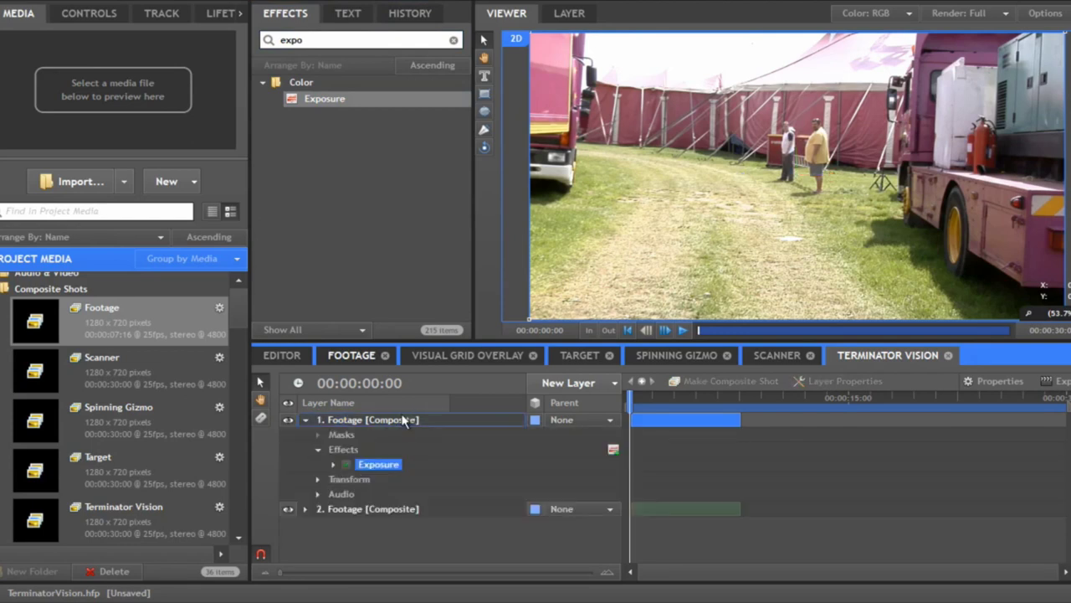
left_click(94, 14)
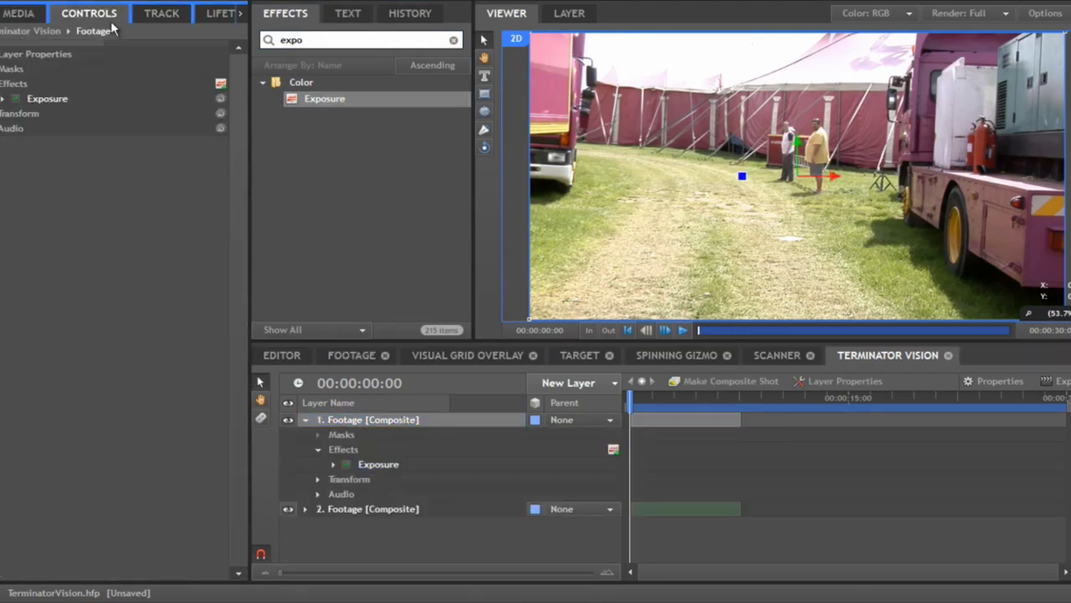
left_click(5, 100)
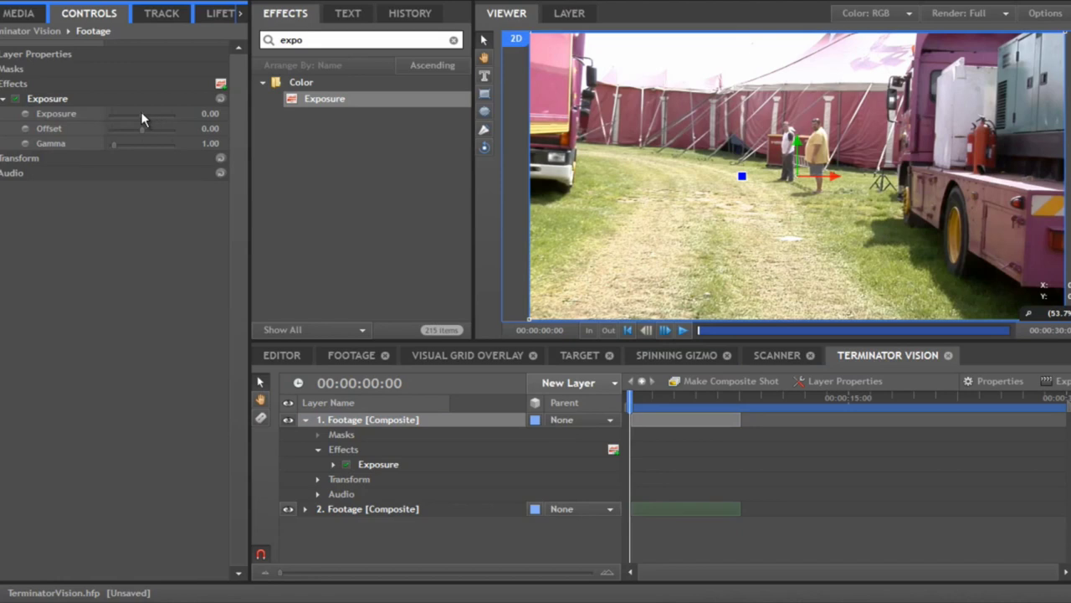
left_click(142, 112)
left_click_drag(141, 112, 146, 113)
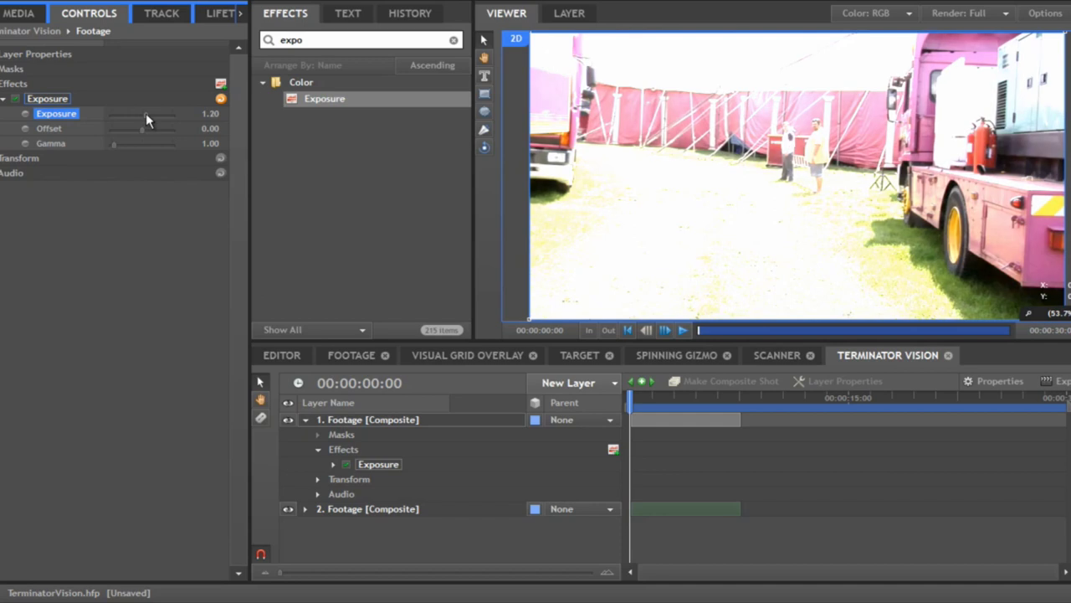
left_click(191, 258)
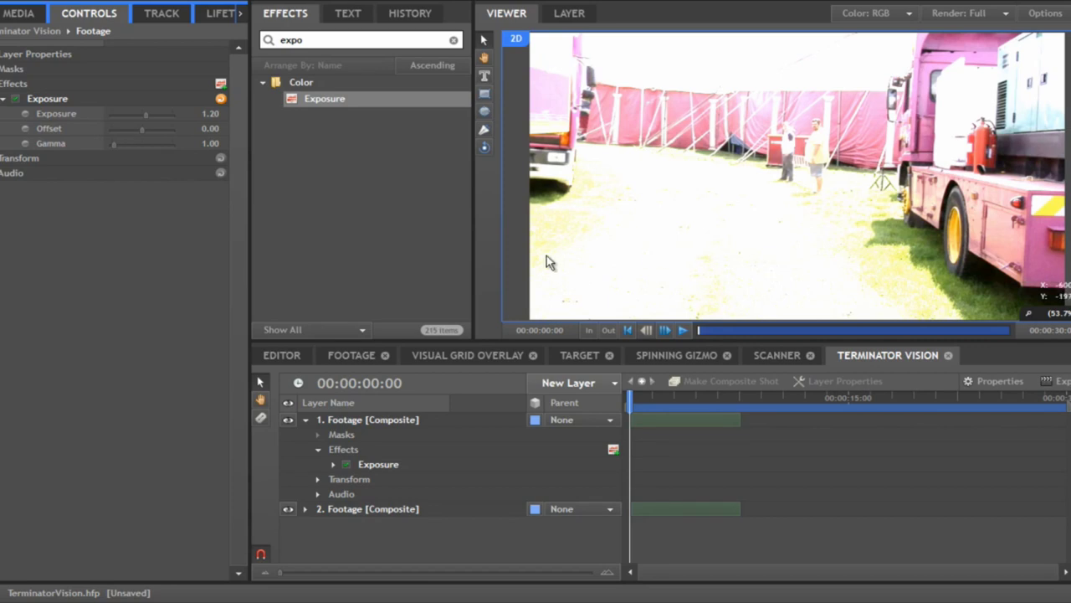
Step: Add a Hotspots effect below Exposure on the top Footage layer with threshold 0.59
left_click(314, 39)
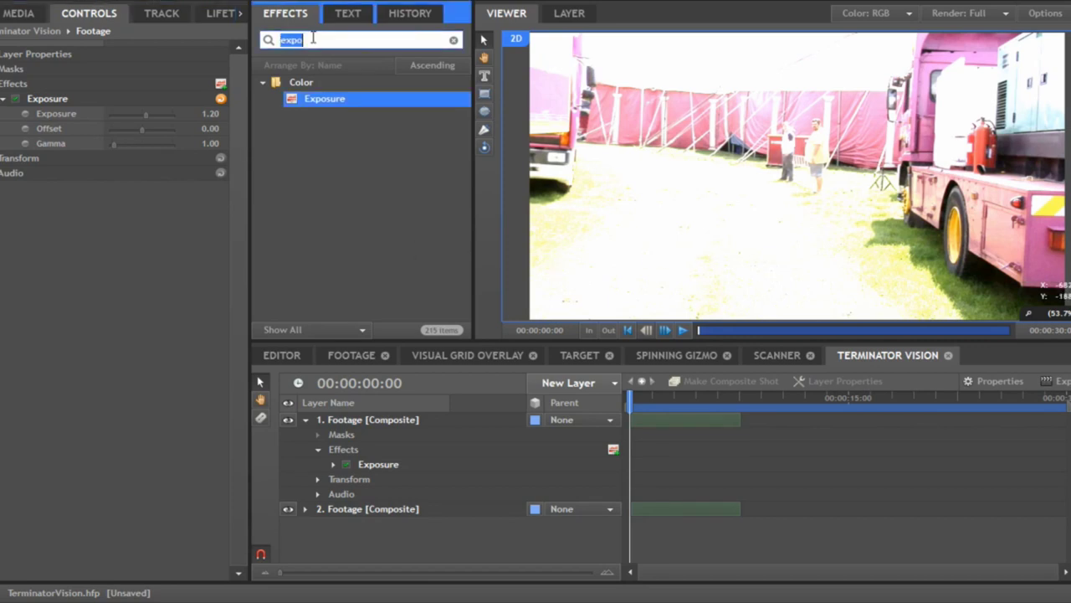
type("hot")
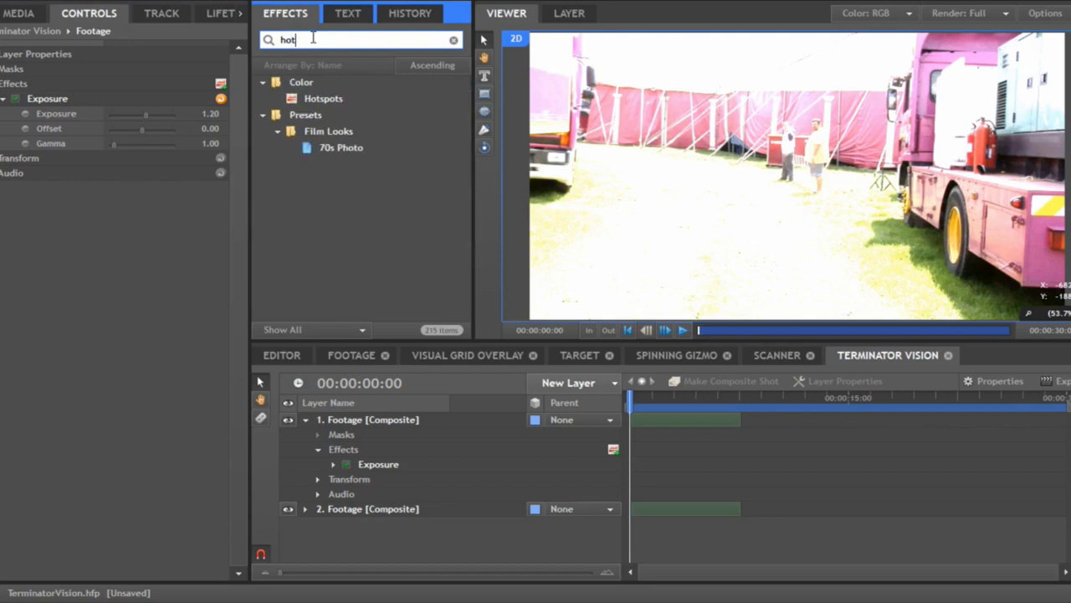
left_click_drag(315, 99, 88, 156)
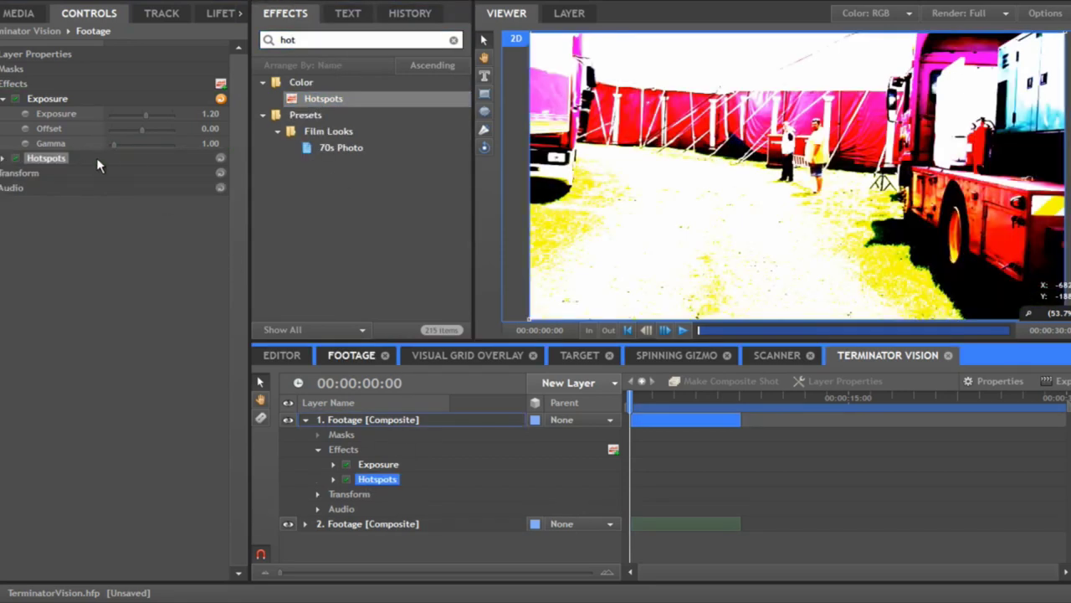
left_click(4, 158)
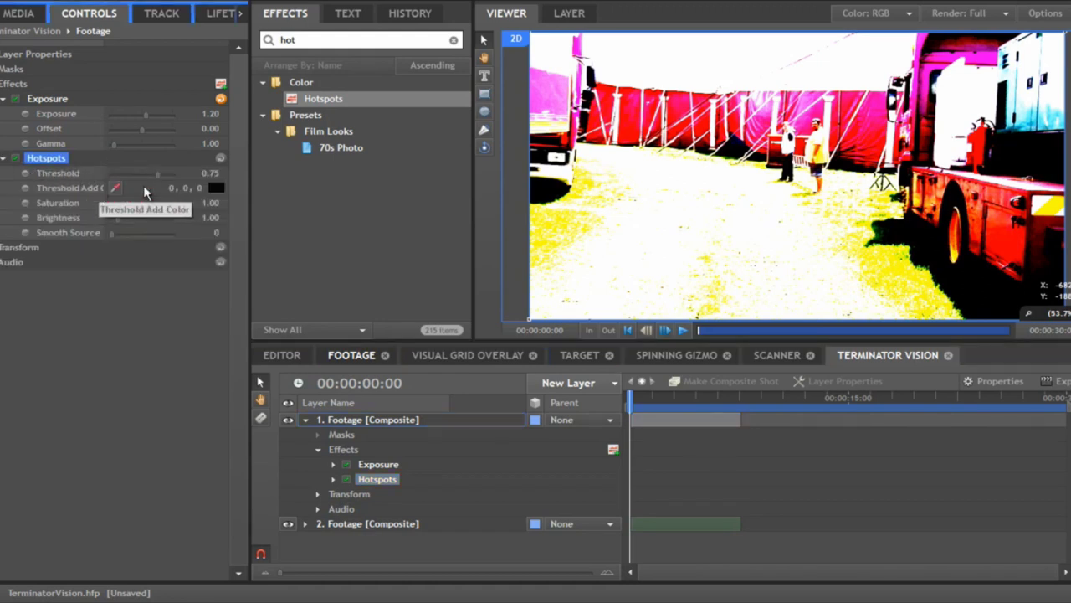
left_click(210, 169)
type("0.5")
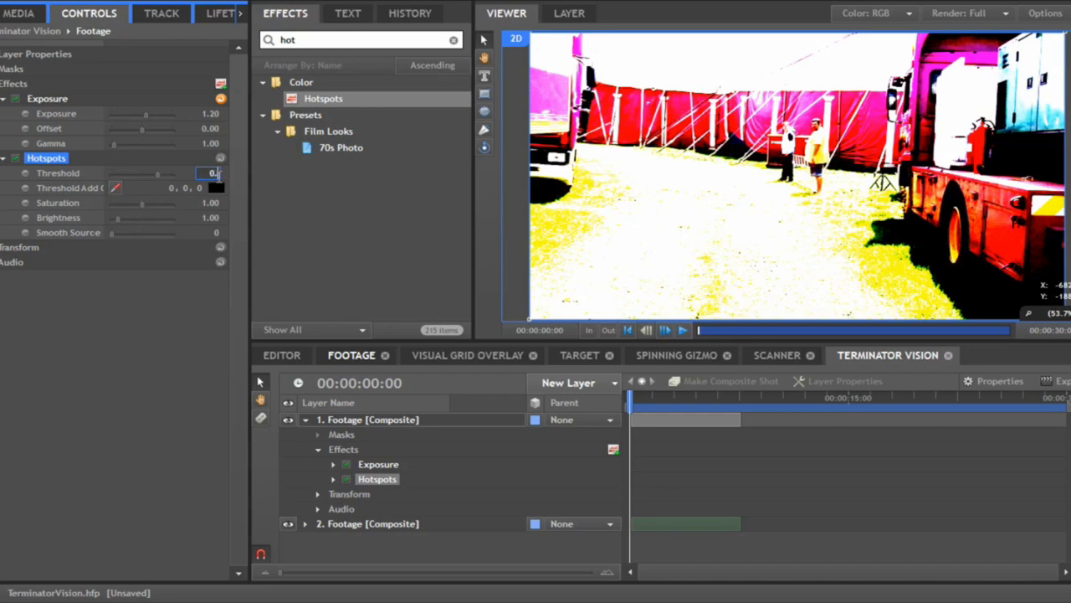
key("Return")
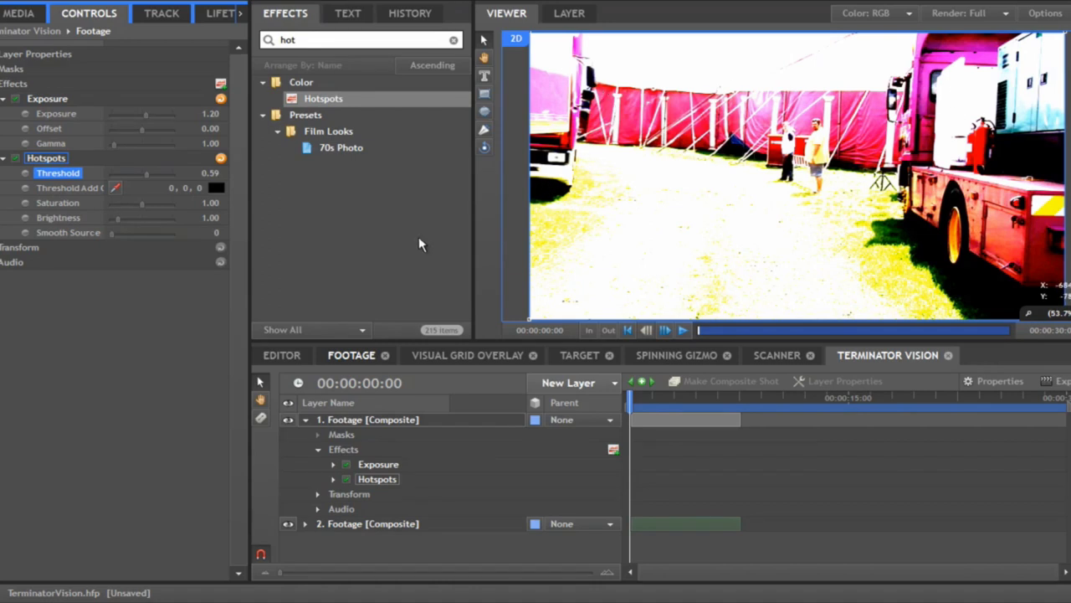
left_click(413, 421)
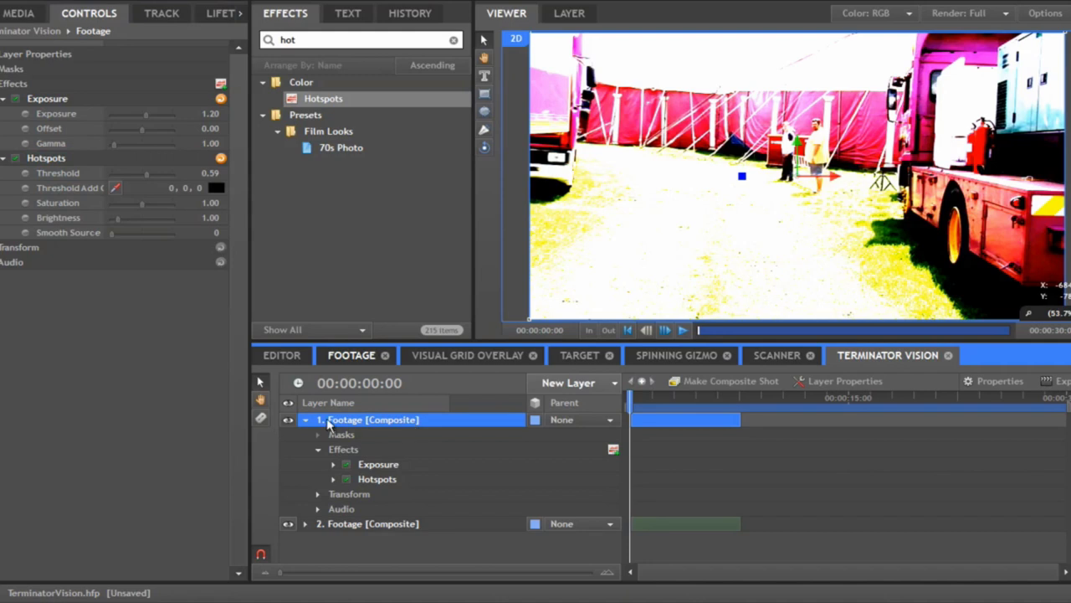
Step: Set the top Footage layer's opacity to 25%, then return to the project media list
left_click(1, 84)
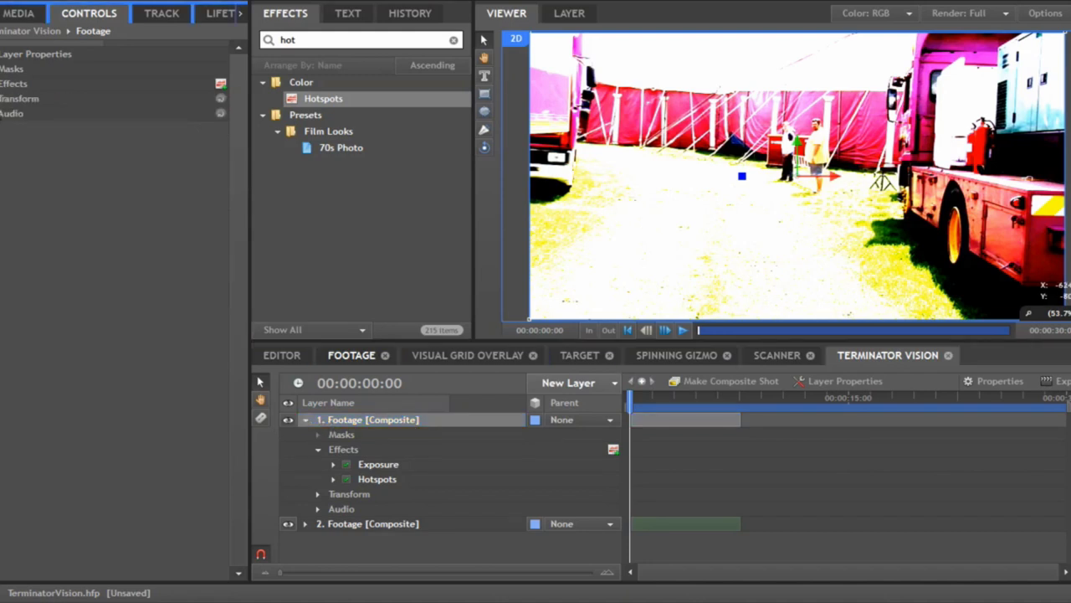
left_click(3, 98)
left_click(211, 113)
type("25")
key("Return")
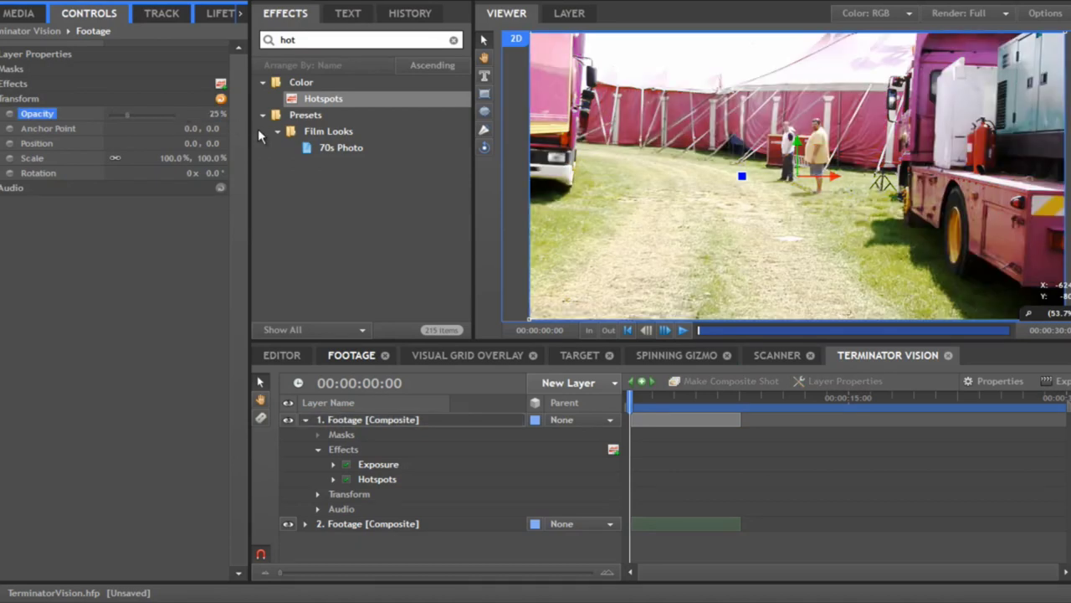
left_click(133, 278)
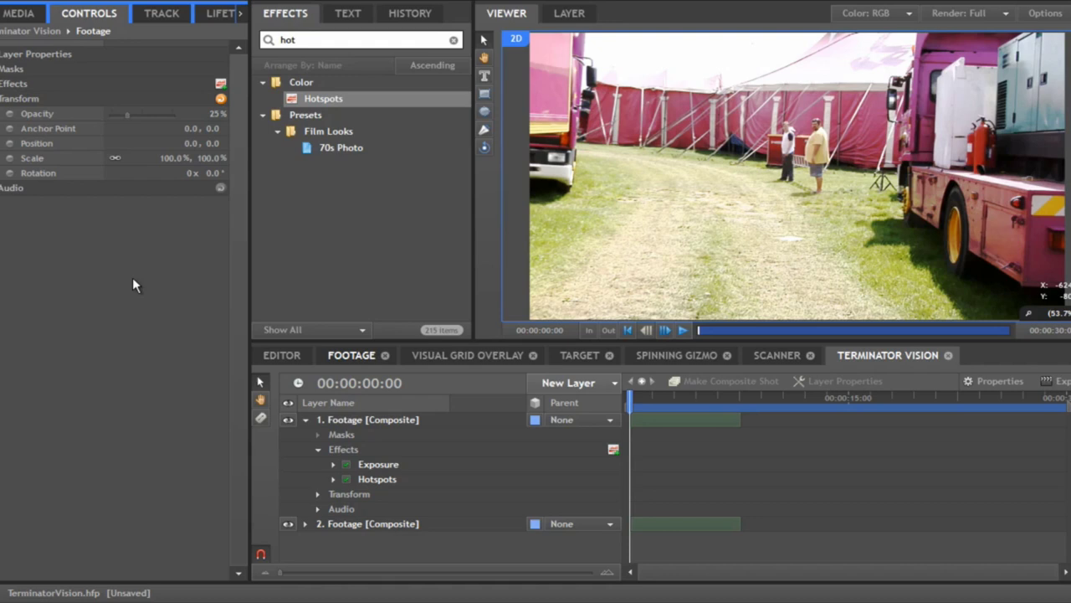
left_click(306, 420)
left_click(20, 14)
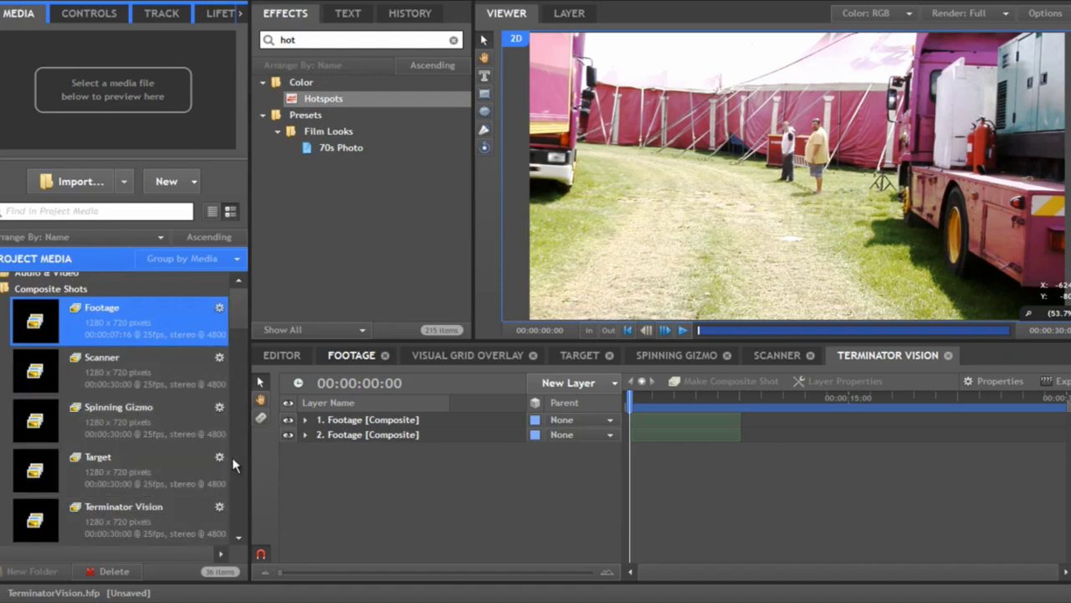
Step: Add the Visual Grid Overlay composite as the top layer of the timeline
scroll(241, 323, "down", 2)
left_click_drag(103, 470, 390, 423)
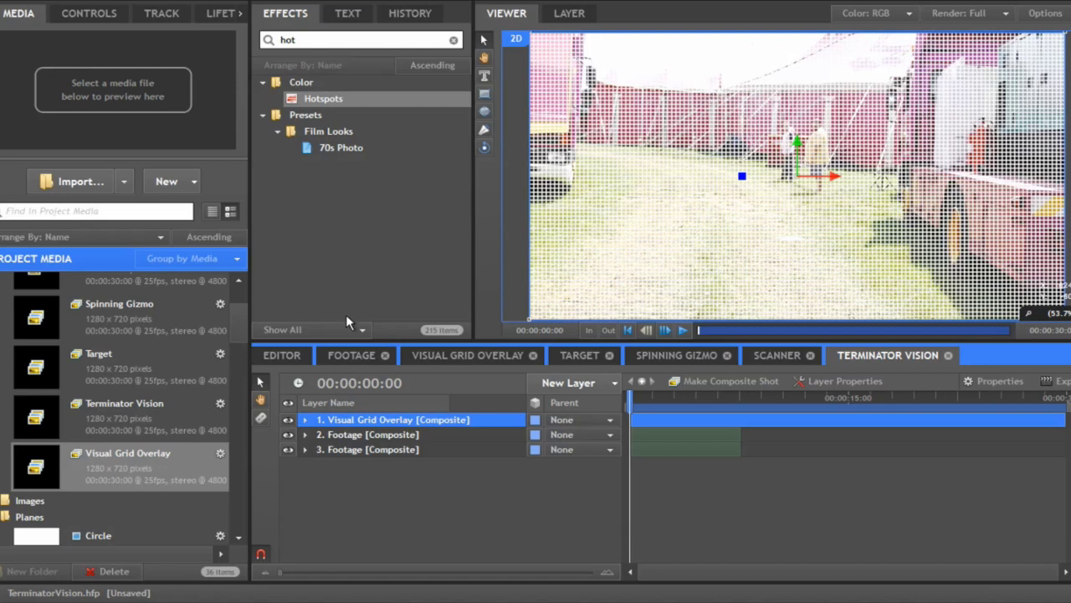
left_click(515, 105)
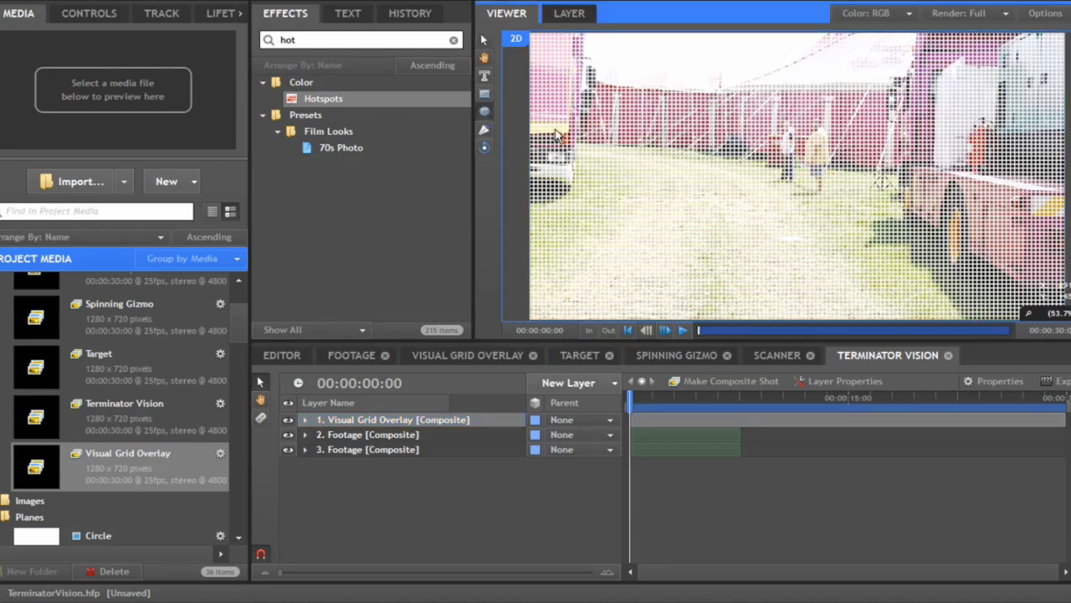
Step: Draw an ellipse mask across nearly the whole frame and invert it
scroll(600, 83, "down", 2)
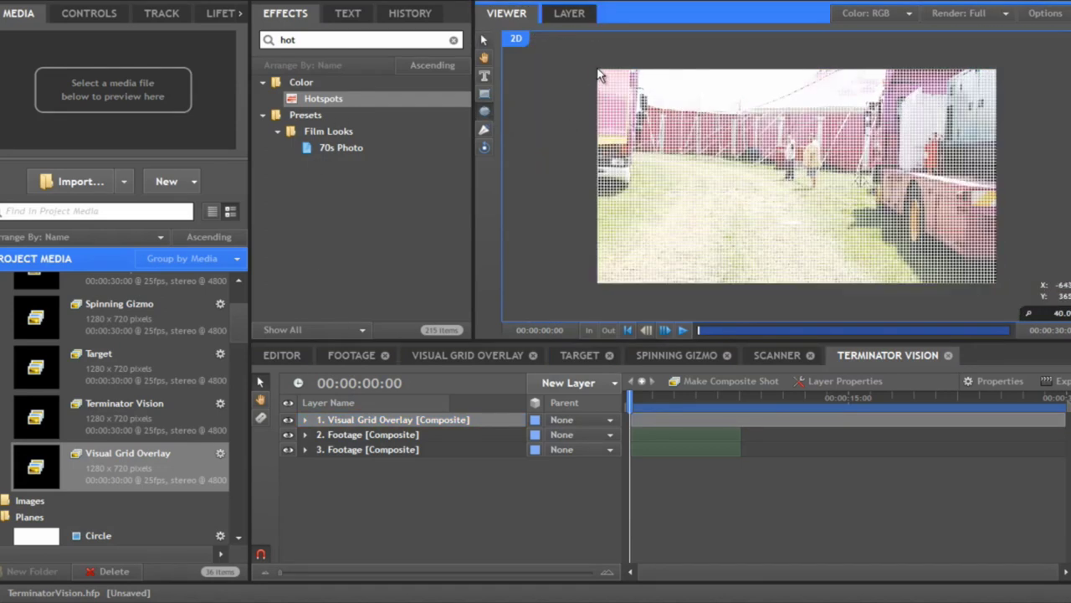
left_click_drag(599, 74, 725, 144)
left_click_drag(855, 214, 994, 280)
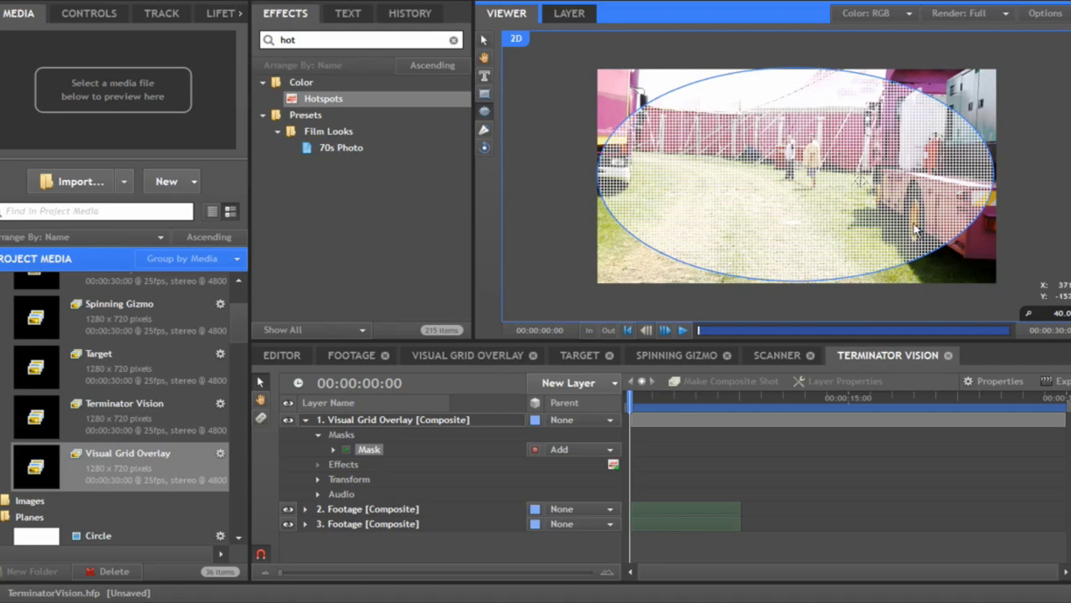
left_click(534, 448)
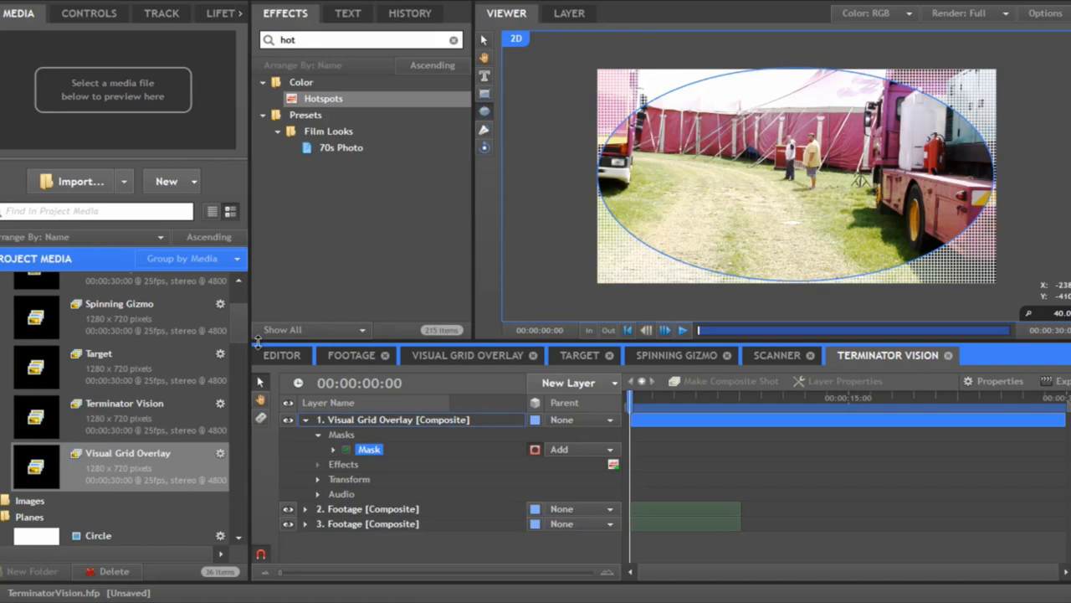
Step: Set the grid overlay mask's expansion to 100 px and feather strength to 150 px
left_click(89, 12)
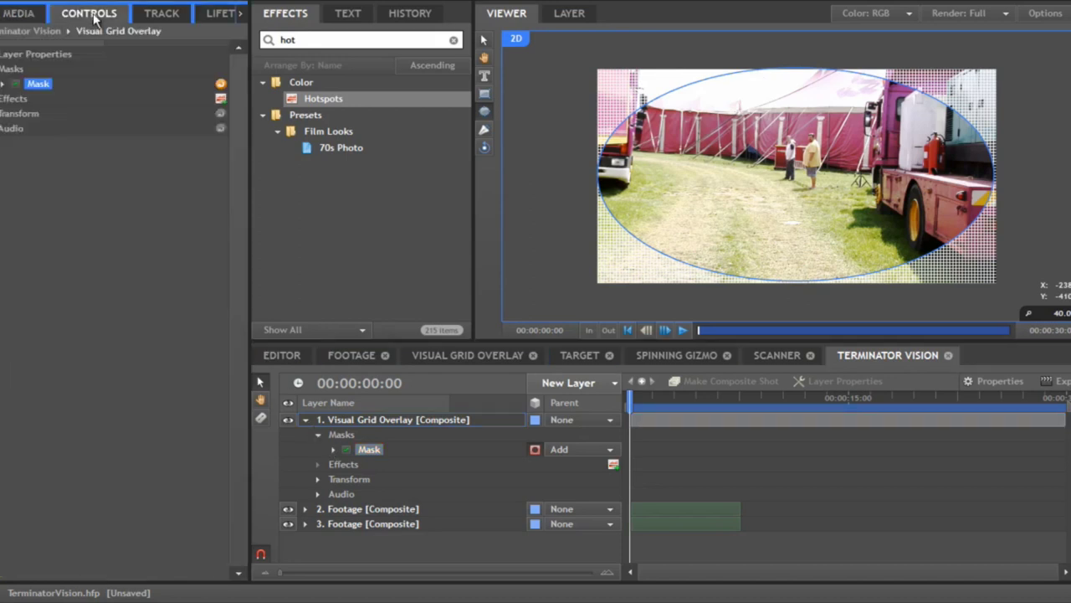
left_click(5, 83)
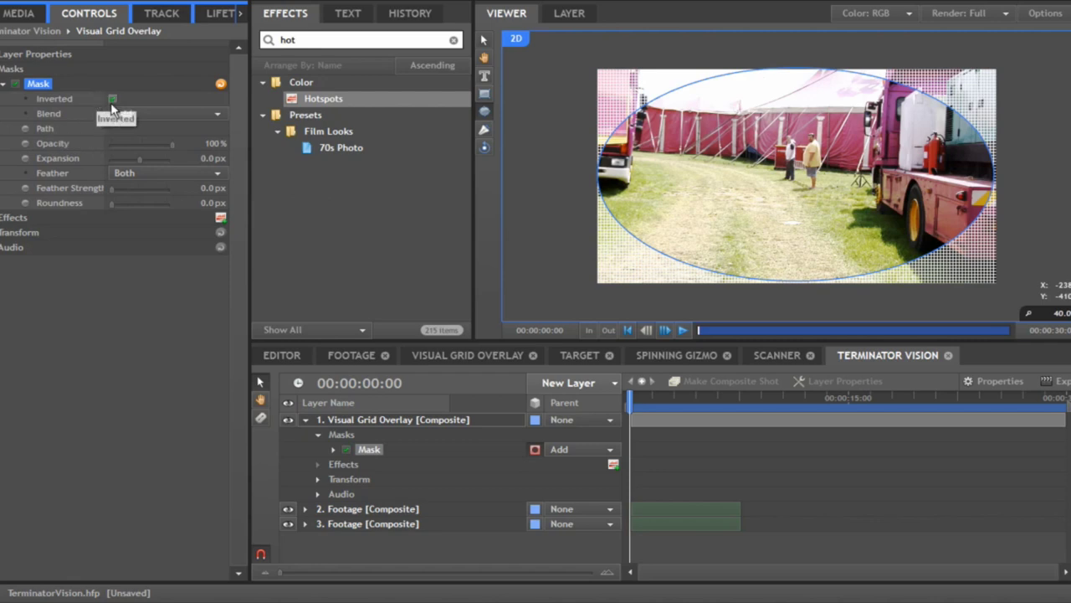
left_click(206, 158)
type("100")
key("Return")
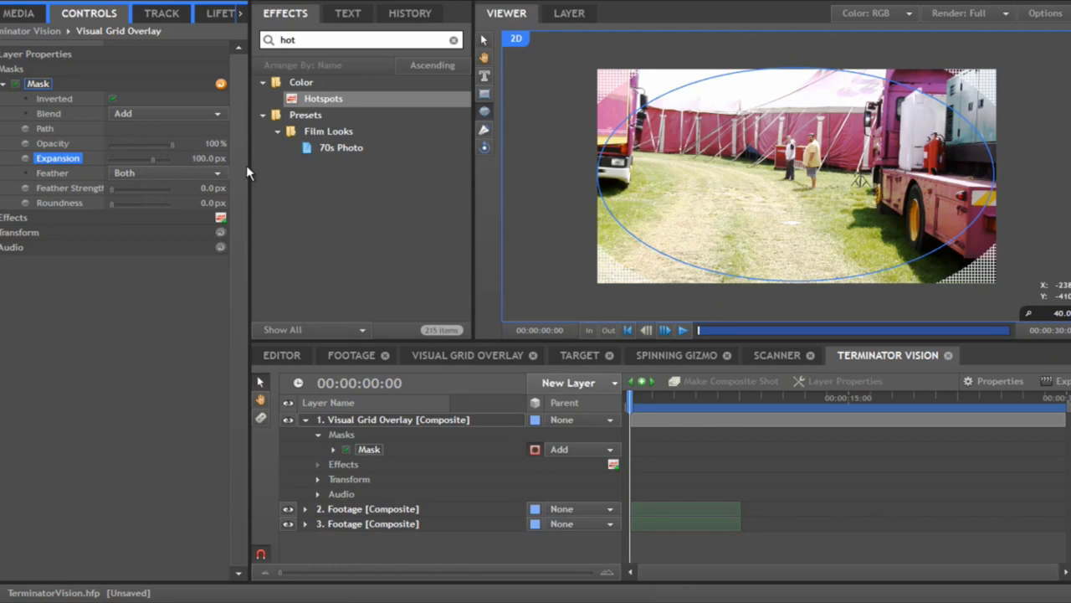
left_click(214, 189)
type("150")
key("Return")
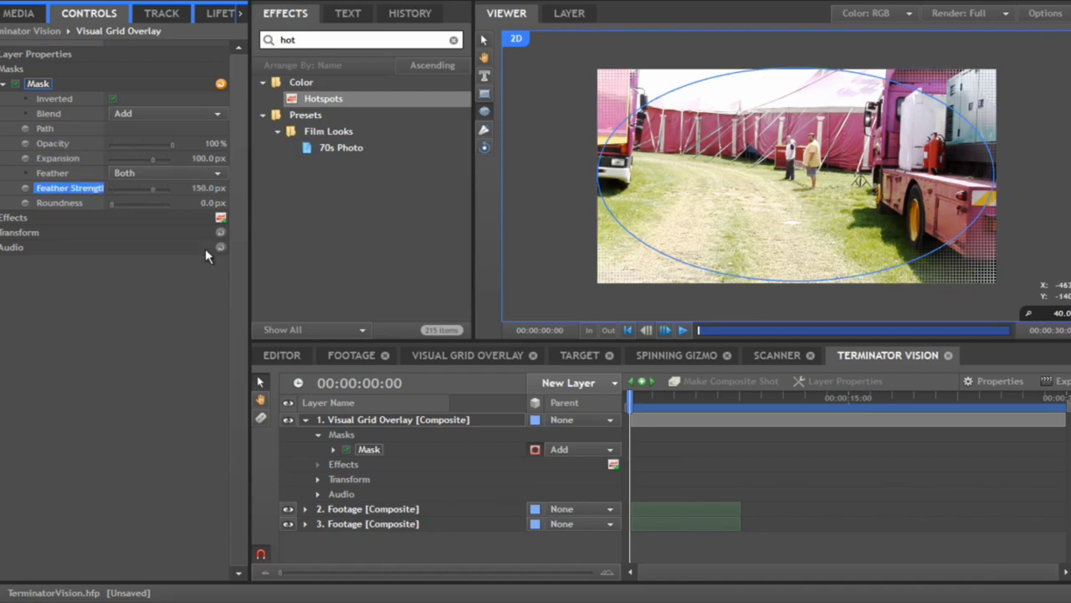
Step: Apply Glow to the Visual Grid Overlay with intensity 2.0 and radius 0
double_click(330, 39)
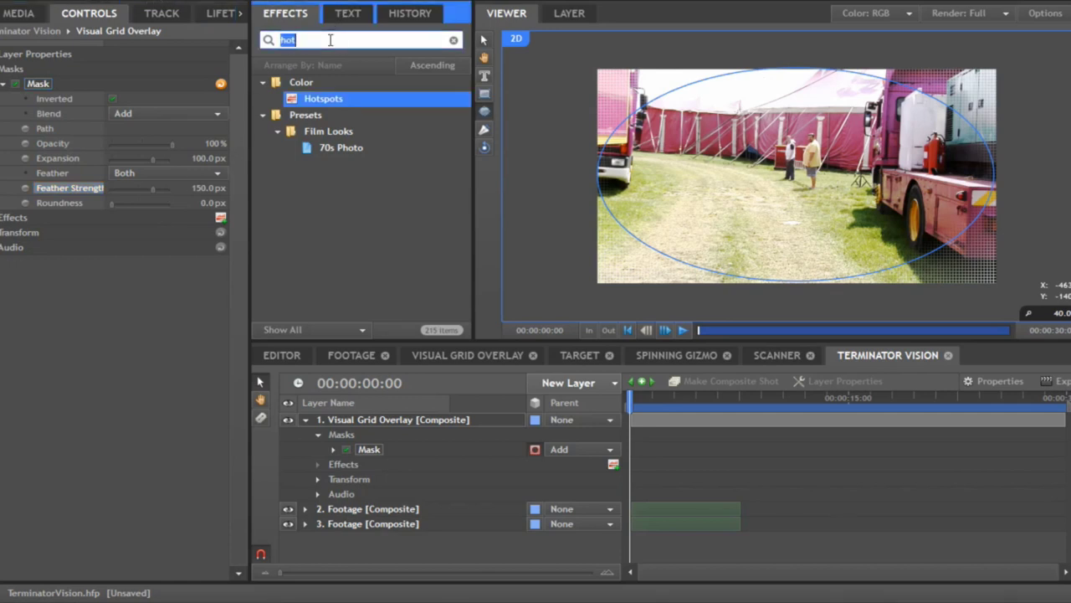
type("glow")
left_click_drag(331, 148, 358, 418)
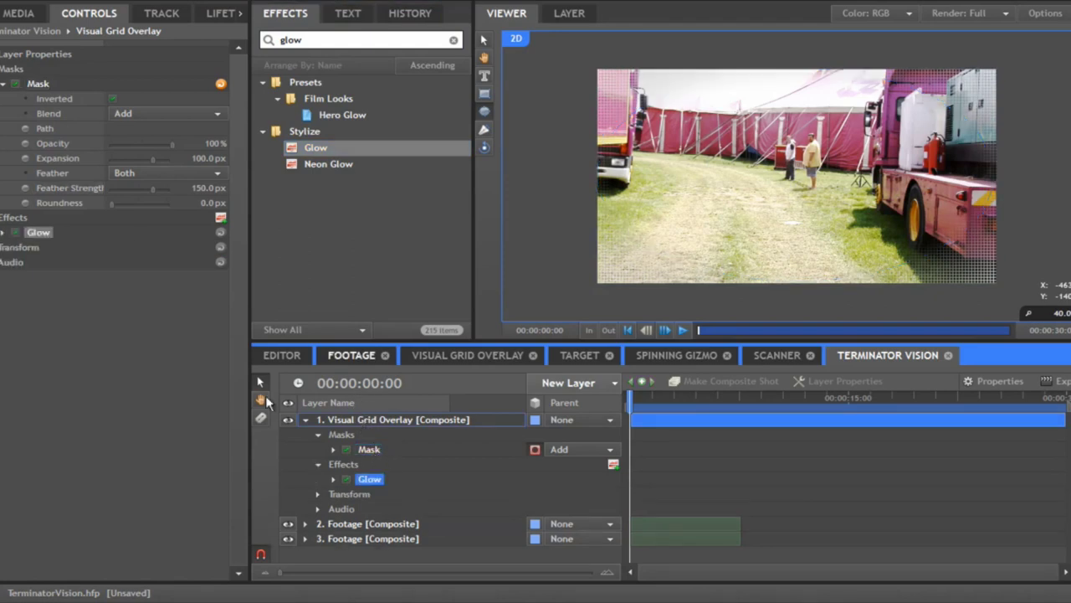
left_click(4, 233)
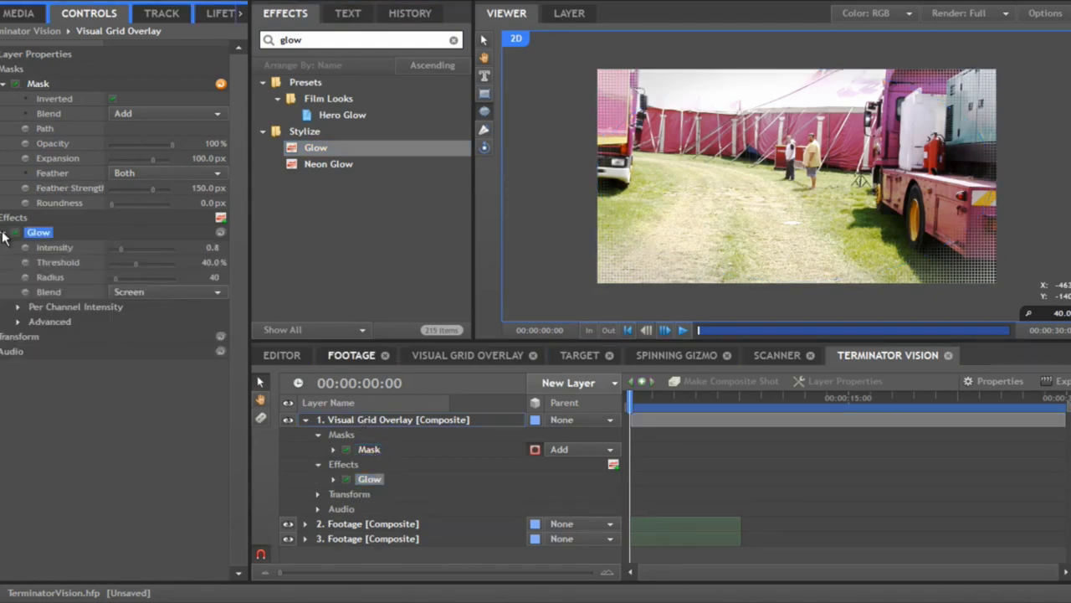
left_click(211, 247)
type("2")
key("Return")
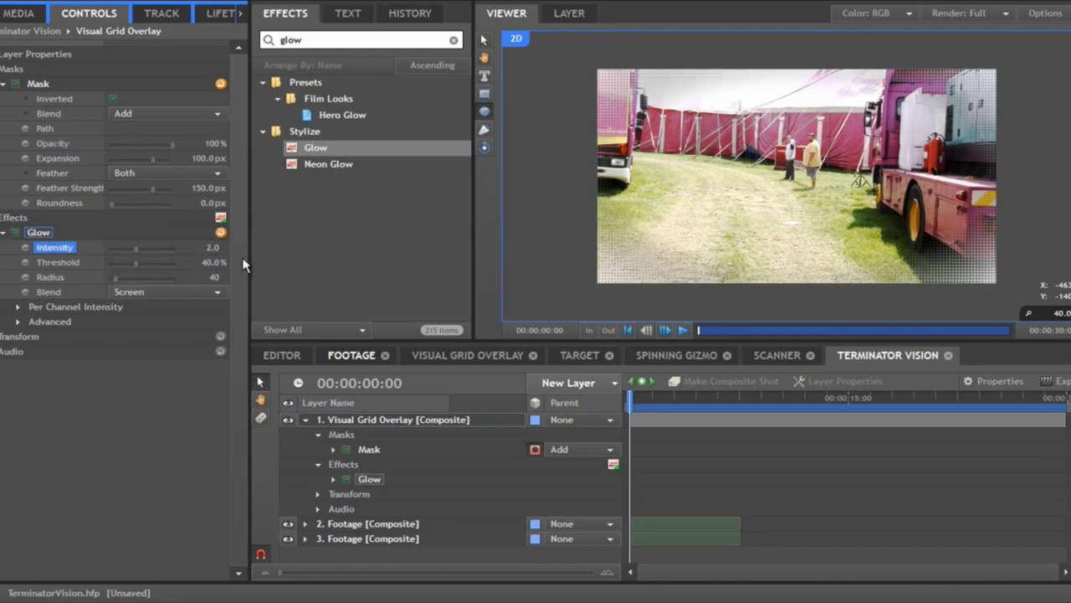
left_click(213, 278)
type("0")
key("Return")
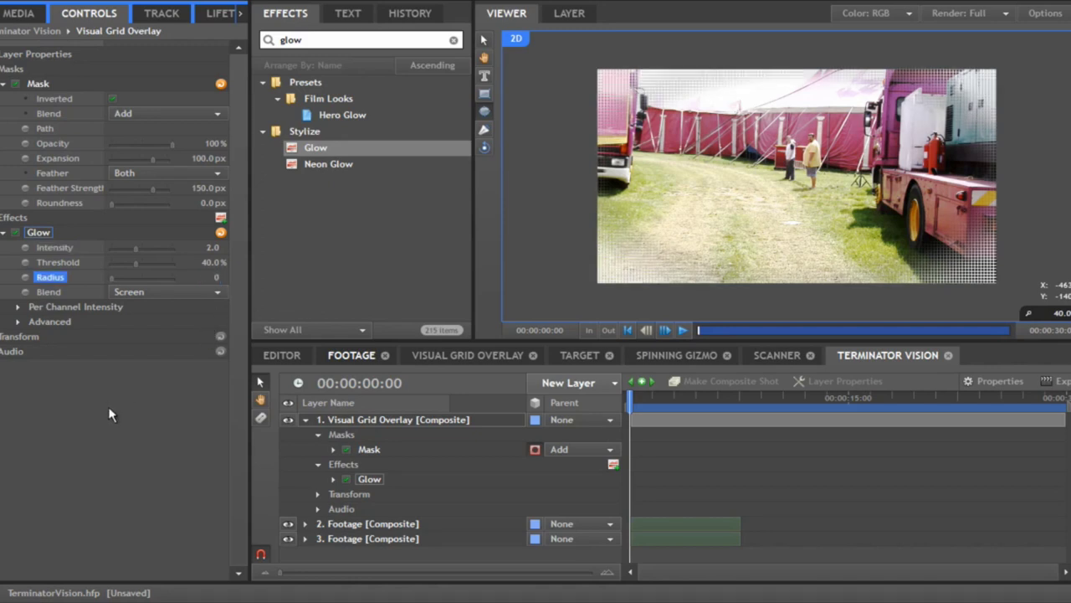
Step: Lower the Visual Grid Overlay layer's opacity to 20%
left_click(385, 420)
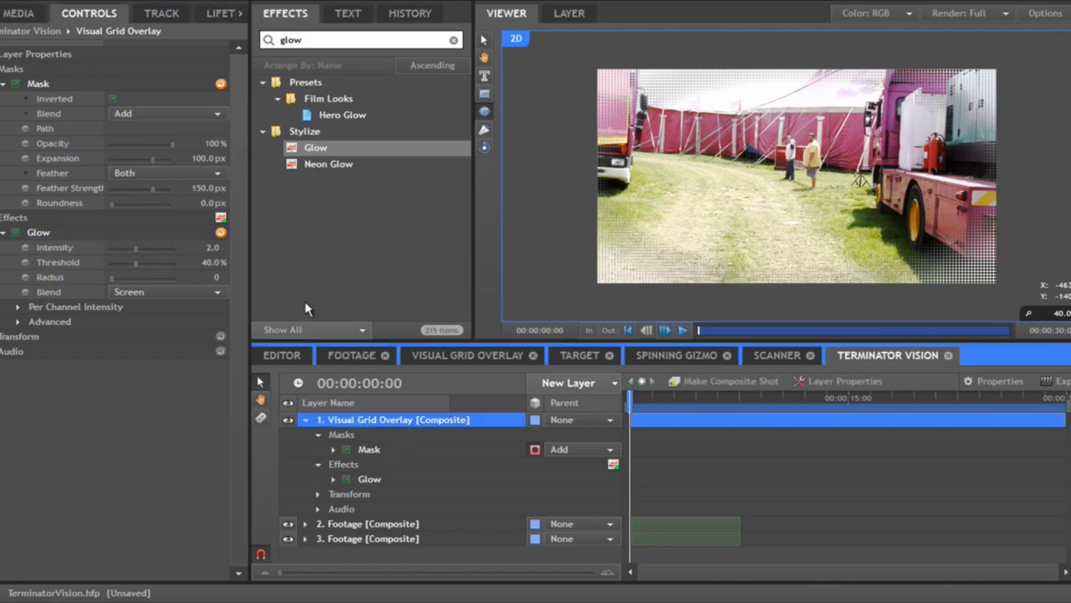
left_click(2, 337)
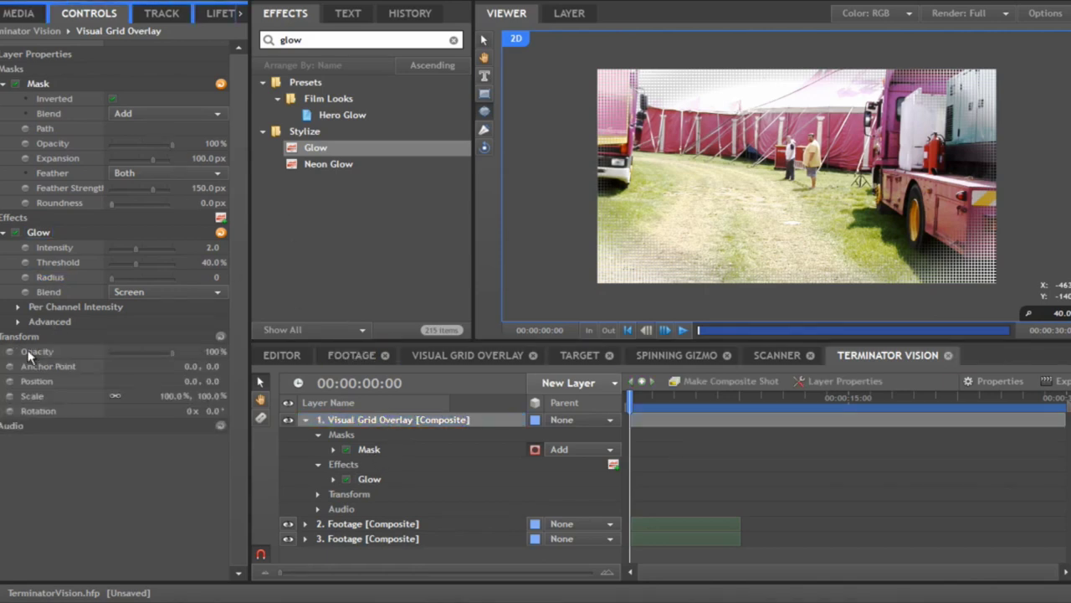
left_click(213, 355)
type("20")
key("Return")
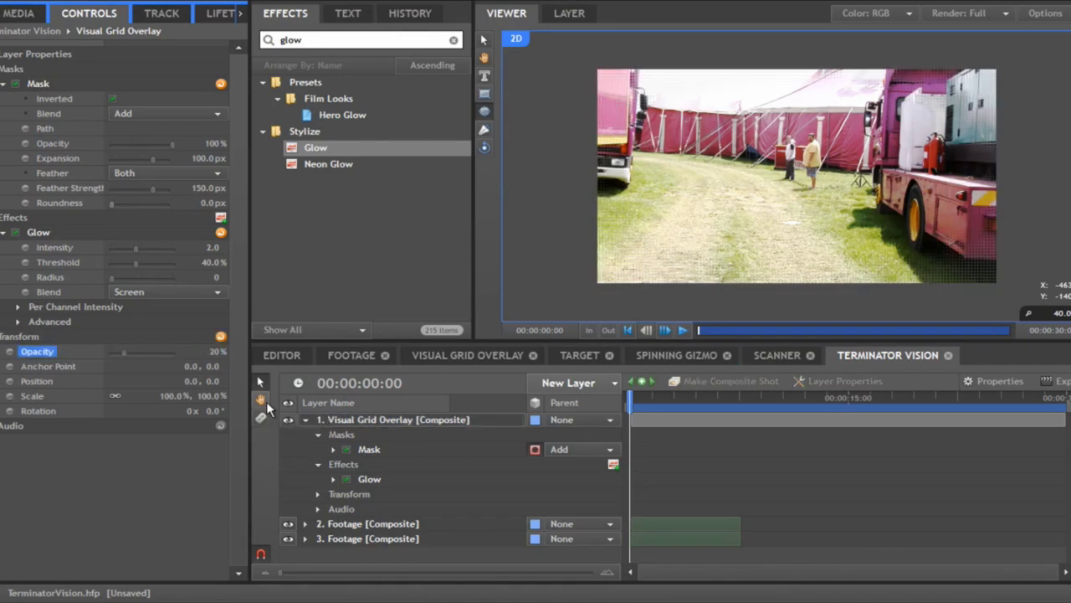
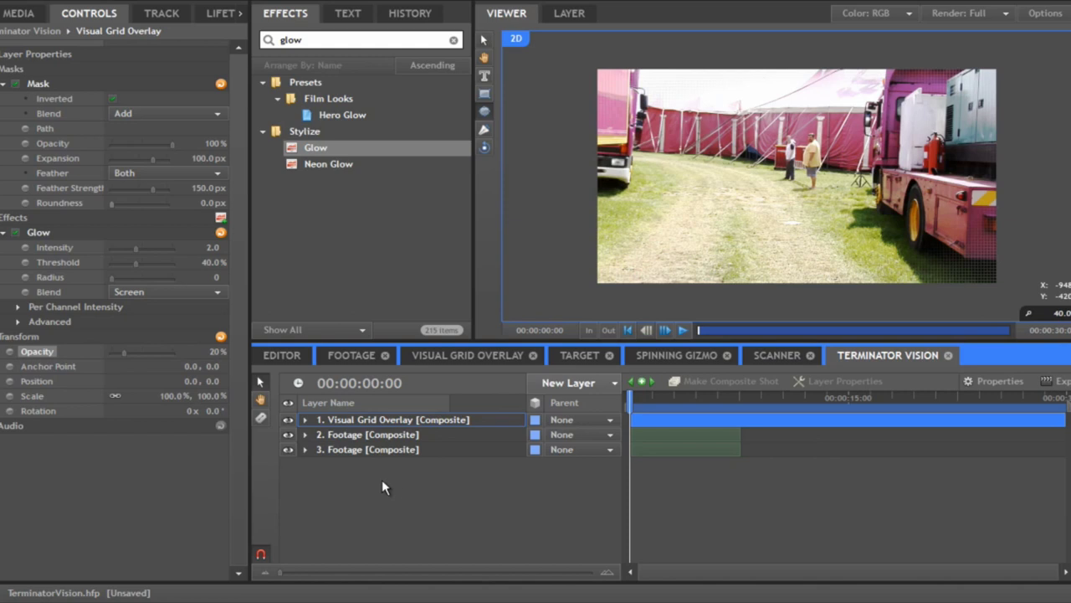
Step: Add a new Grade layer and apply the Hue Colorize effect to it
right_click(383, 487)
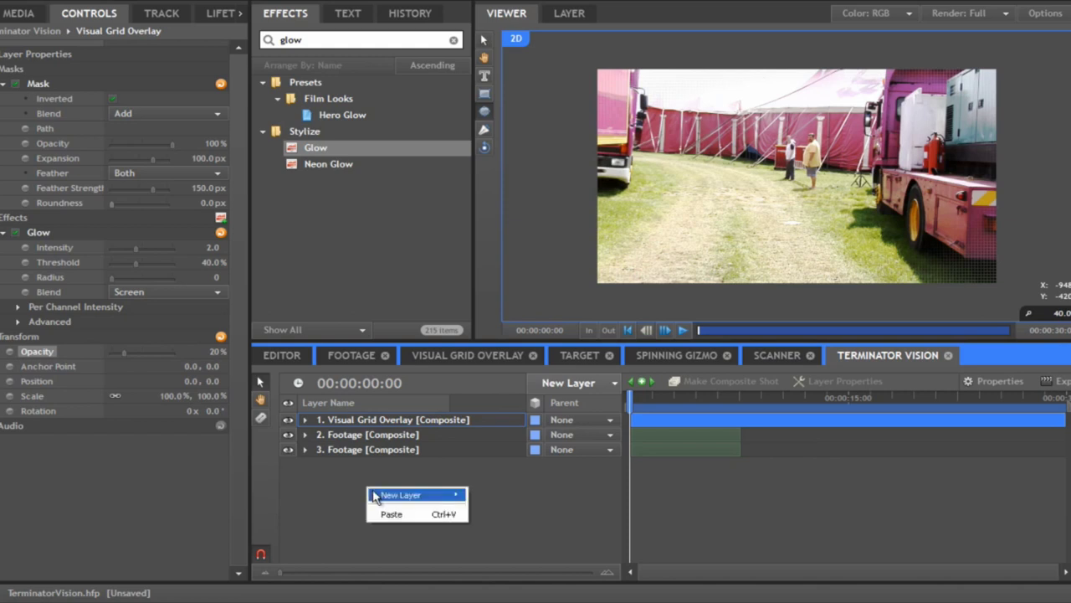
mouse_move(456, 498)
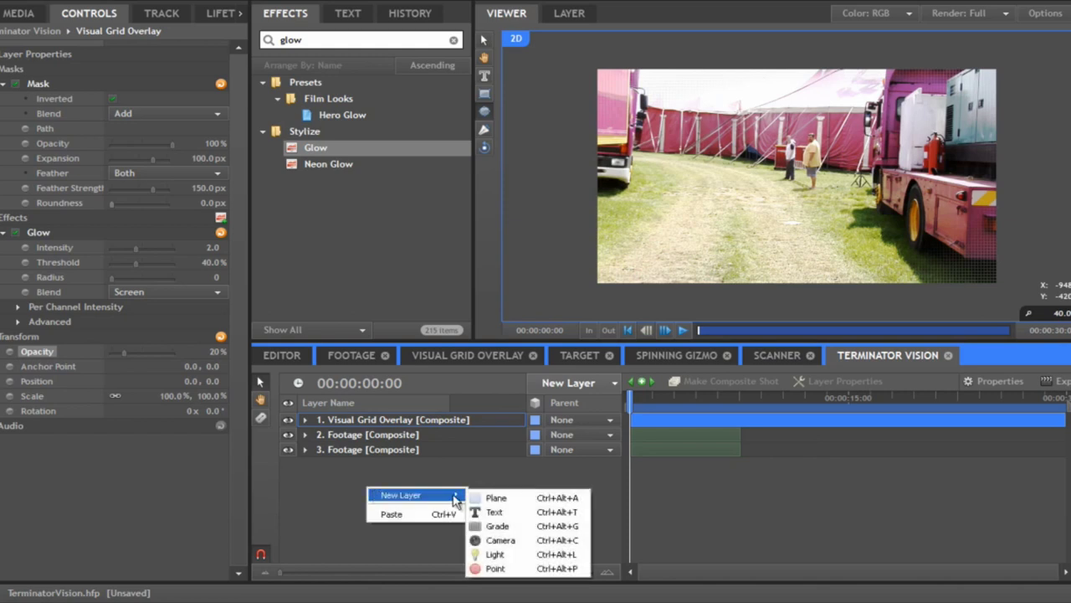
left_click(520, 528)
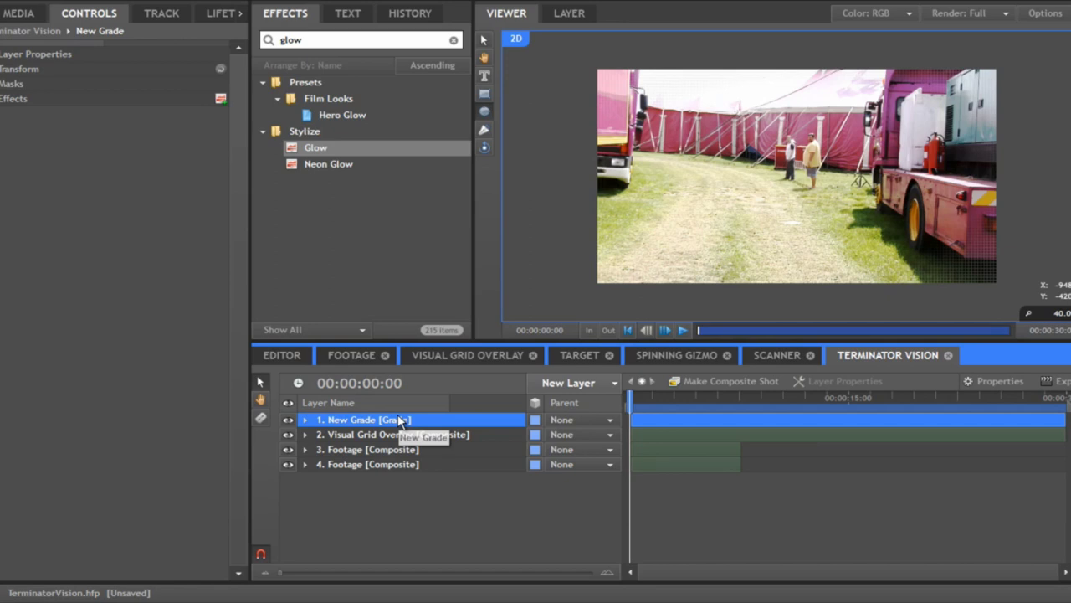
double_click(303, 39)
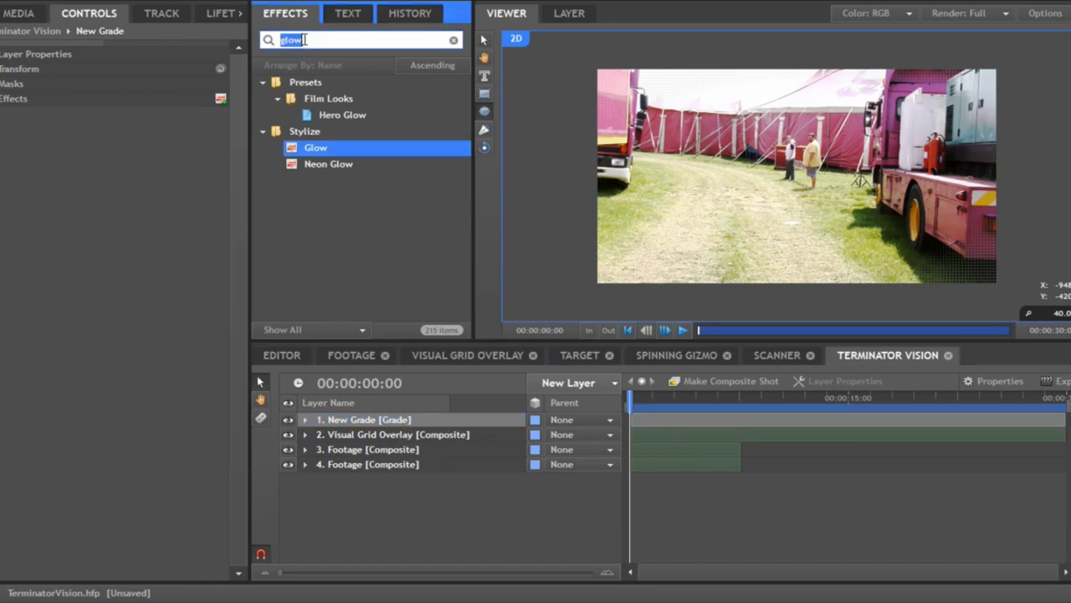
type("h")
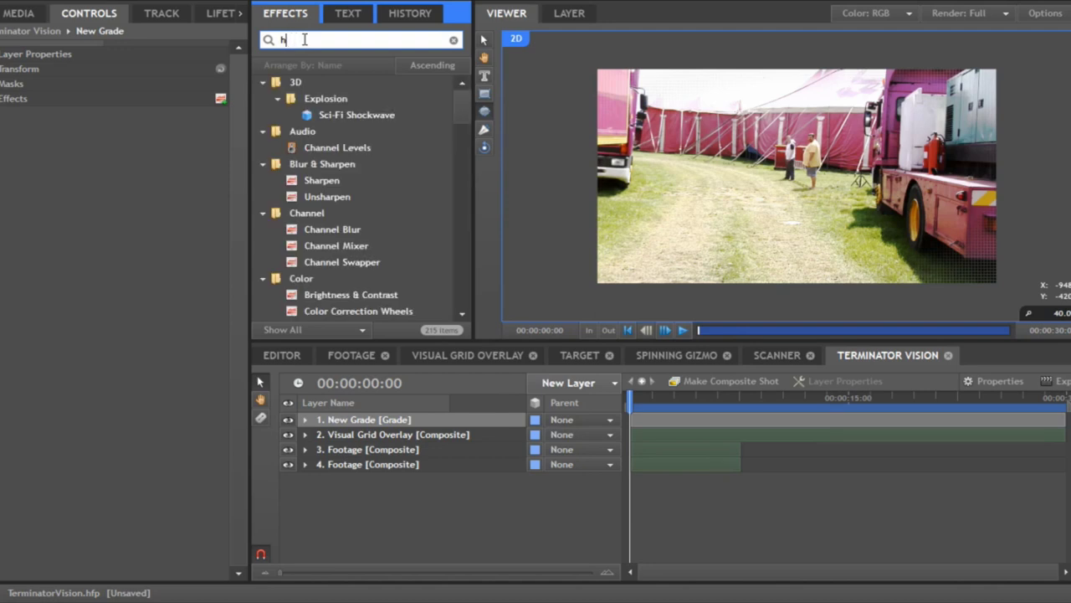
type("ue")
left_click(339, 102)
left_click_drag(338, 106, 399, 424)
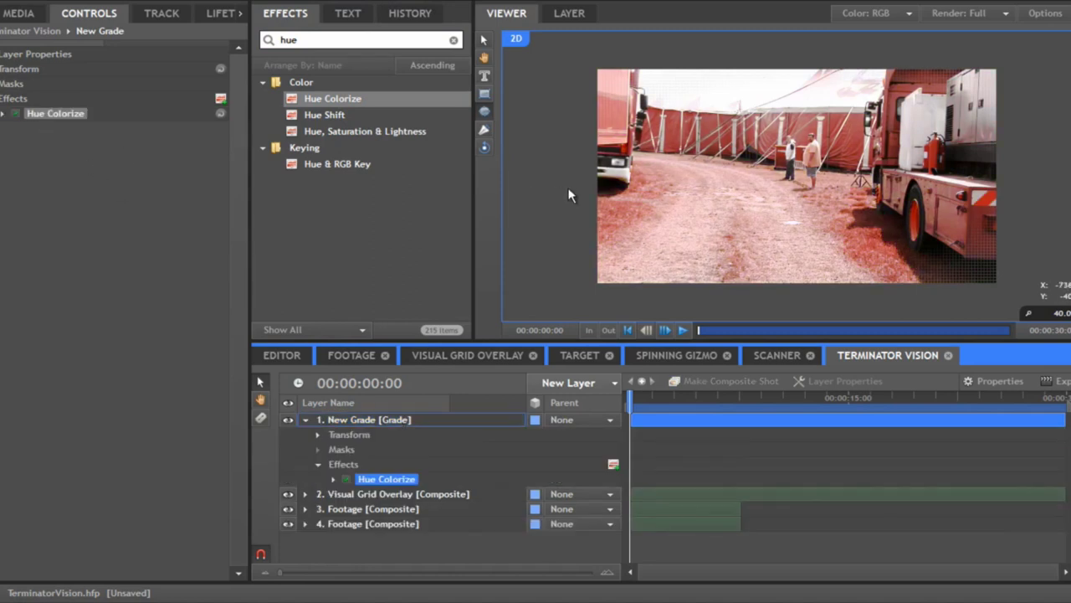
Step: Set Hue Colorize to hue 355, saturation 80 and lightness -26
left_click(4, 113)
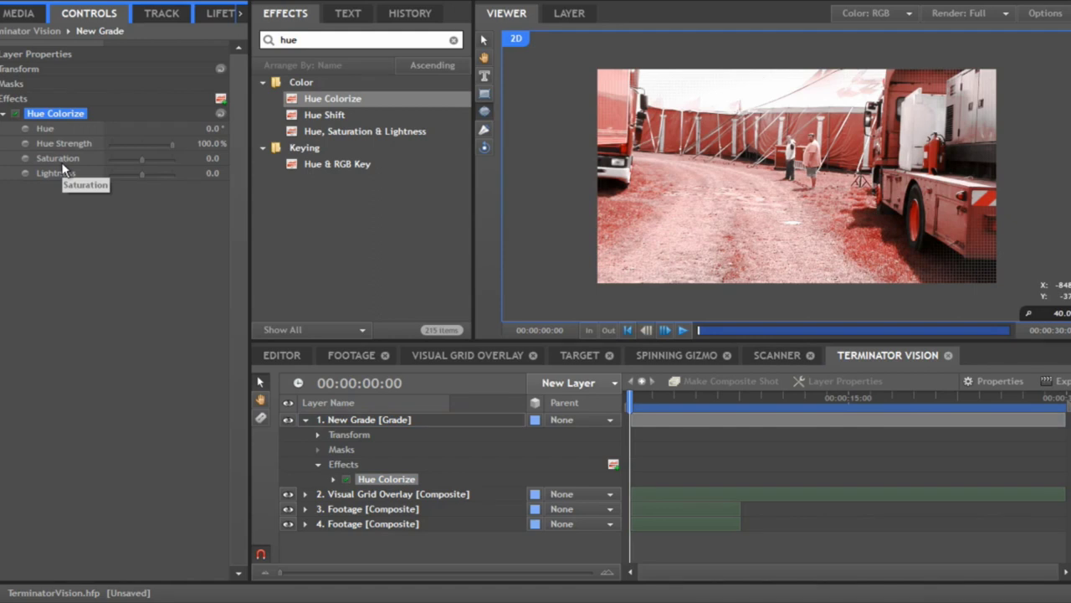
left_click(211, 128)
type("355")
key("Return")
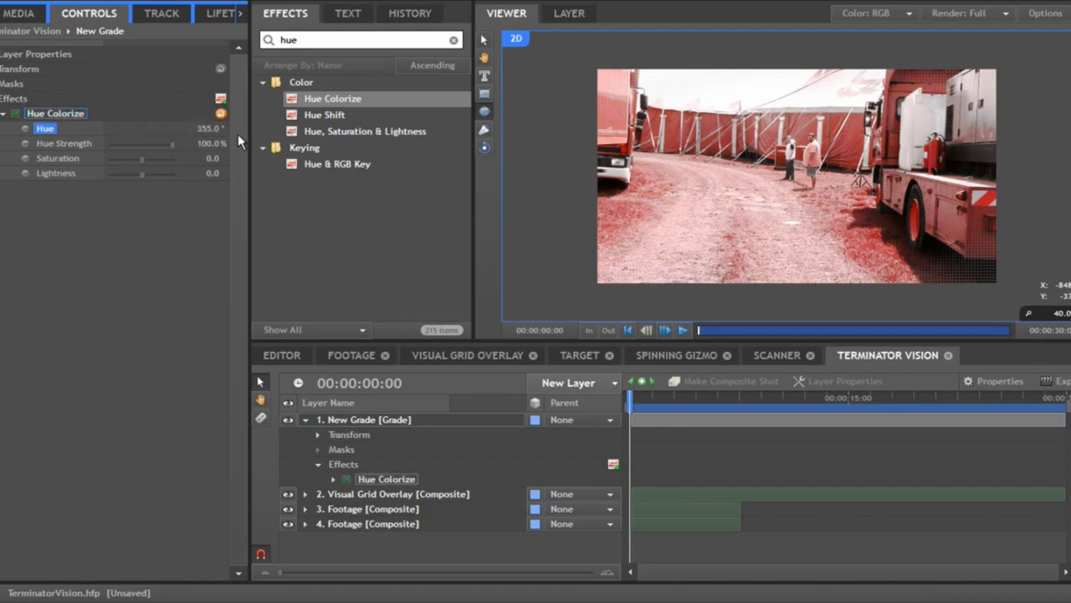
left_click(209, 159)
type("80")
key("Return")
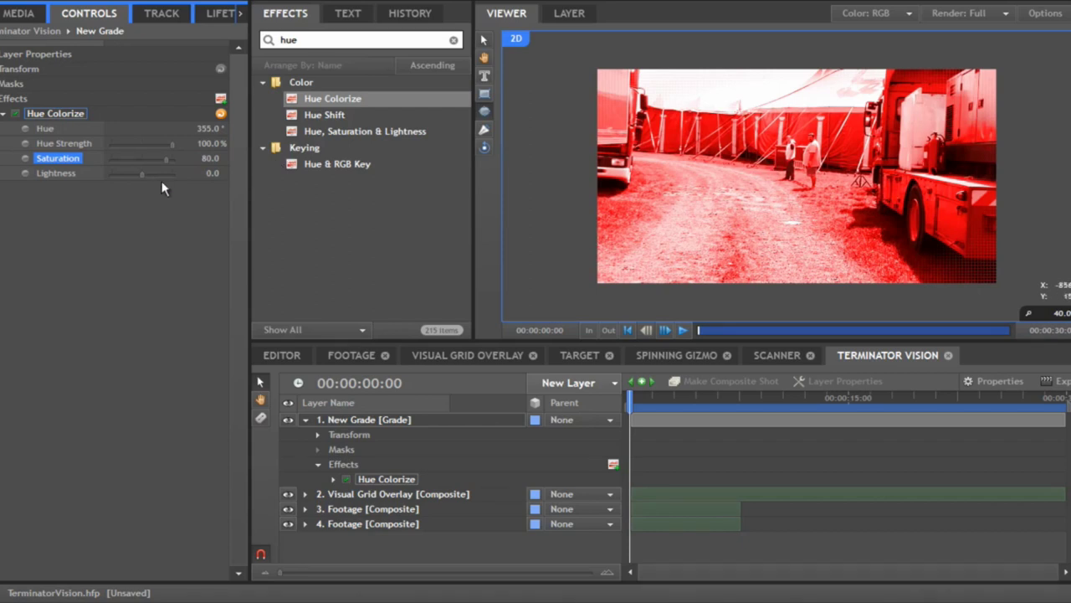
left_click_drag(143, 174, 141, 175)
left_click(210, 174)
type("-26")
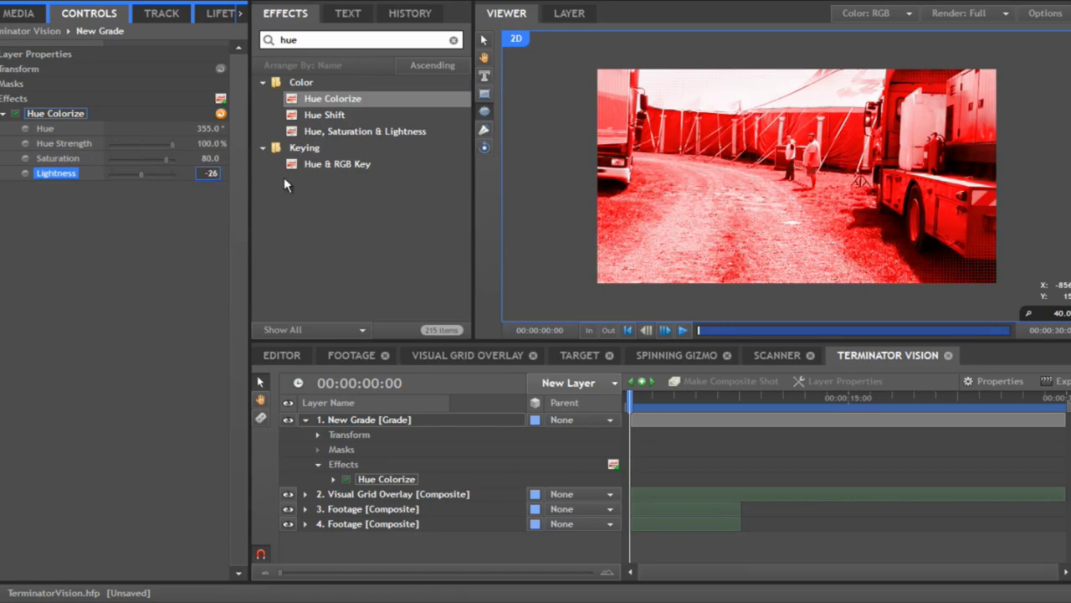
key("Return")
scroll(717, 160, "up", 3)
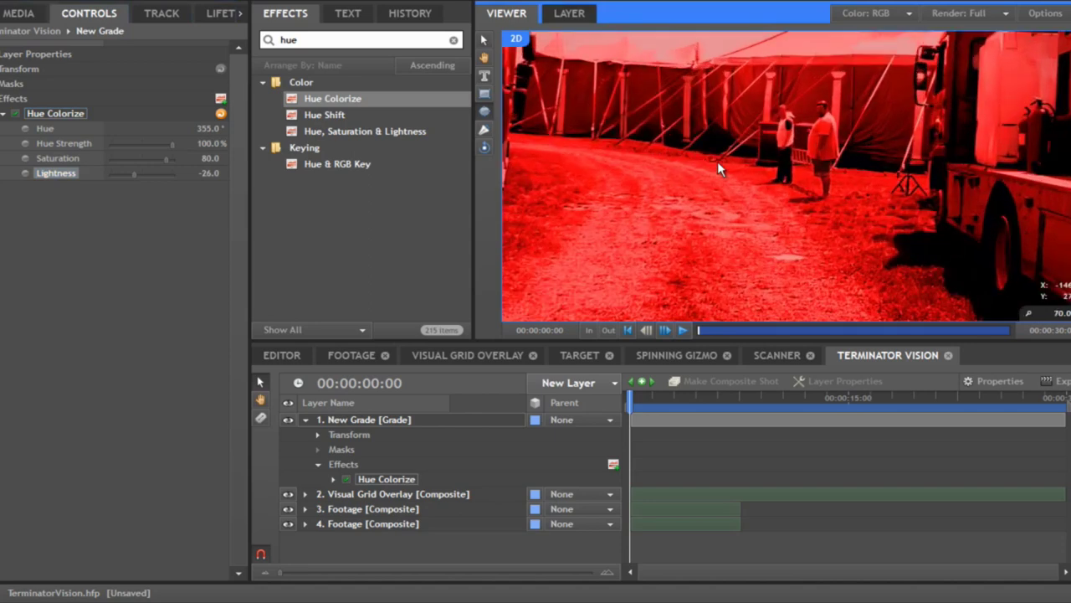
scroll(717, 160, "down", 3)
scroll(718, 160, "up", 1)
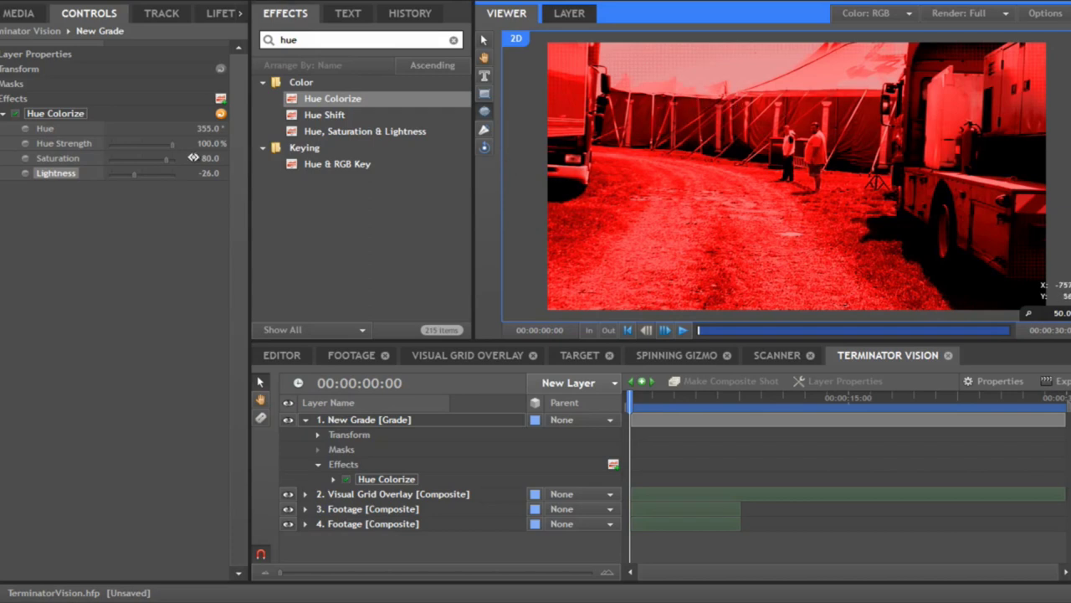
left_click_drag(206, 129, 194, 127)
type("355")
key("Return")
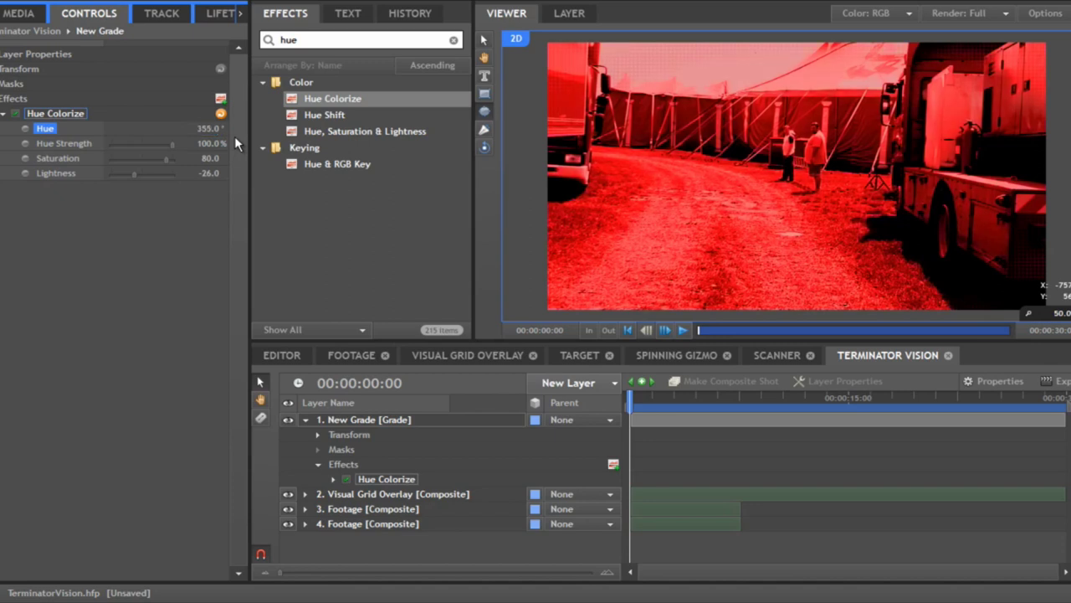
left_click(140, 266)
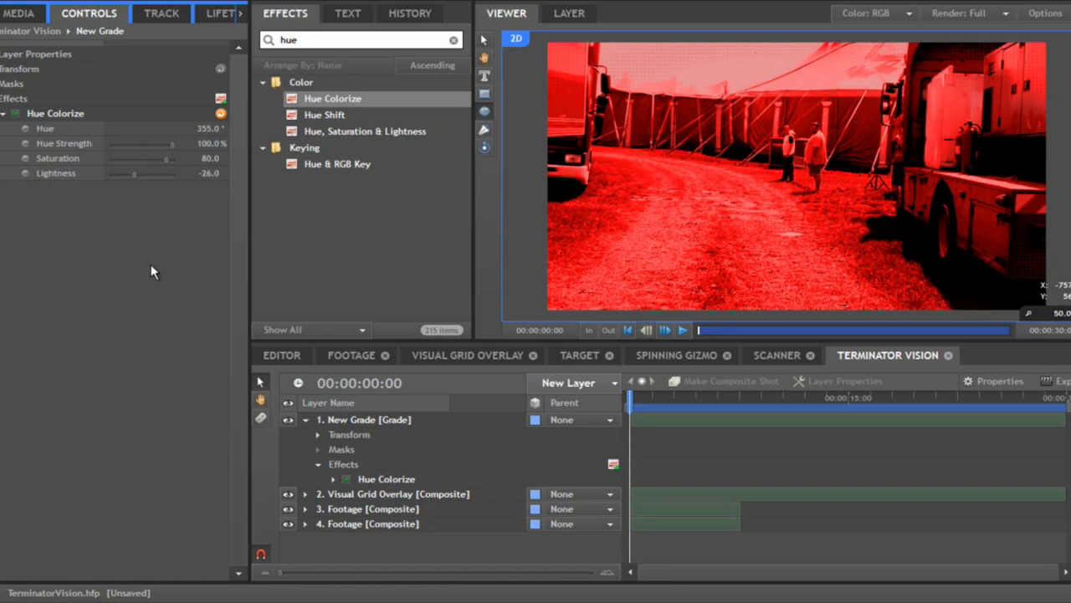
left_click(307, 419)
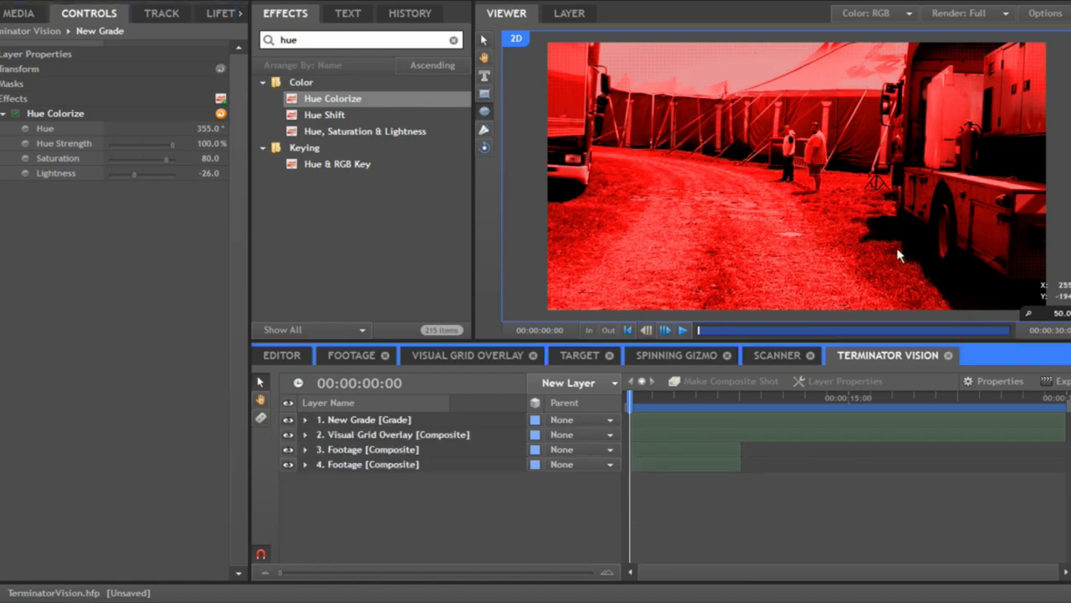
Step: Drag the Scanner composite shot from the media list into the timeline above New Grade
left_click(19, 12)
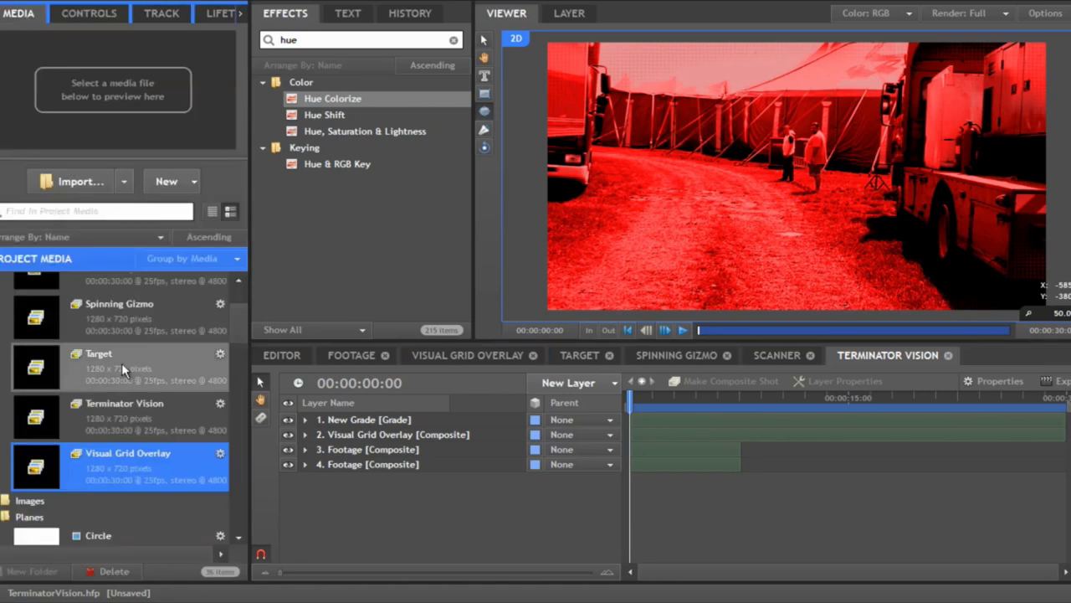
scroll(239, 322, "up", 3)
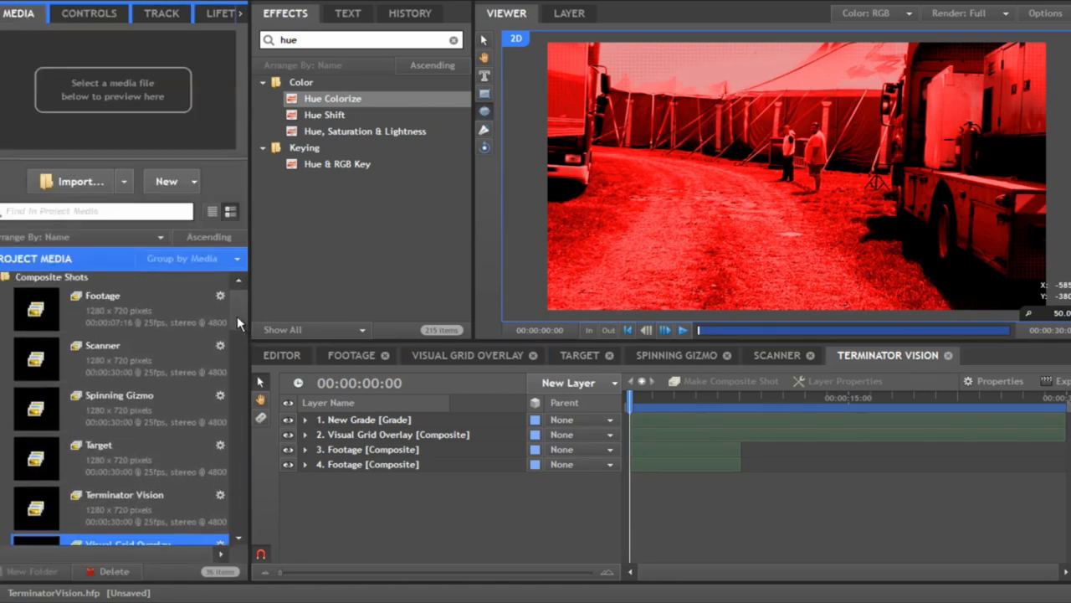
left_click_drag(108, 360, 350, 423)
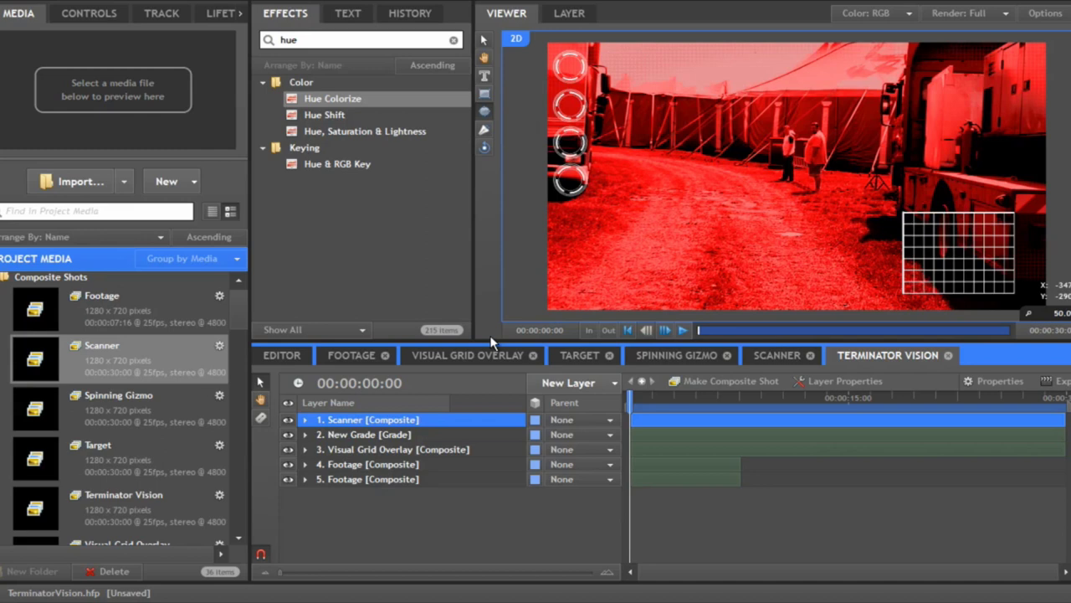
Step: Search for 'glow' and apply the Glow effect to the Scanner layer
double_click(311, 40)
type("gflow")
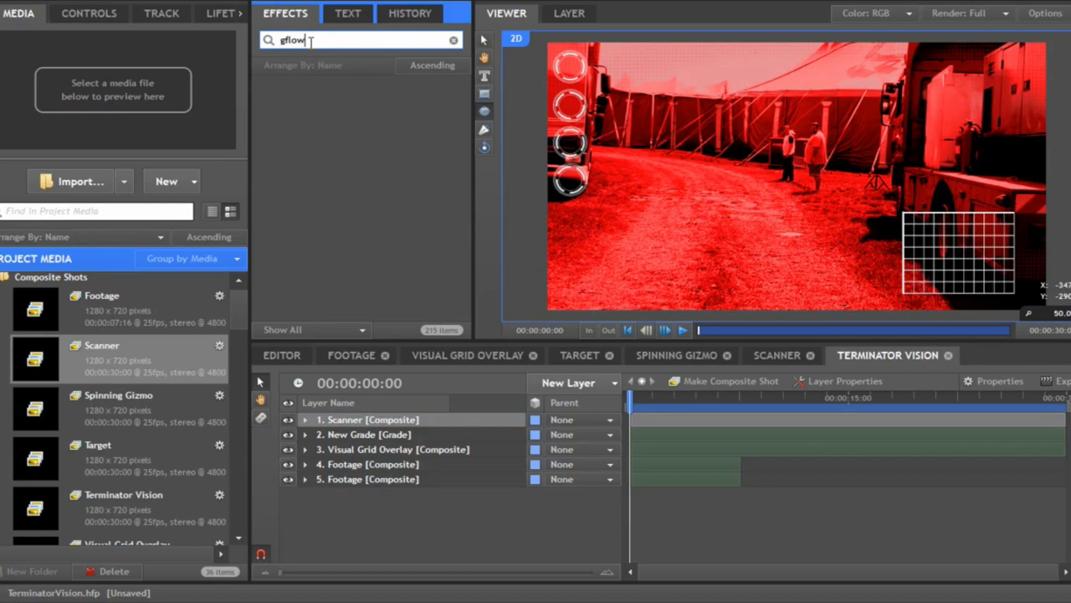
key("shift+Left")
key("Right")
key("Delete")
left_click_drag(306, 148, 407, 423)
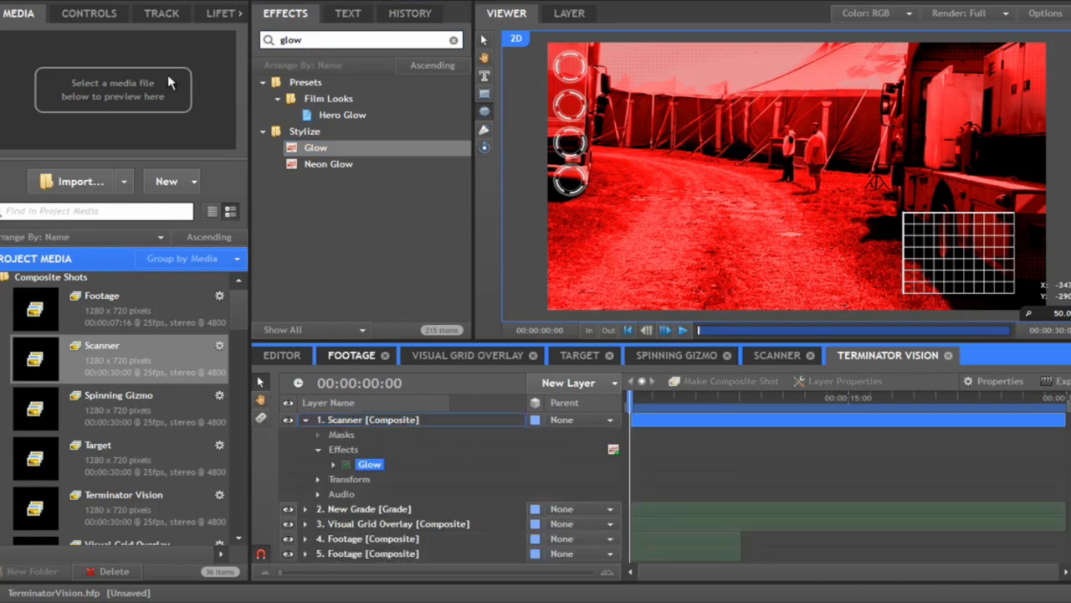
Step: Set the Glow intensity to 2, threshold to 50% and radius to 5
left_click(88, 15)
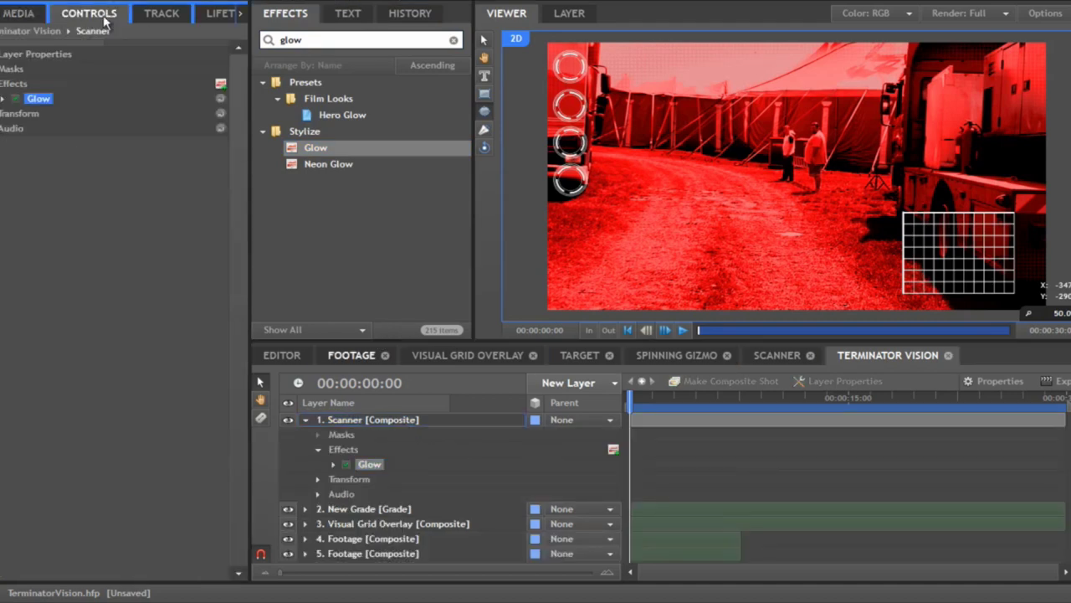
left_click(2, 99)
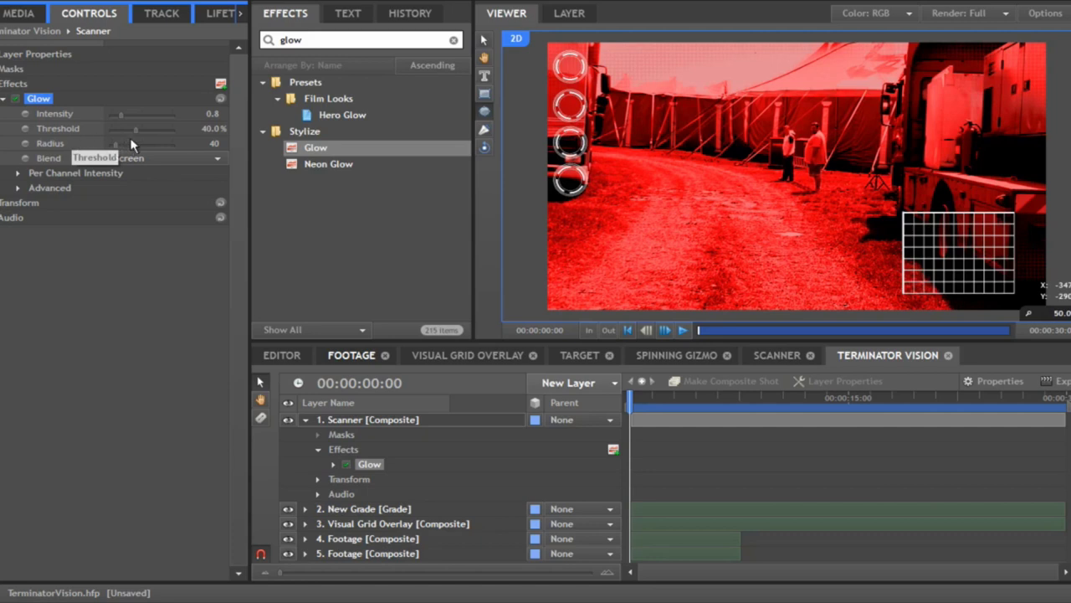
left_click(211, 113)
type("2")
key("Return")
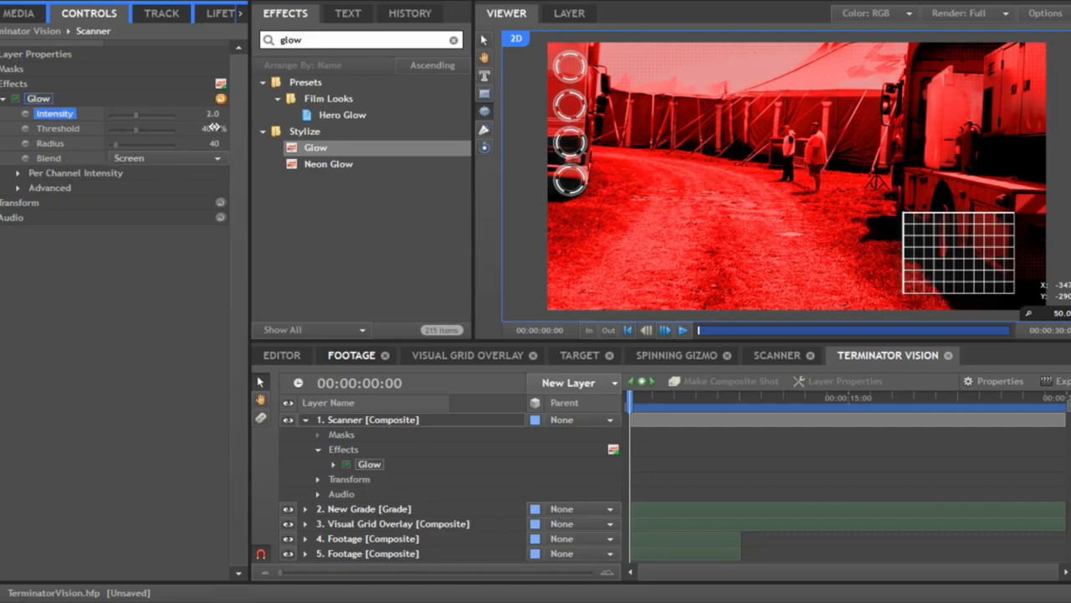
type("50")
key("Return")
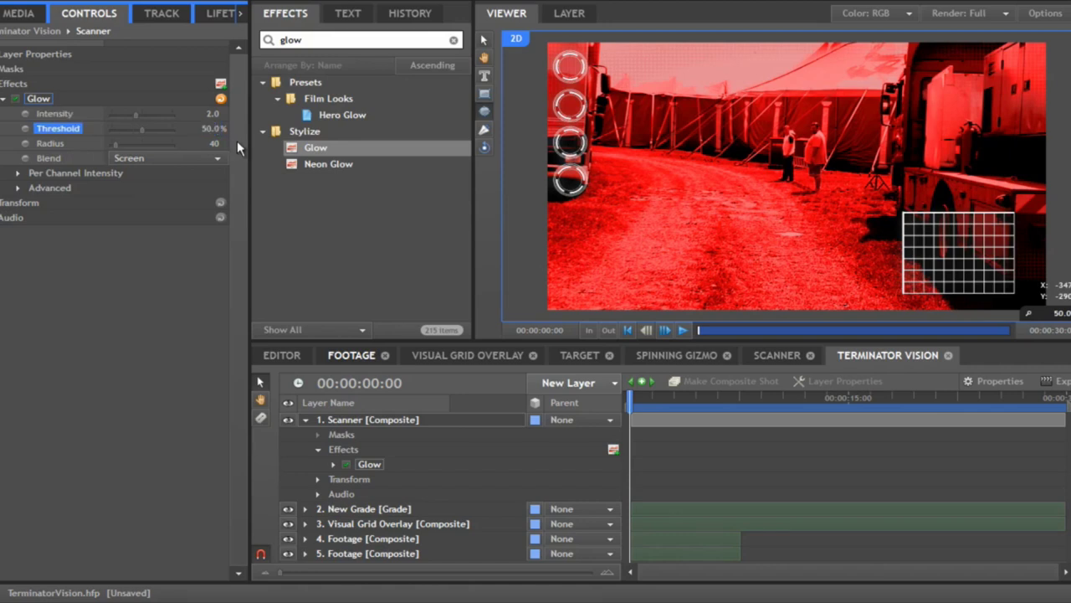
left_click(217, 143)
type("5")
key("Return")
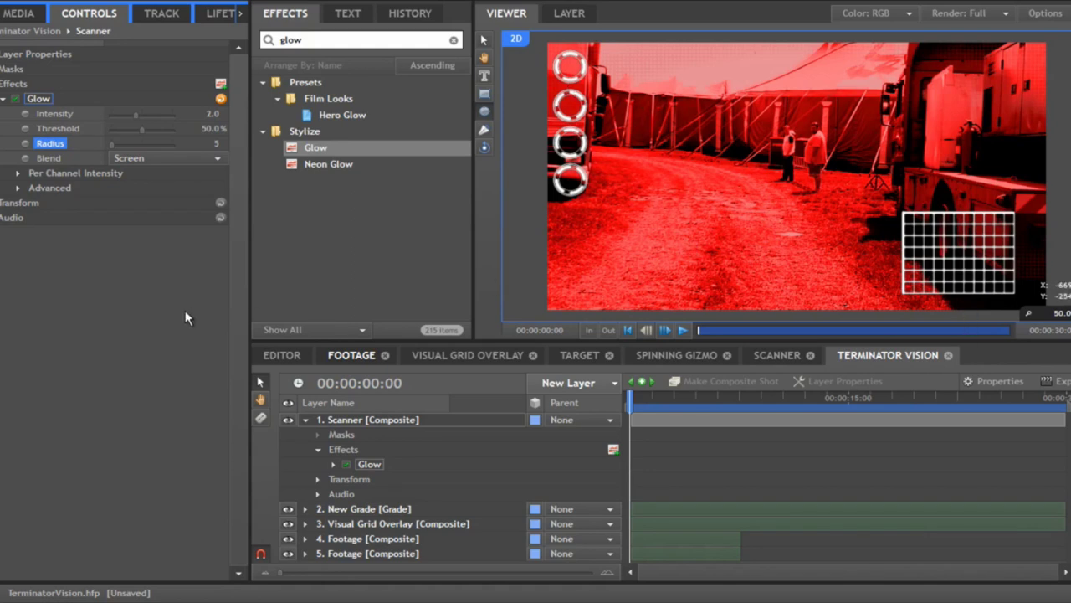
Step: Lower the Scanner layer's opacity to 60%
left_click(395, 421)
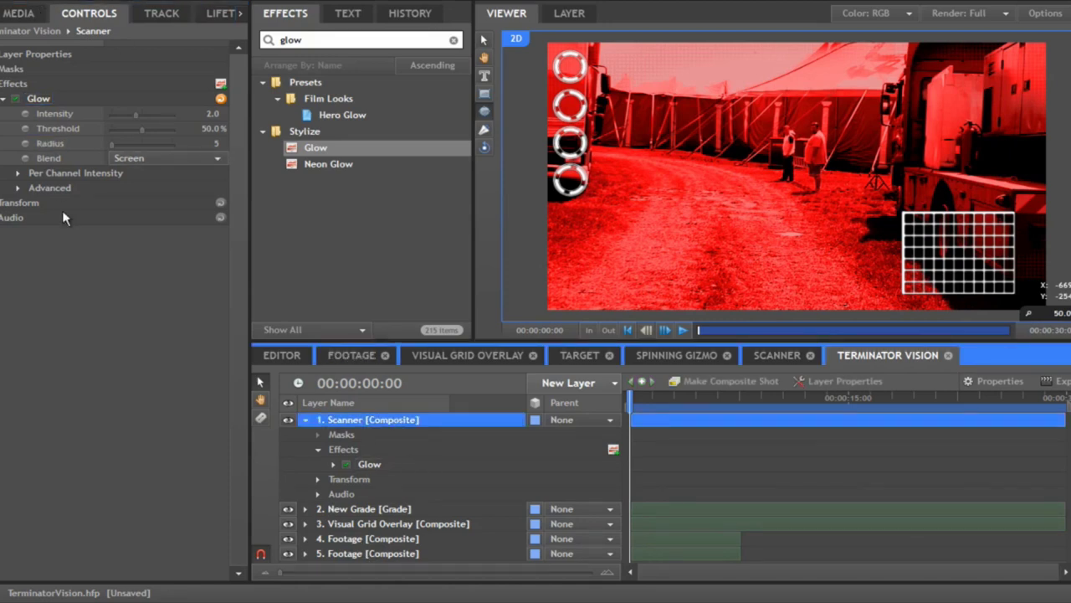
left_click(18, 203)
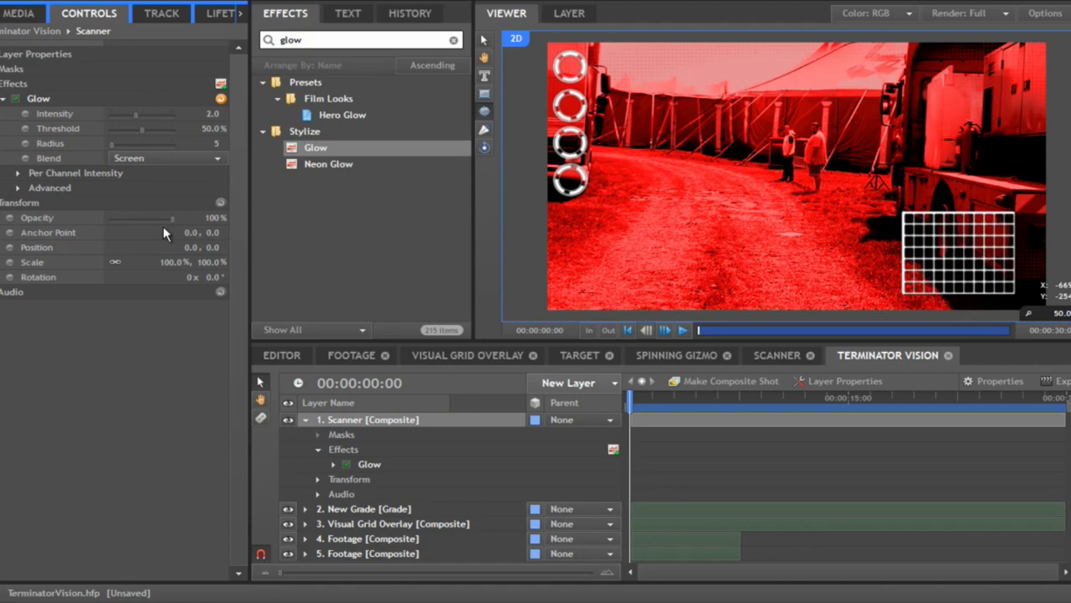
left_click(212, 217)
type("60")
key("Return")
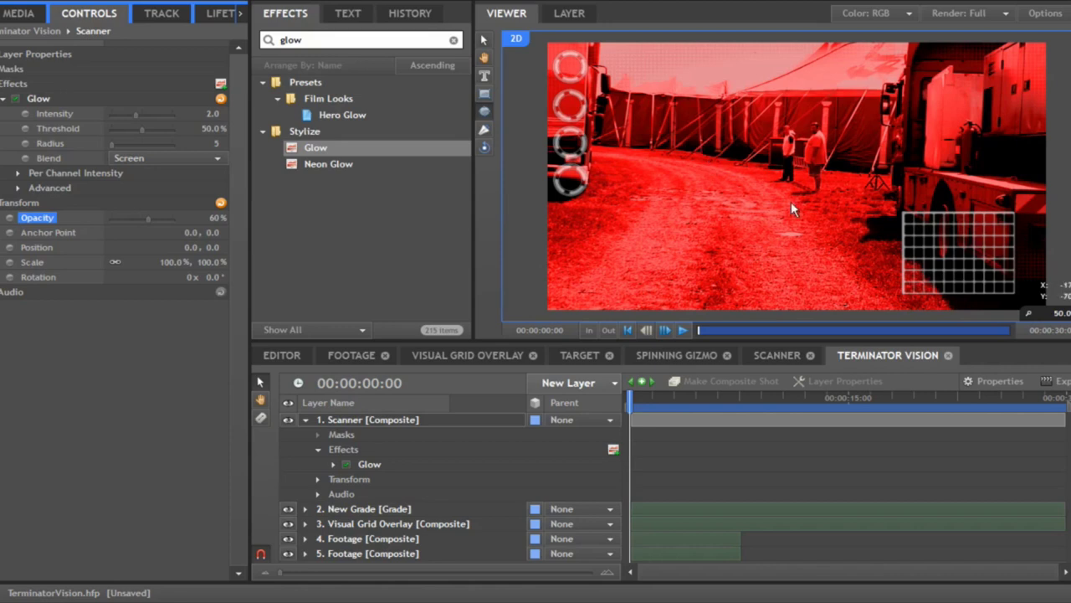
left_click(306, 420)
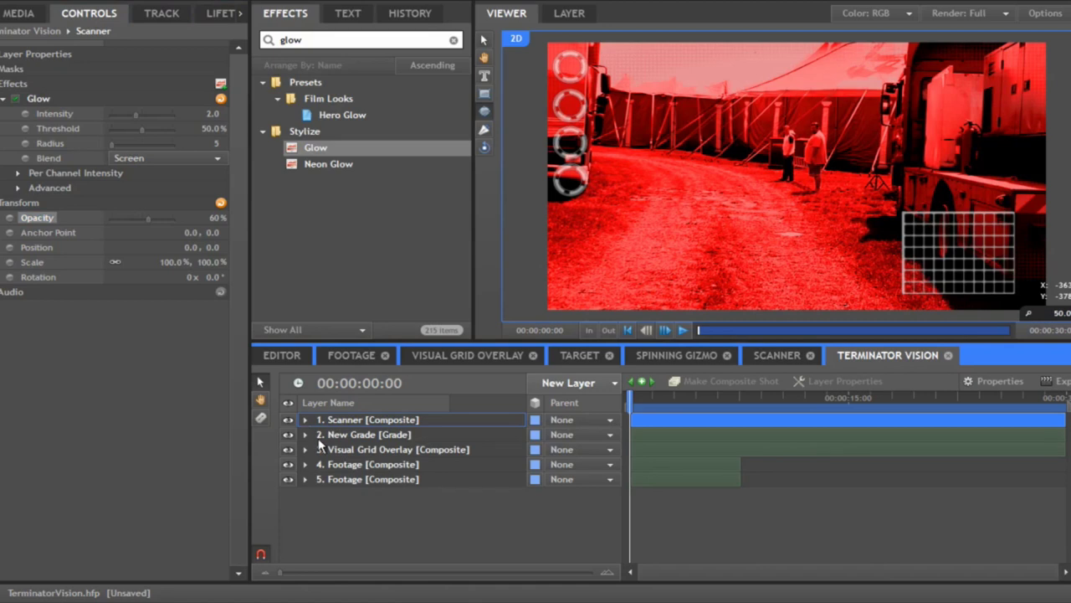
Step: Drag the Target shot from Project Media onto the top of the layer stack and select it
left_click(18, 14)
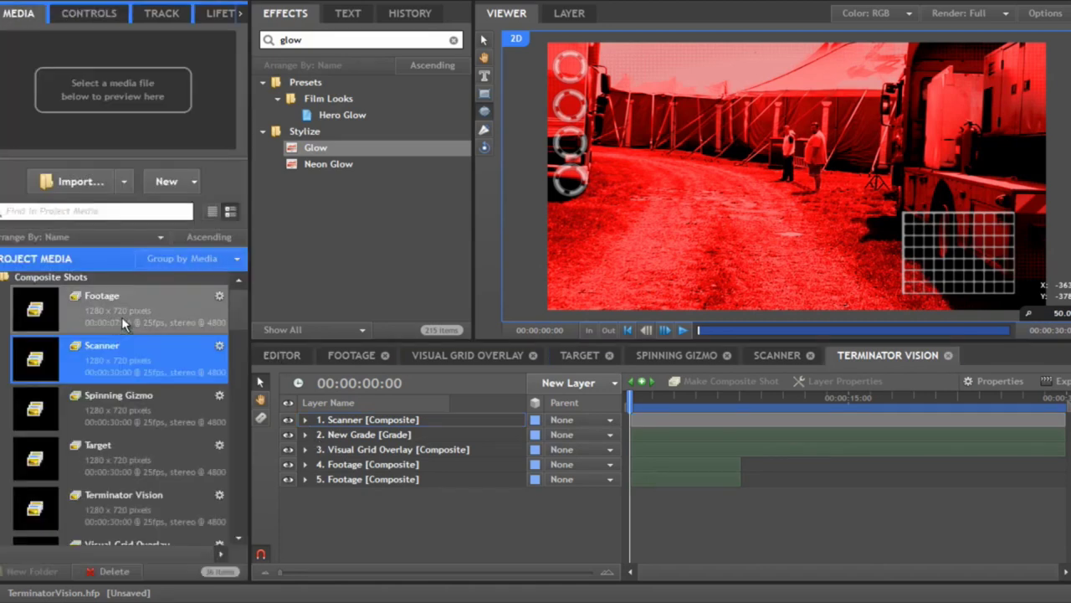
left_click(76, 459)
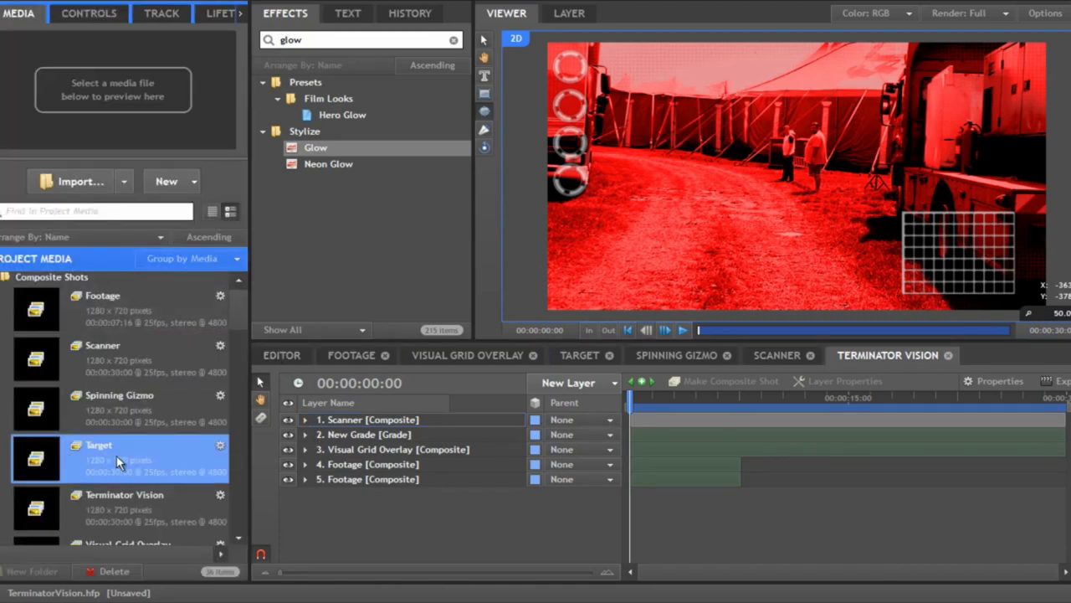
left_click_drag(54, 463, 395, 422)
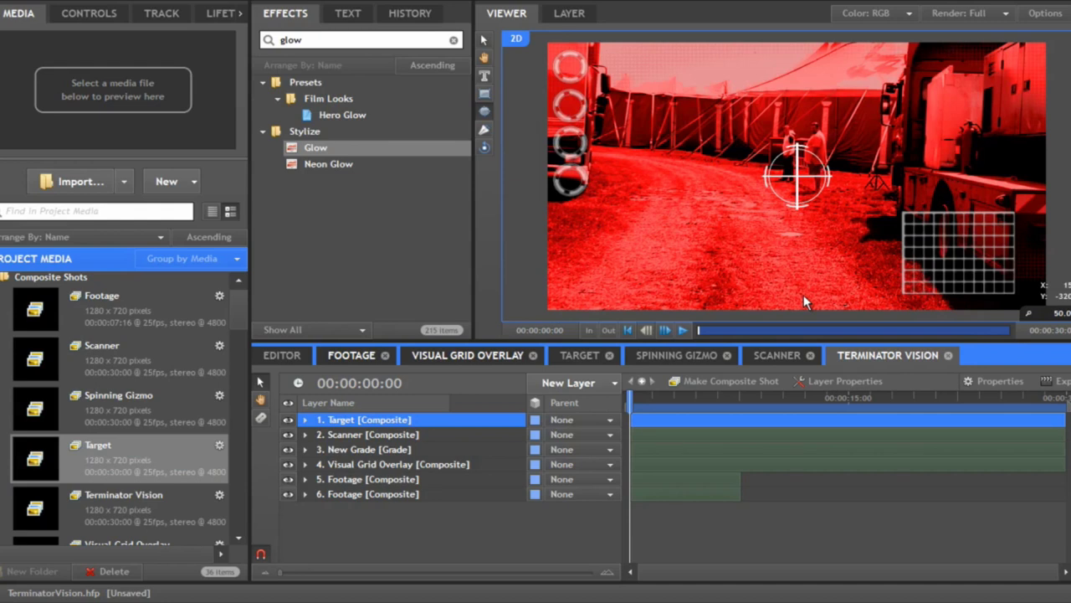
scroll(807, 251, "up", 2)
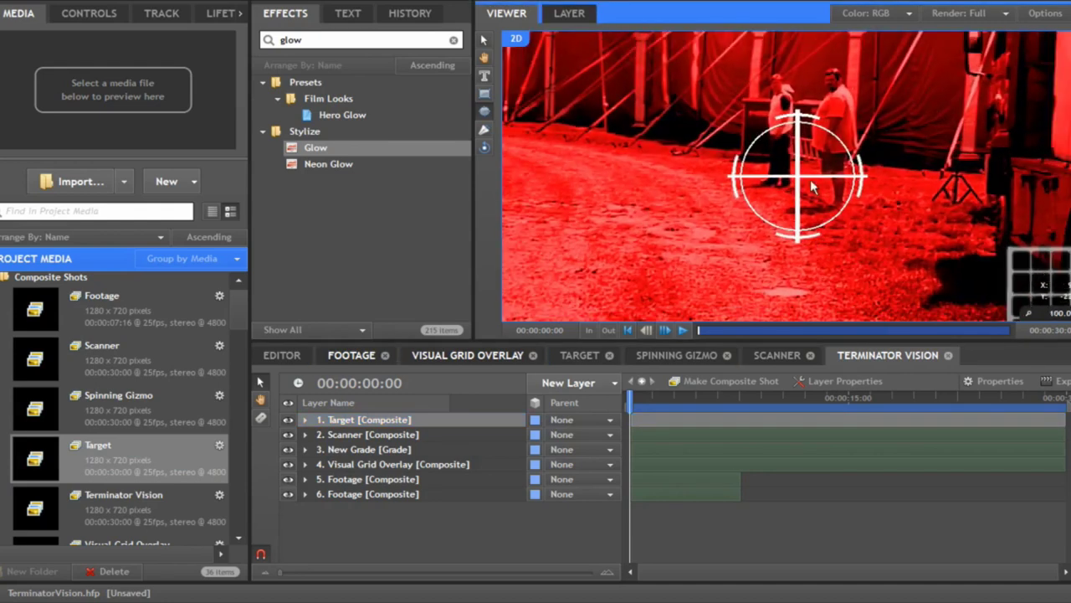
scroll(783, 249, "down", 3)
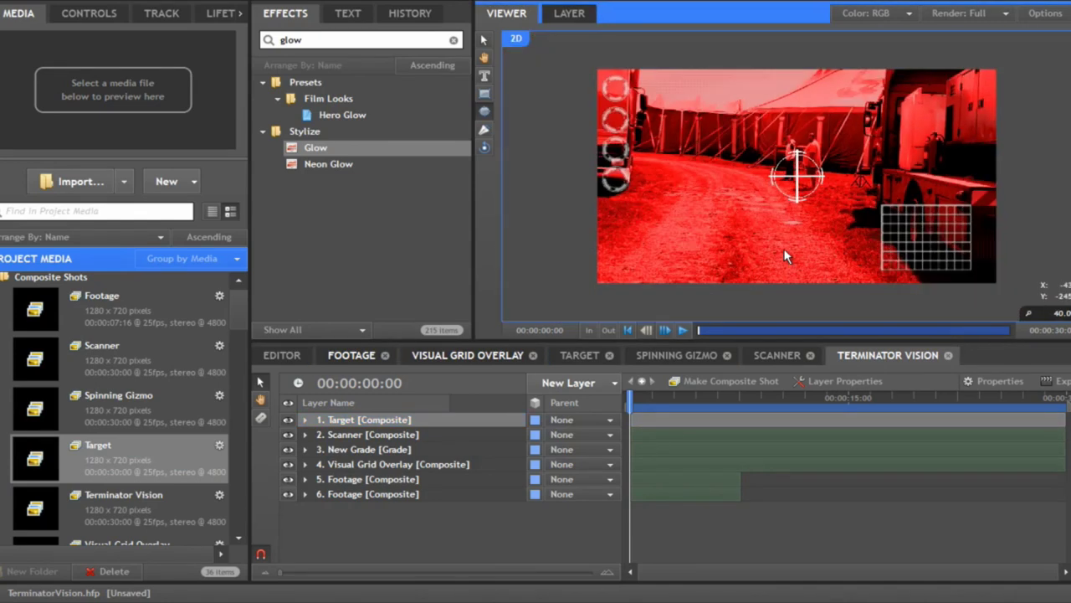
scroll(784, 247, "up", 1)
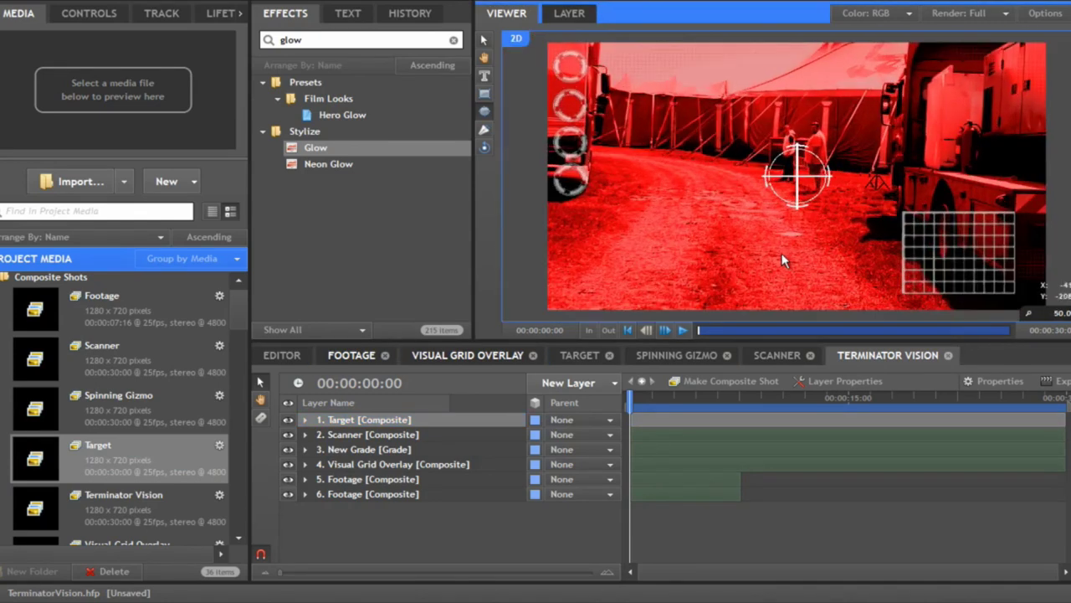
left_click(415, 422)
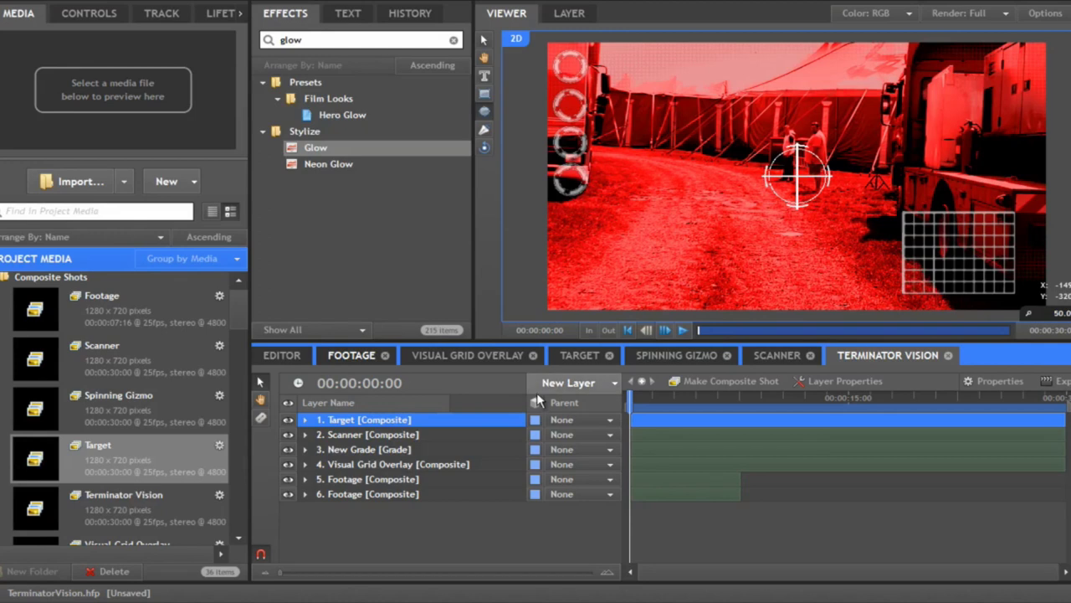
Step: Add a Position keyframe on the Target layer at 00:00:01:00, then move toward two seconds
left_click_drag(639, 398, 644, 397)
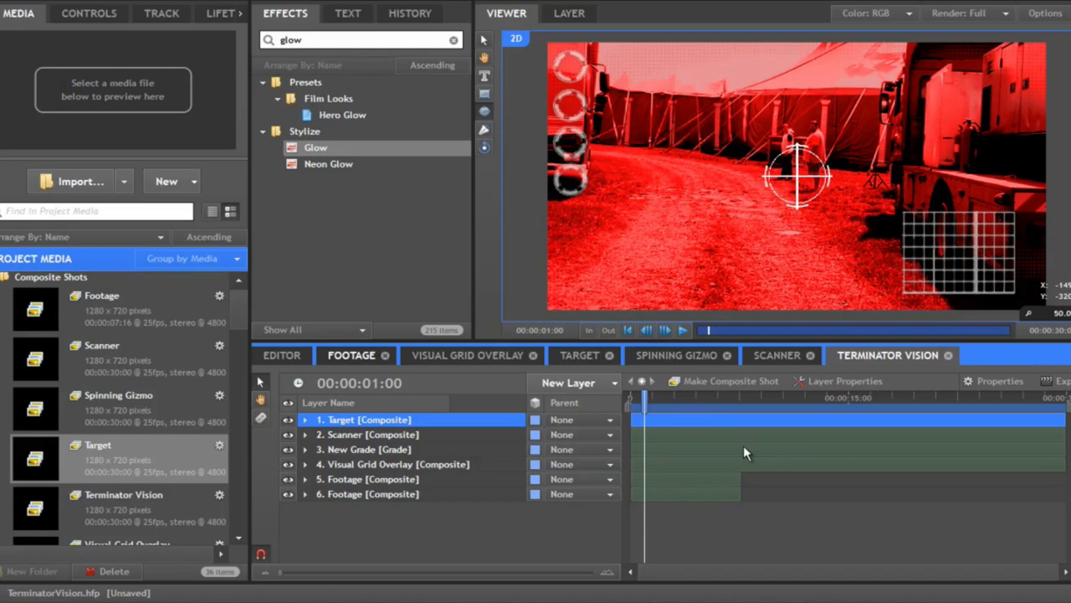
left_click(307, 421)
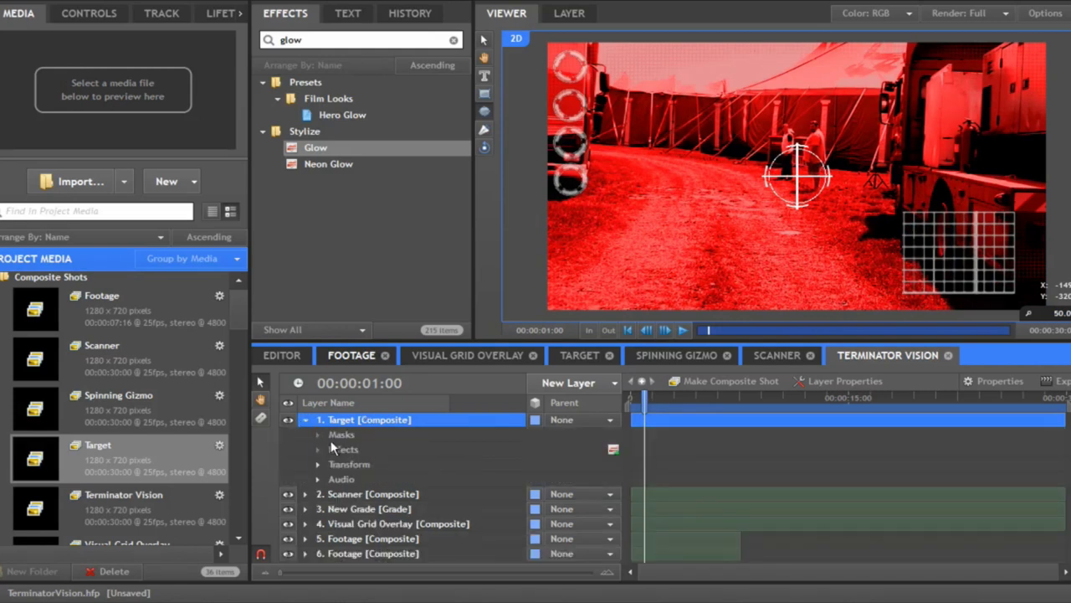
left_click(306, 420)
left_click(88, 14)
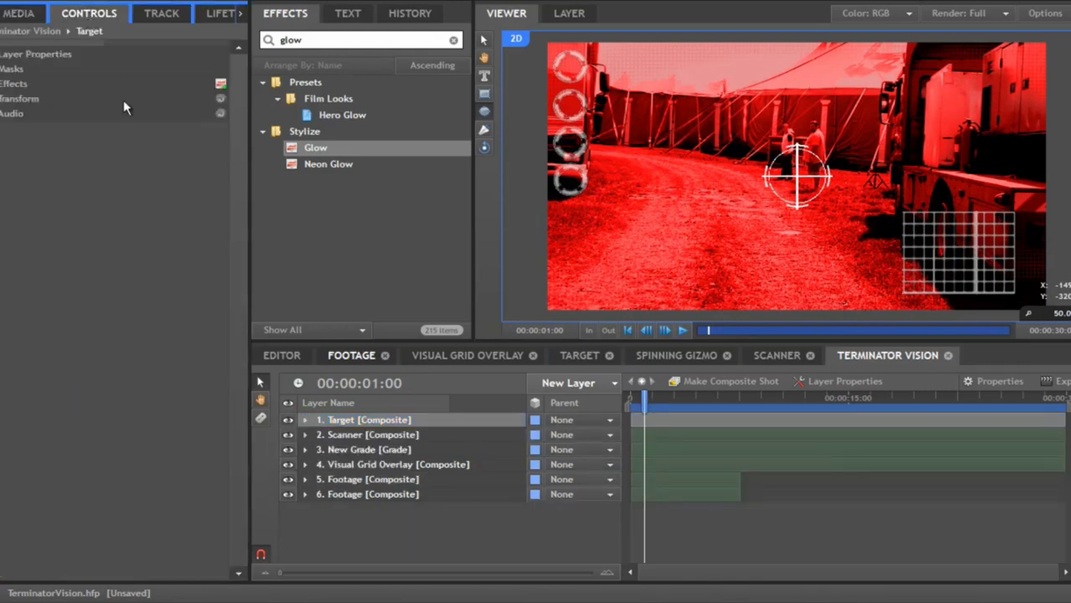
left_click(4, 101)
left_click(9, 143)
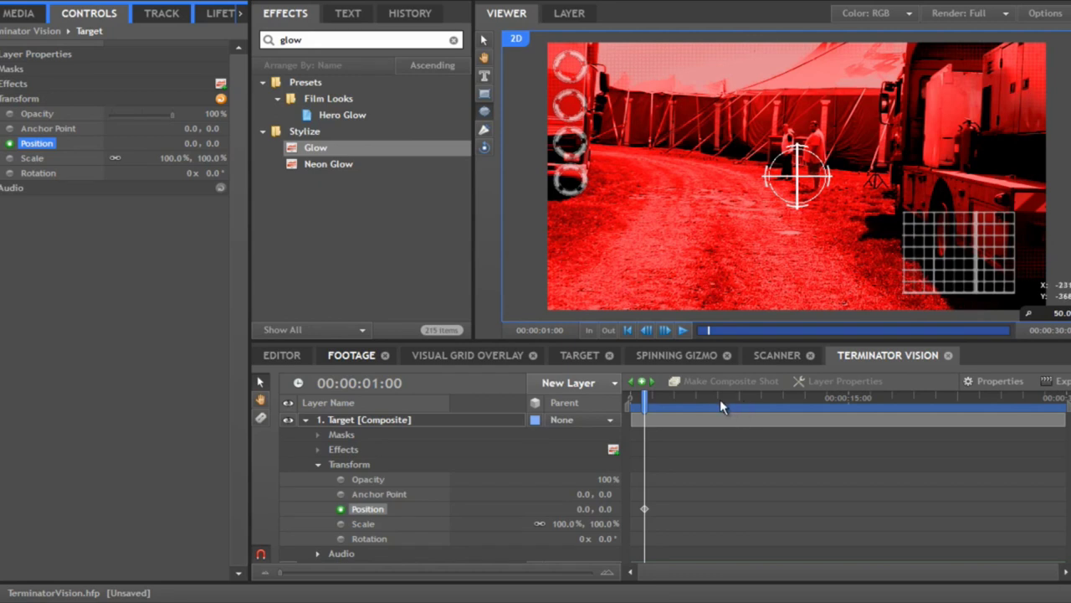
left_click(655, 397)
left_click(664, 397)
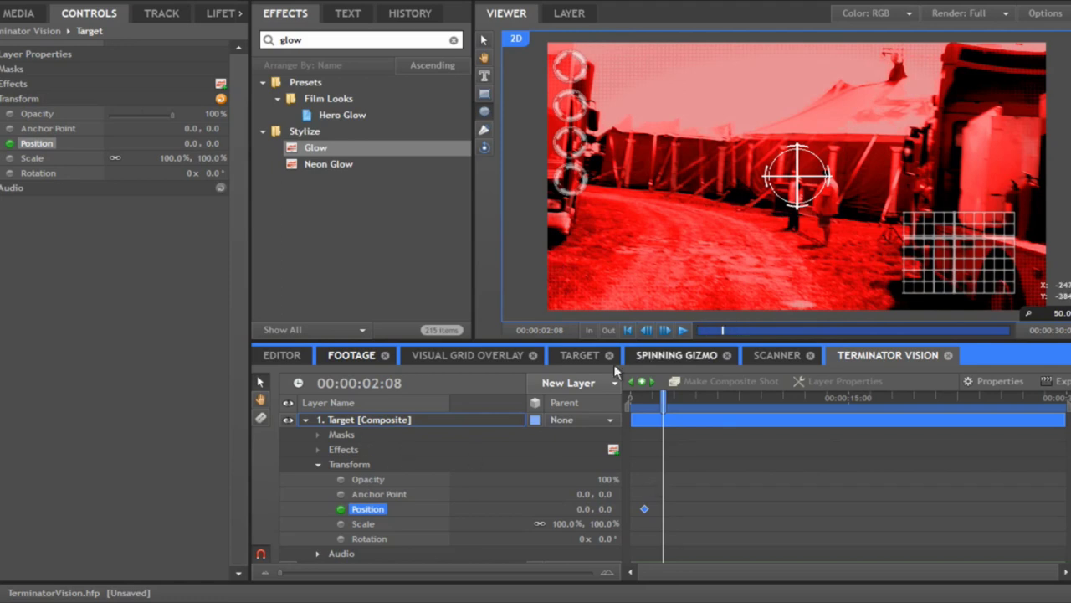
Step: Hide the Scanner, Visual Grid Overlay, layer-5 Footage and New Grade layers
left_click(306, 419)
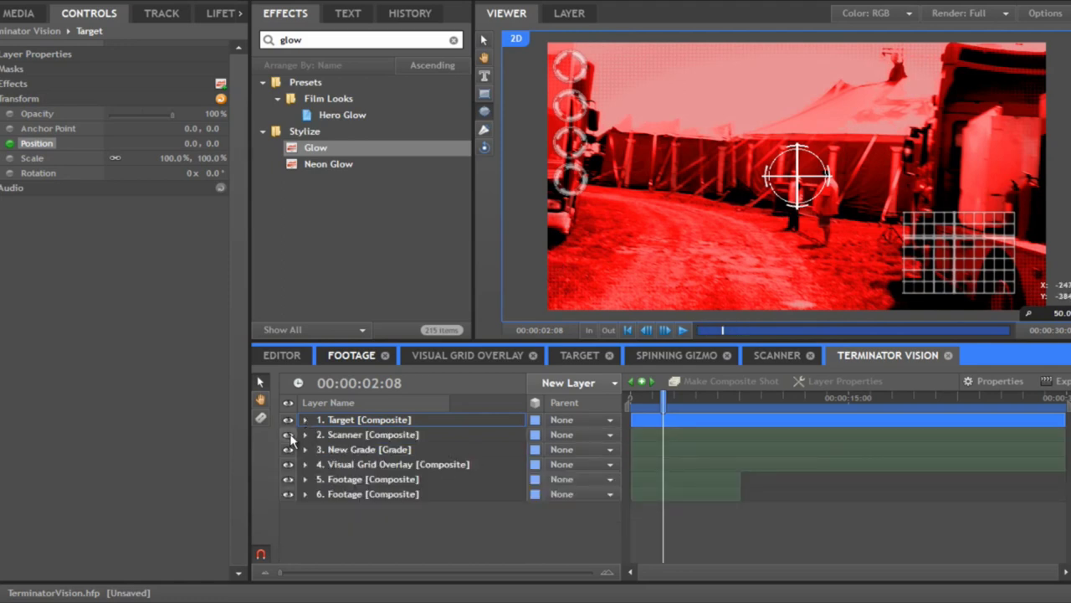
left_click(289, 435)
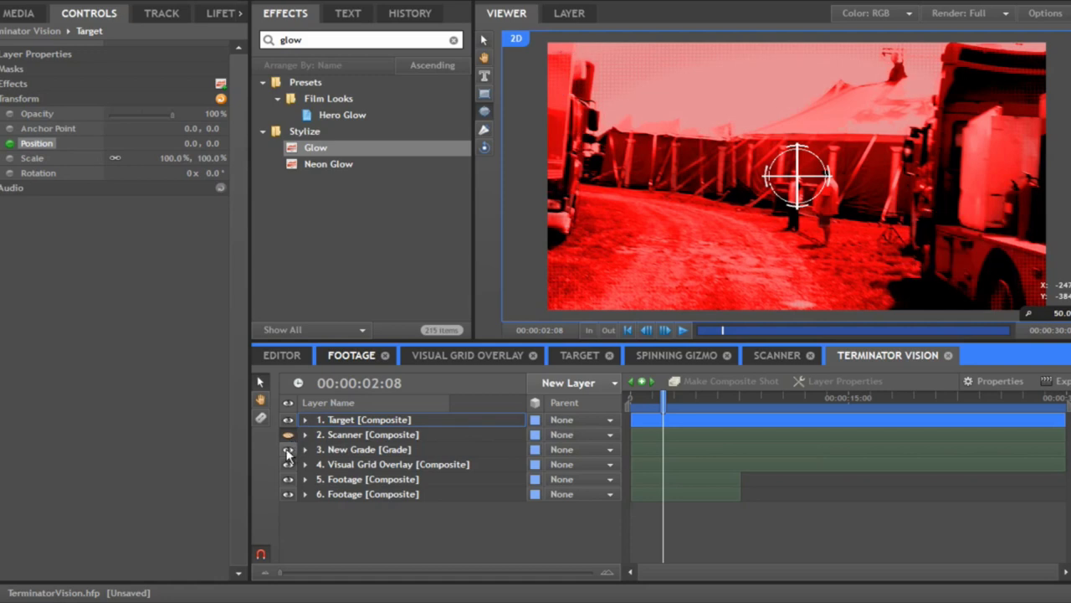
left_click(288, 464)
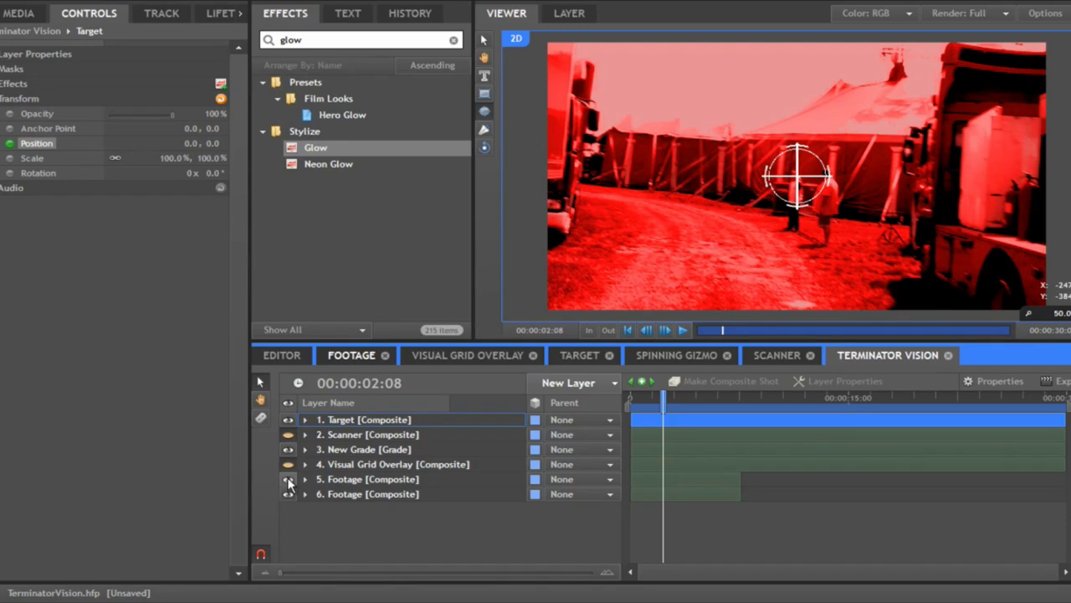
left_click(288, 479)
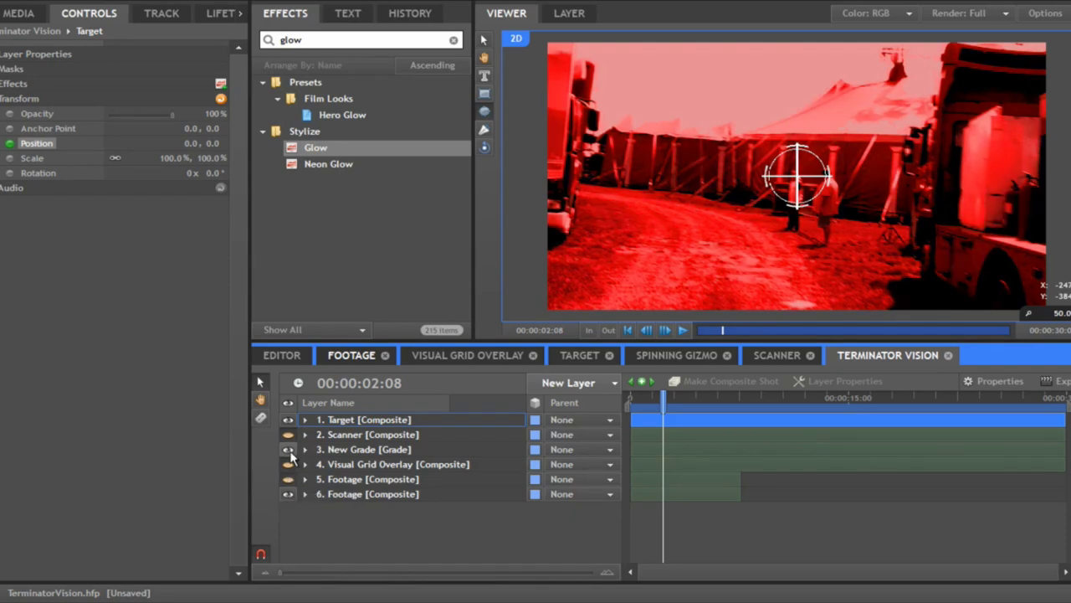
left_click(288, 450)
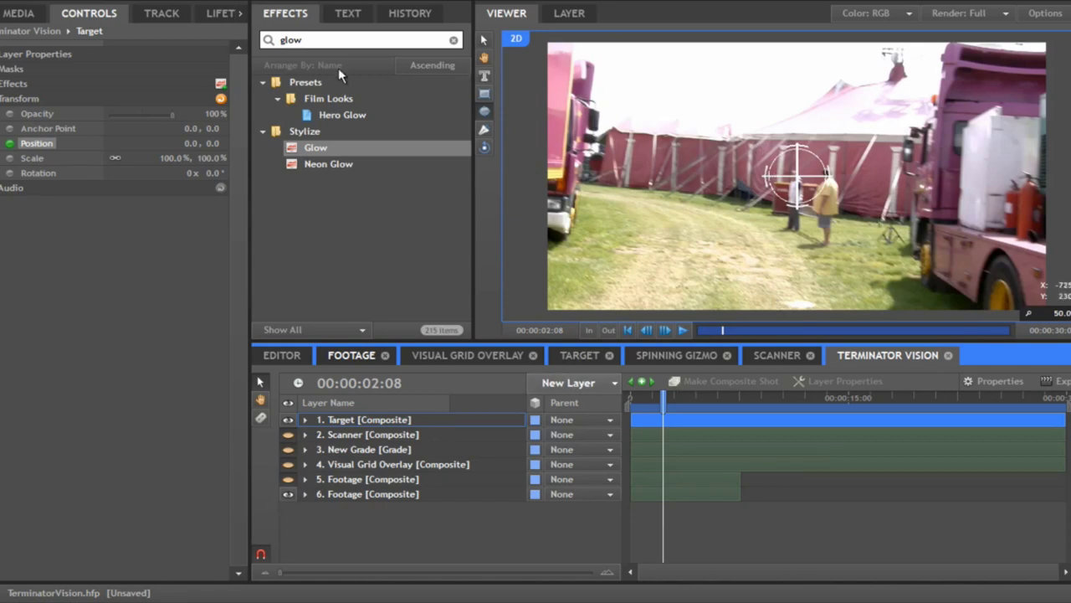
Step: At 02:08, drag the Target's Position X to -562, placing the crosshair at the left edge
left_click(337, 419)
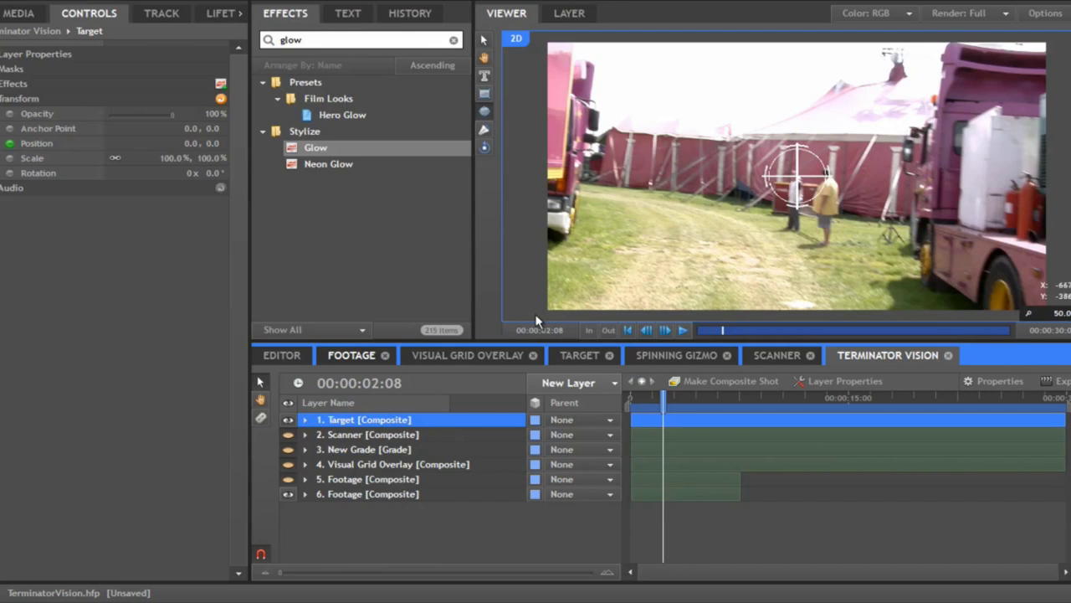
left_click(304, 419)
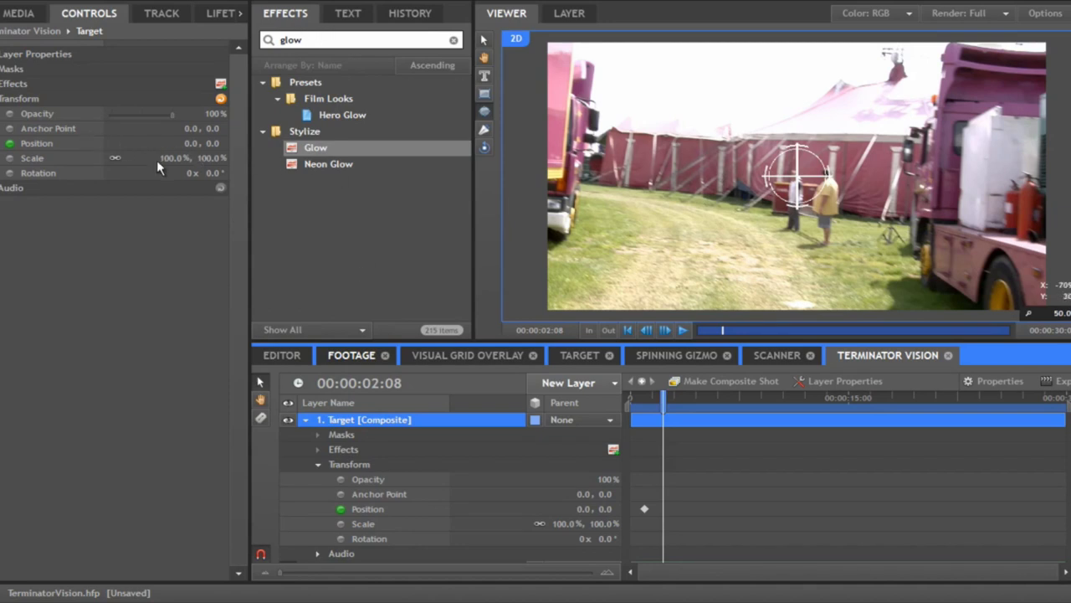
left_click_drag(191, 143, 107, 161)
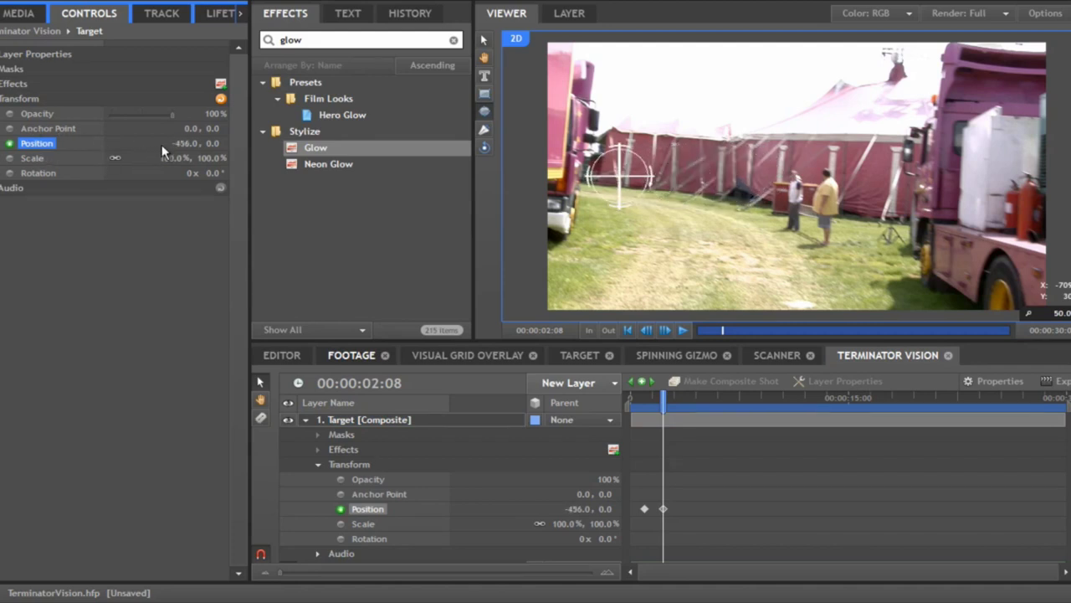
left_click_drag(181, 143, 78, 120)
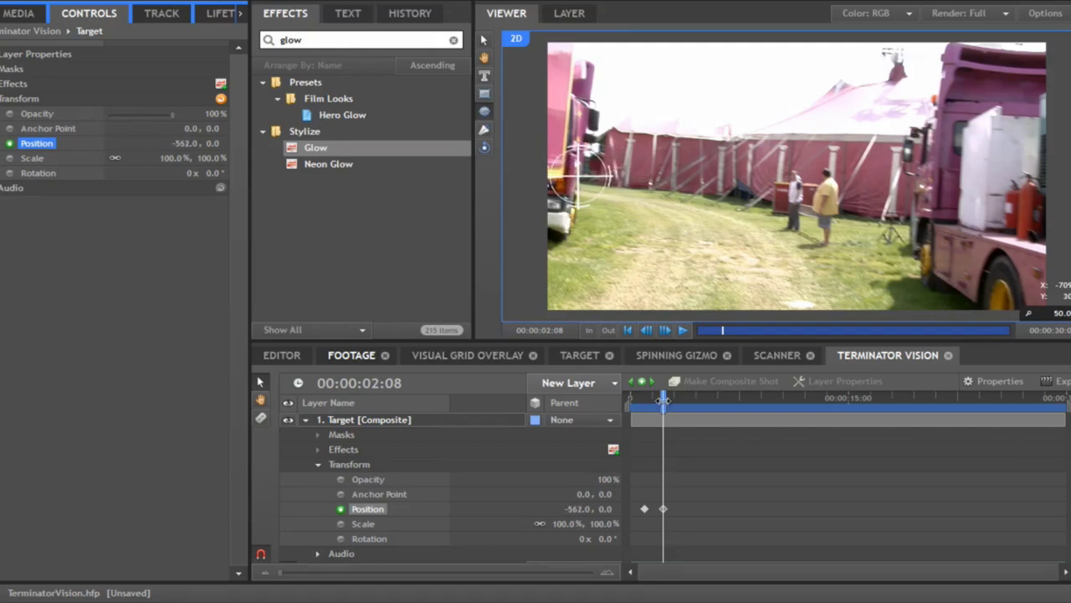
Step: At 04:01, set Position X to 88 over the man and add a 100% Opacity keyframe
left_click(663, 399)
left_click_drag(663, 400, 687, 395)
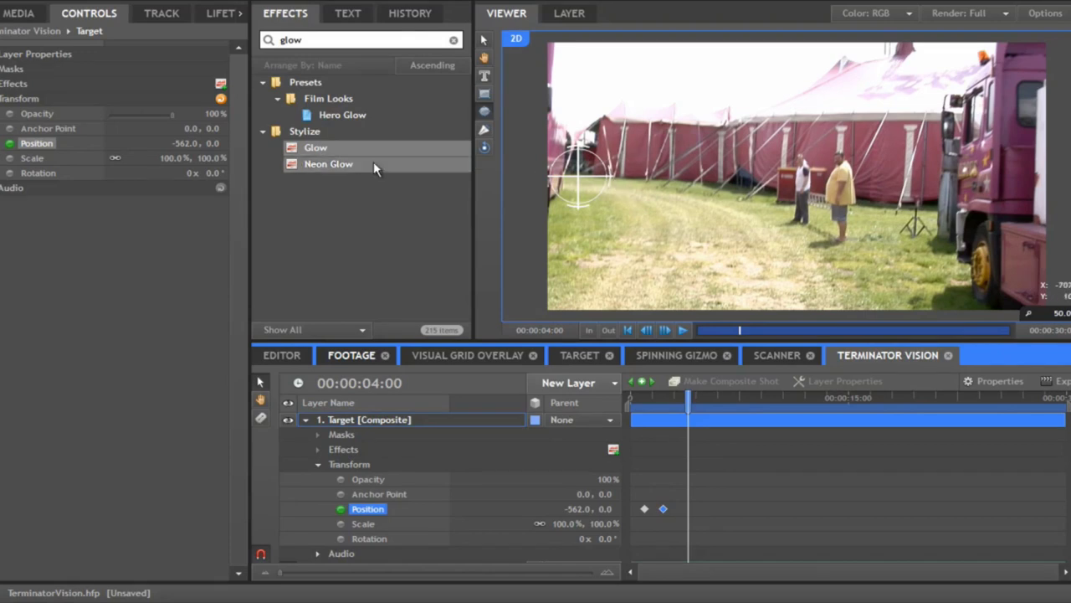
left_click_drag(180, 144, 630, 163)
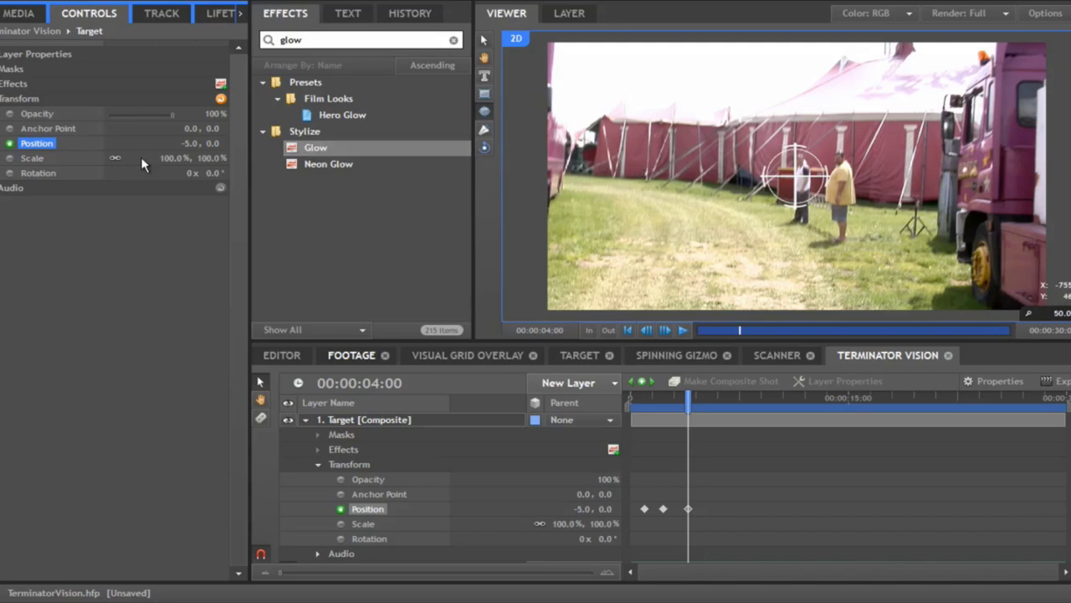
left_click_drag(188, 143, 263, 145)
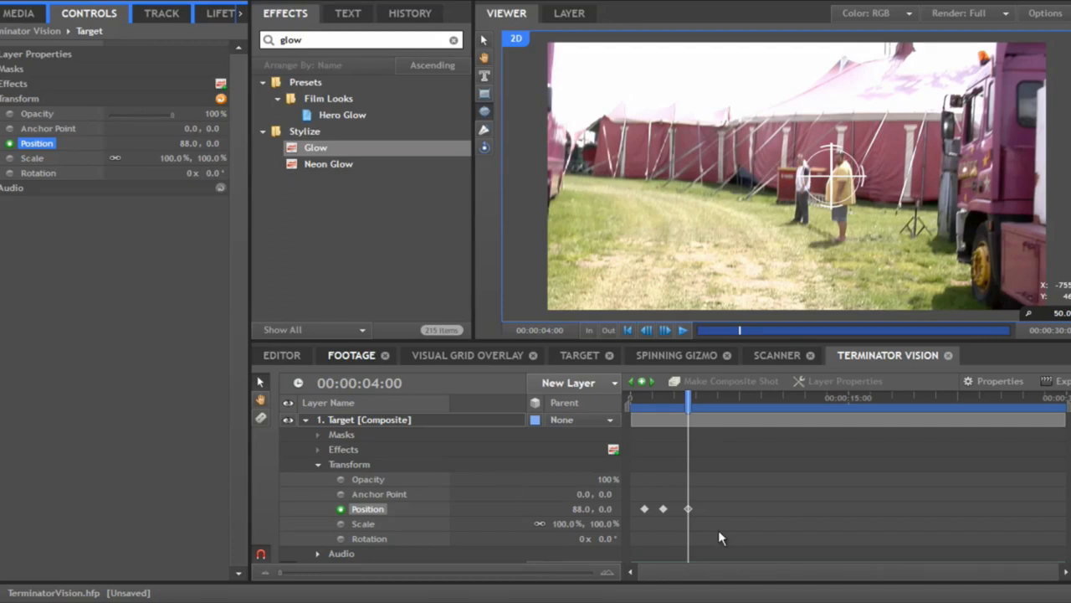
left_click_drag(633, 394, 688, 402)
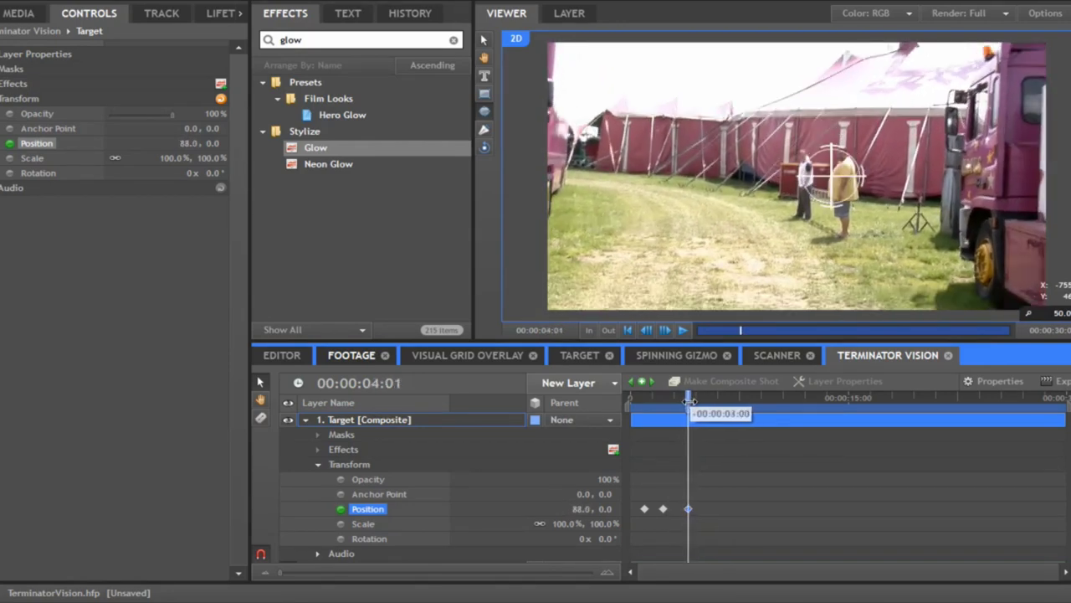
left_click(345, 421)
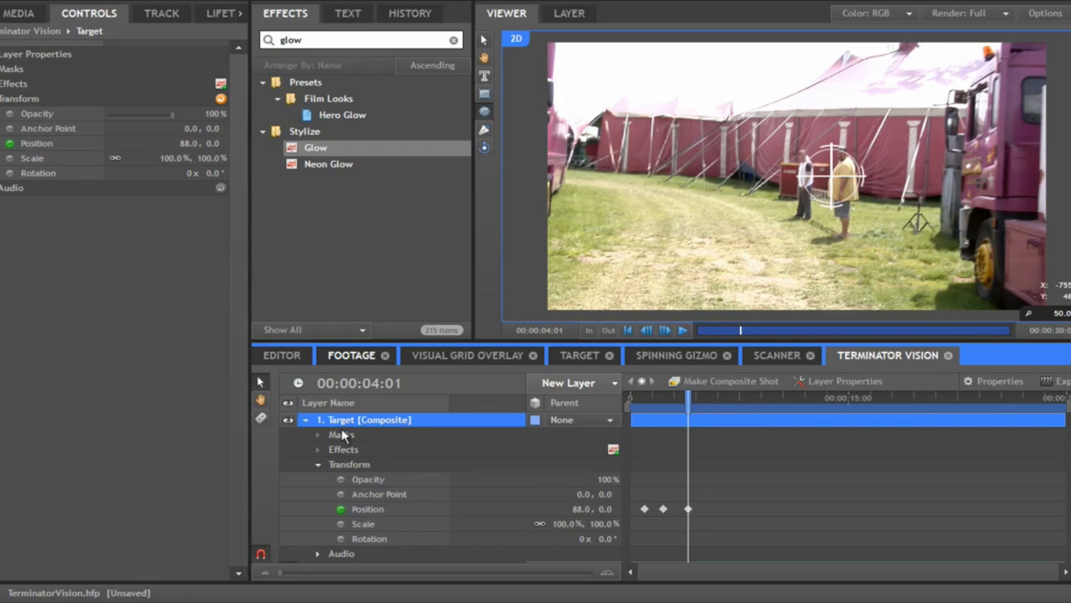
left_click(340, 480)
Step: Fade the crosshair to 0% opacity just before five seconds
left_click_drag(688, 404, 698, 402)
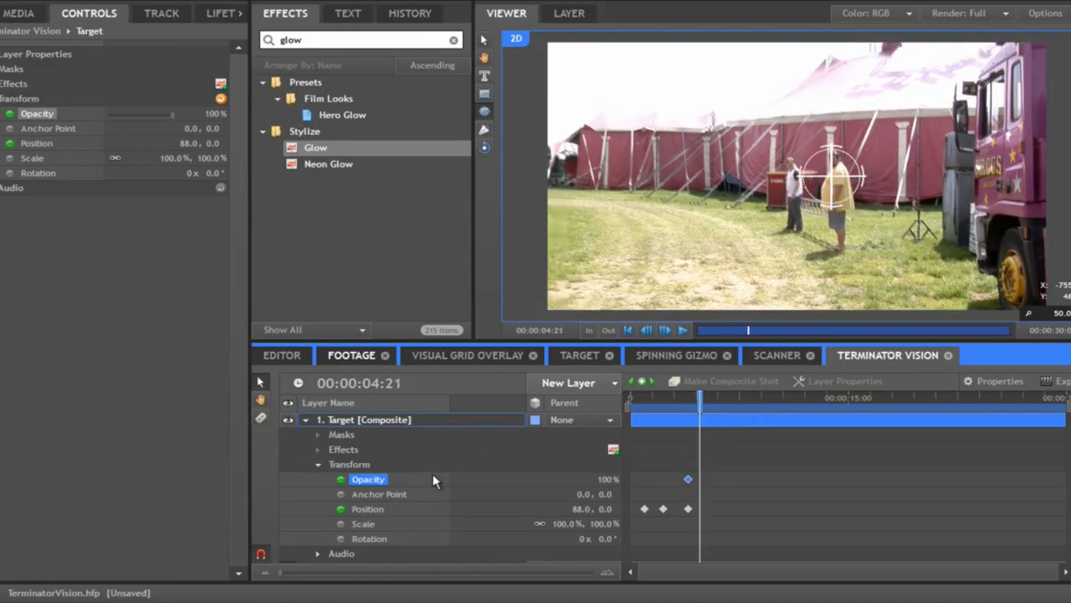
left_click_drag(612, 482, 391, 490)
left_click_drag(661, 402, 610, 399)
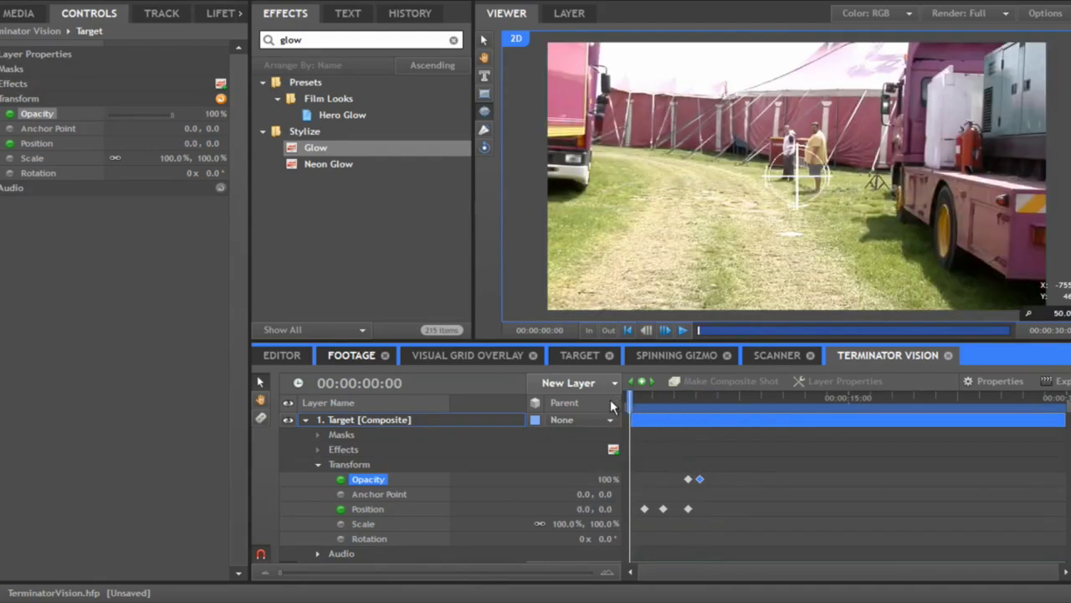
left_click(307, 420)
left_click(306, 420)
Step: Preview the crosshair animation across its keyframes, then hide the Target layer
left_click_drag(635, 405, 667, 401)
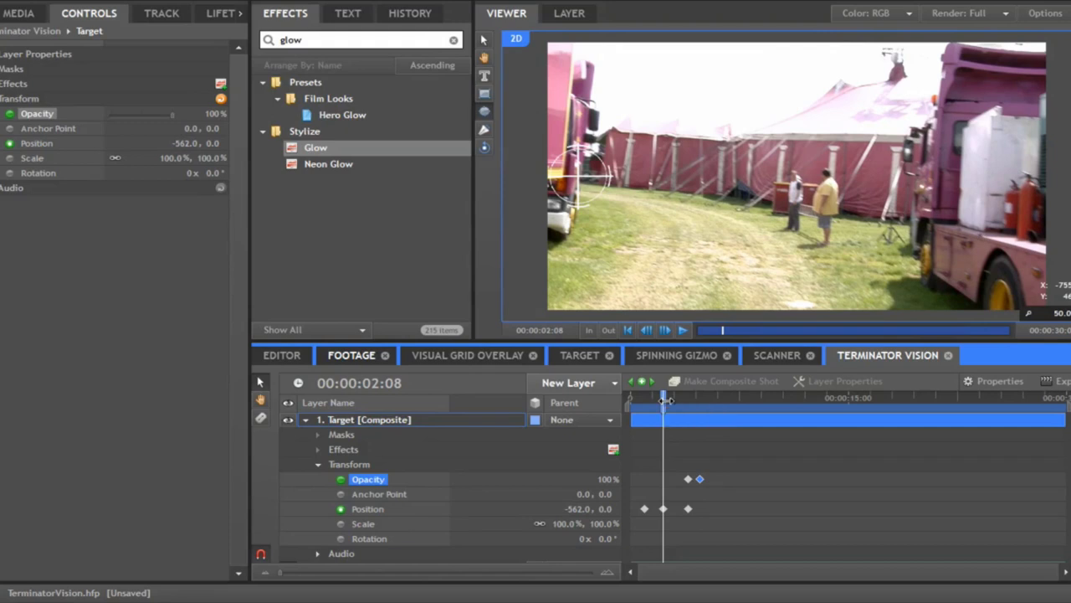
left_click(653, 383)
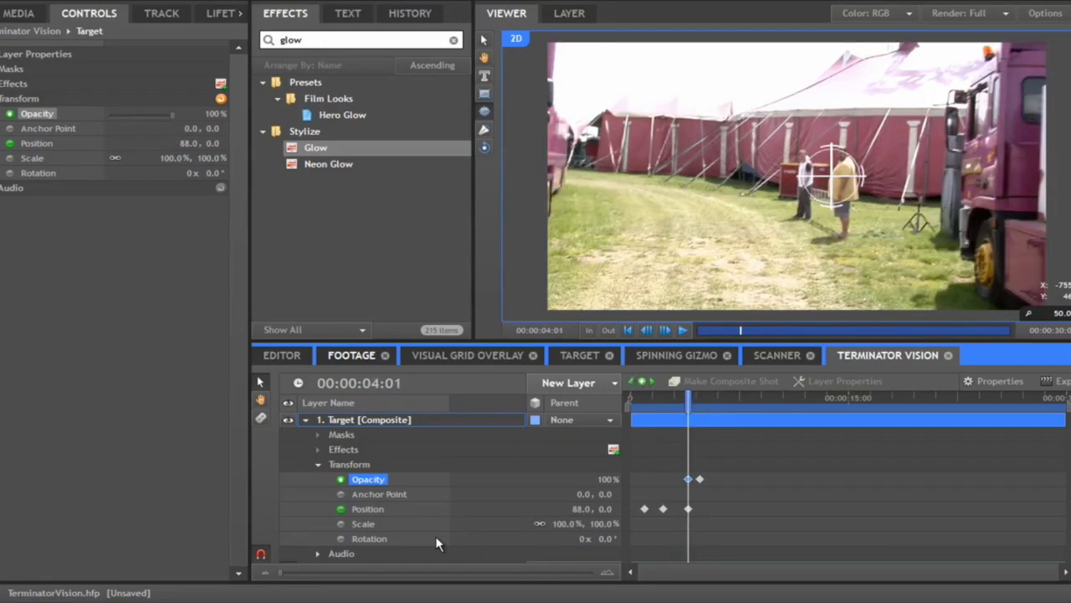
left_click(382, 505)
left_click(631, 381)
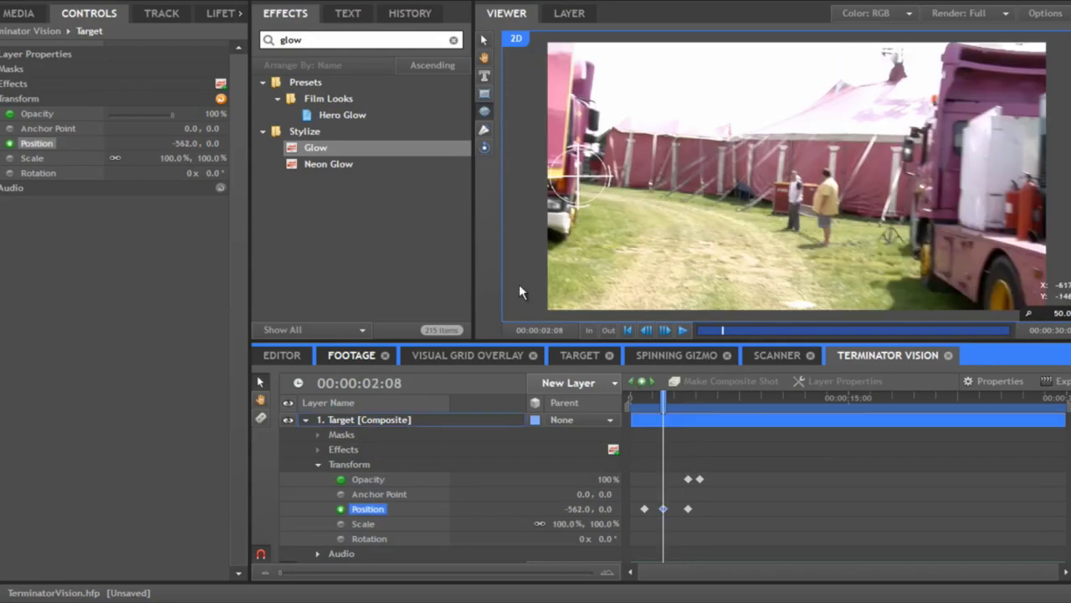
left_click(288, 419)
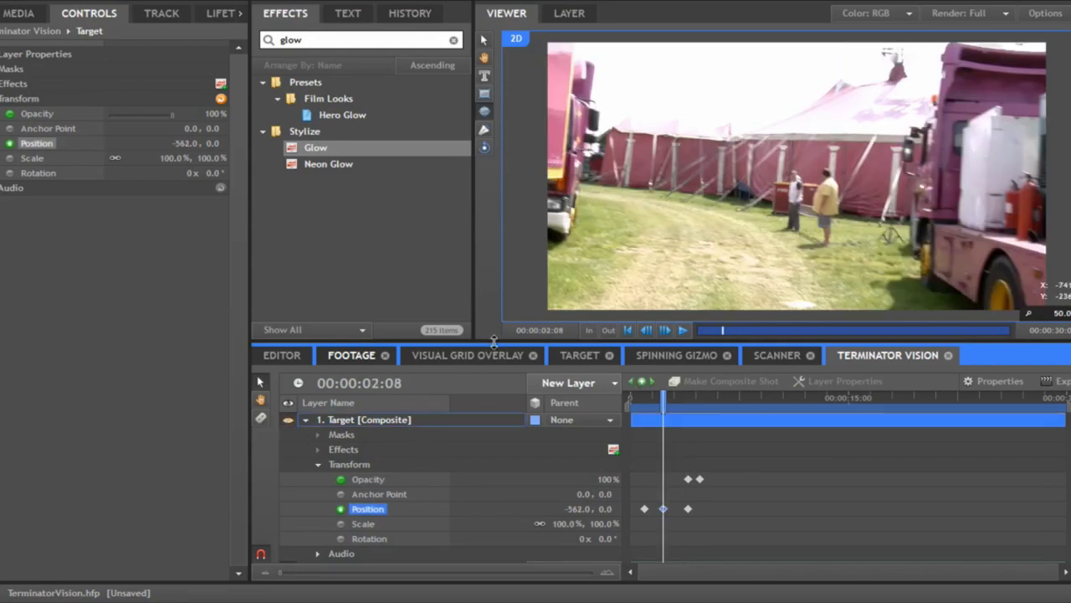
Step: Create a white 1280 × 720 plane layer named Truck
left_click(306, 419)
right_click(358, 514)
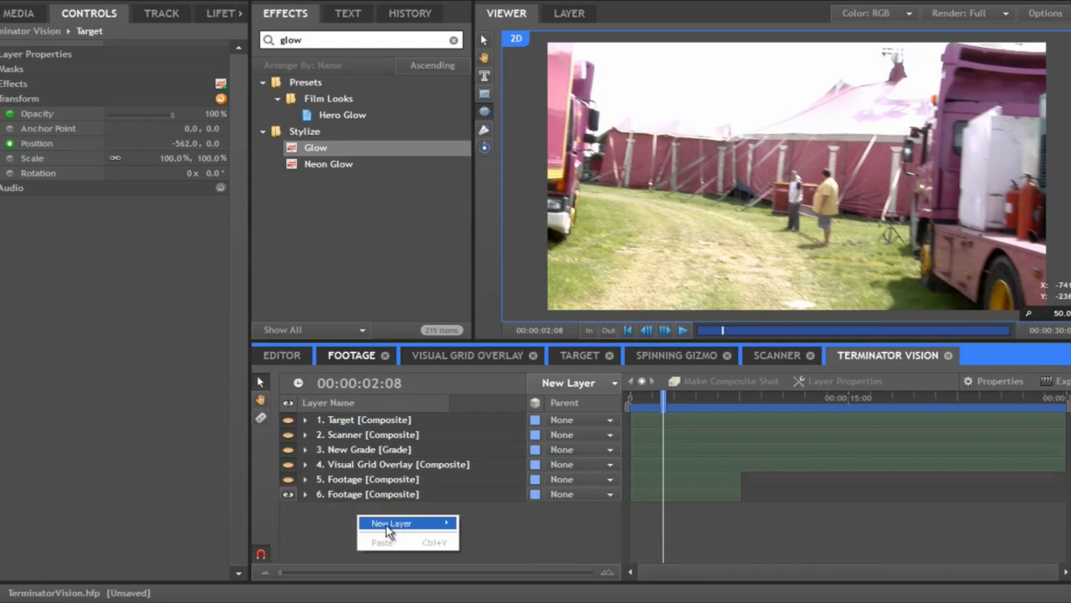
mouse_move(393, 528)
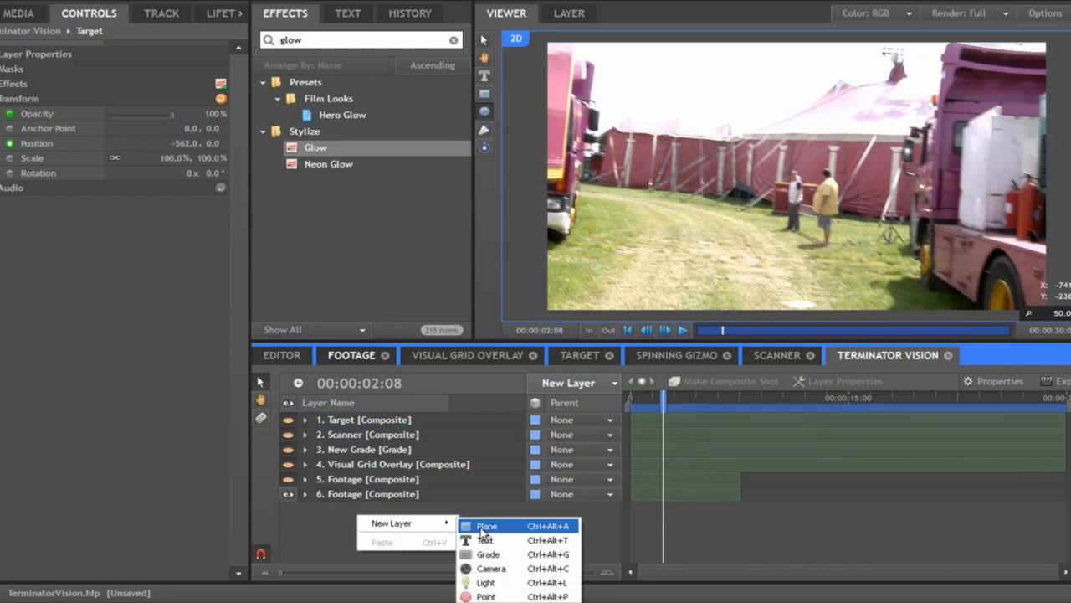
left_click(484, 527)
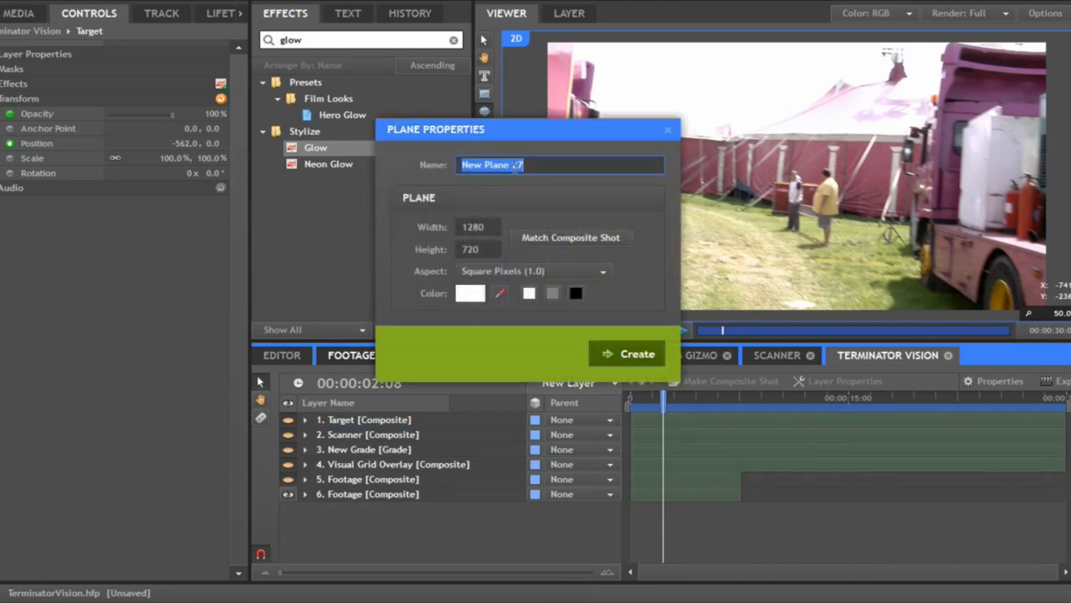
type("Truck")
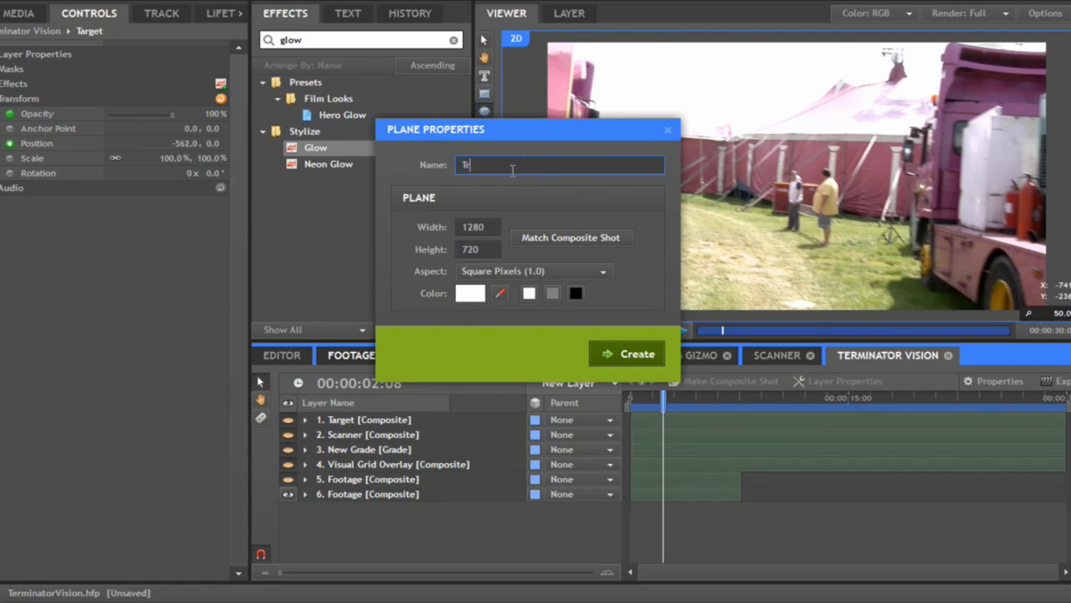
left_click(630, 352)
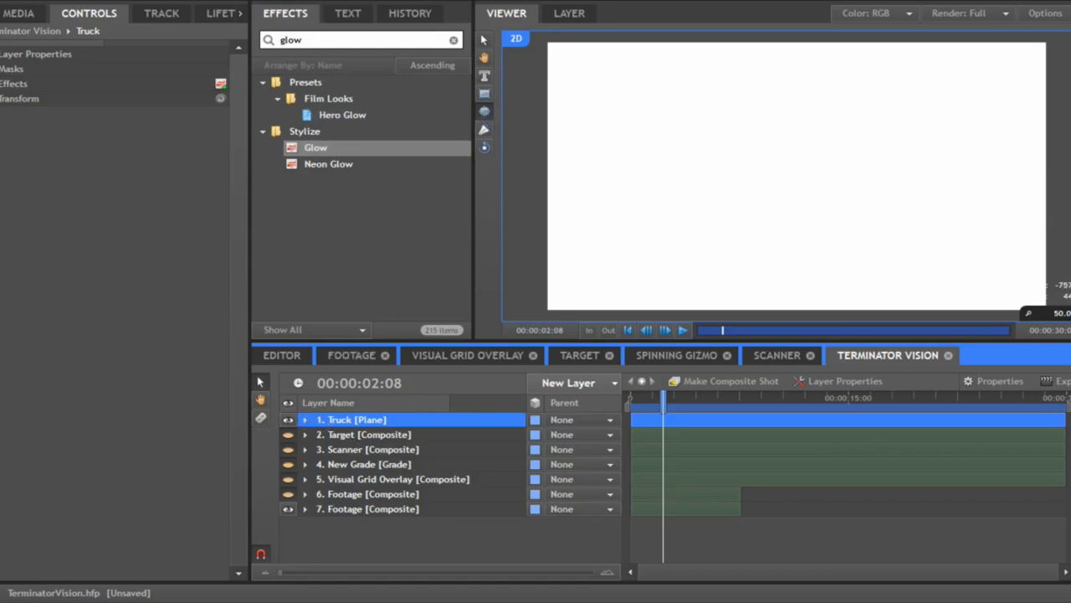
Step: Drop the Truck plane's opacity to 0% and zoom the viewer onto the left truck
left_click(19, 98)
left_click_drag(166, 113, 86, 113)
left_click(574, 199)
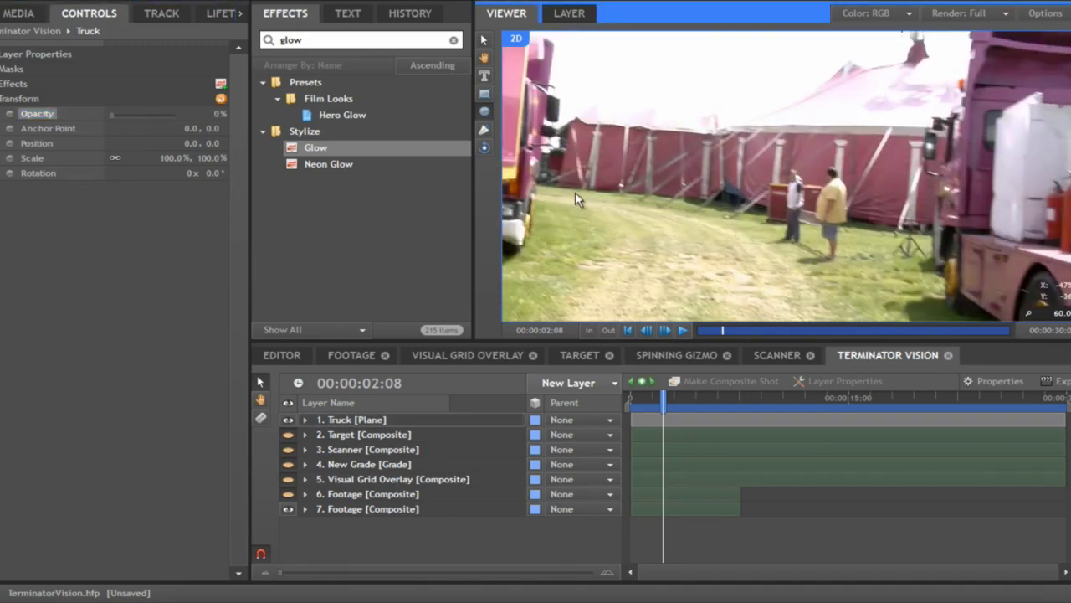
scroll(575, 199, "up", 2)
left_click_drag(554, 96, 744, 134)
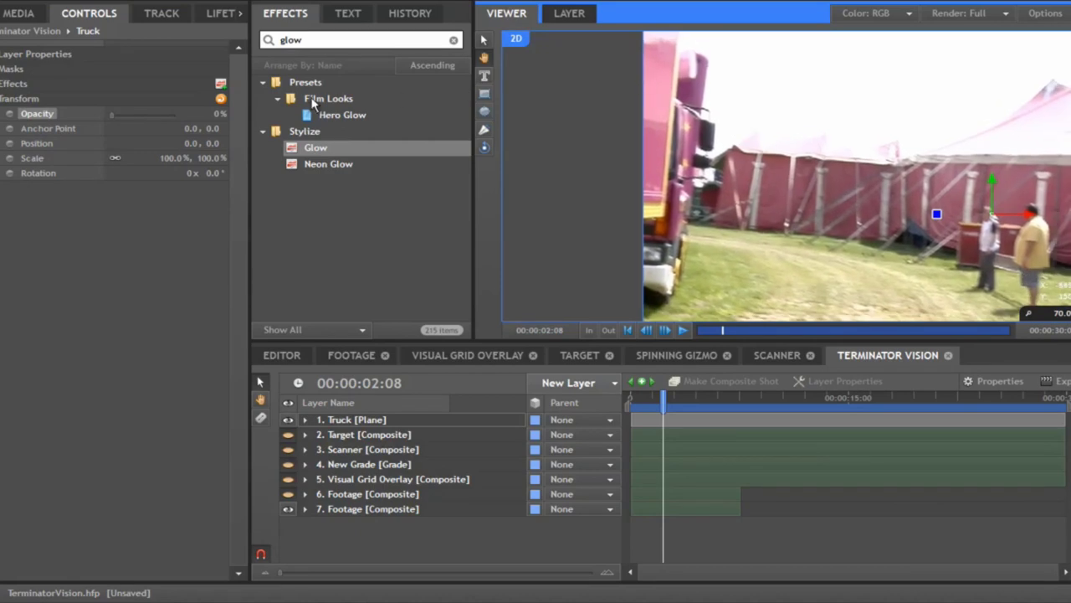
Step: Draw a mask on the Truck layer tracing the truck's front edge up past the mirror
left_click(483, 130)
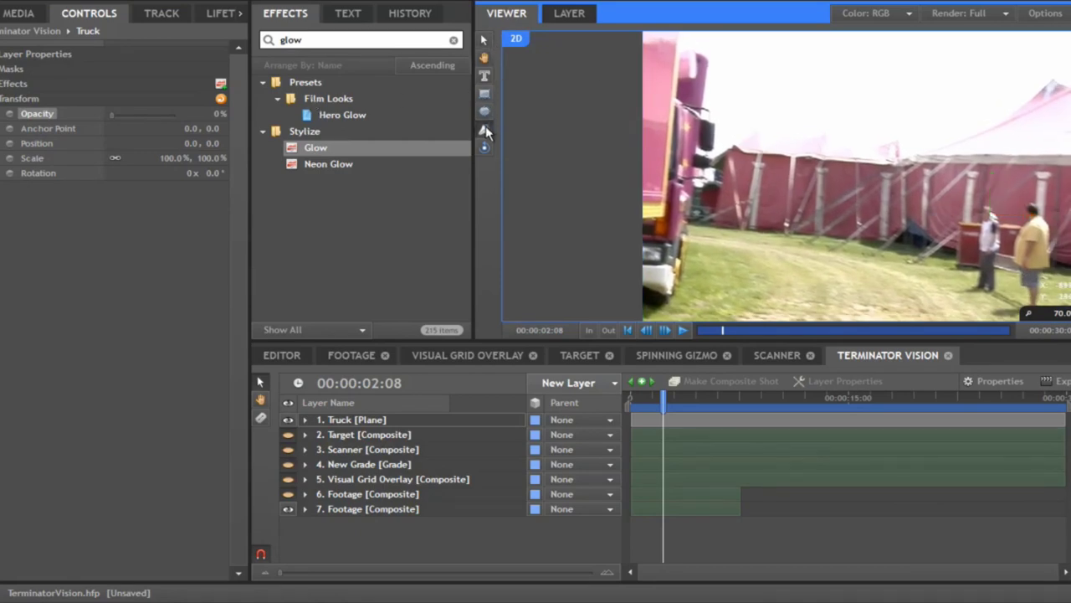
left_click(659, 305)
left_click(675, 289)
left_click(684, 256)
left_click(691, 206)
left_click(702, 179)
left_click(707, 171)
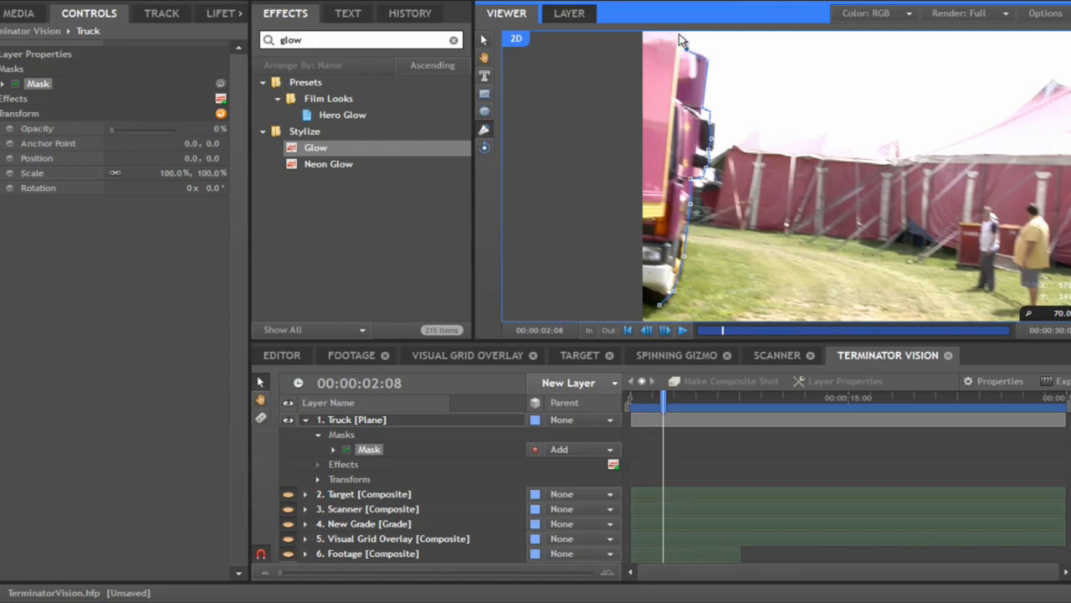
left_click(634, 34)
left_click(622, 310)
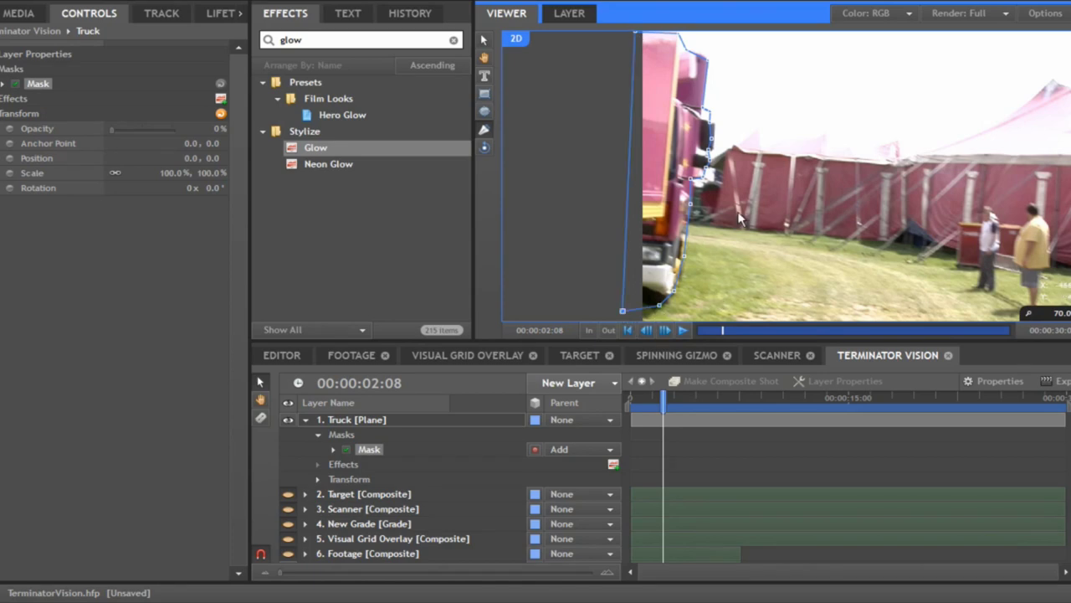
scroll(739, 219, "down", 1)
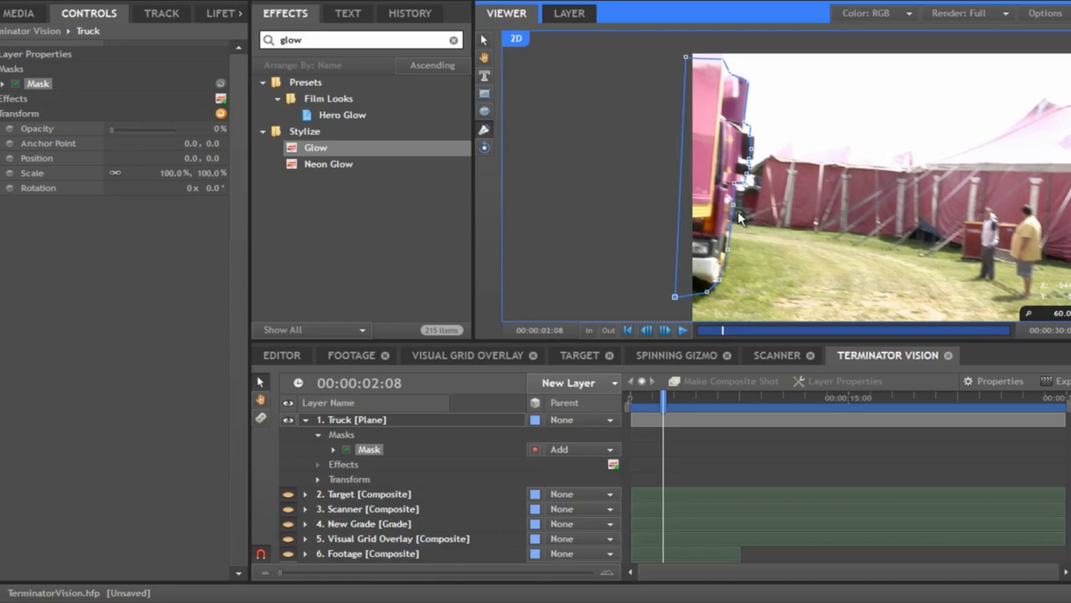
scroll(739, 220, "up", 1)
left_click(364, 423)
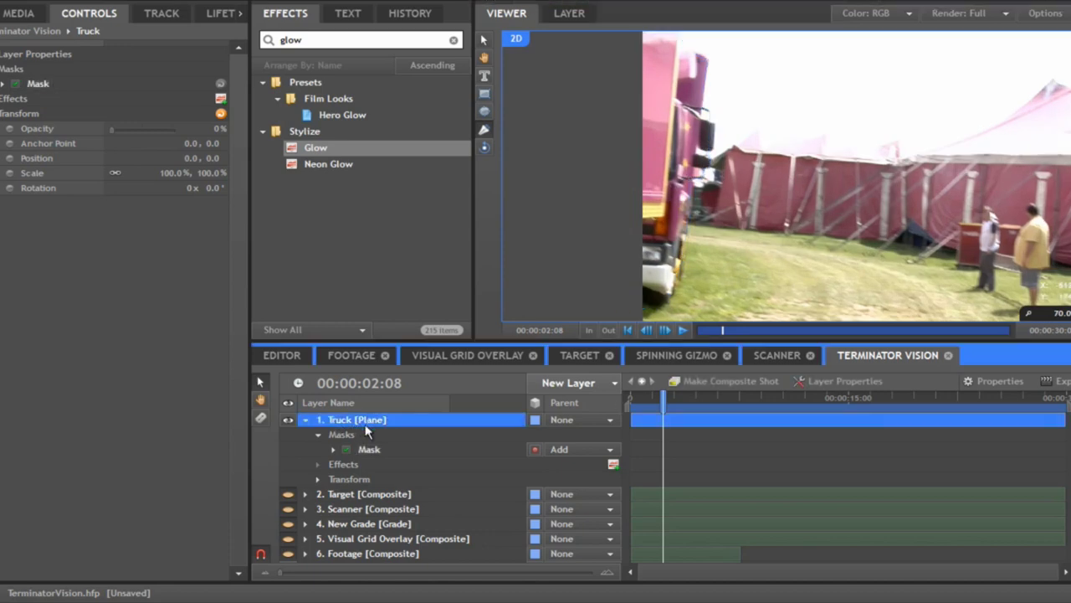
left_click(373, 450)
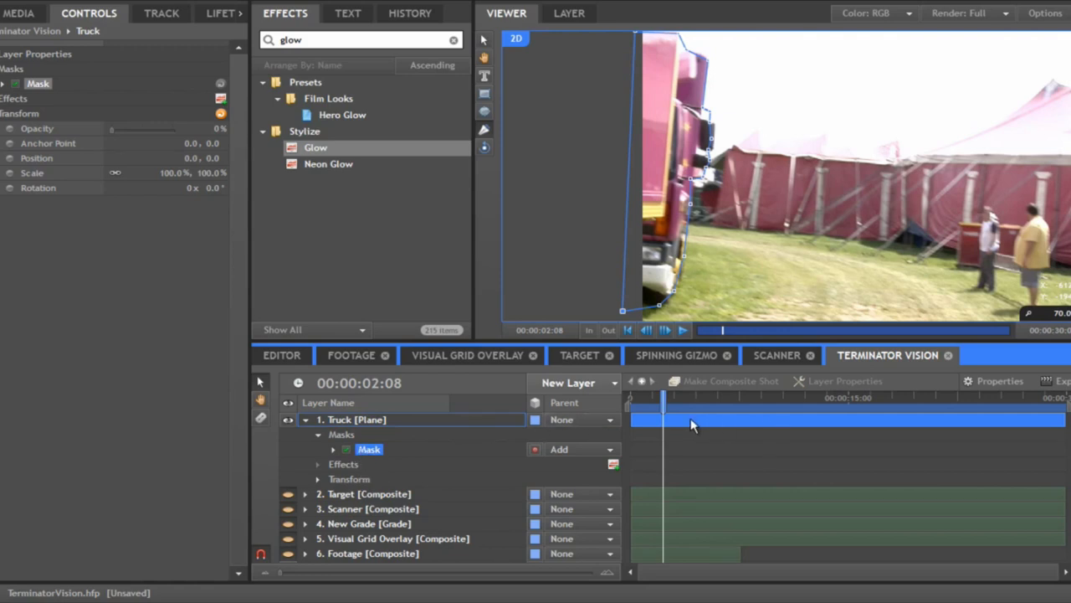
Step: Trim the Truck plane layer to start at the current frame and pull its end in toward the playhead
left_click_drag(633, 419, 660, 425)
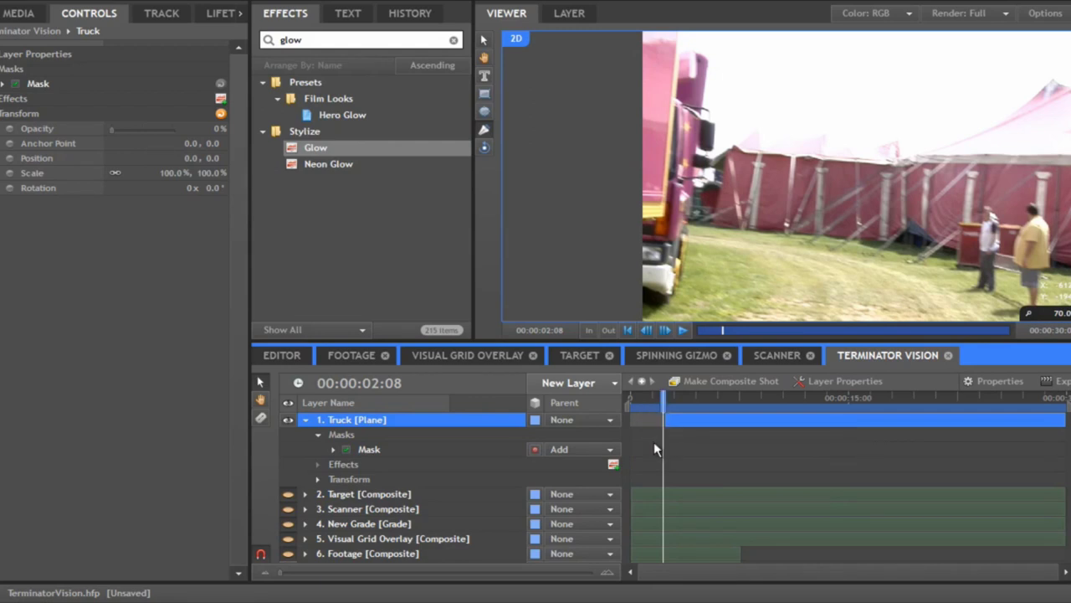
left_click(304, 494)
scroll(578, 519, "down", 3)
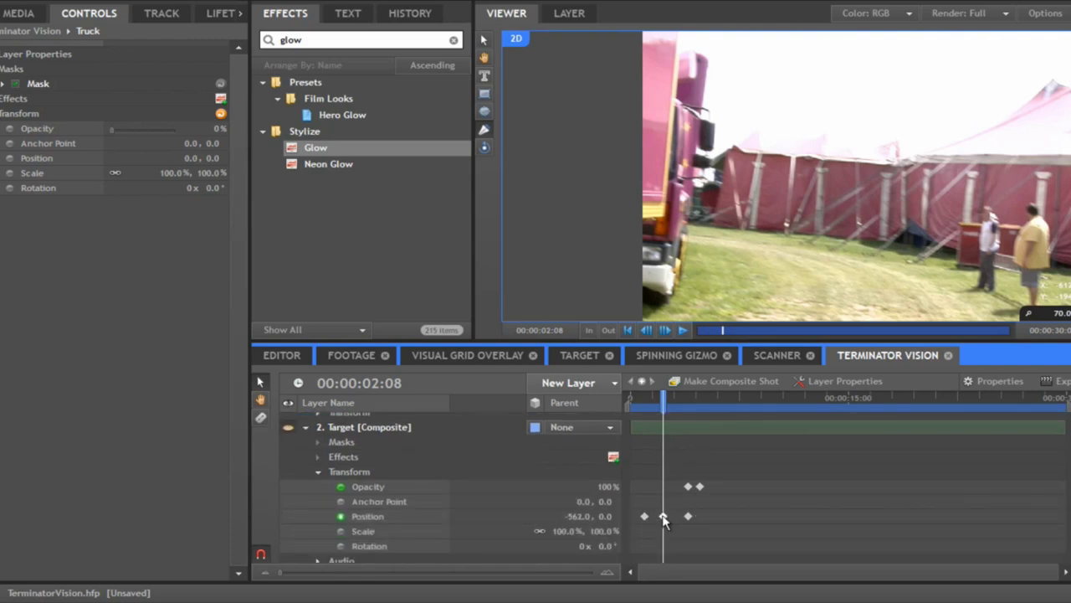
scroll(664, 517, "up", 3)
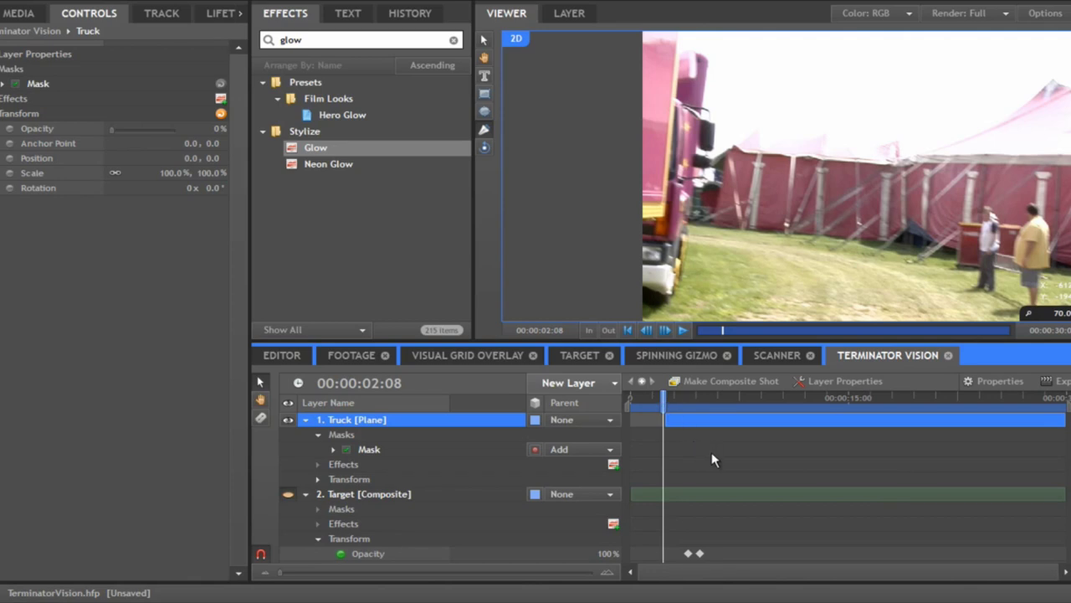
key("Right")
key("Right")
key("Right")
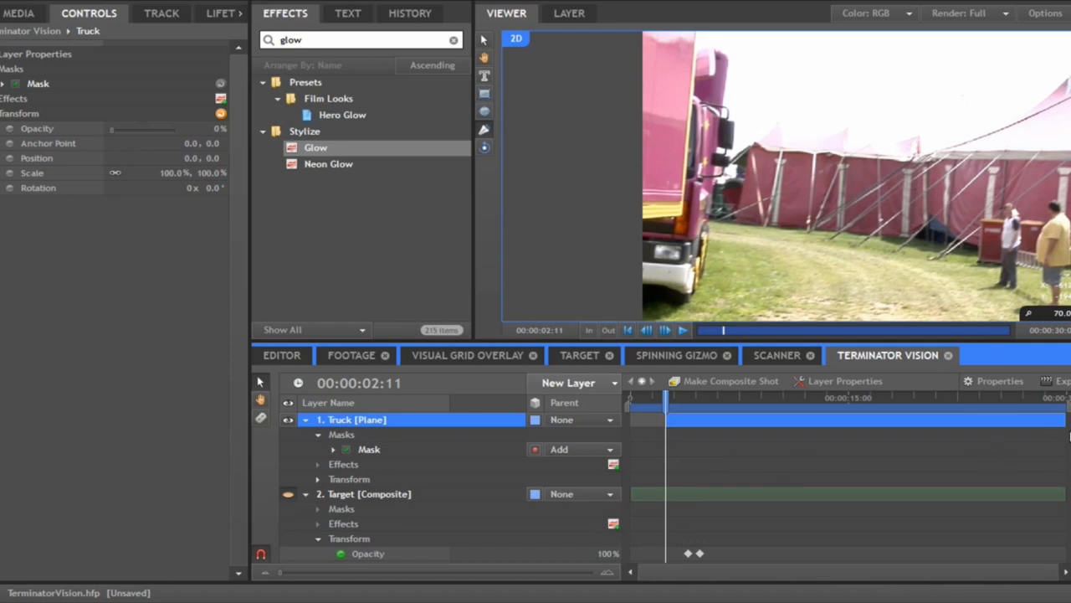
left_click_drag(1061, 421, 666, 435)
Step: Trim the Truck layer's end further around 00:00:02:10 and raise its opacity back to 100%
left_click(507, 574)
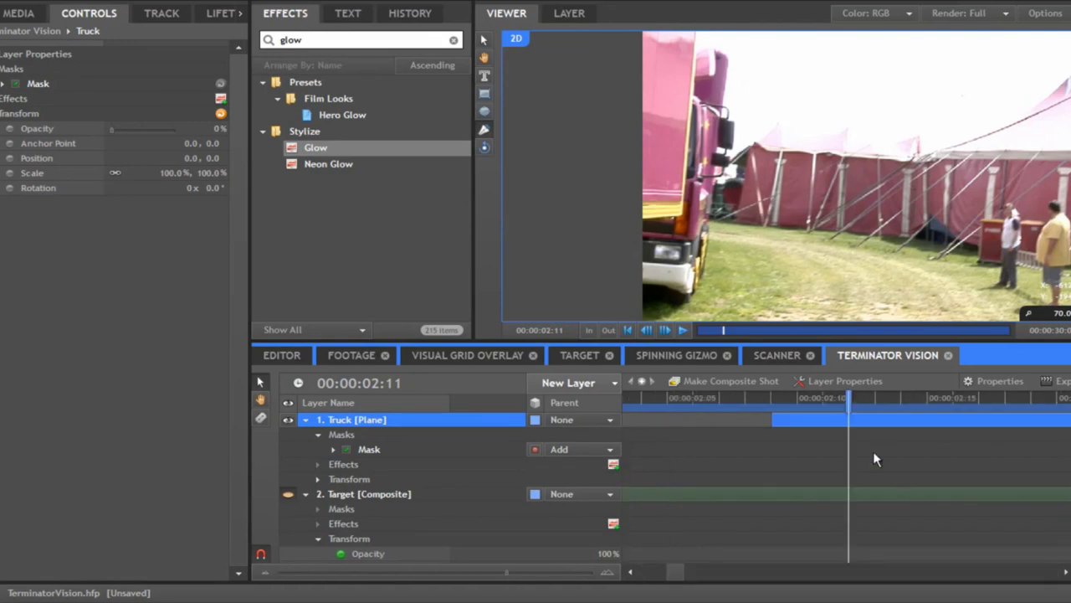
left_click(685, 574)
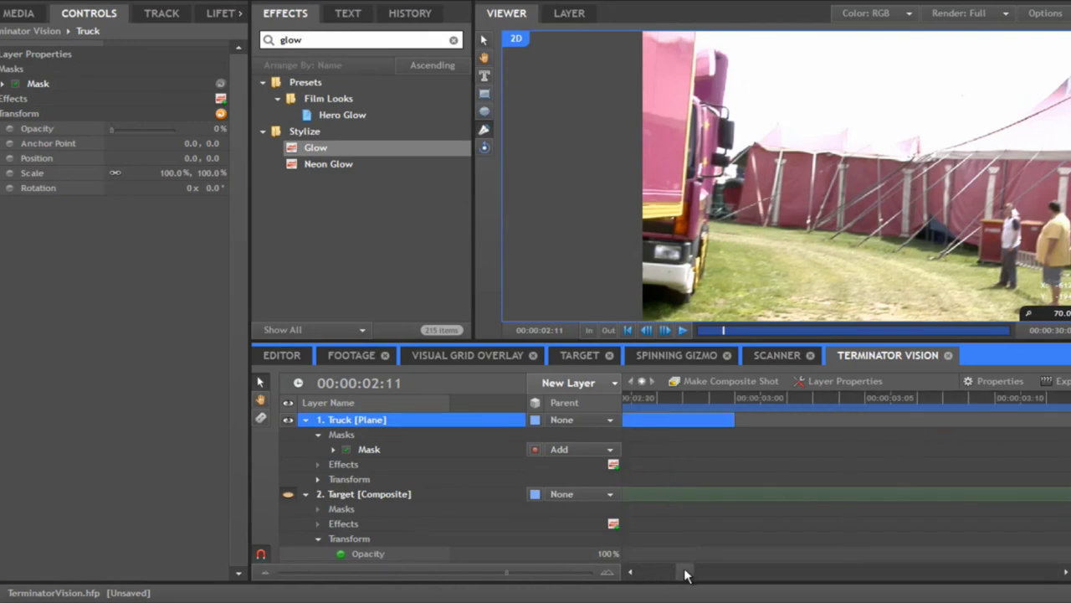
left_click_drag(683, 574, 679, 575)
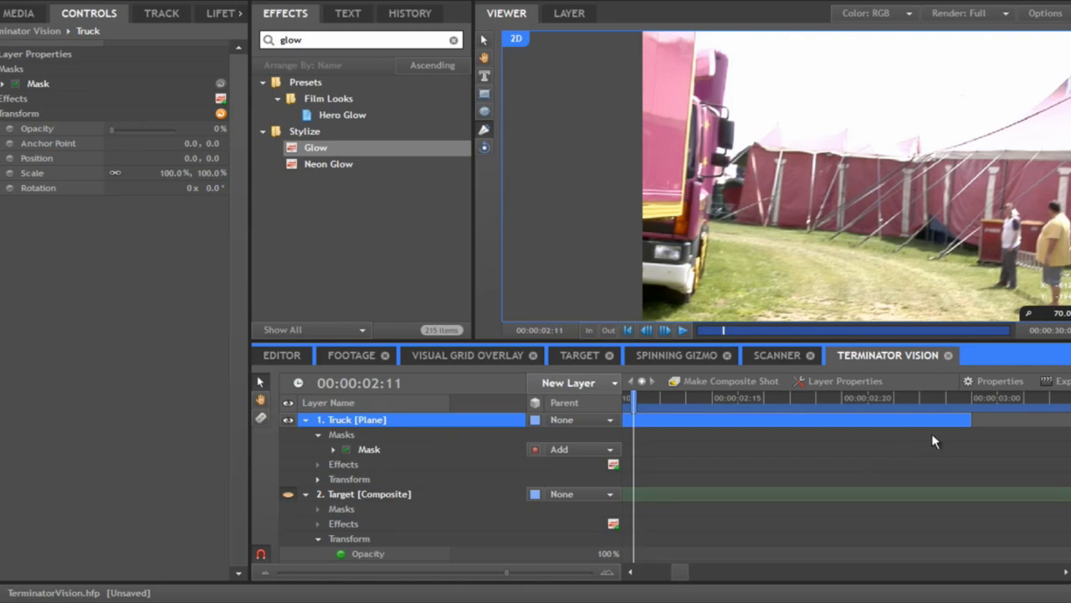
left_click_drag(970, 421, 665, 424)
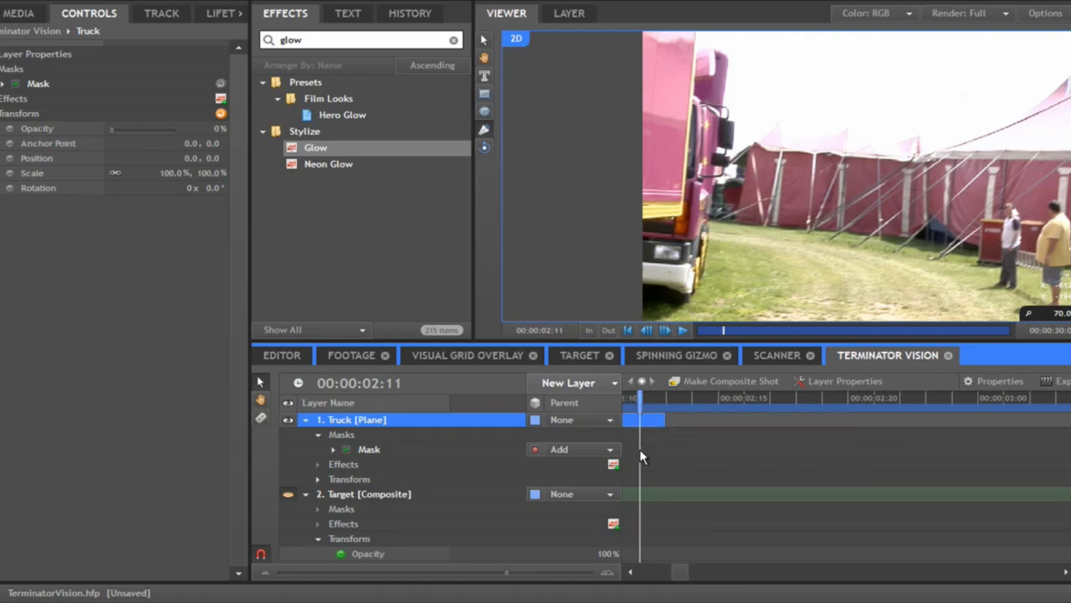
left_click_drag(770, 400, 808, 399)
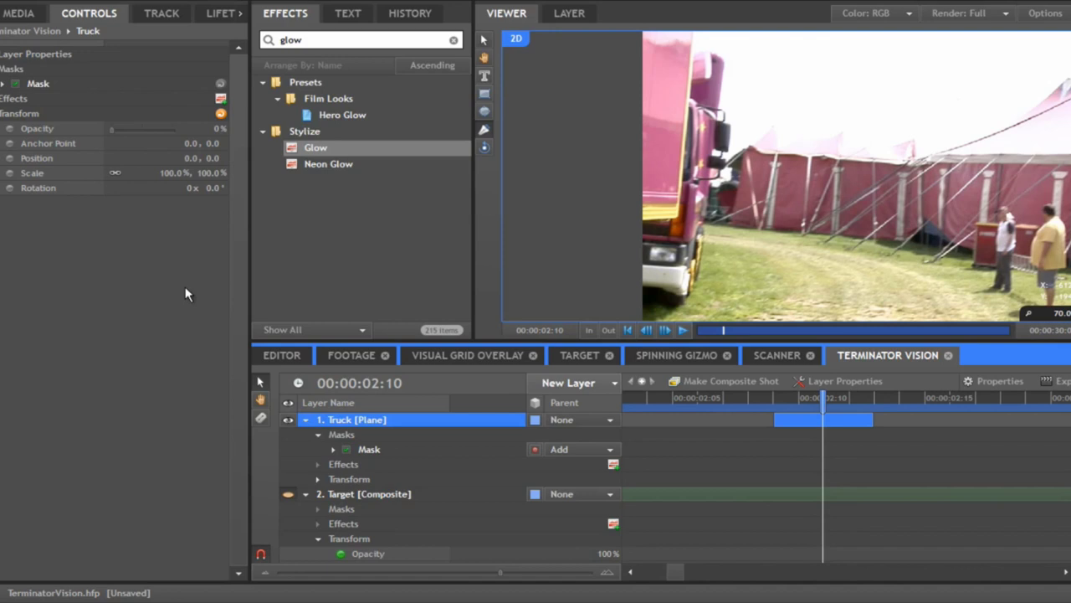
left_click_drag(115, 130, 233, 150)
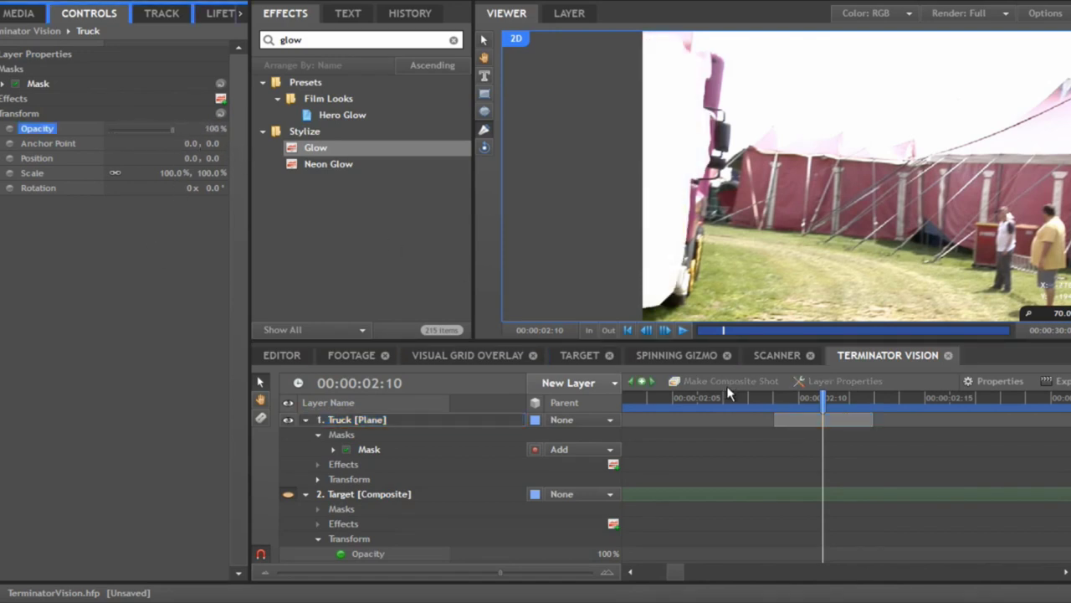
Step: At 02:08, lower the Truck plane's opacity to 44% and start keyframing its mask path
left_click_drag(822, 397, 781, 396)
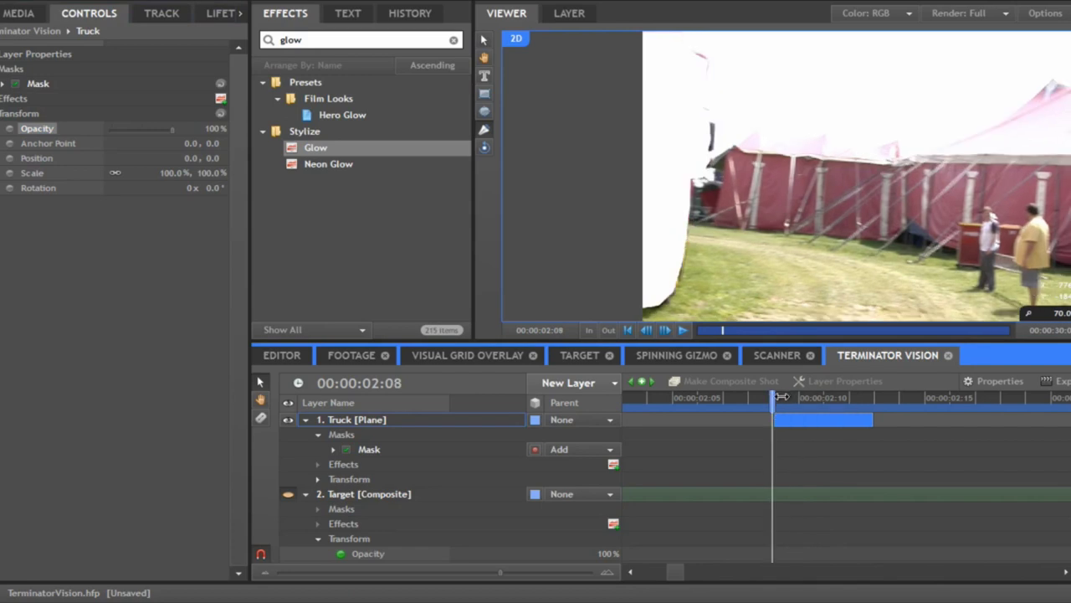
left_click(345, 449)
left_click(346, 450)
left_click_drag(212, 128, 163, 129)
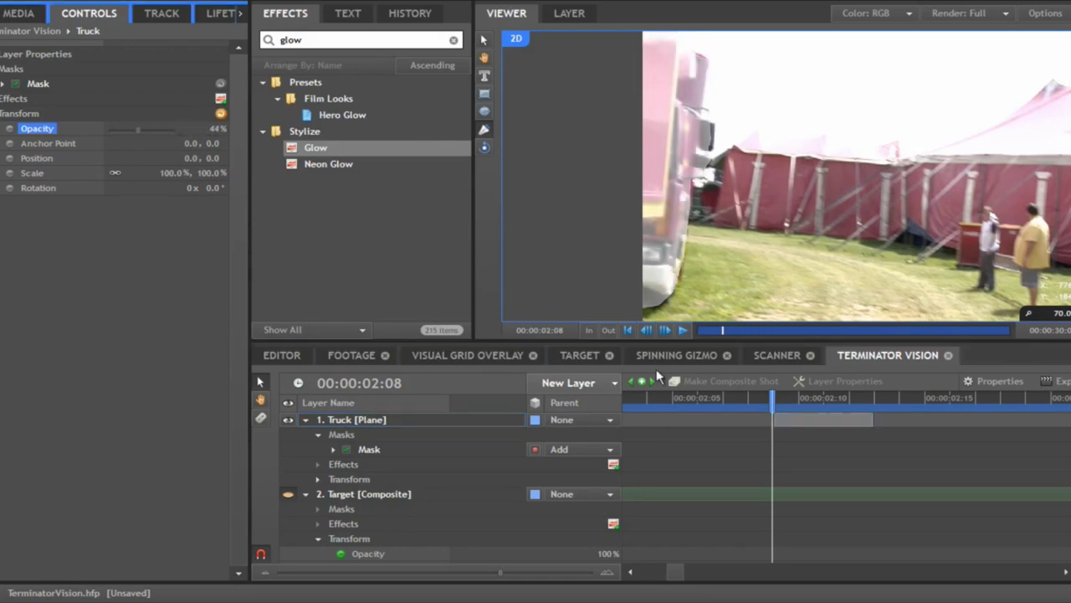
left_click(333, 449)
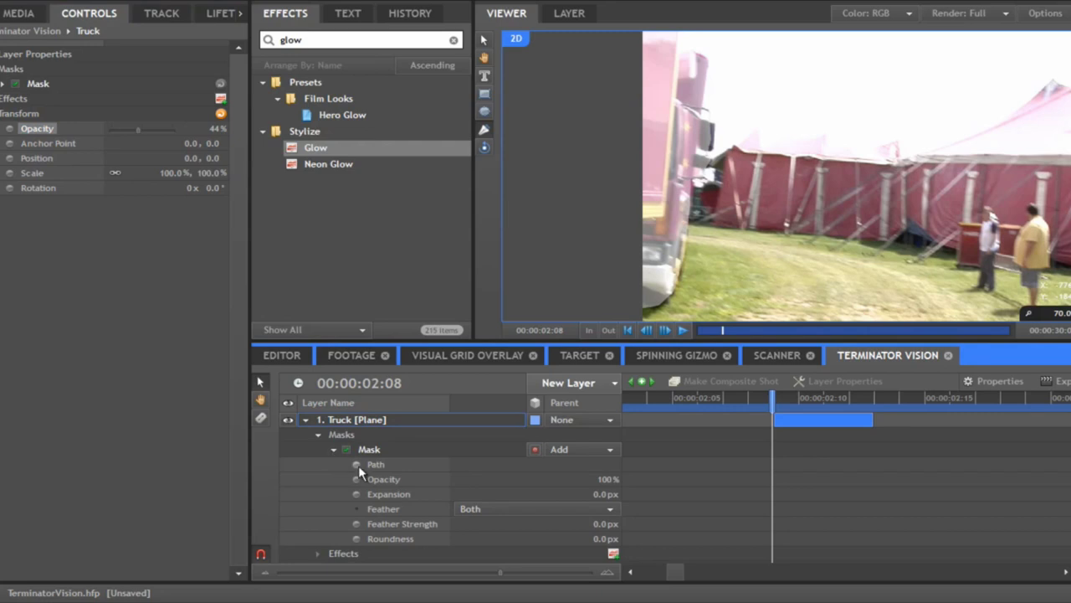
left_click(357, 465)
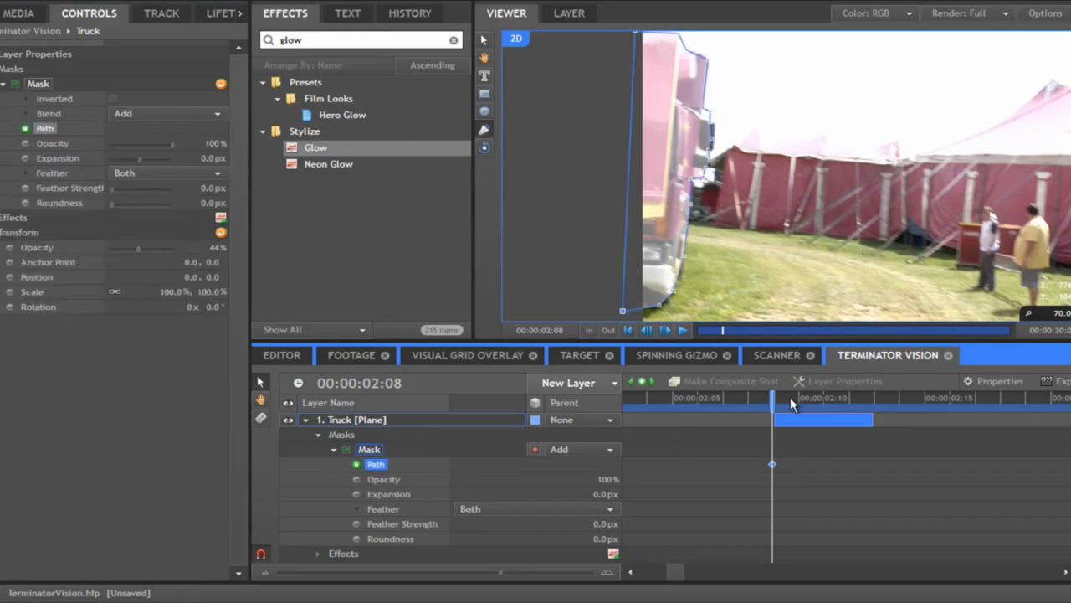
Step: Move and widen the mask on frames 02:10 and 02:09 so it follows the truck
key("Right")
key("Right")
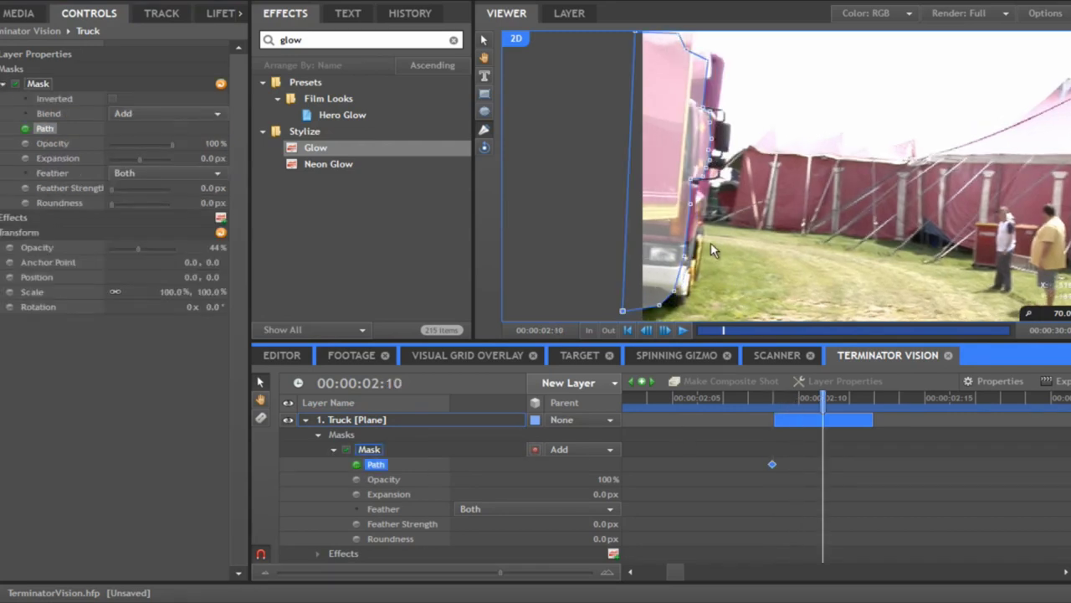
left_click(691, 62)
left_click_drag(692, 196, 706, 198)
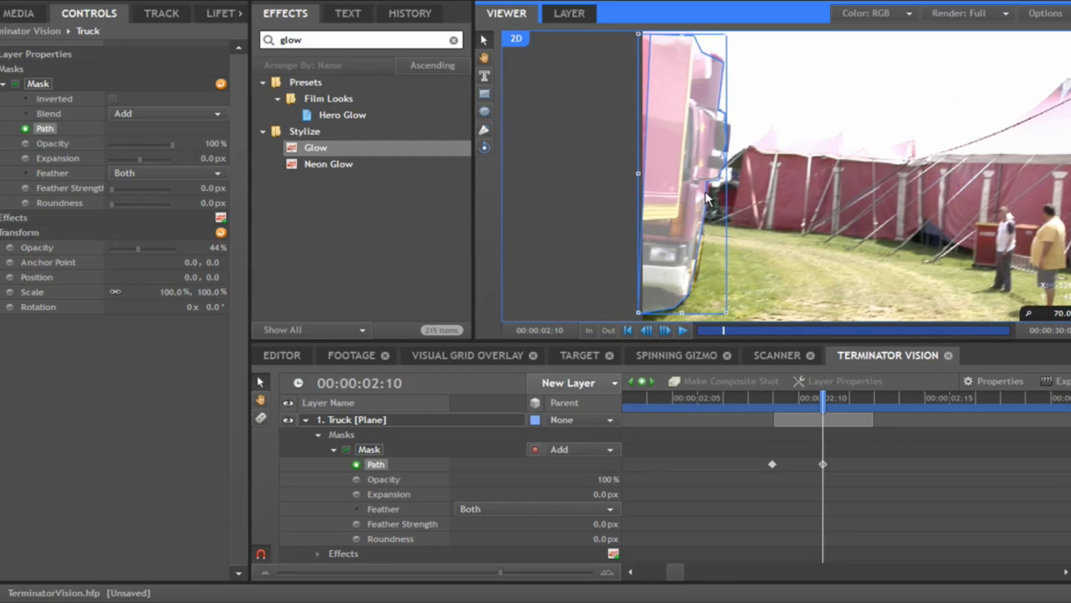
left_click_drag(636, 178, 632, 173)
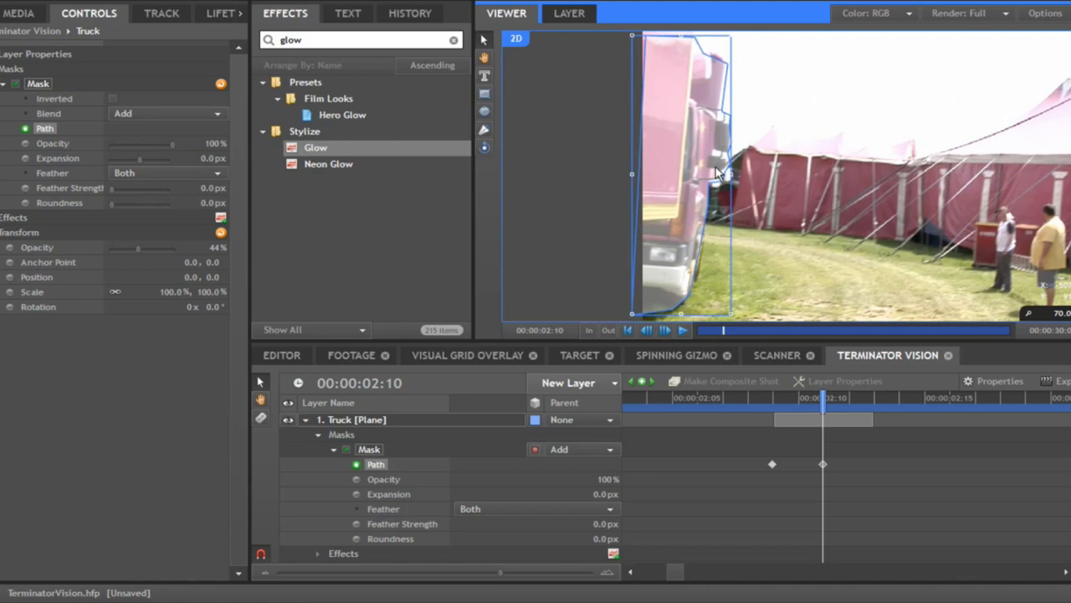
key("Left")
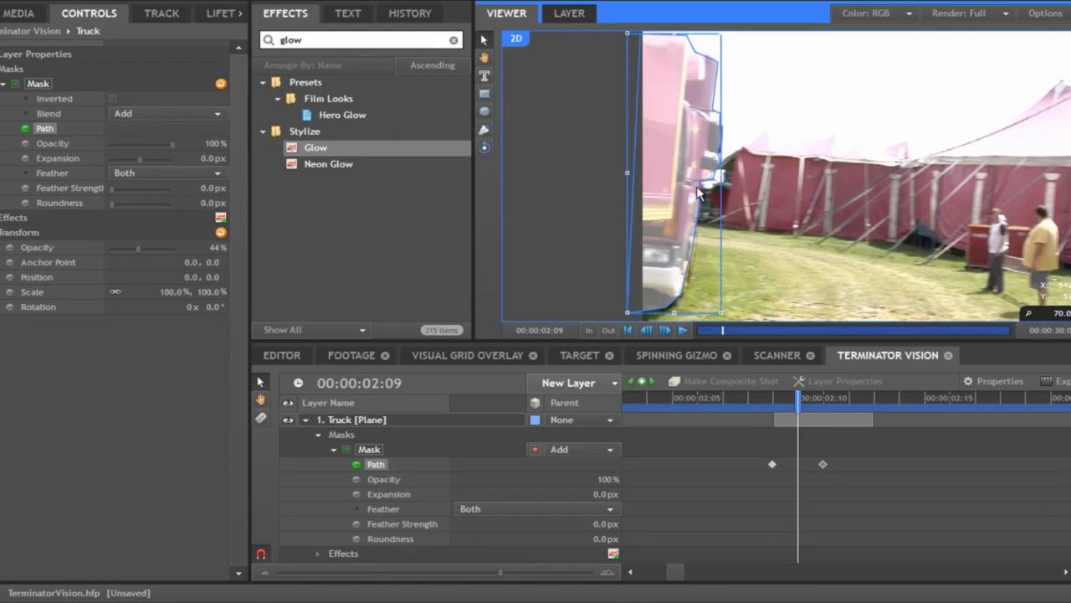
left_click_drag(699, 193, 701, 195)
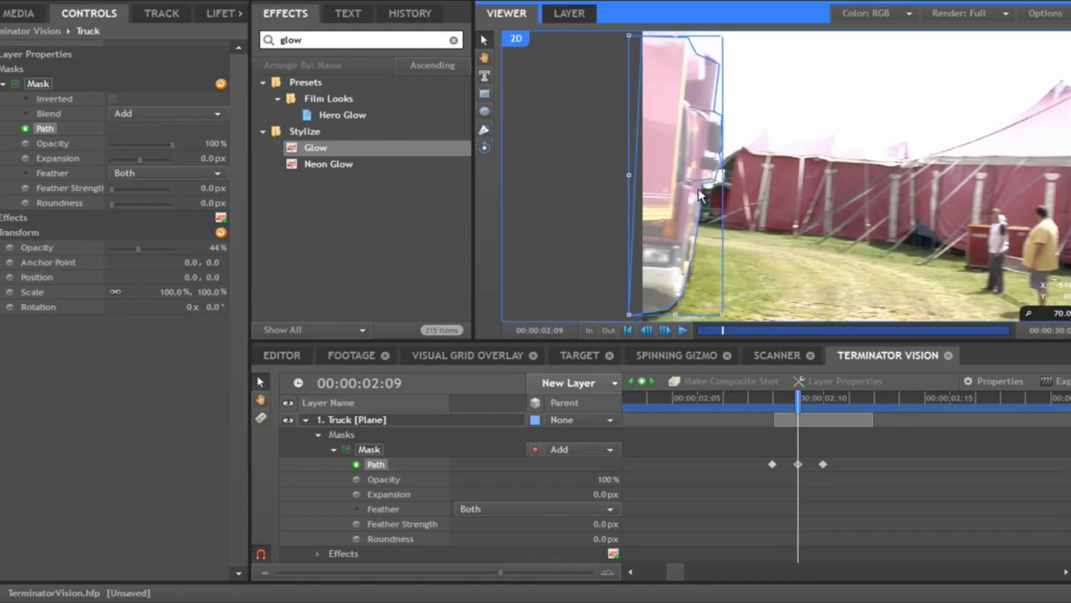
key("Right")
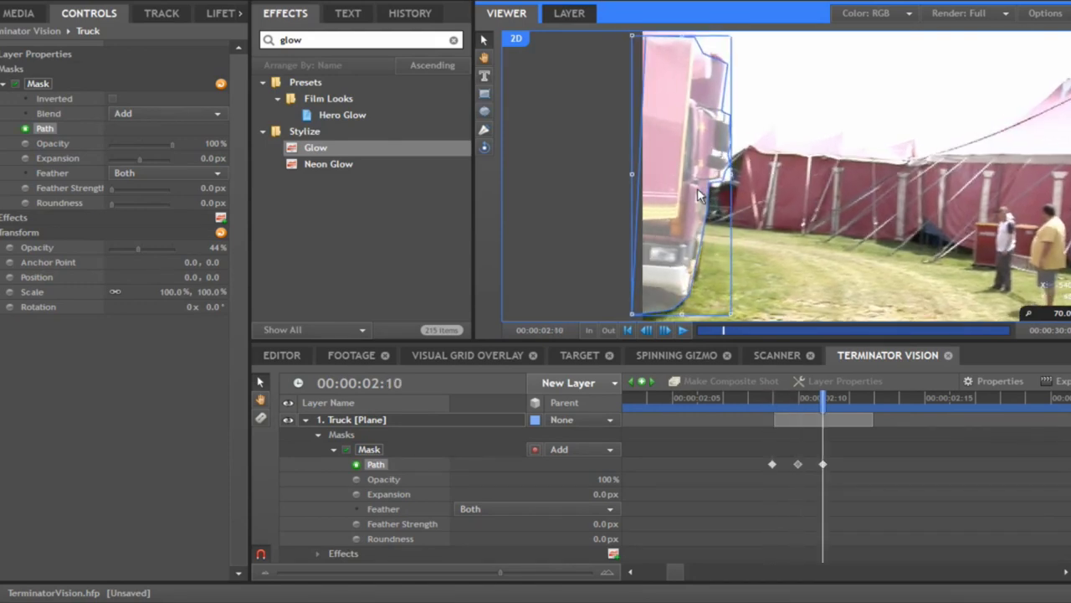
key("Right")
Step: Trim the Truck layer to end at 02:11 and step through frames to check the mask animation
left_click(859, 422)
left_click_drag(859, 422, 858, 427)
key("Left")
key("Left")
key("Left")
key("Right")
key("Right")
key("Right")
key("Left")
key("Left")
key("Left")
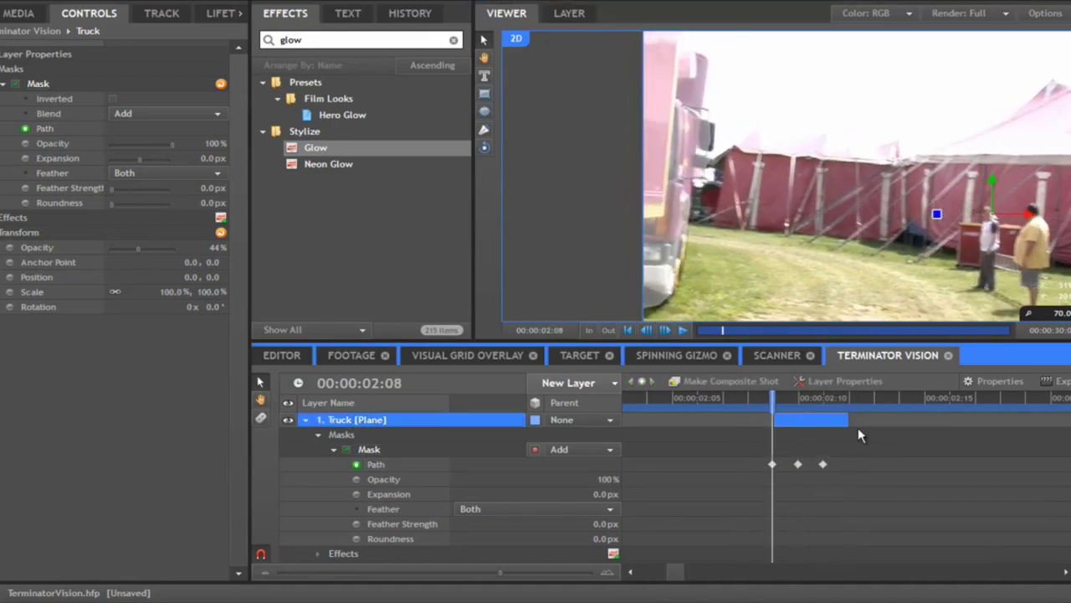
Step: Duplicate the truck mask and set the copy's blend mode to Subtract
left_click(334, 455)
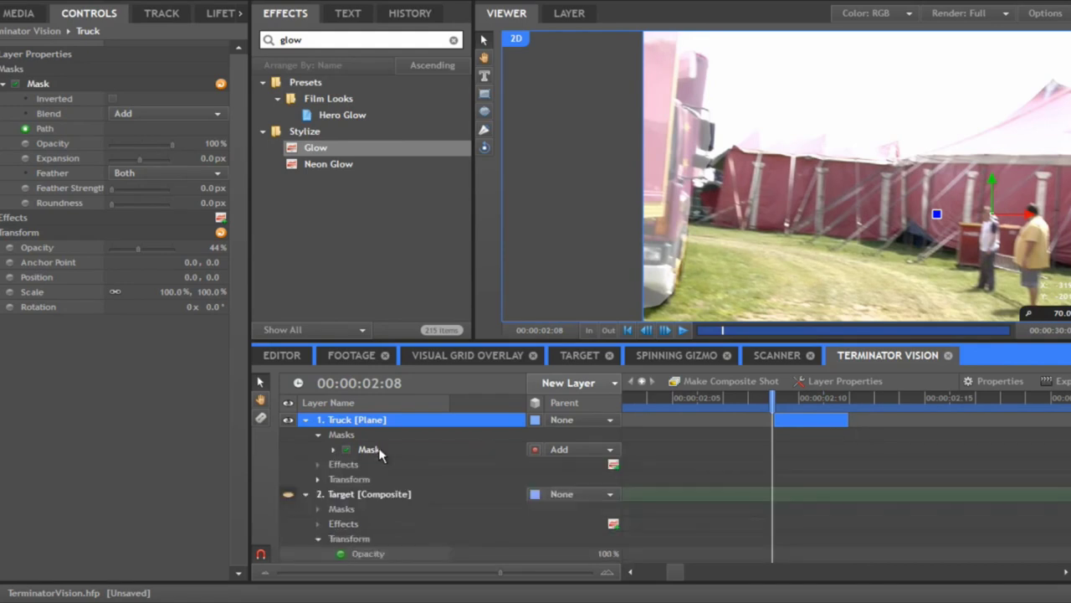
left_click(369, 450)
right_click(374, 450)
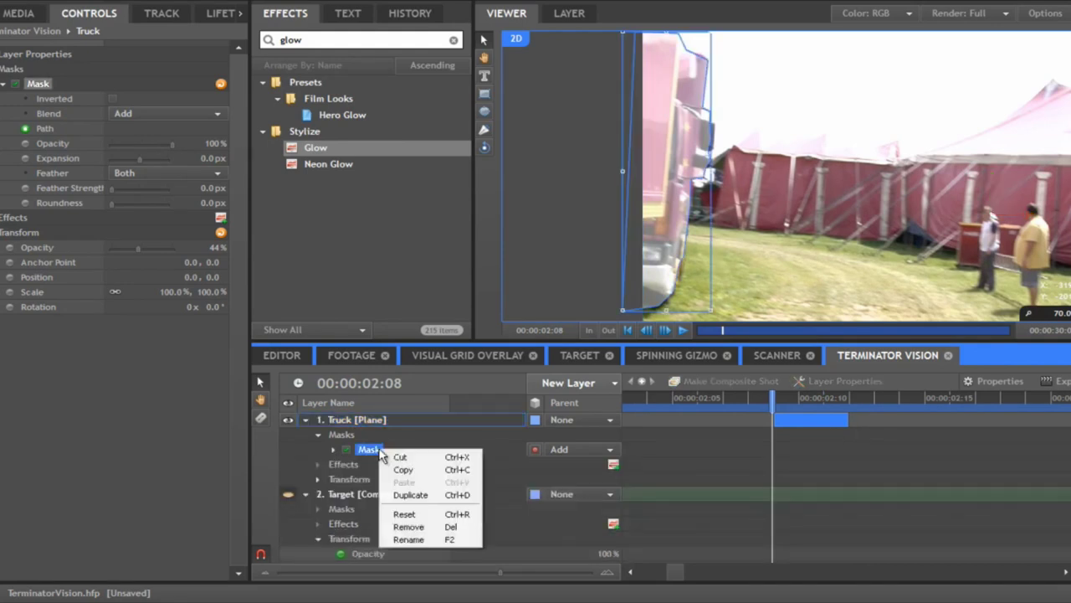
left_click(416, 495)
left_click(568, 464)
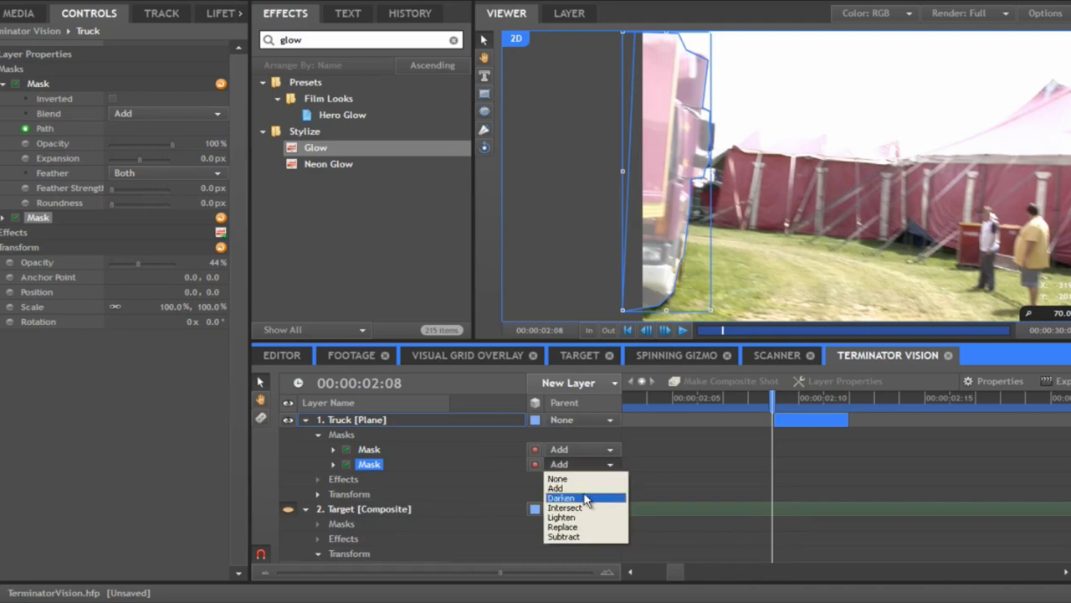
left_click(578, 537)
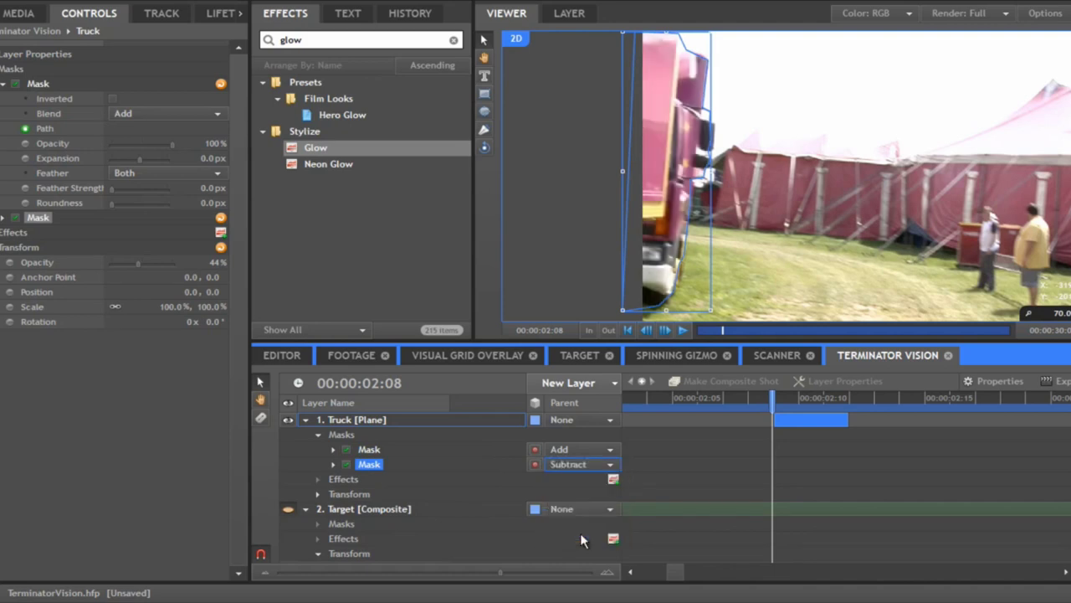
Step: Set the duplicated mask's Expansion to -4 px
left_click(334, 465)
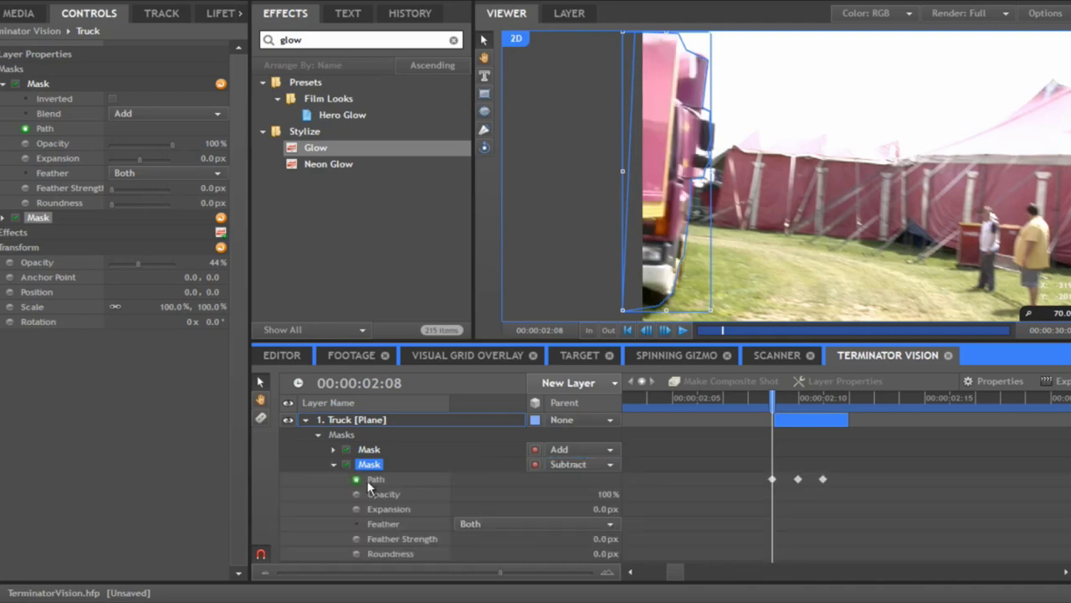
scroll(391, 489, "down", 1)
scroll(413, 491, "up", 1)
type("-4")
key("Return")
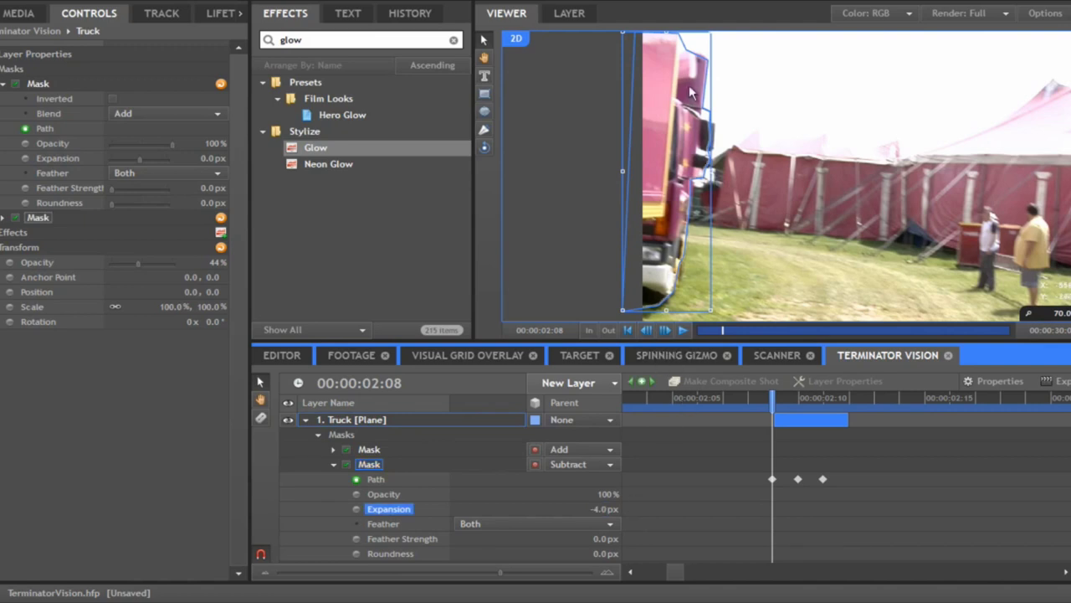
left_click(484, 39)
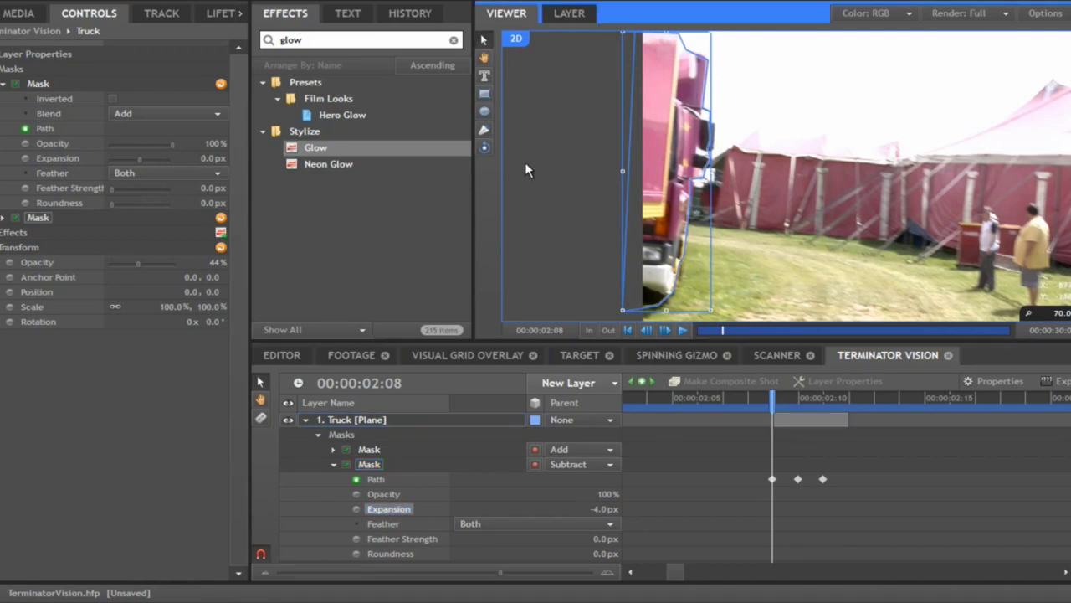
left_click(374, 425)
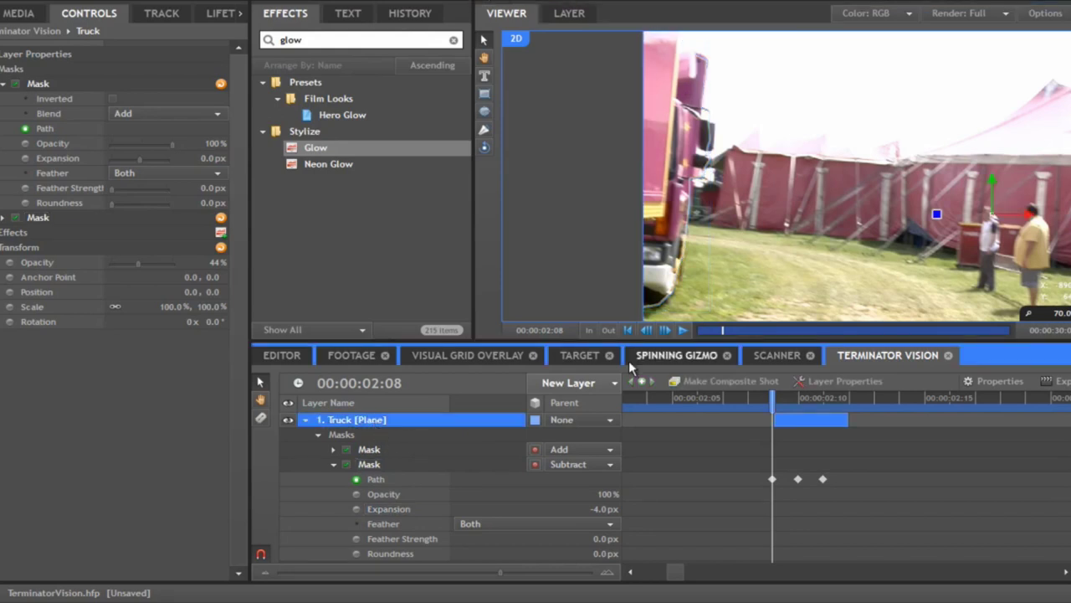
Step: Collapse the Truck layer's mask groups and preview frames 02:09 to 02:11
mouse_move(779, 394)
left_mouse_down()
mouse_move(825, 399)
mouse_move(772, 399)
left_mouse_up()
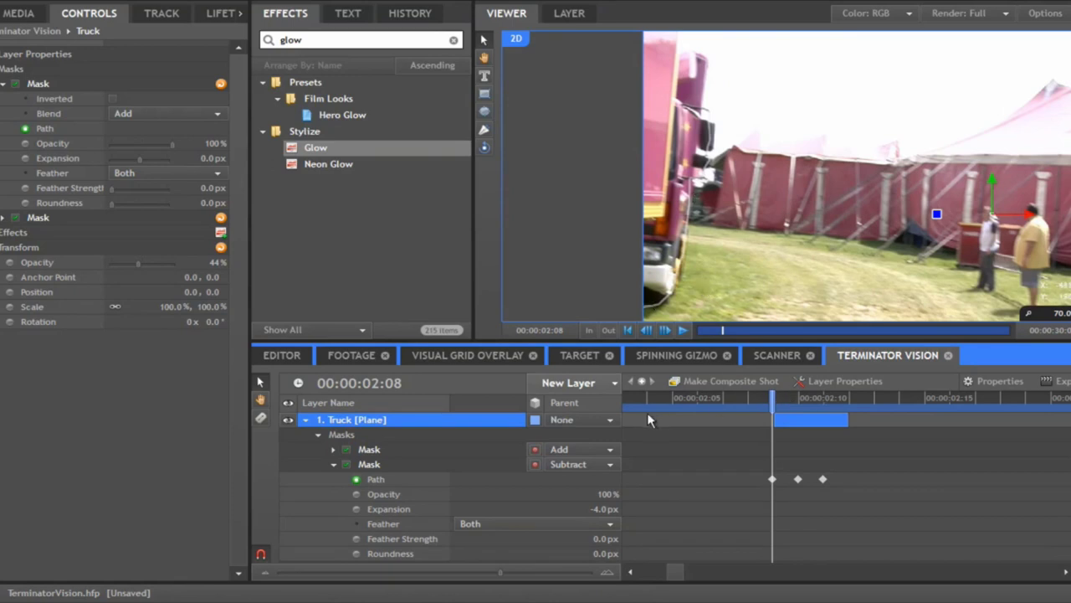
left_click(333, 466)
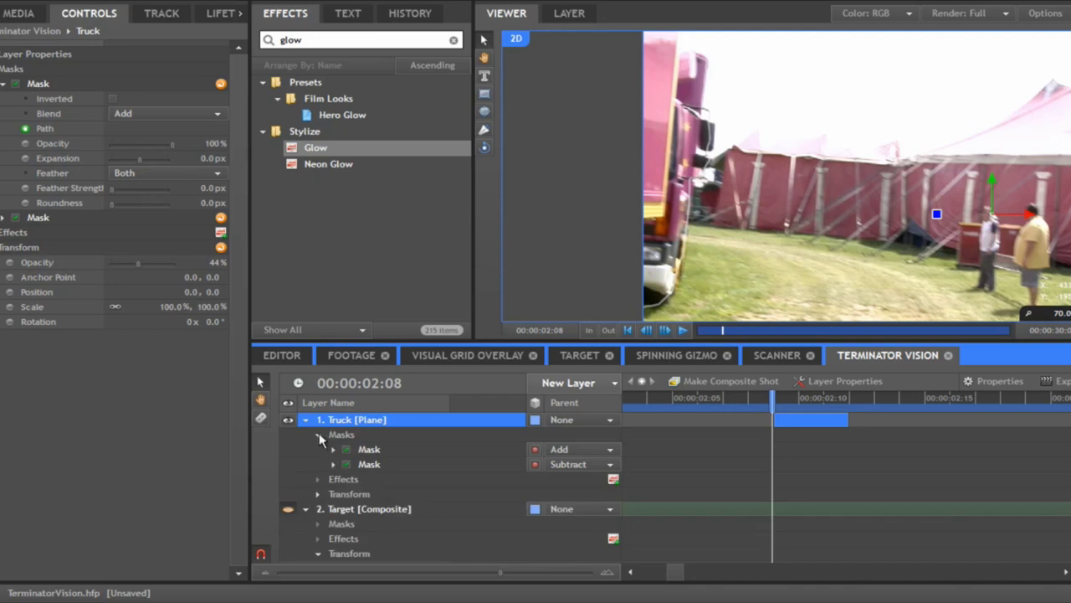
left_click(318, 435)
left_click_drag(772, 395, 797, 402)
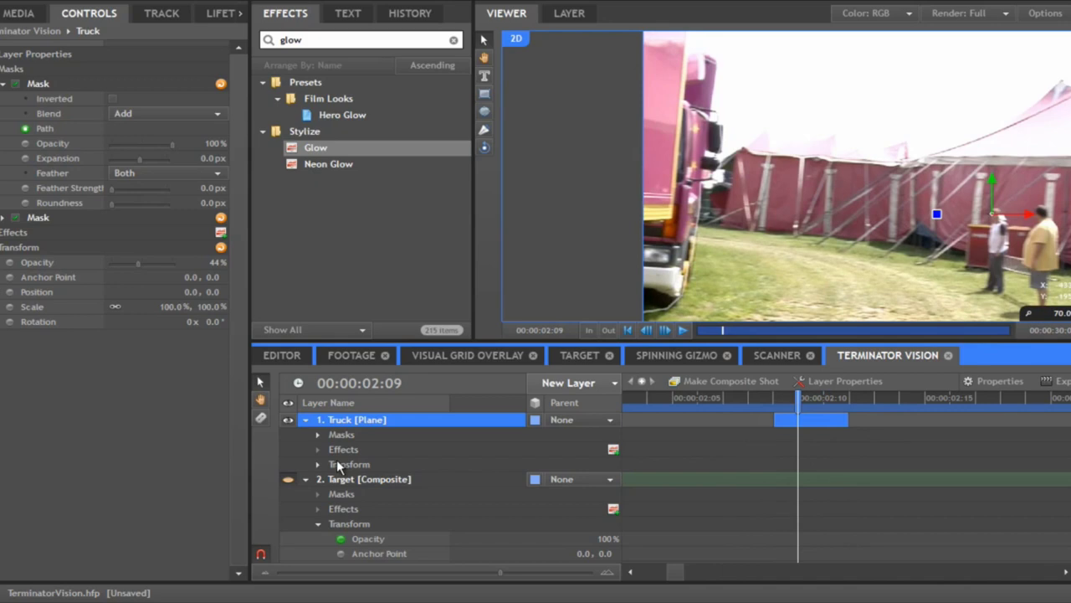
scroll(293, 490, "down", 3)
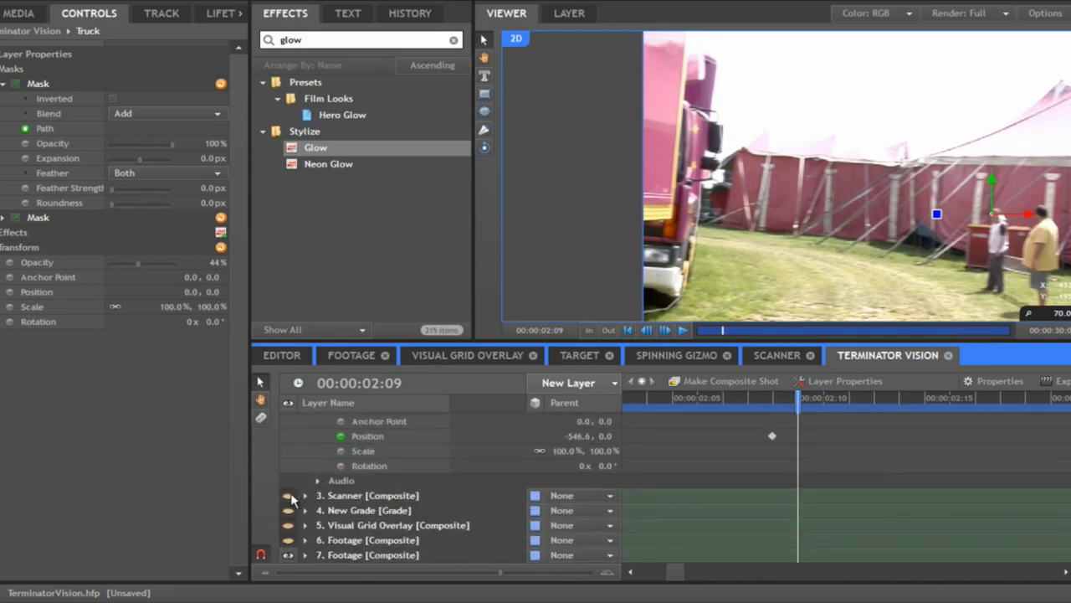
Step: Show the Visual Grid Overlay and New Grade layers, preview the red tint at 02:12, and collapse the layers
left_click(289, 525)
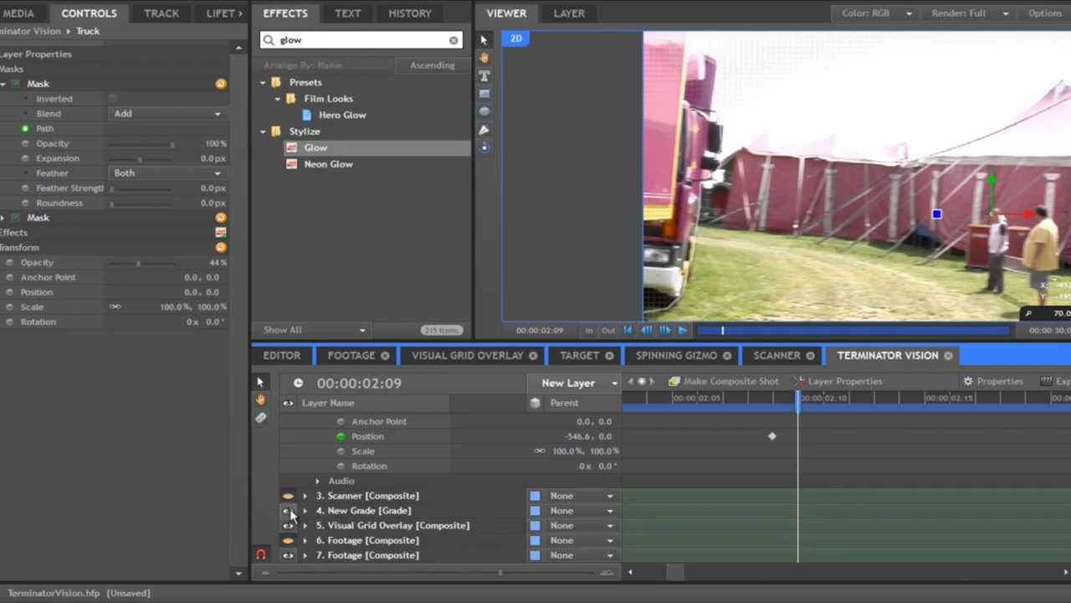
left_click(289, 511)
left_click(772, 399)
left_click_drag(771, 398, 864, 398)
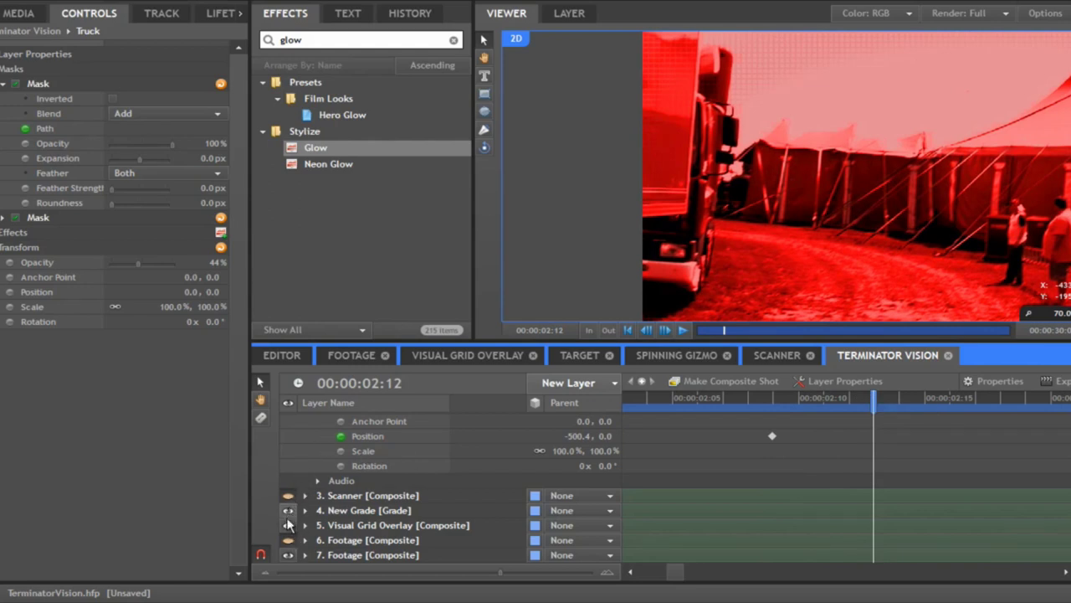
scroll(387, 514, "up", 3)
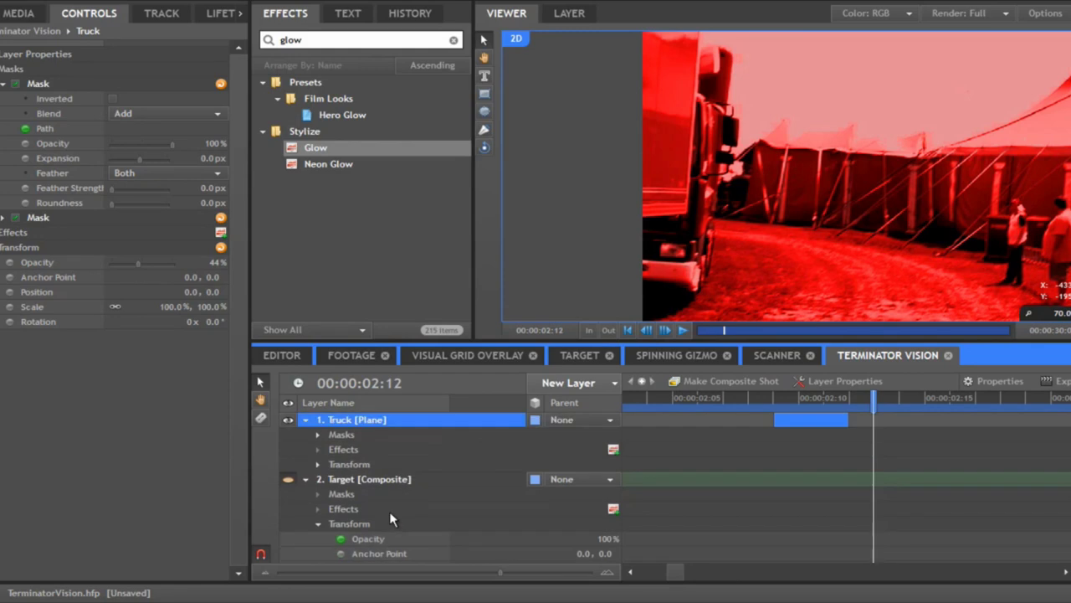
left_click(305, 480)
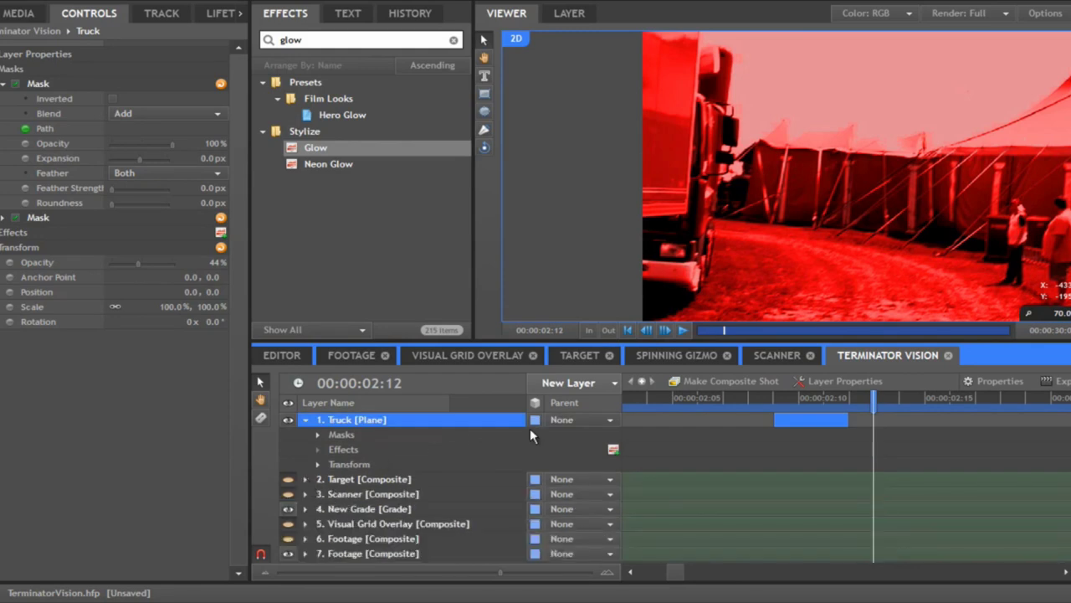
left_click(611, 439)
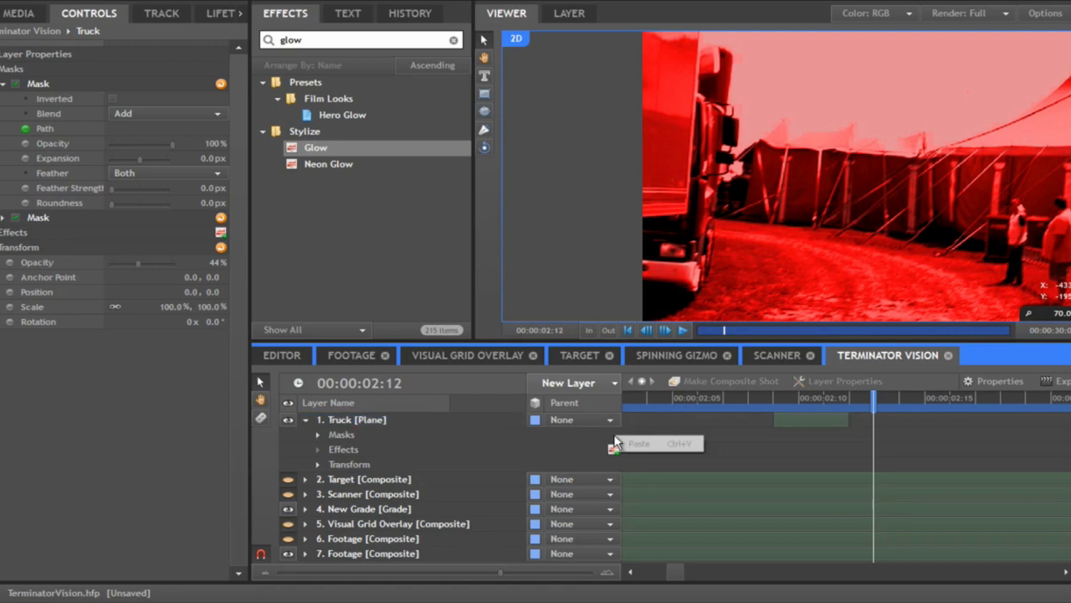
left_click(307, 420)
right_click(619, 533)
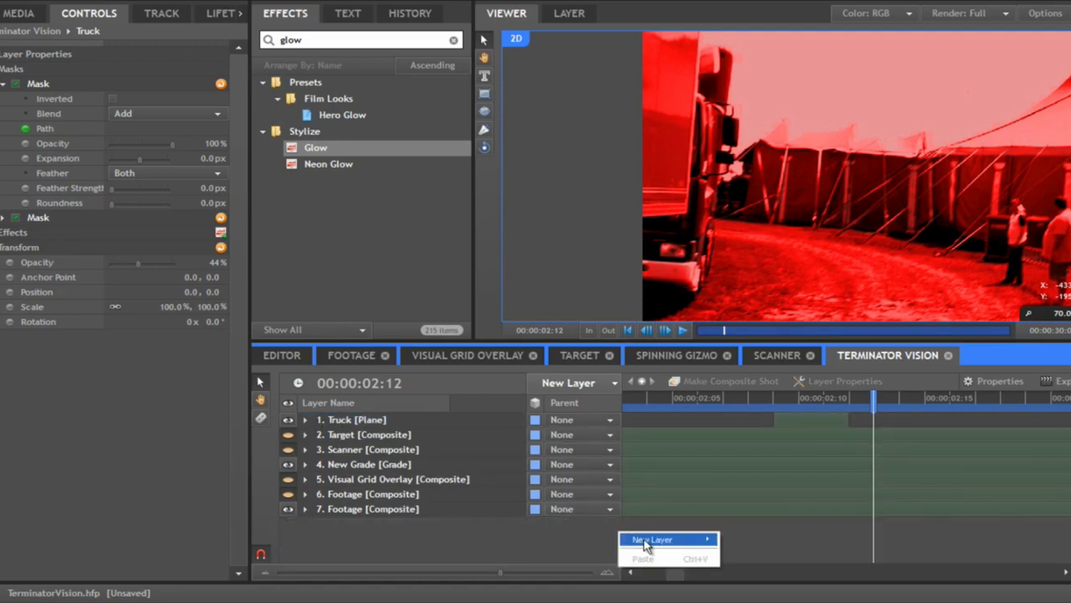
Step: Create a 400 × 400 text layer near the top-left of the shot reading TRUCK METAL
mouse_move(661, 539)
left_click(764, 558)
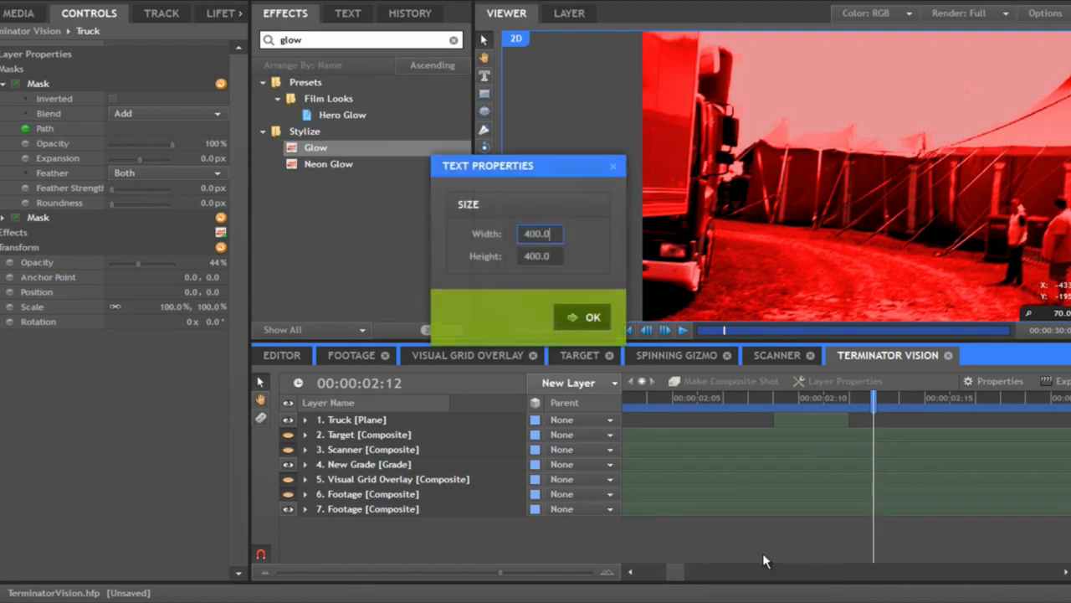
left_click(581, 315)
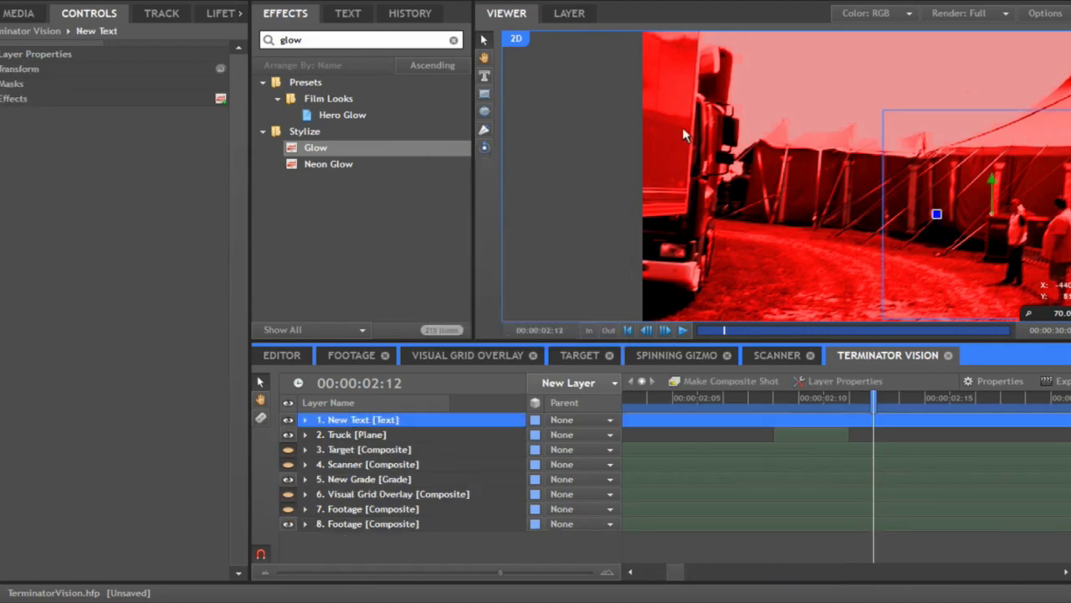
left_click_drag(937, 215, 793, 214)
left_click_drag(849, 186, 842, 105)
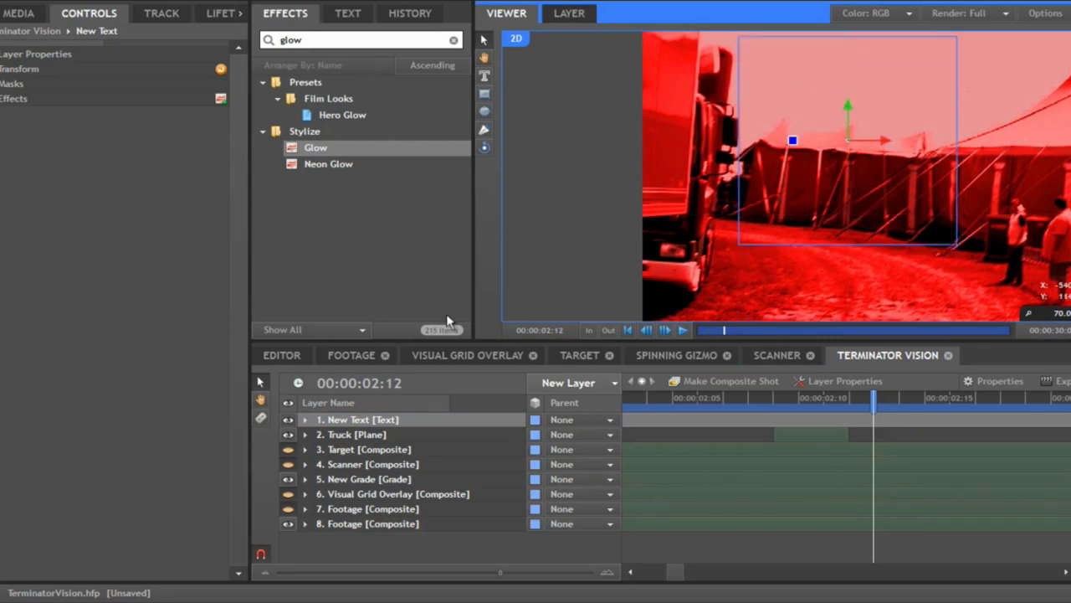
left_click(483, 76)
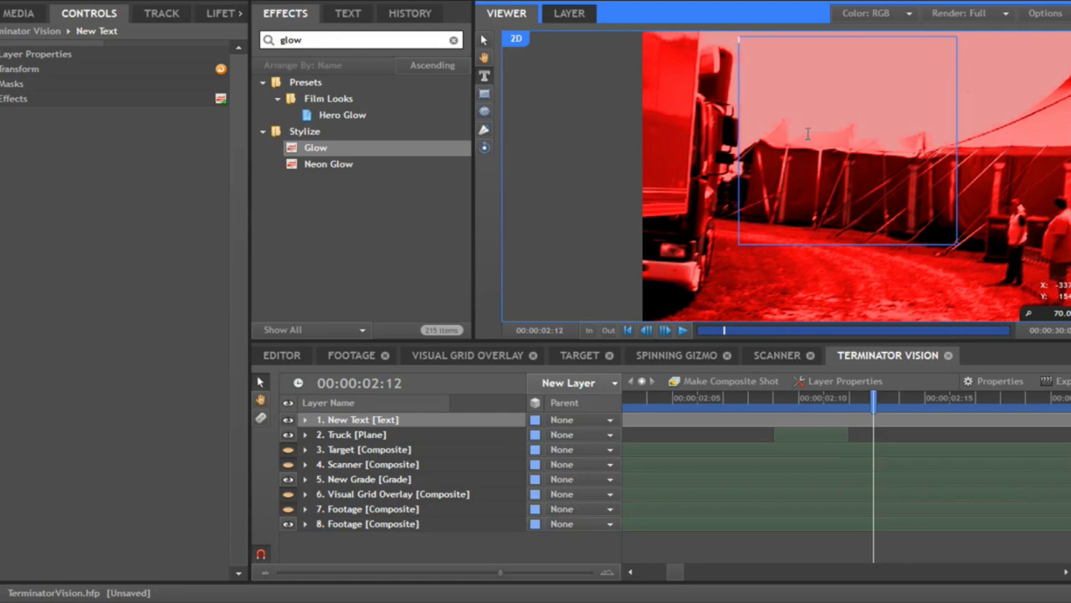
type("TRUCK ")
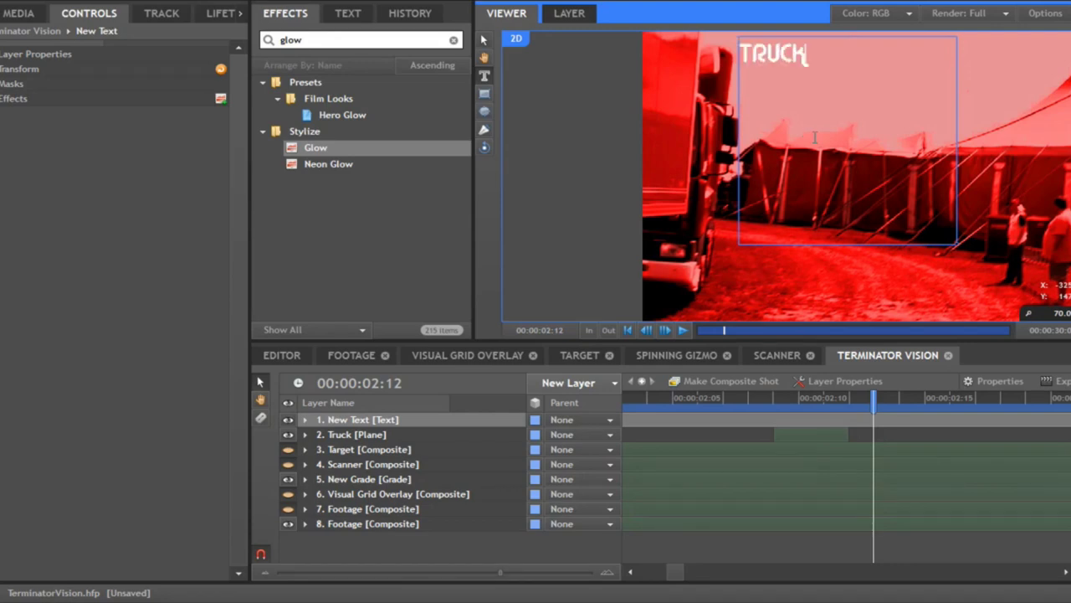
type("METAL")
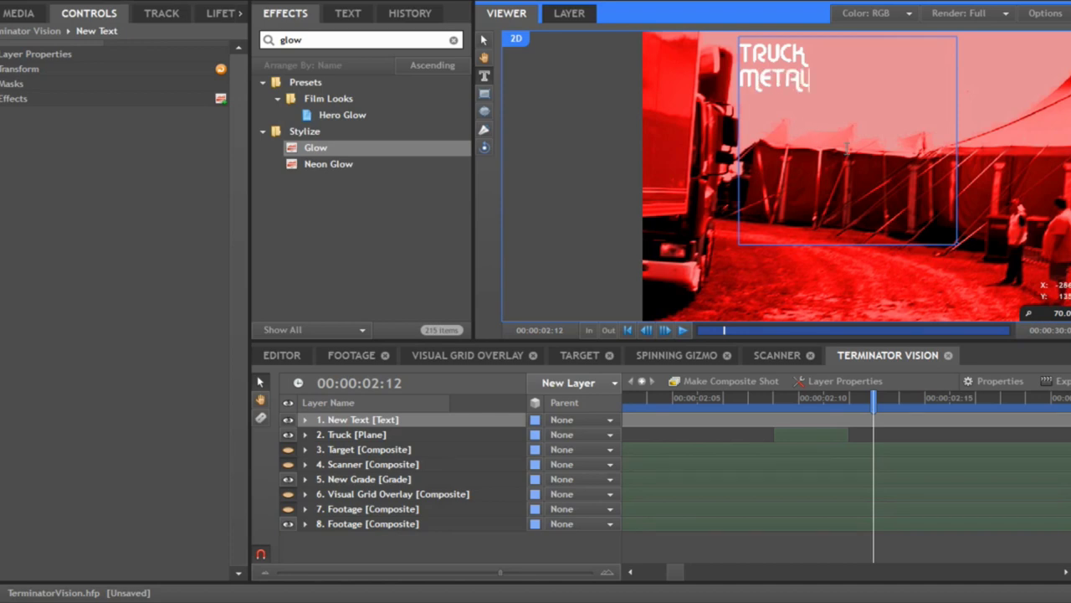
key("ctrl+a")
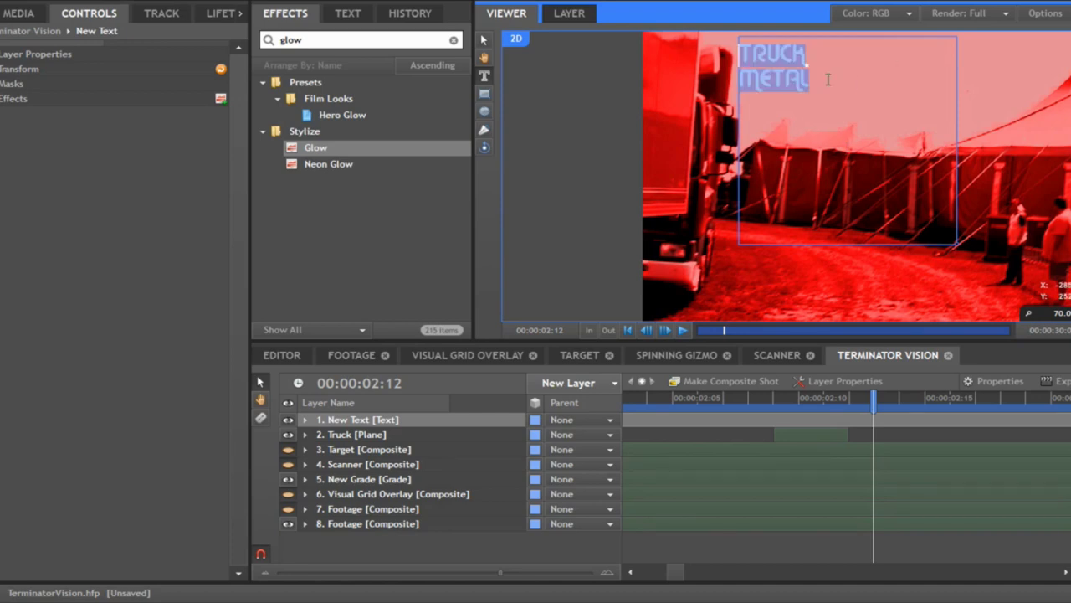
Step: Set the TRUCK METAL text to the PC Senior font at 16 px
left_click(349, 14)
left_click(367, 70)
left_click_drag(405, 88, 407, 140)
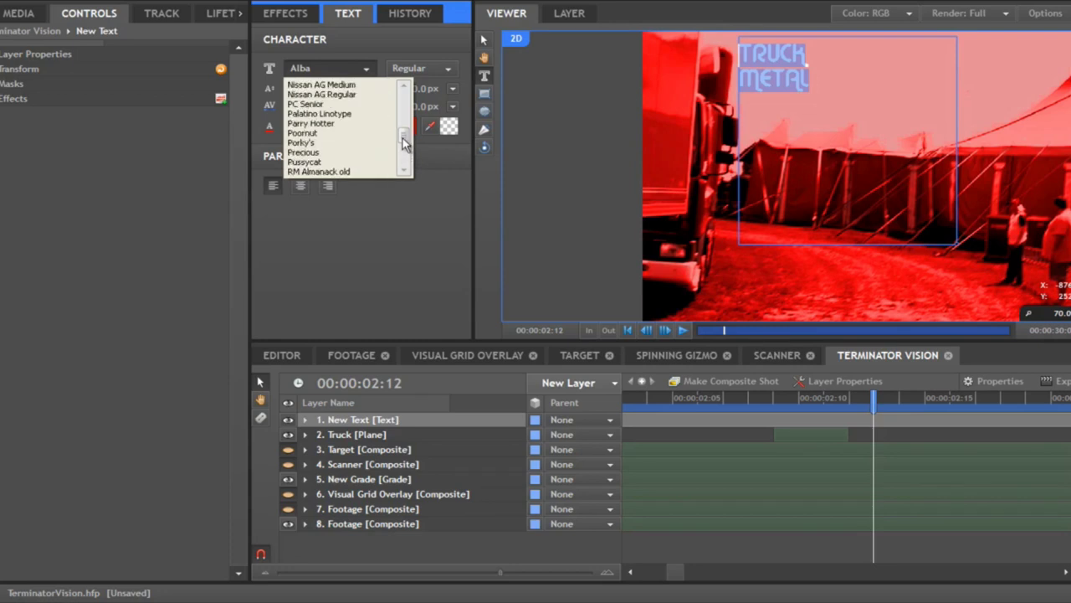
left_click(331, 104)
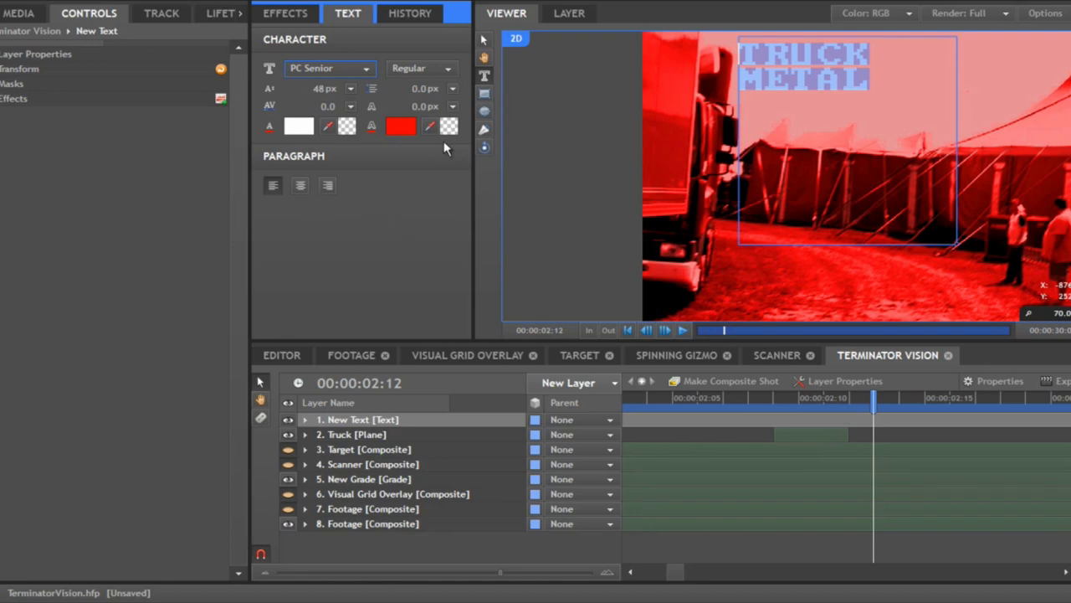
left_click_drag(332, 88, 287, 79)
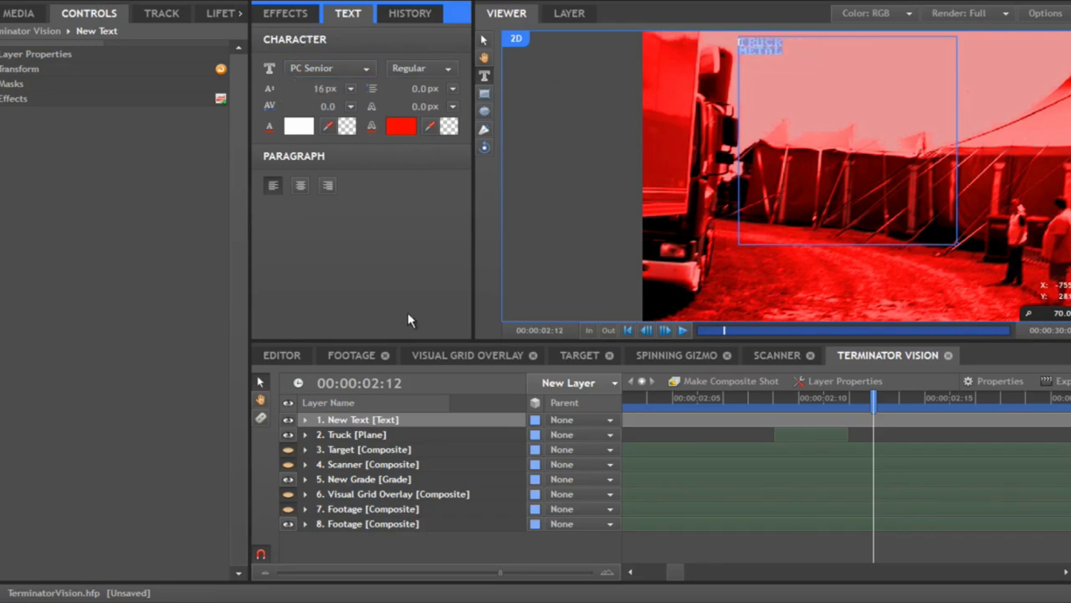
Step: Move the TRUCK METAL text slightly lower in the frame
left_click(390, 433)
left_click(402, 420)
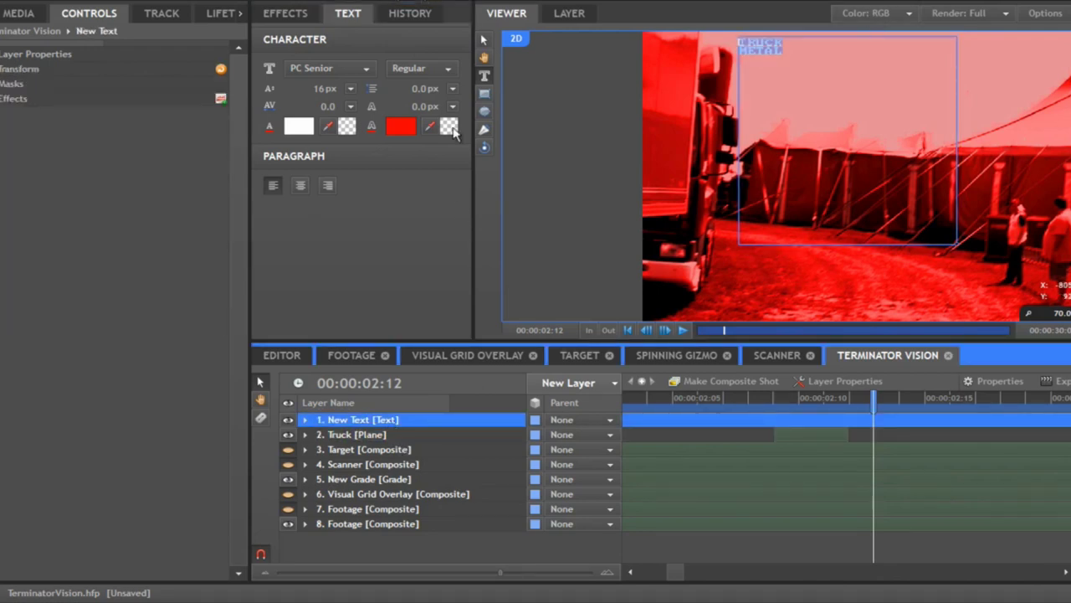
left_click_drag(847, 109, 884, 168)
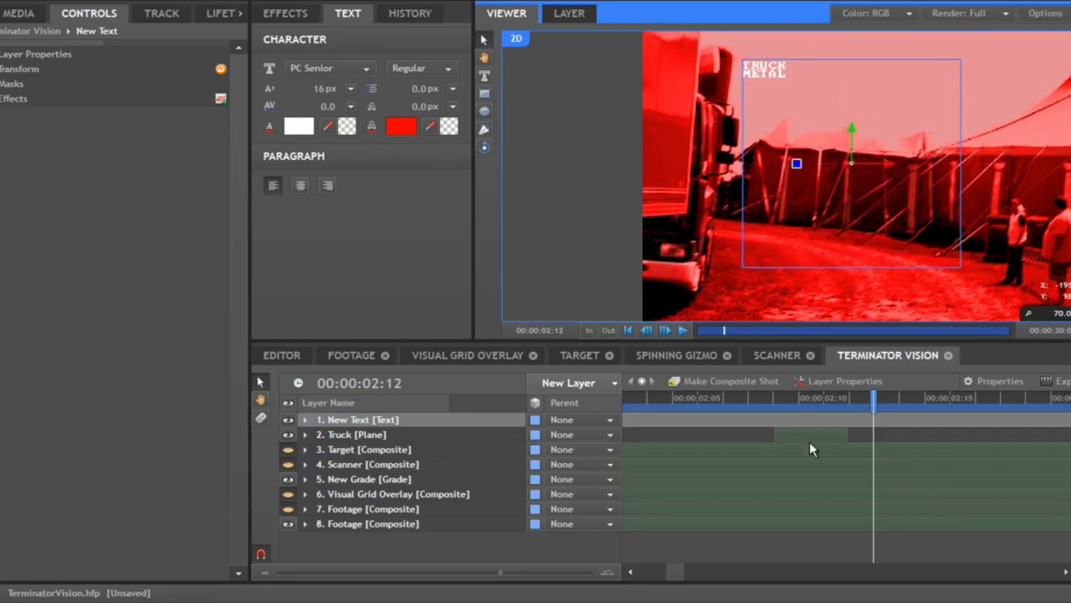
Step: Zoom the timeline out and trim the text layer to start at about 02:12
left_click(265, 575)
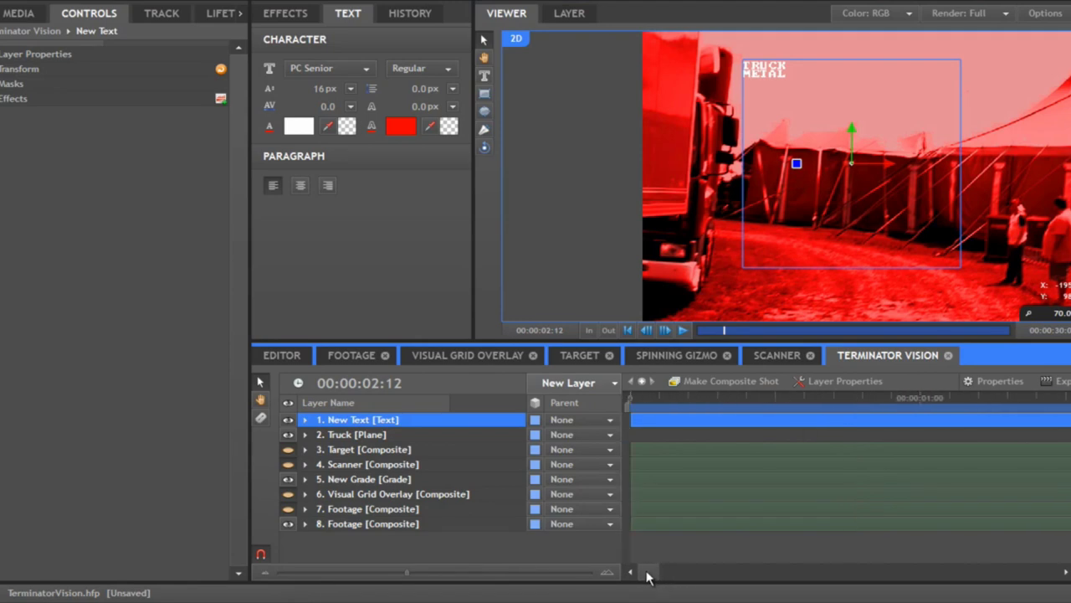
left_click(384, 574)
left_click(360, 575)
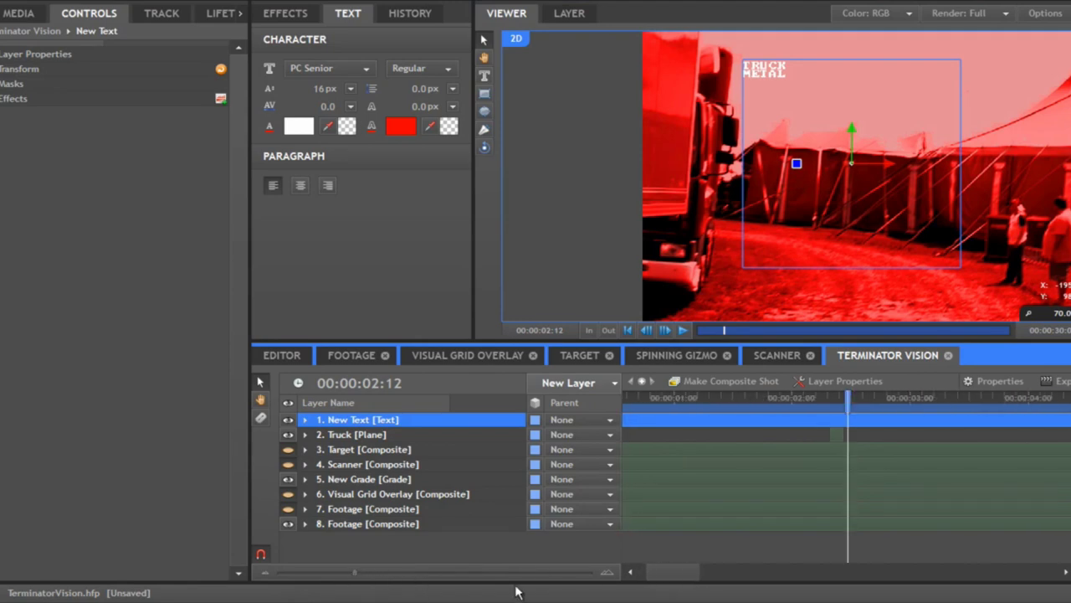
left_click_drag(634, 419, 905, 420)
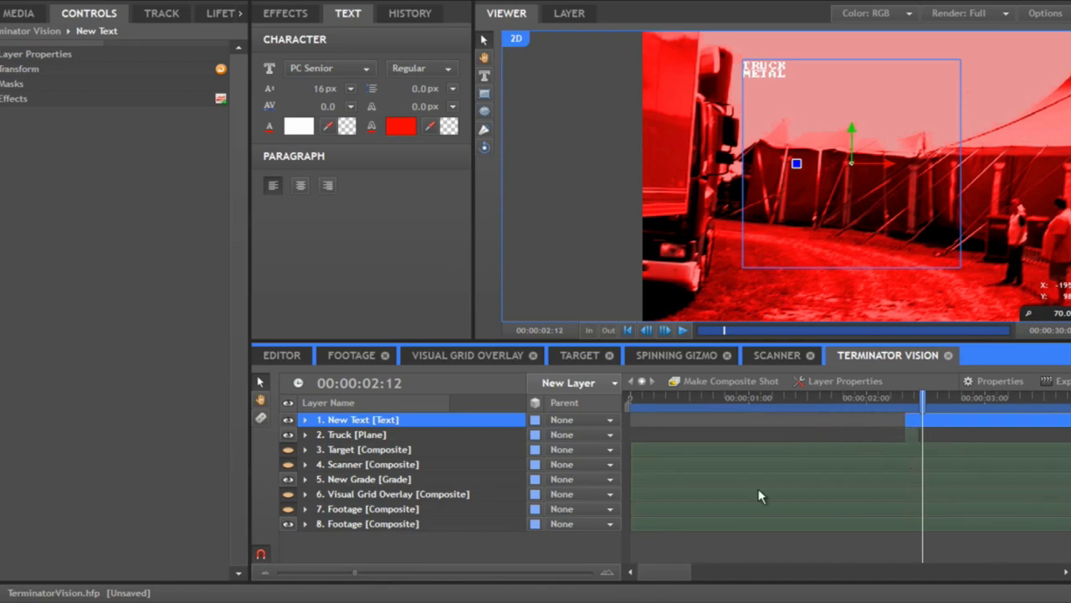
left_click_drag(672, 579, 696, 577)
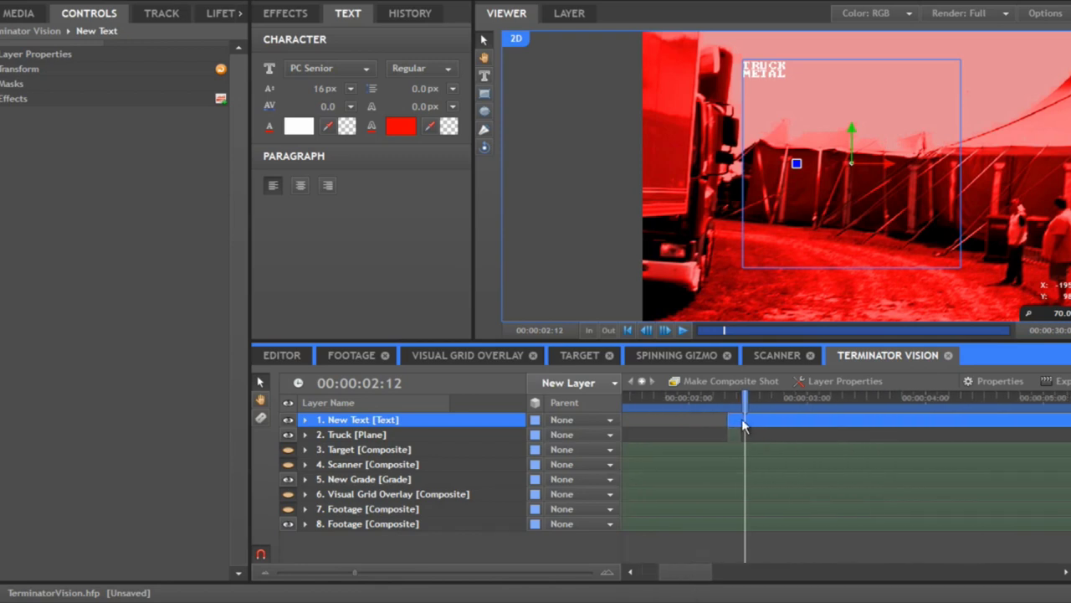
left_click_drag(747, 398, 817, 398)
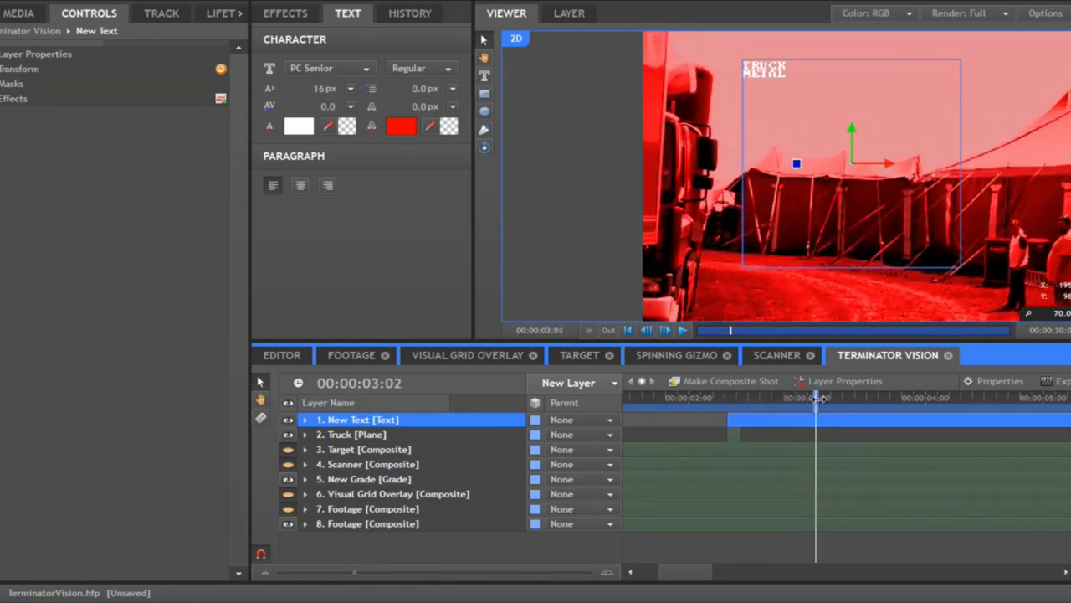
Step: Trim the text layer's end to about 03:02 and put the playhead at 02:17
left_click_drag(353, 574, 266, 574)
left_click_drag(1063, 418, 672, 419)
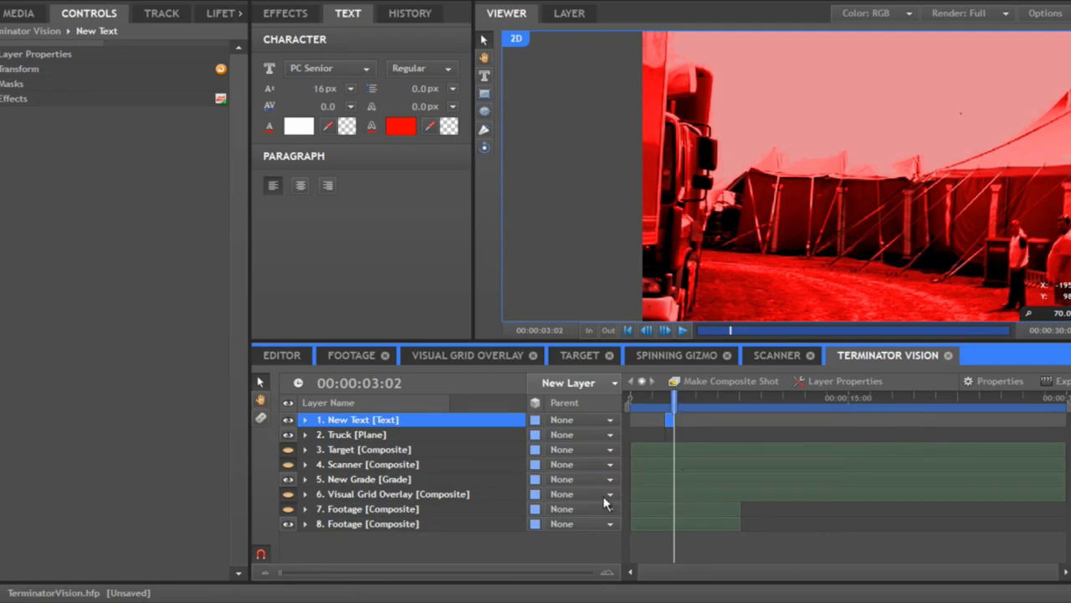
left_click(443, 575)
left_click_drag(444, 576, 466, 577)
left_click_drag(689, 574, 678, 572)
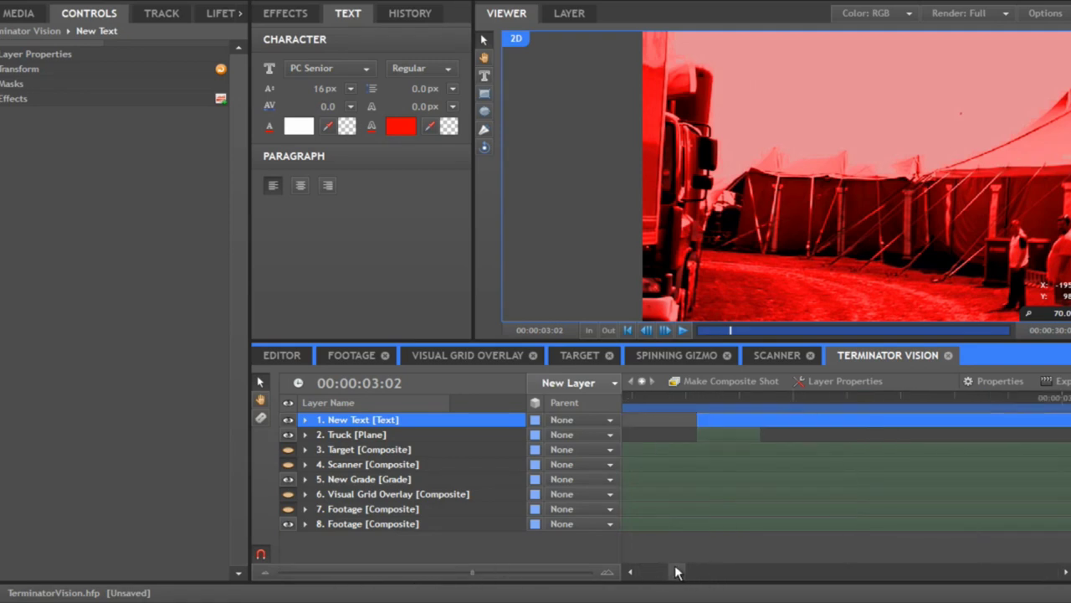
left_click(799, 398)
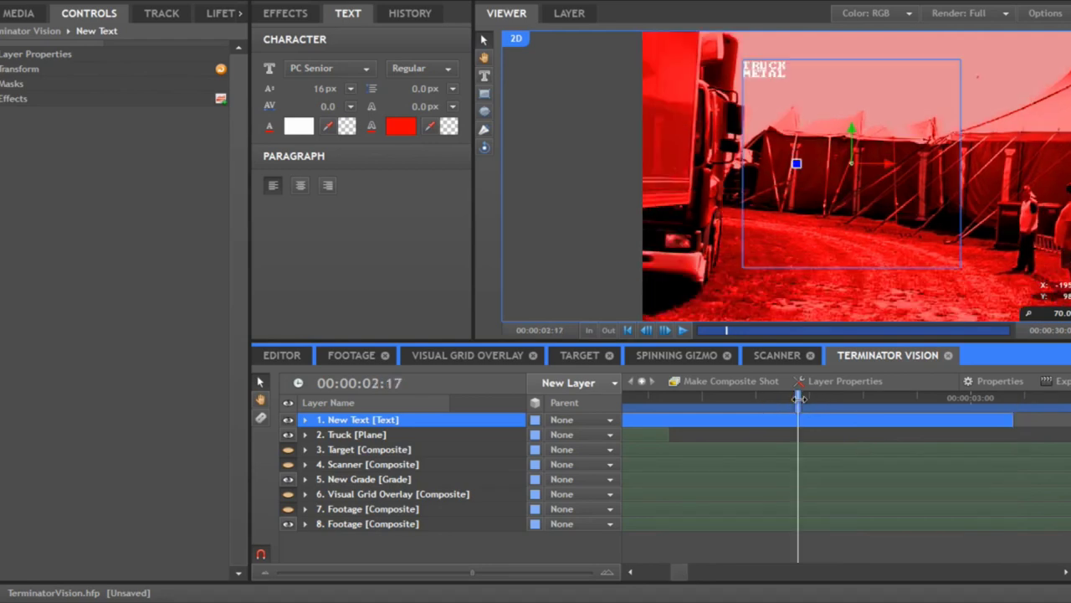
Step: Keyframe the text's Opacity at 100% at 02:17 and 0% at 03:02
left_click(3, 70)
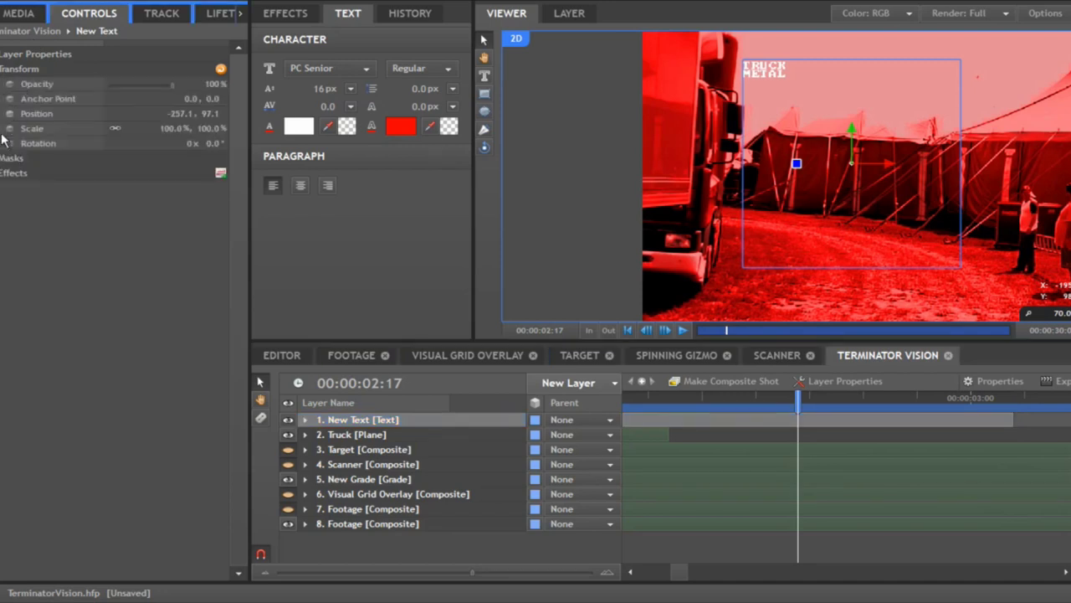
left_click(10, 83)
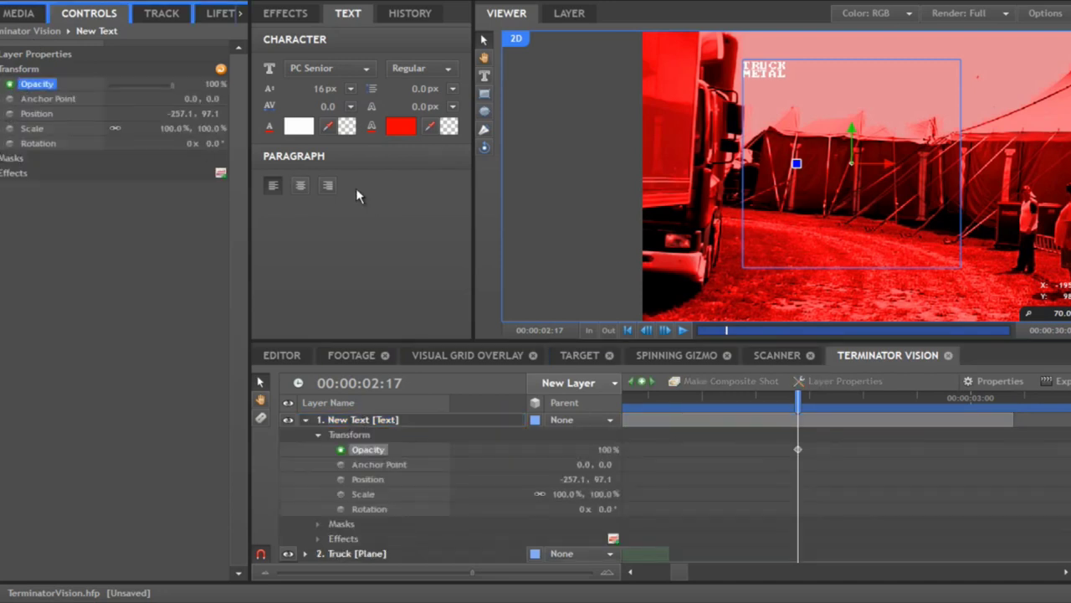
left_click(1010, 396)
left_click_drag(222, 89, 65, 85)
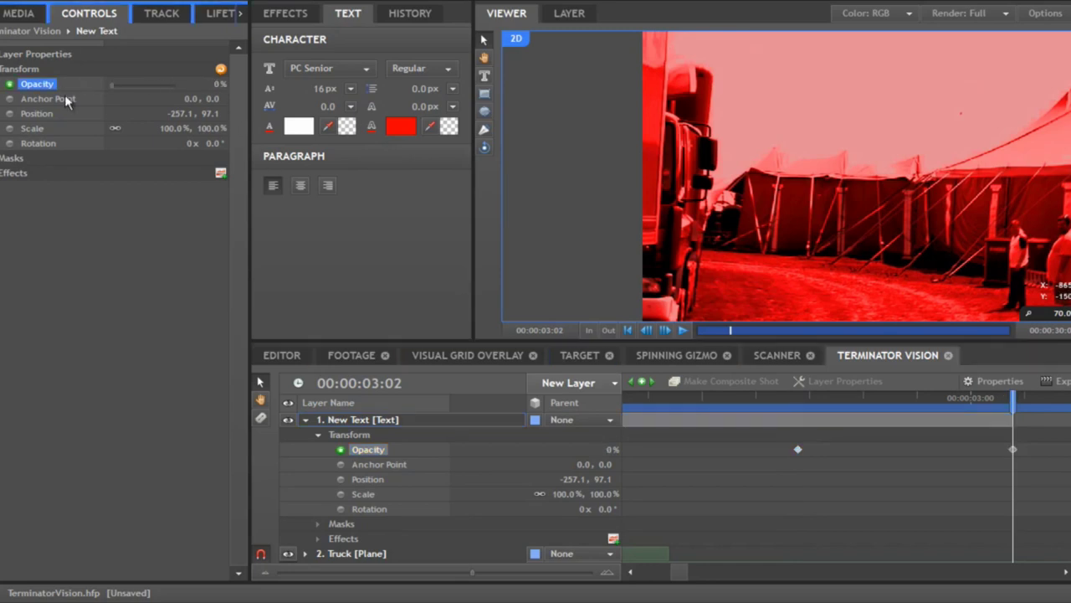
Step: Zoom the timeline in and preview the text fading out between 02:02 and 02:14
left_click(674, 574)
left_click_drag(444, 574, 389, 574)
left_click(626, 395)
left_click_drag(626, 395, 710, 405)
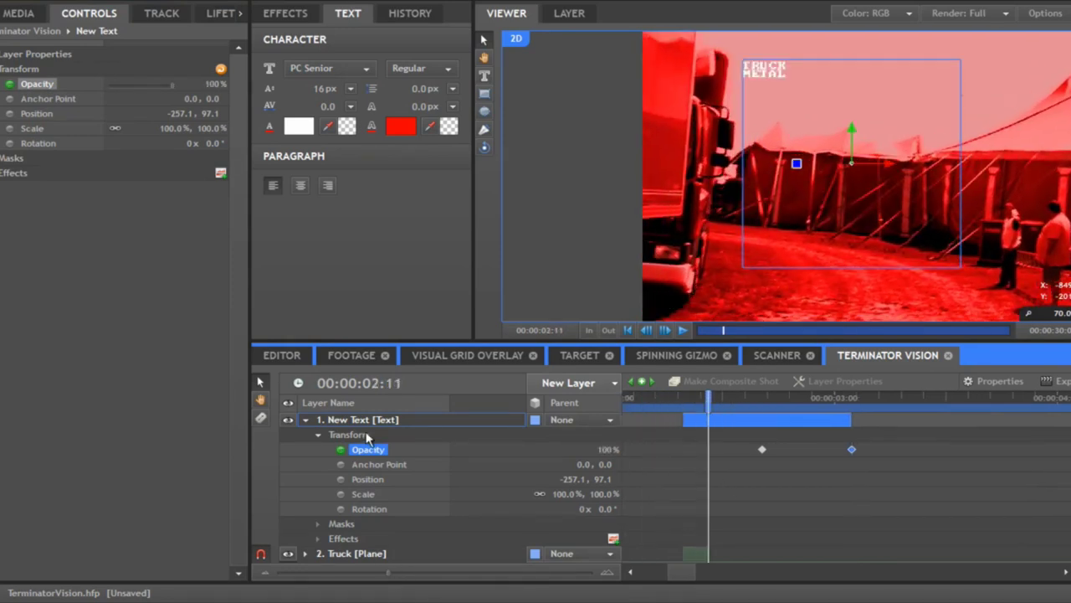
left_click(304, 419)
left_click(351, 452)
left_click_drag(641, 406, 700, 435)
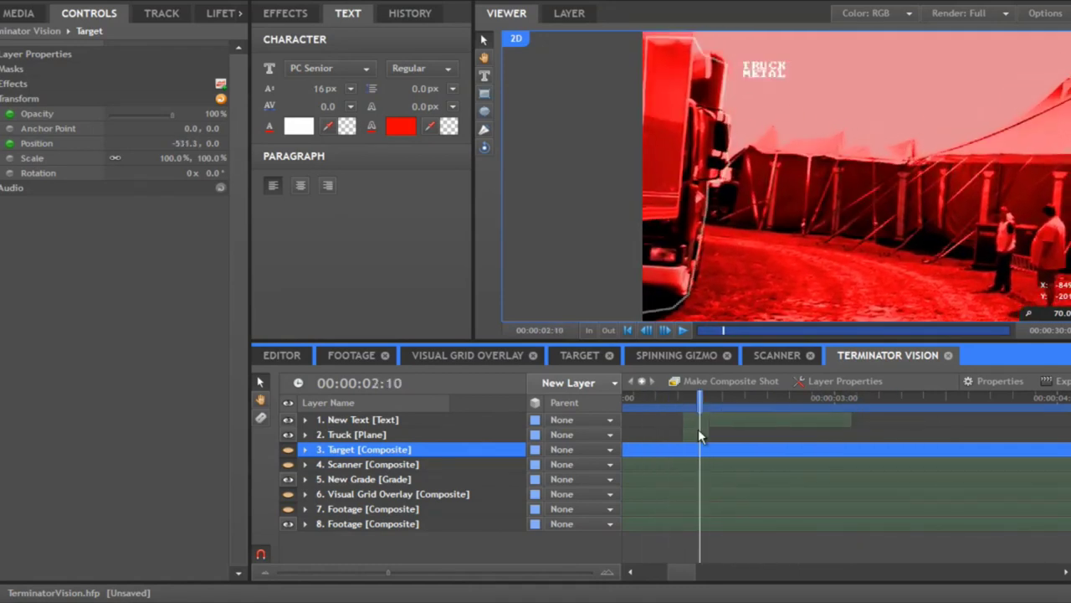
left_click(350, 436)
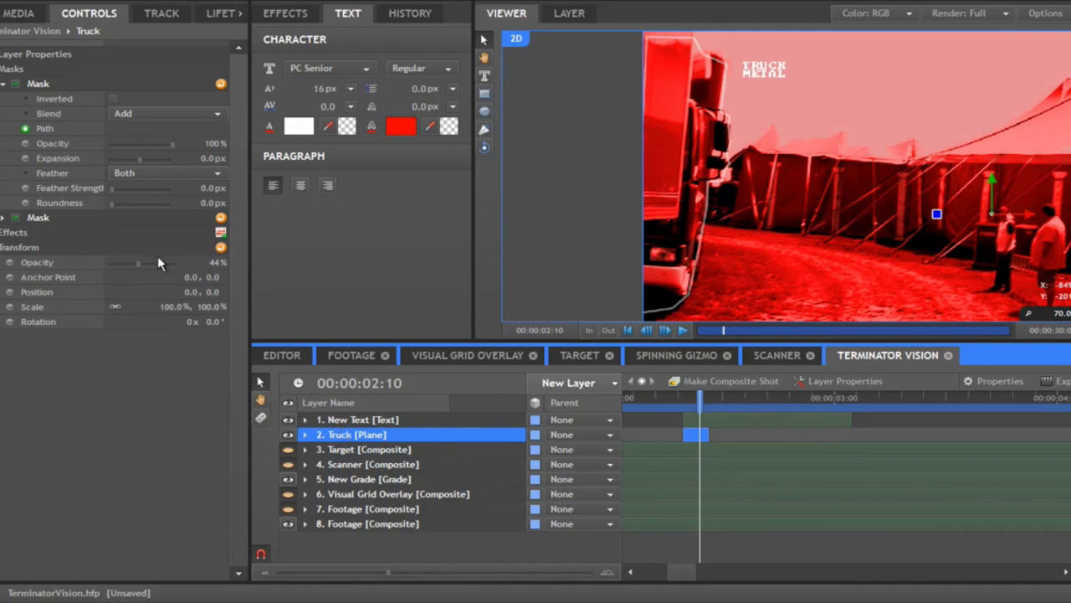
mouse_move(699, 400)
left_mouse_down()
mouse_move(715, 402)
mouse_move(686, 400)
mouse_move(708, 400)
mouse_move(697, 390)
left_mouse_up()
mouse_move(701, 396)
left_mouse_down()
mouse_move(720, 399)
mouse_move(711, 396)
left_mouse_up()
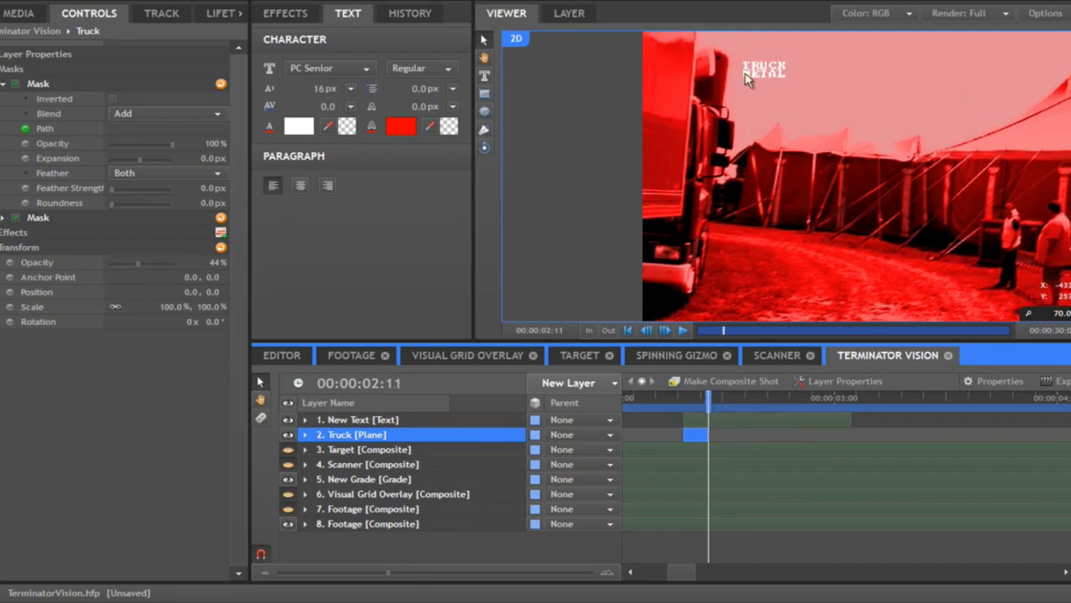
left_click_drag(708, 398, 691, 397)
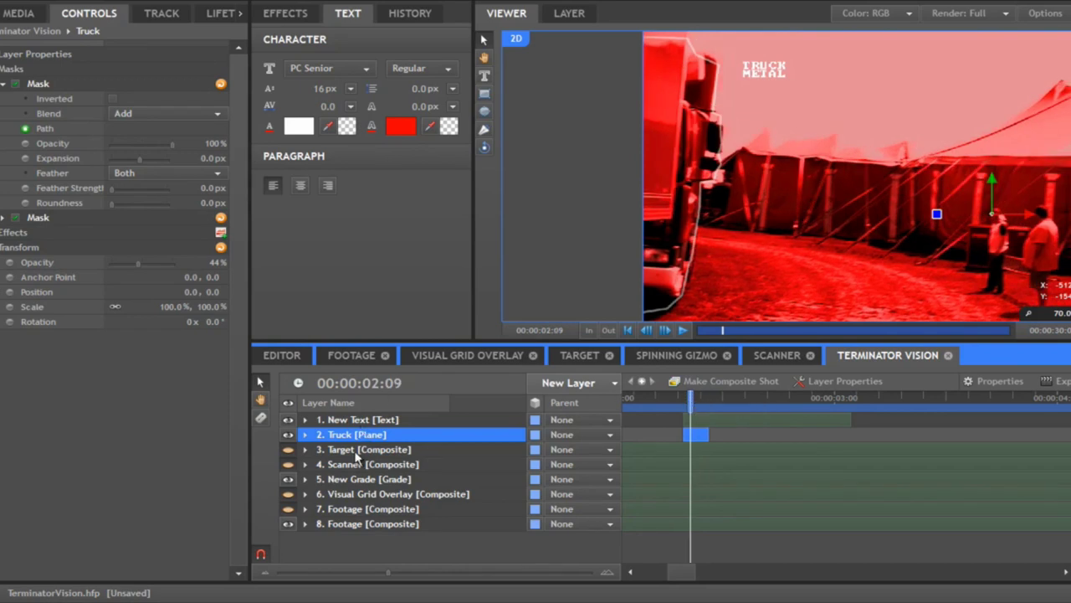
left_click(289, 451)
left_click(288, 451)
left_click(289, 464)
left_click(289, 464)
scroll(678, 573, "left", 2)
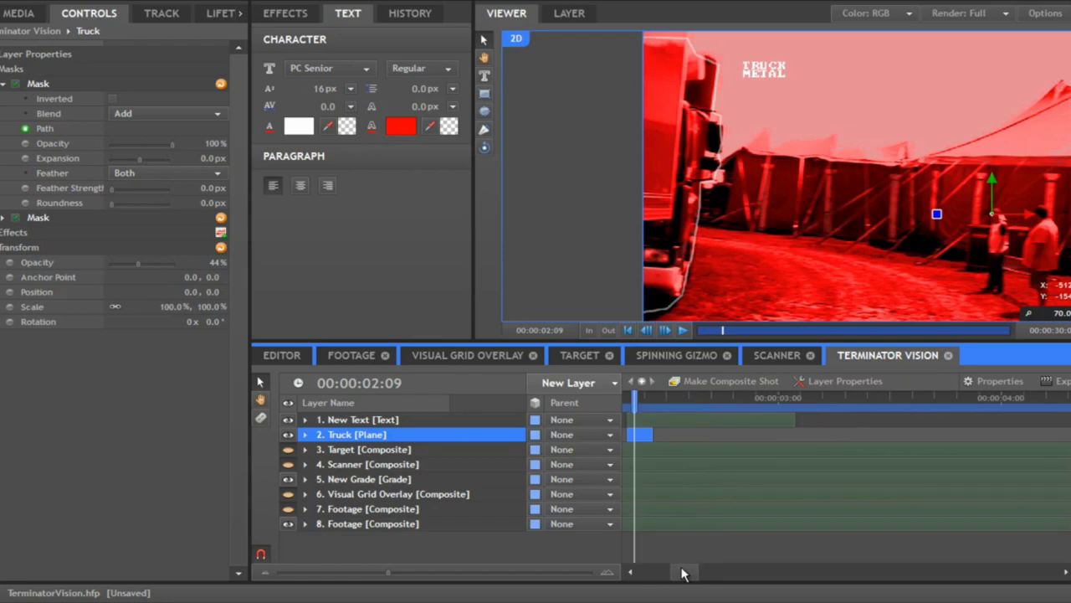
left_click(333, 573)
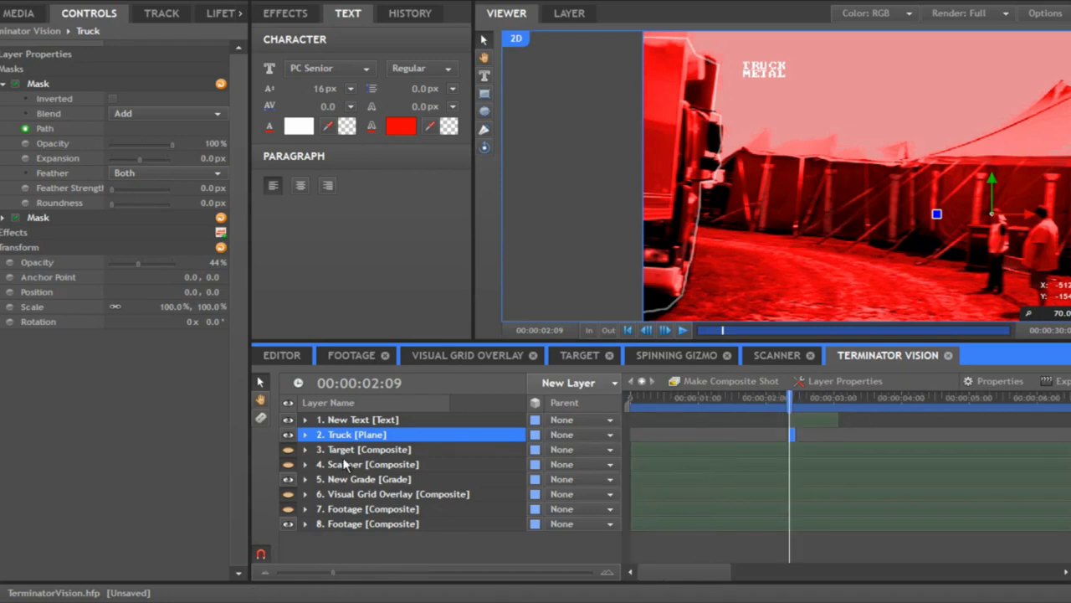
Step: Scrub to 00:00:04:00 and zoom the Viewer to 130% on the two men in the tent
left_click(304, 450)
left_click_drag(898, 396, 901, 397)
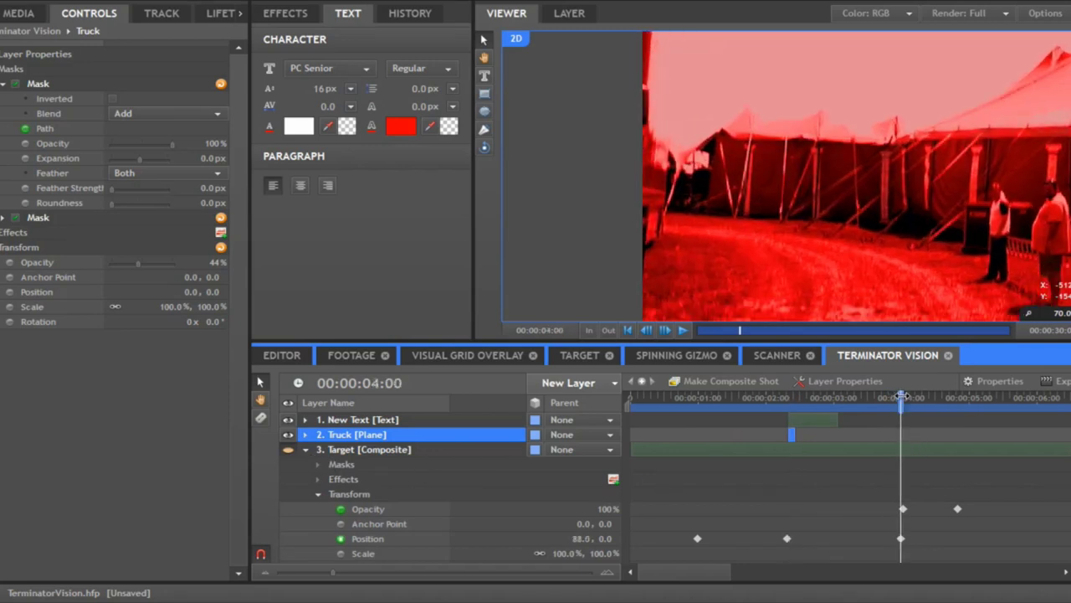
scroll(887, 475, "right", 3)
left_click_drag(902, 241, 730, 186)
scroll(730, 186, "up", 5)
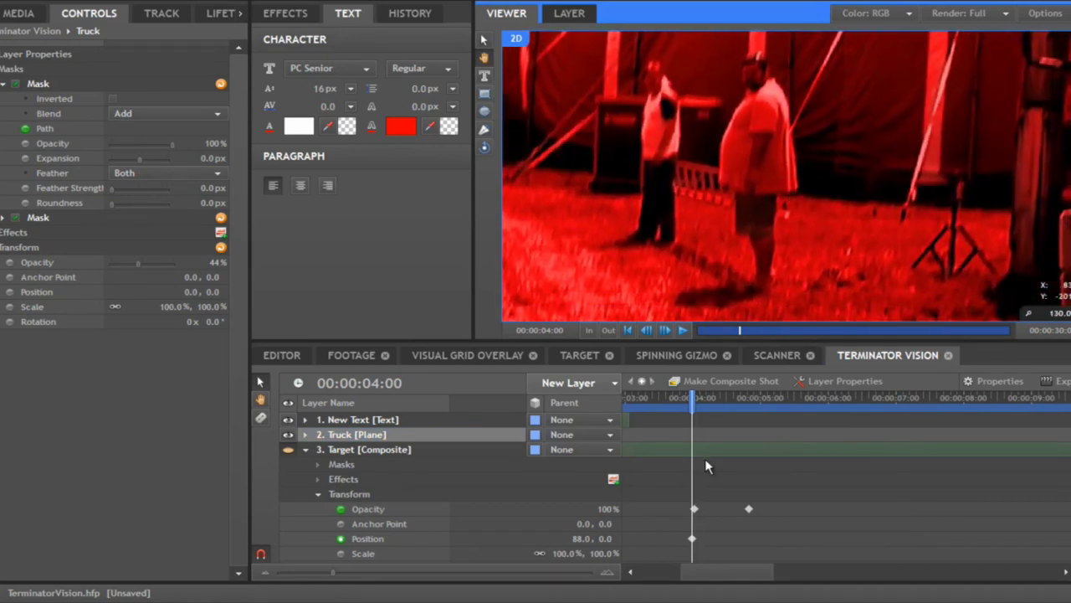
left_click(357, 437)
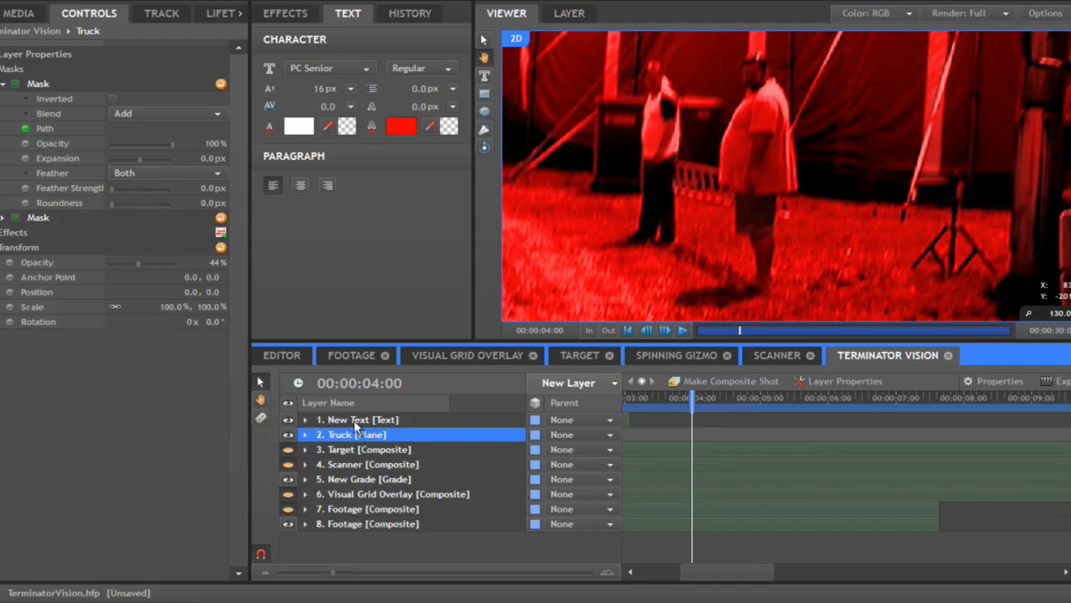
Step: Add a plane layer named after the targeted man and set its opacity to 0%
left_click(358, 427)
right_click(423, 542)
mouse_move(456, 550)
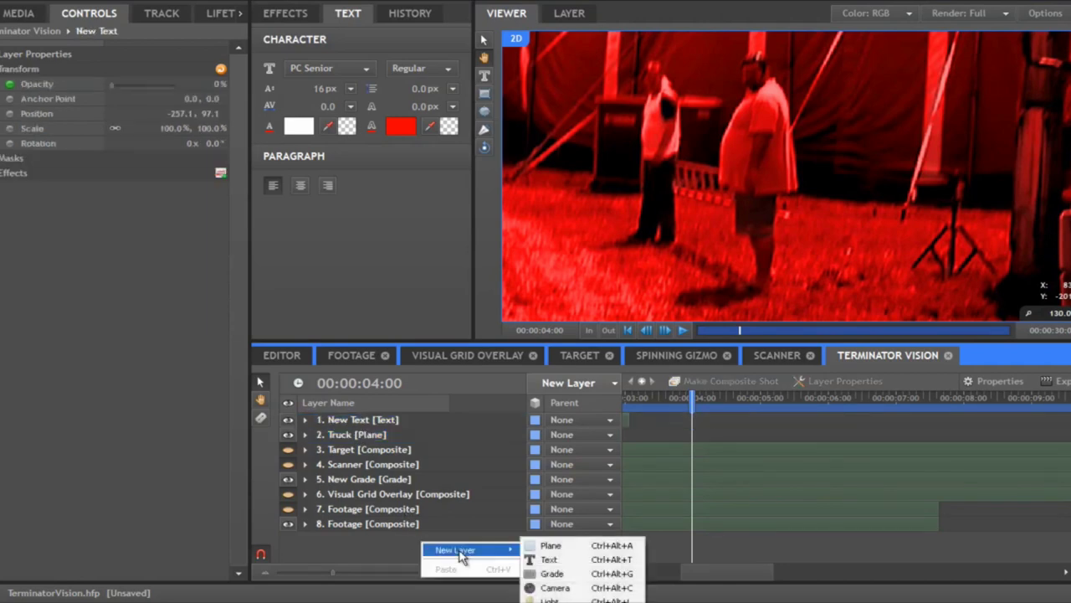
left_click(547, 548)
type("Dean")
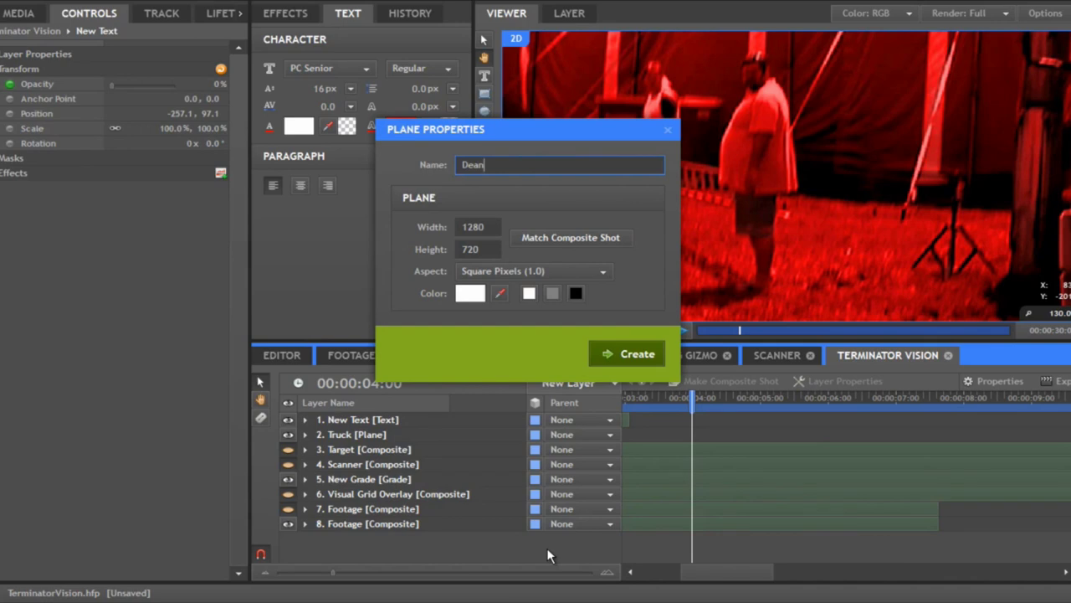
key("Return")
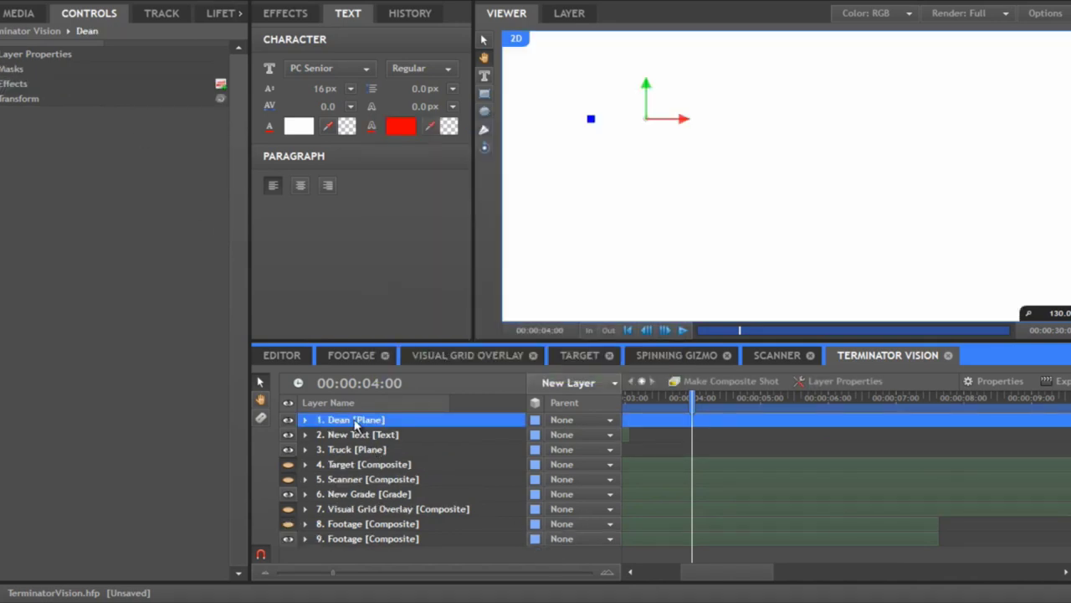
left_click(159, 98)
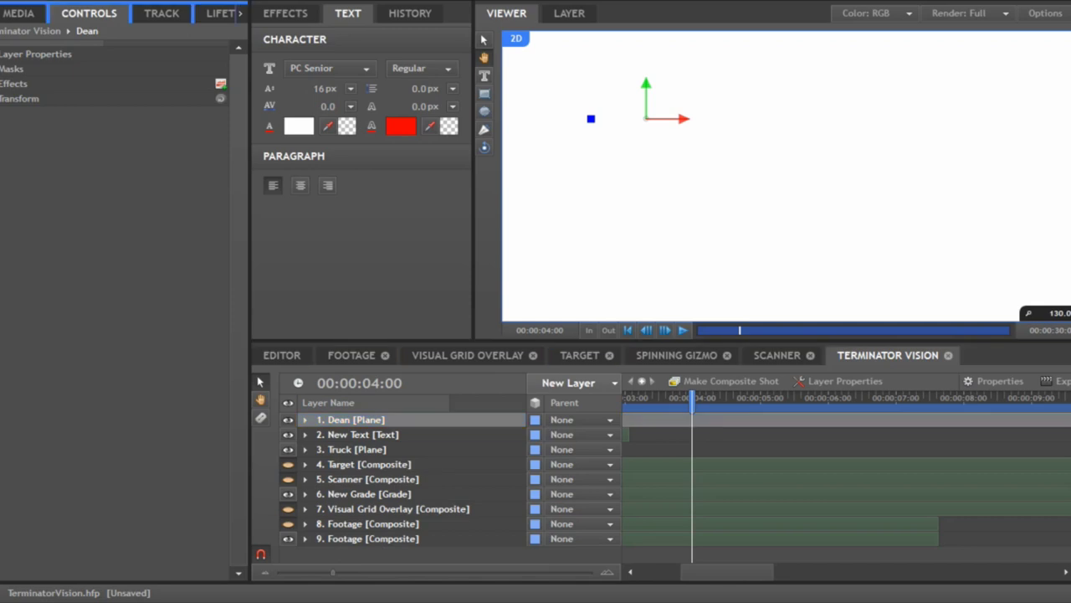
left_click_drag(167, 115, 71, 103)
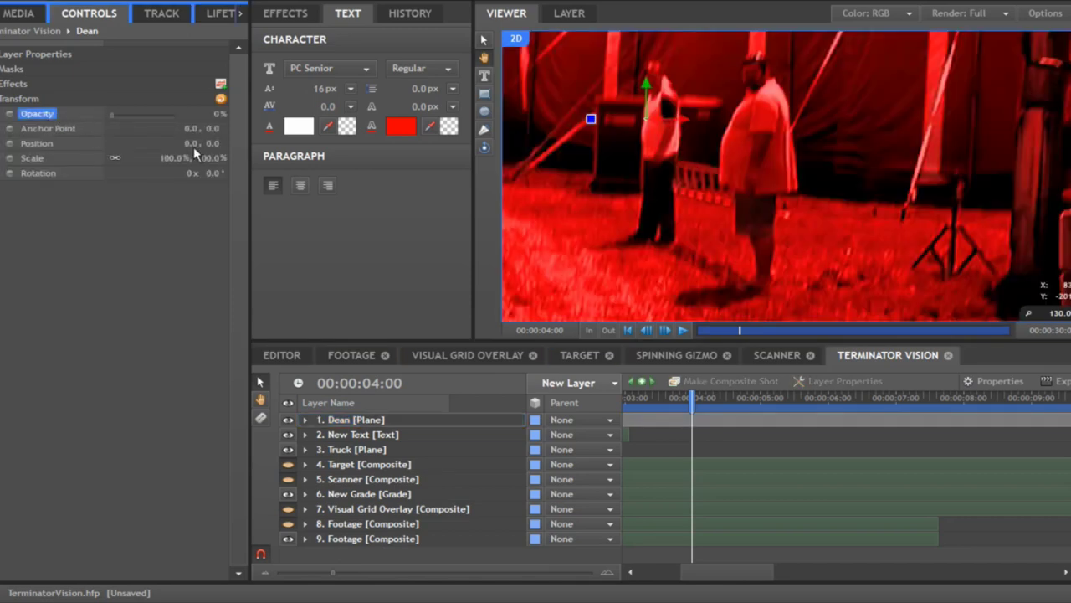
Step: Trace a mask around the larger man's head on the new Dean plane
left_click(485, 130)
left_click(765, 60)
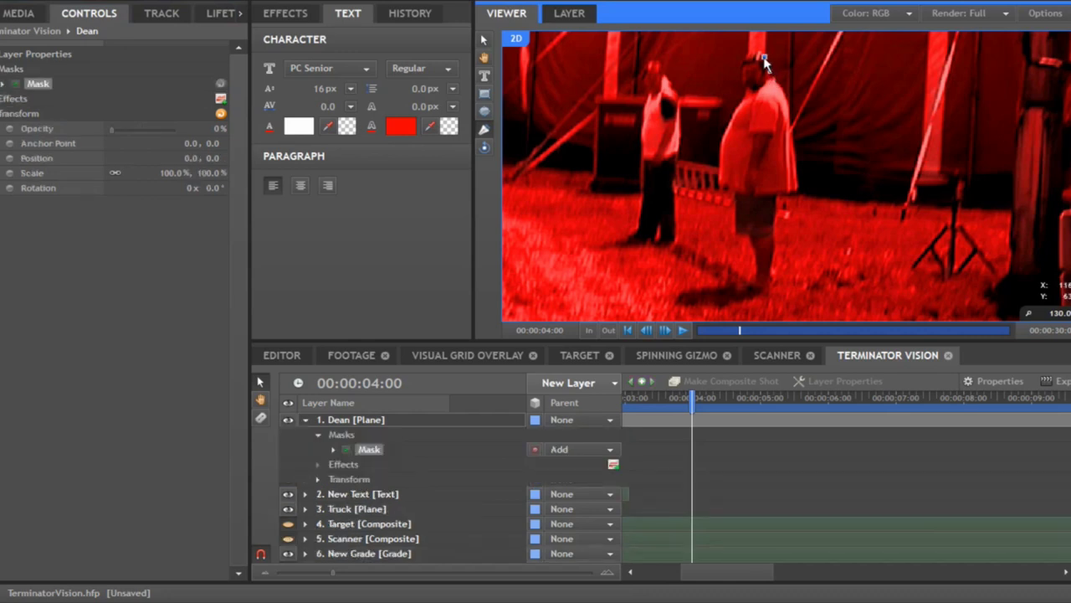
left_click(746, 55)
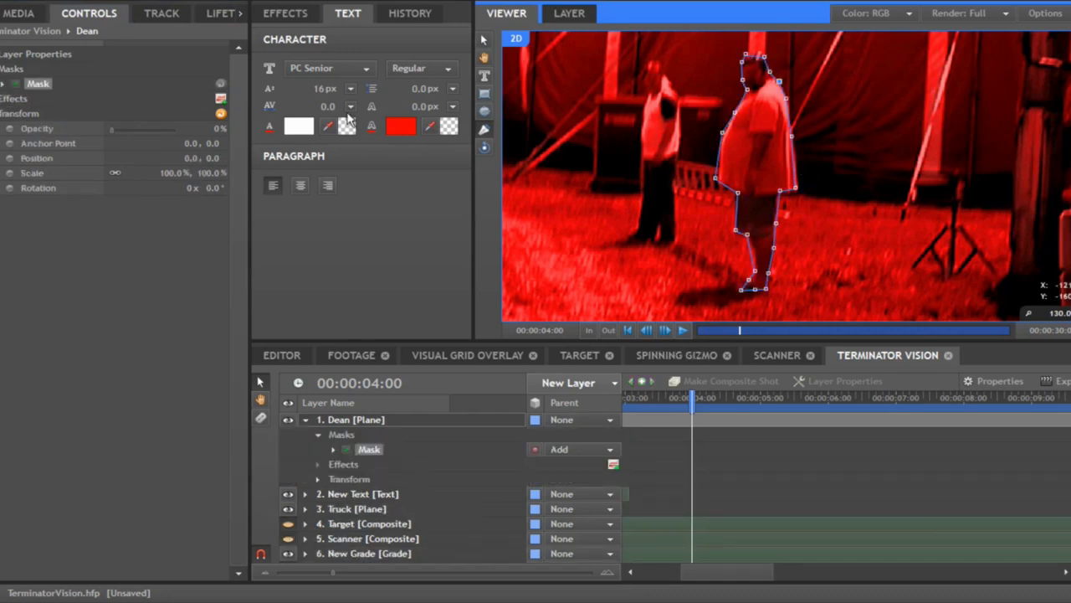
left_click(370, 451)
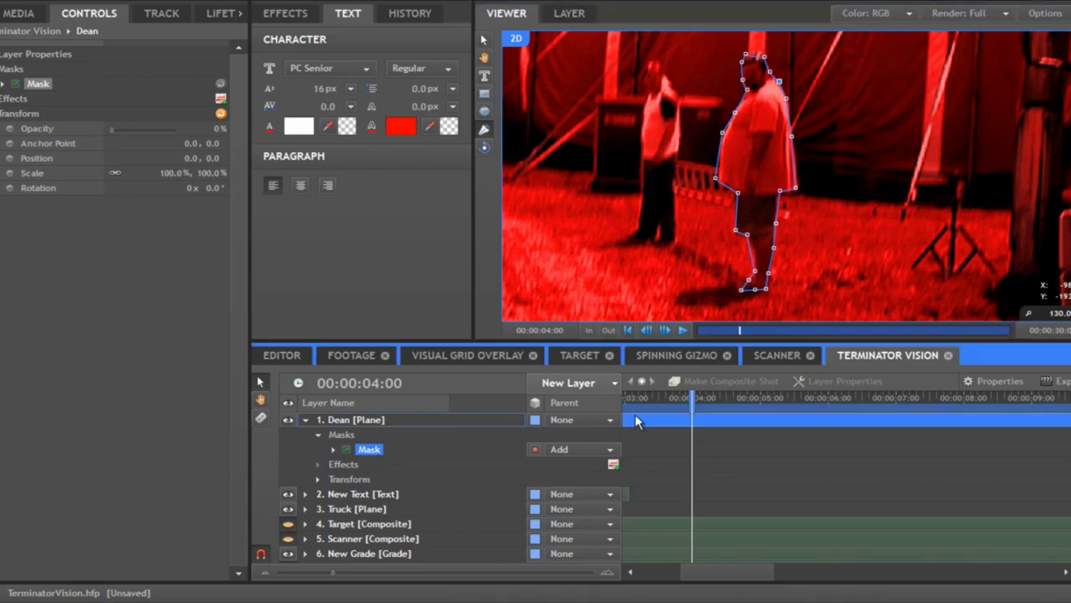
Step: Trim the Dean layer's start to the 00:00:04:00 playhead, then advance one frame
left_click_drag(700, 574, 651, 586)
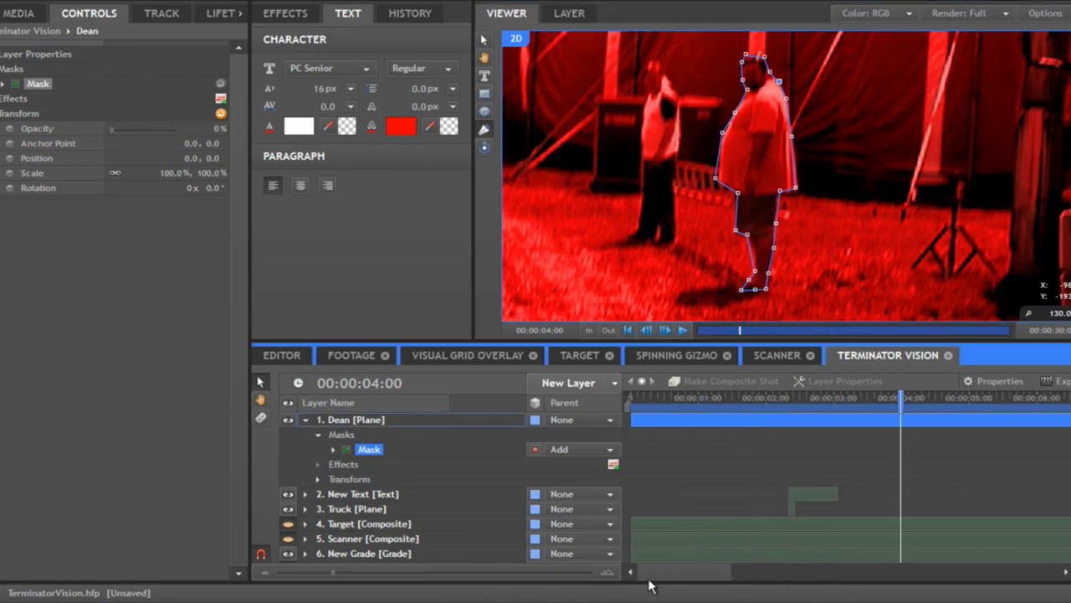
left_click_drag(633, 419, 898, 467)
left_click_drag(718, 576, 762, 579)
key("Right")
key("Right")
key("Right")
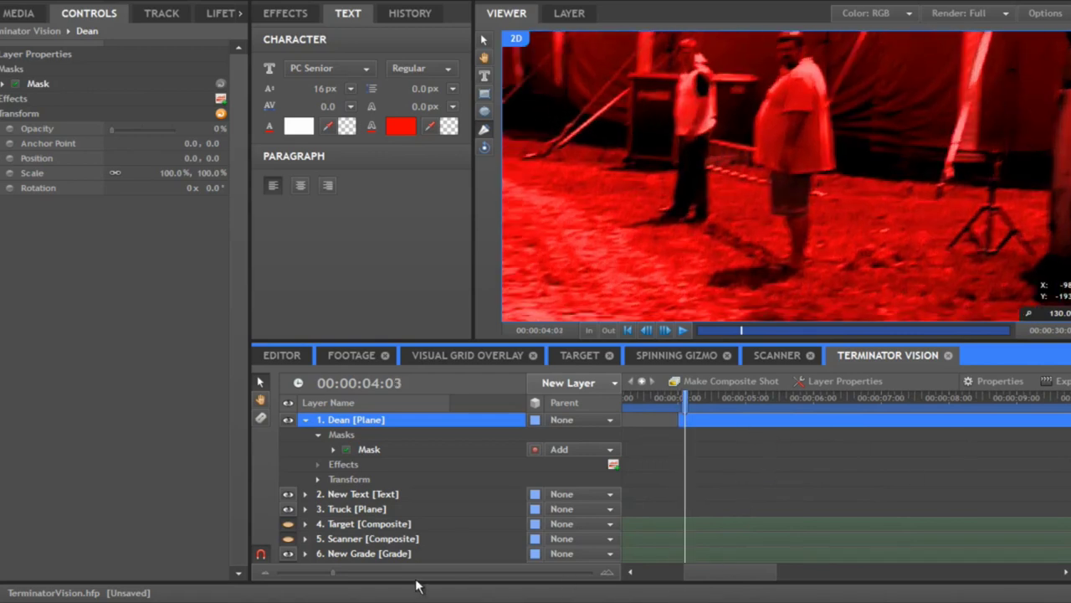
Step: Trim the Dean layer's end so it lasts three frames from 00:00:04:00
left_click_drag(332, 575, 280, 576)
left_click_drag(1063, 419, 689, 446)
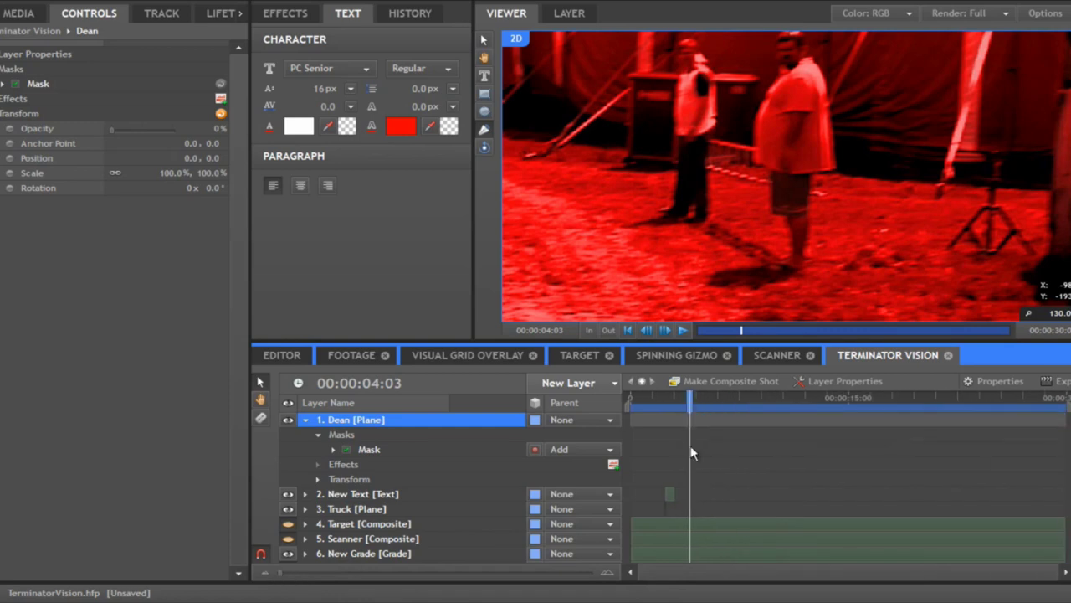
left_click_drag(499, 574, 532, 572)
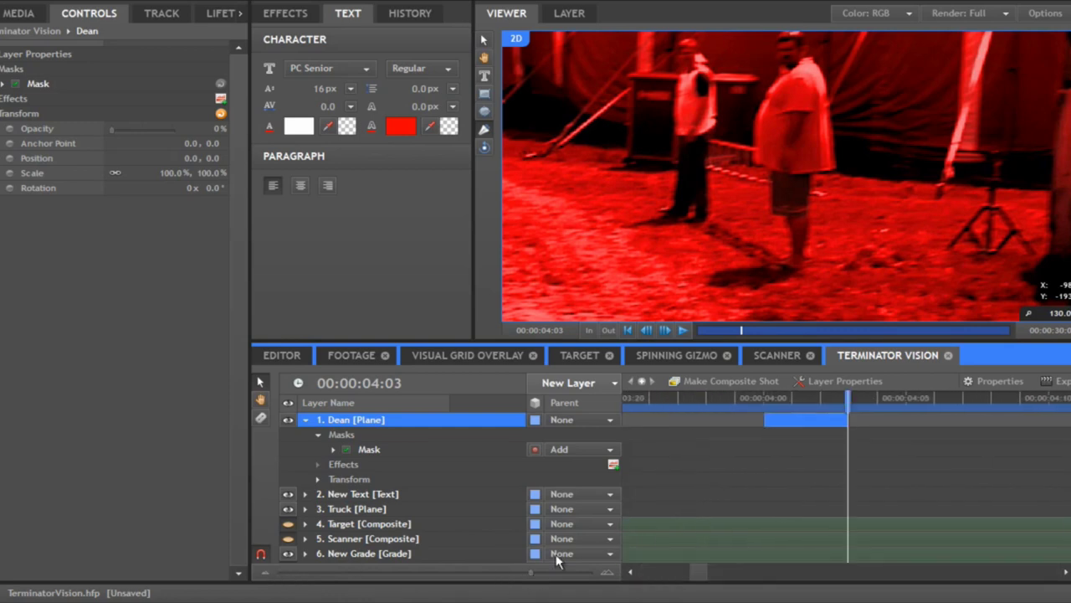
left_click(770, 400)
key("space")
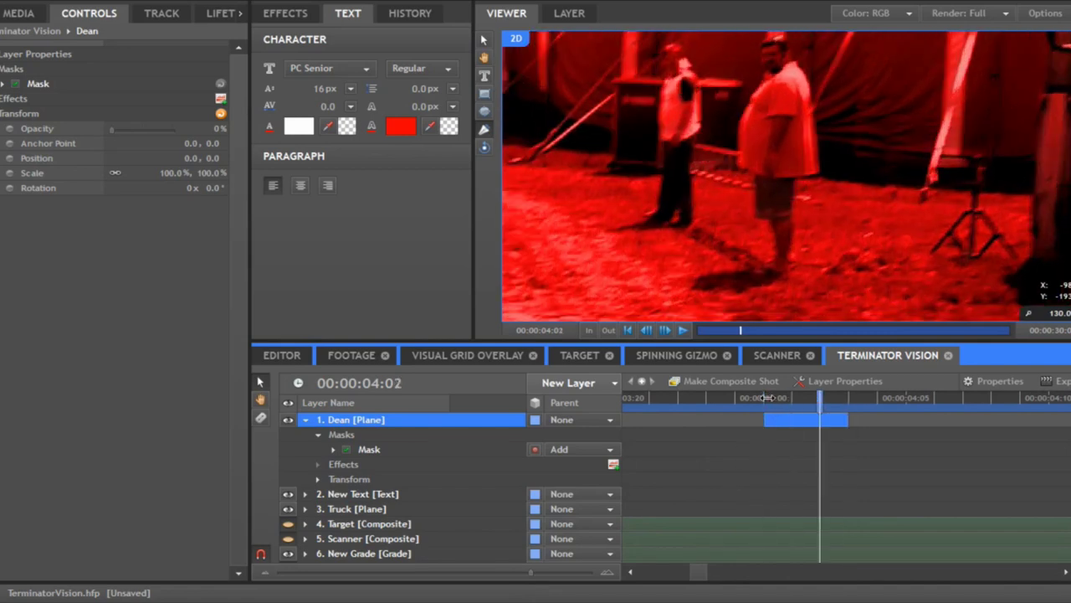
left_click(767, 398)
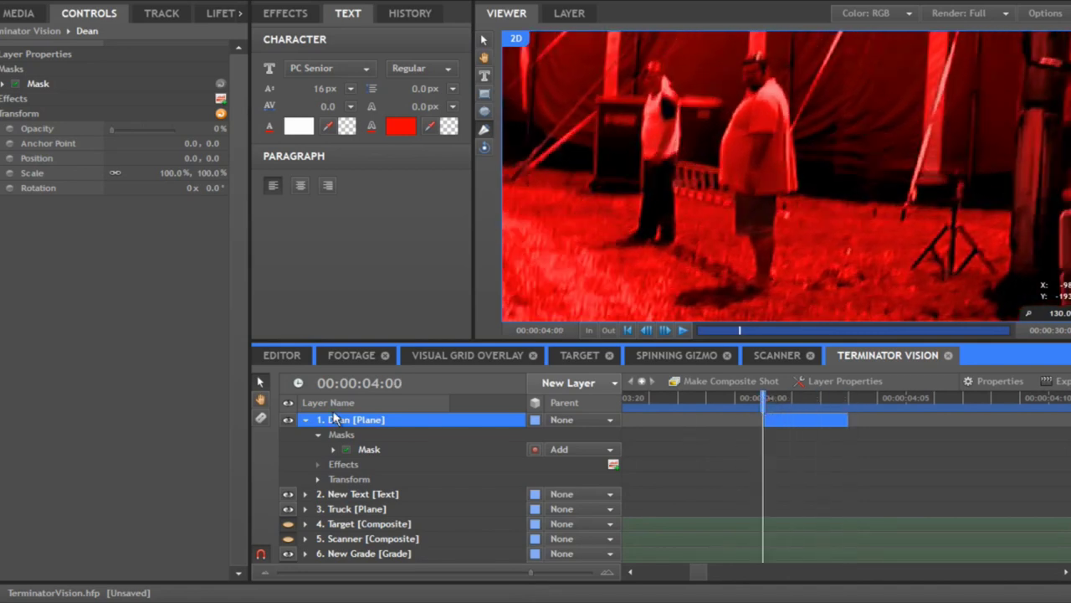
Step: Enable mask Path keyframes and move the outline onto the large man at 4:02
left_click(334, 452)
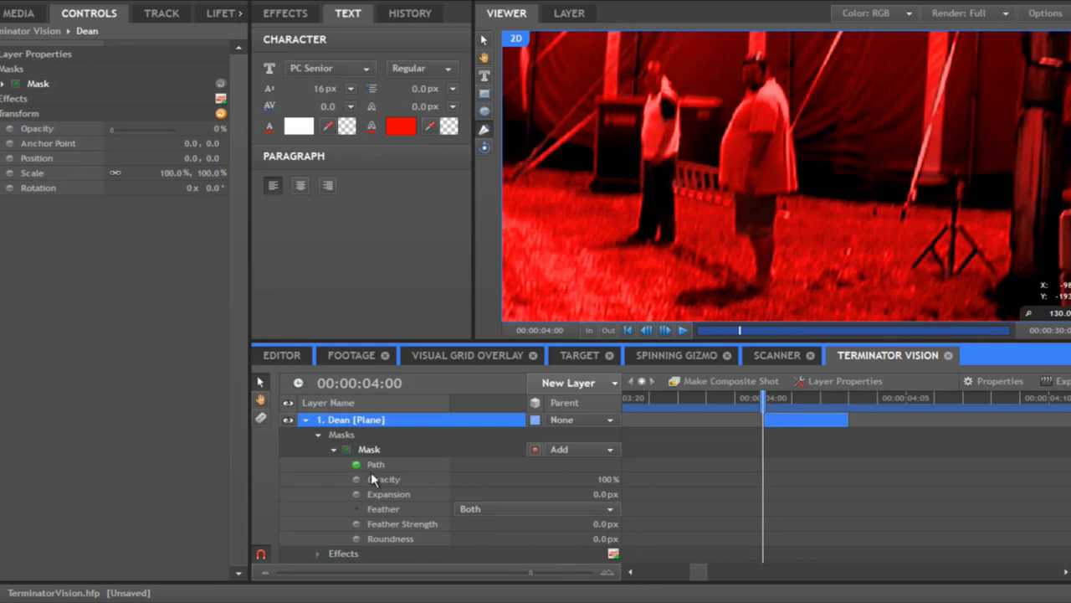
left_click(357, 465)
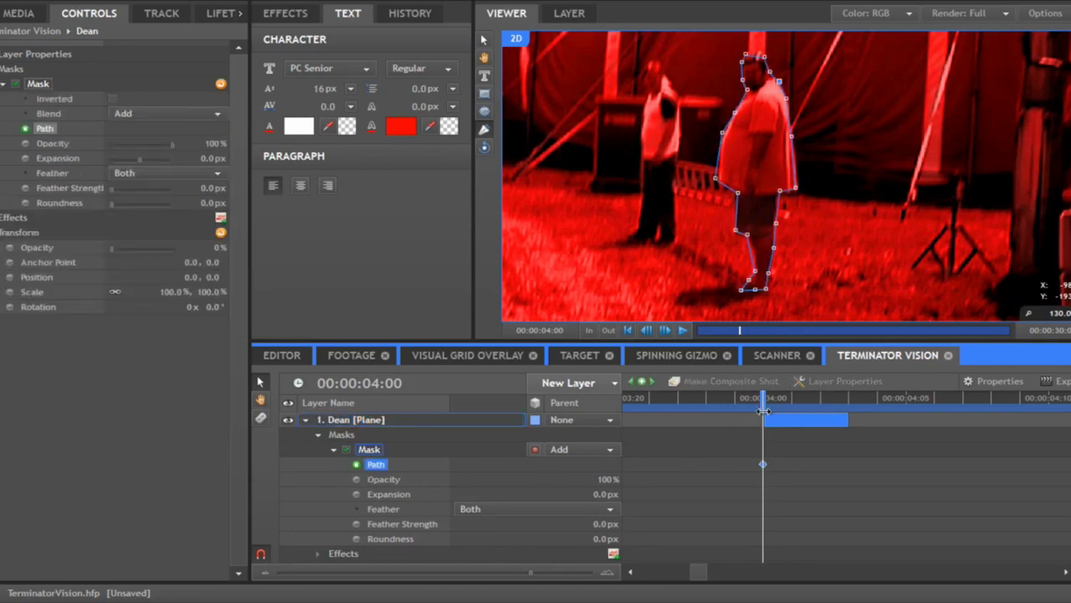
left_click(649, 306)
key("Right")
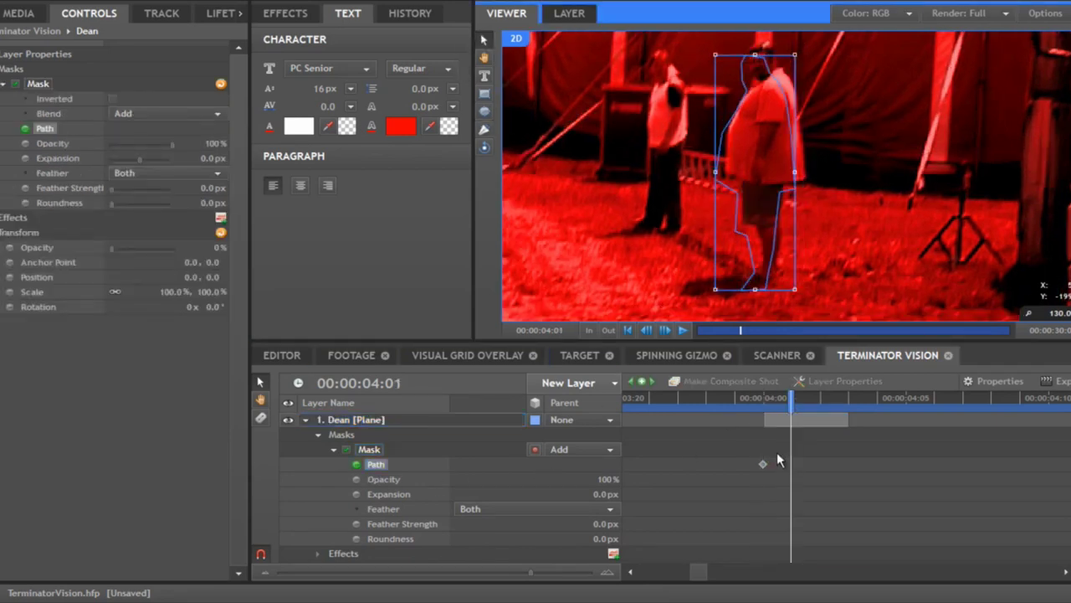
key("Right")
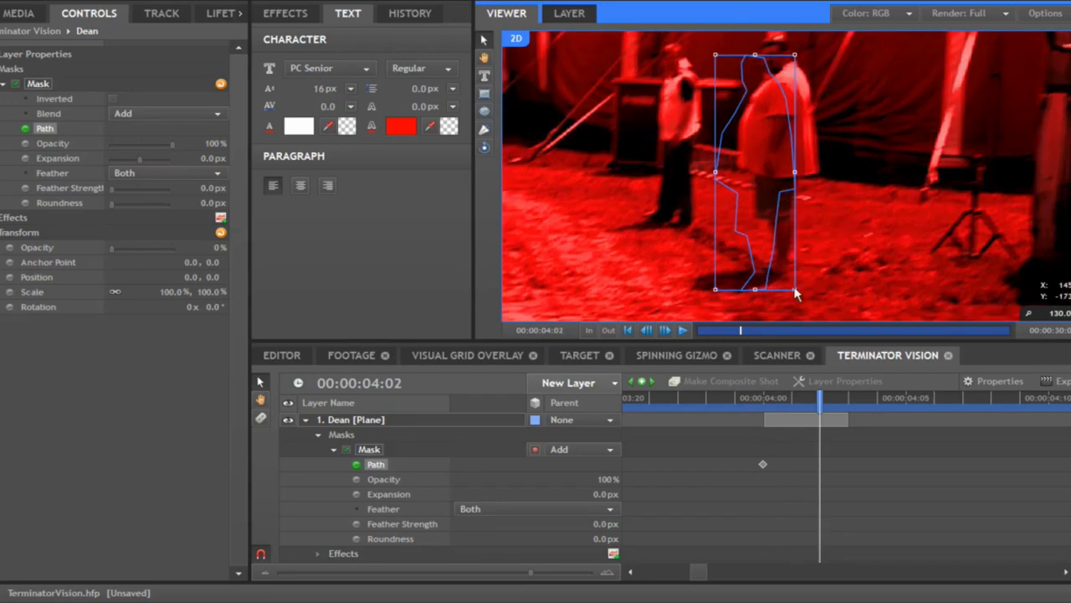
mouse_move(775, 247)
left_mouse_down()
mouse_move(799, 238)
mouse_move(779, 244)
left_mouse_up()
Step: Step through frames 4:00–4:02 to check the mask follows the man
key("Left")
key("Left")
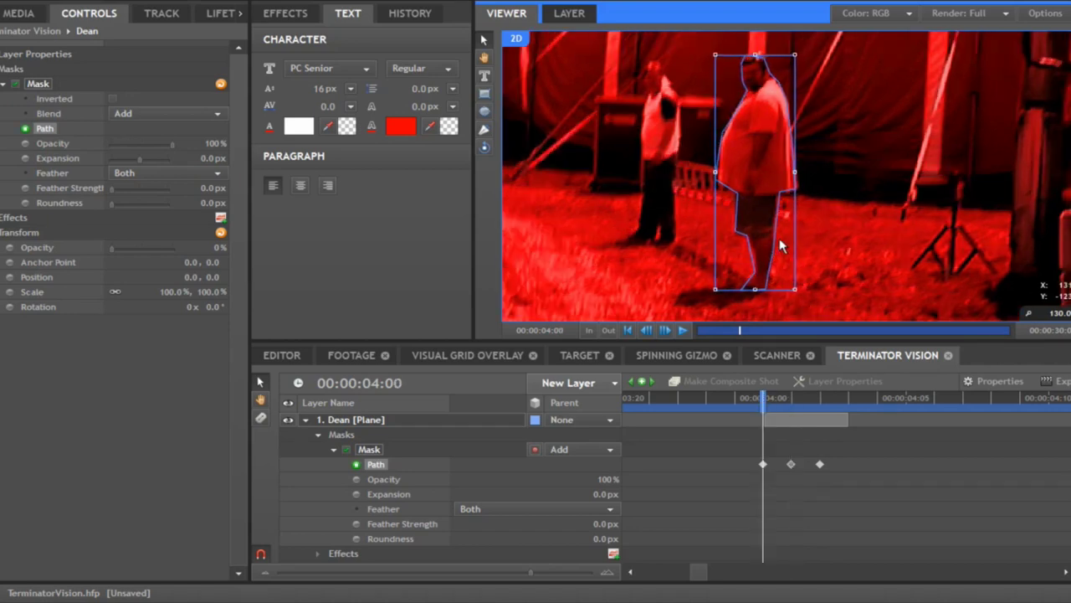
key("Right")
key("Right")
key("Right")
key("Left")
key("Left")
key("Left")
key("Right")
key("Right")
key("Left")
key("Left")
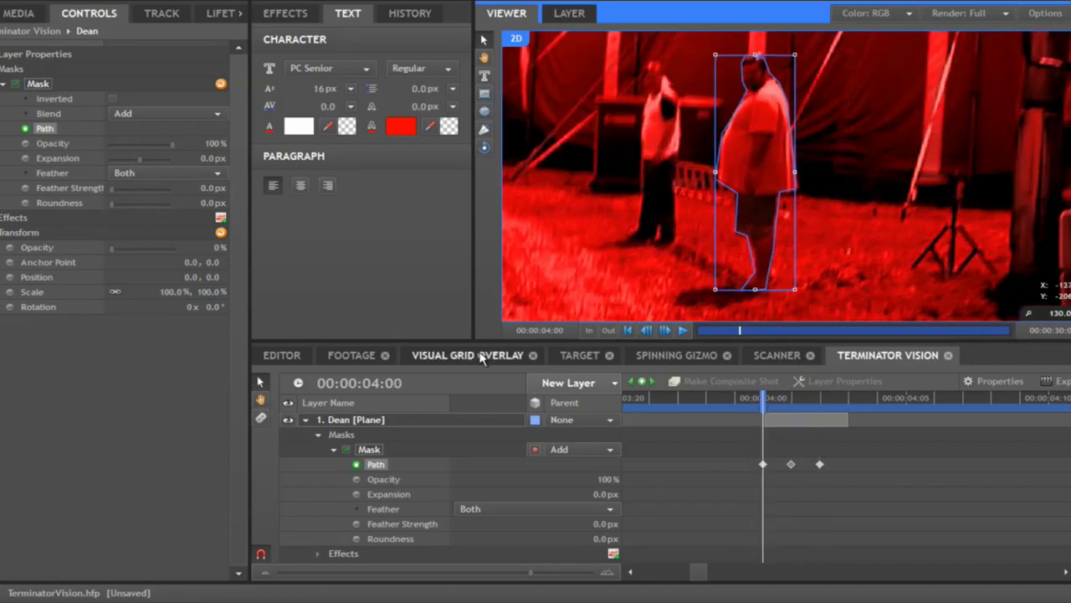
left_click(333, 448)
Step: Duplicate the mask, set the copy to Subtract with -4 px Expansion
left_click(357, 448)
right_click(358, 450)
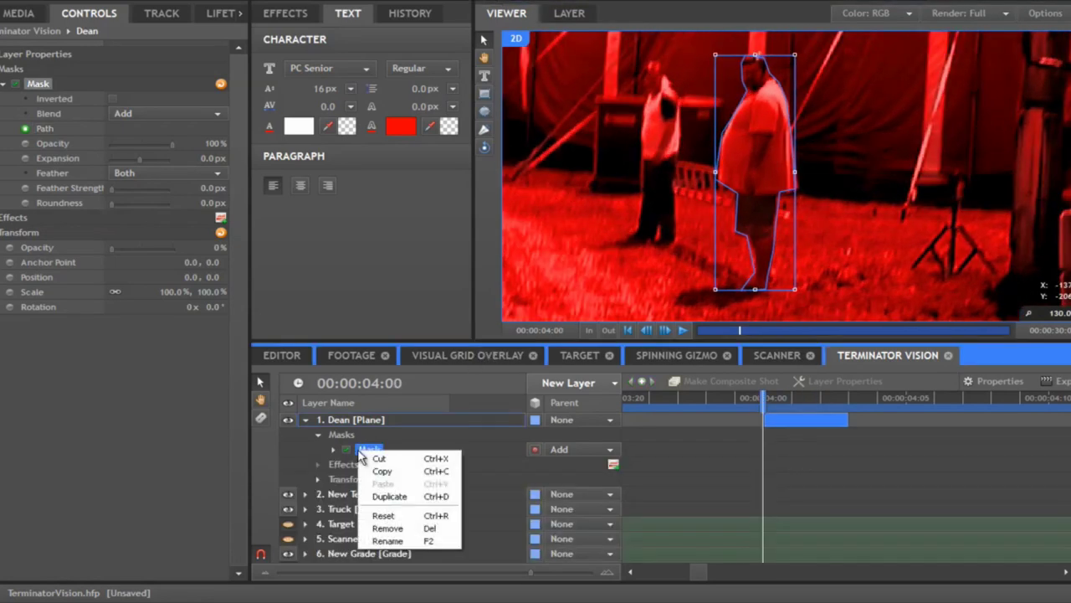
left_click(400, 496)
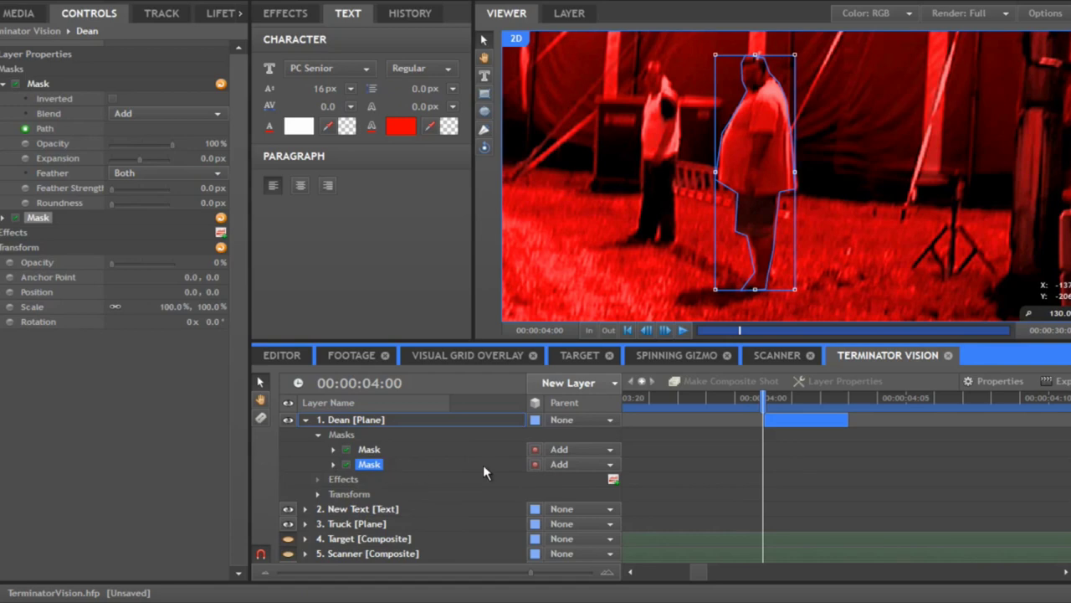
left_click(578, 465)
left_click(580, 535)
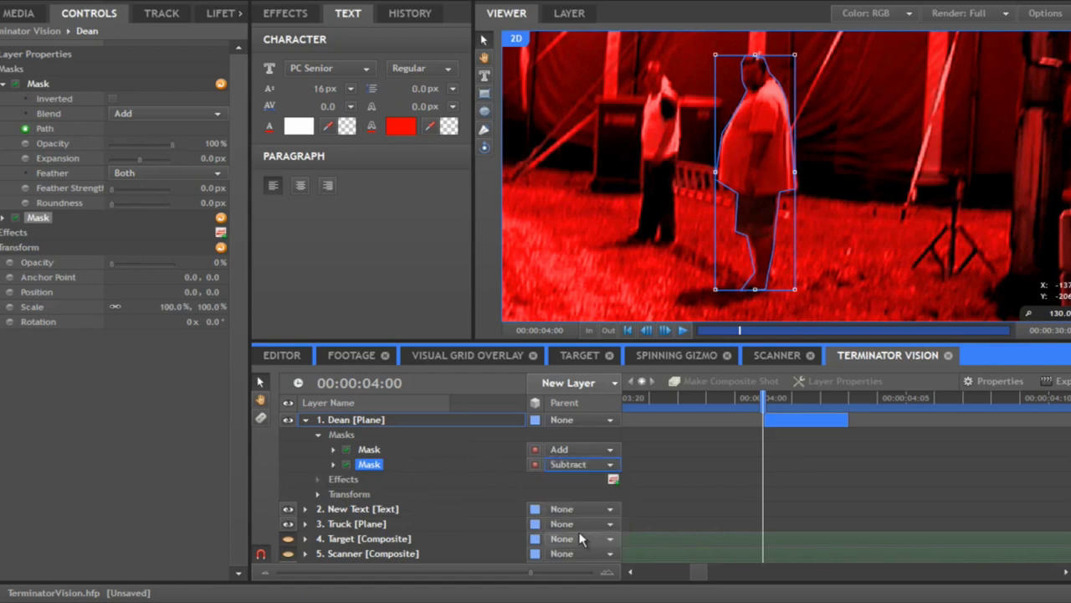
left_click(334, 464)
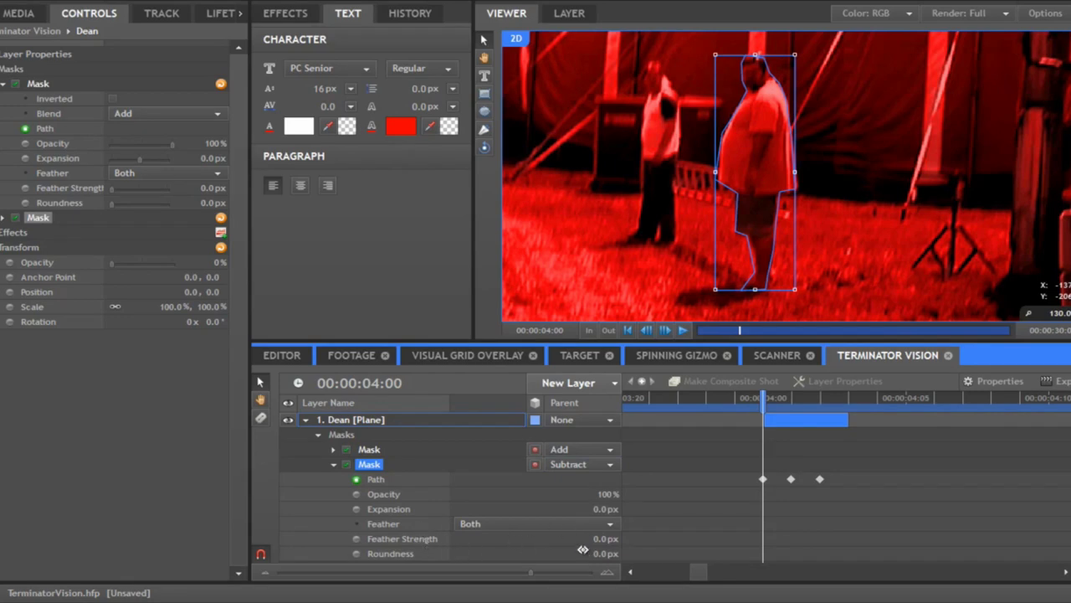
scroll(583, 549, "down", 2)
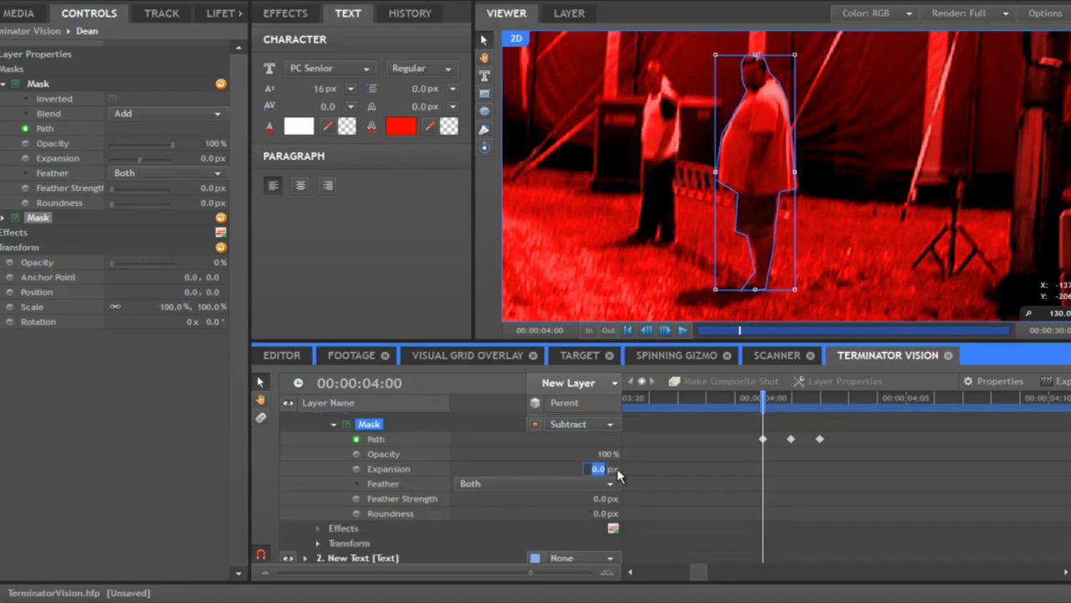
key("Return")
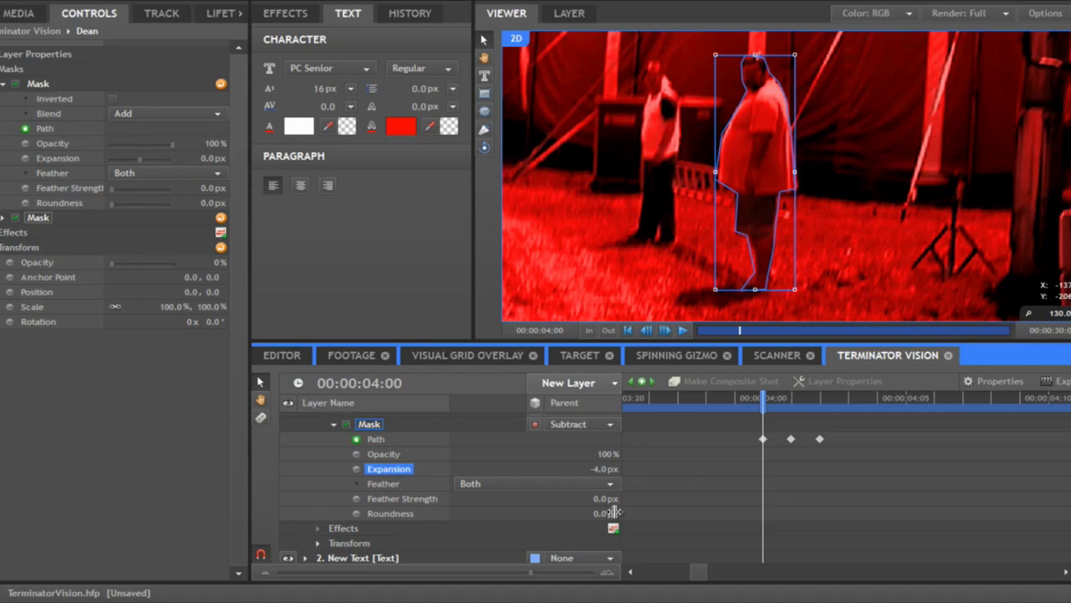
left_click(334, 424)
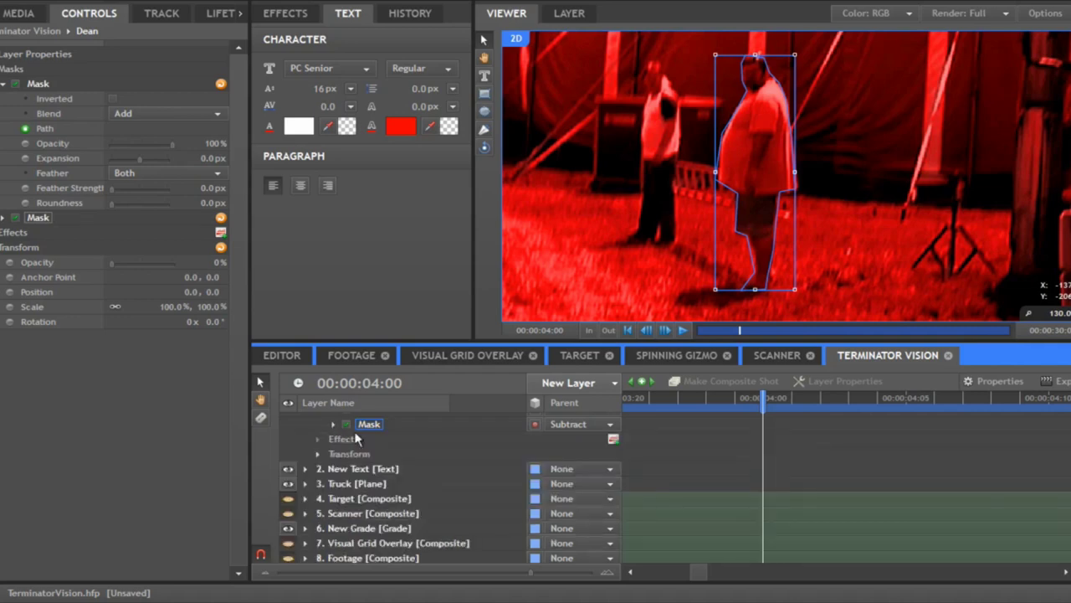
Step: Raise the Dean layer's opacity to 100%
scroll(350, 428, "up", 1)
left_click(347, 426)
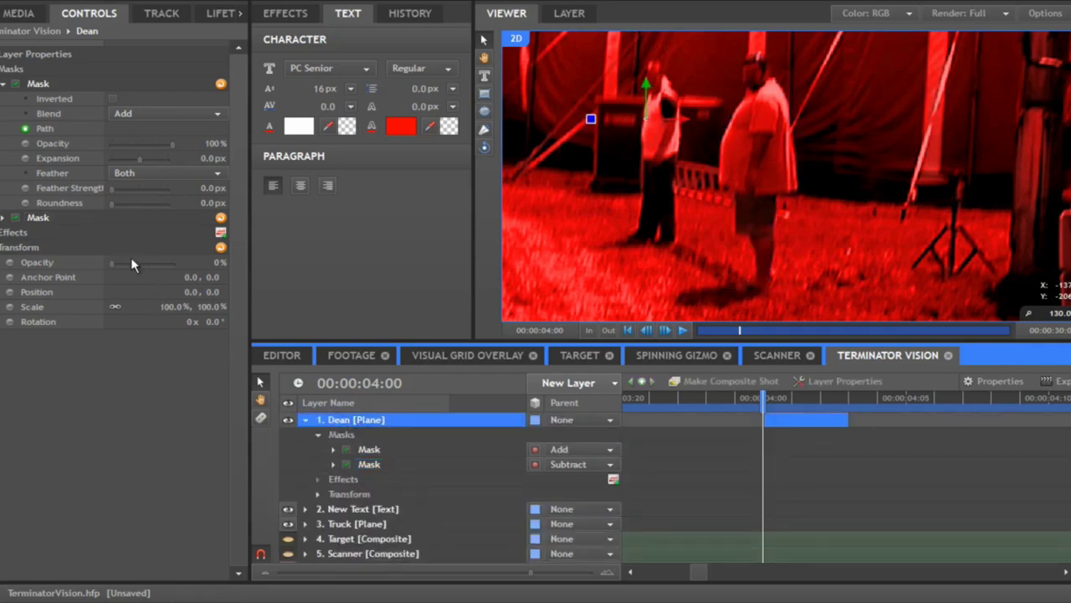
left_click_drag(113, 262, 208, 272)
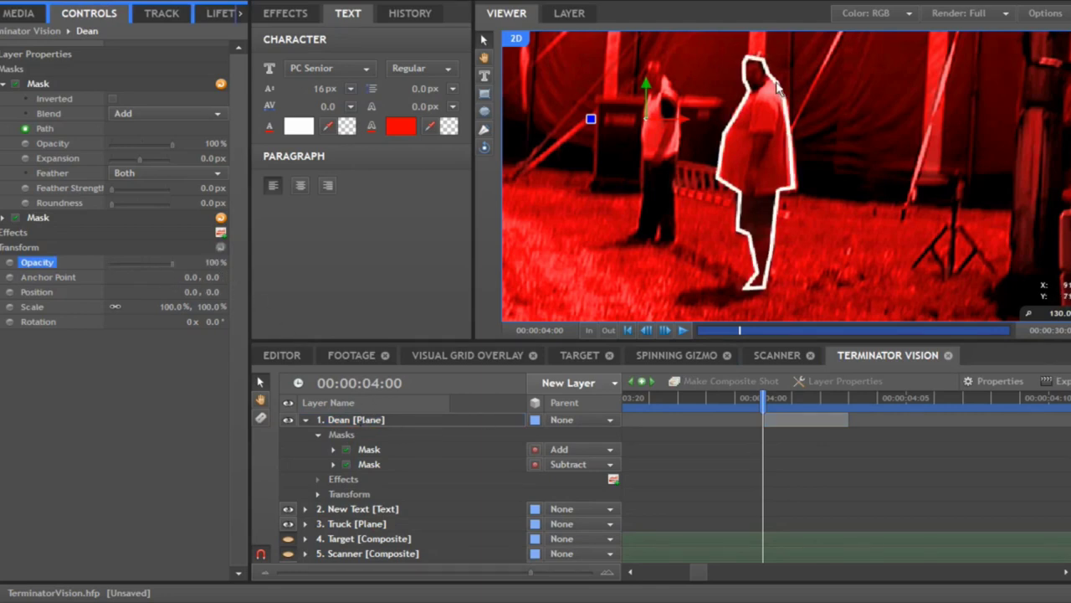
left_click(360, 524)
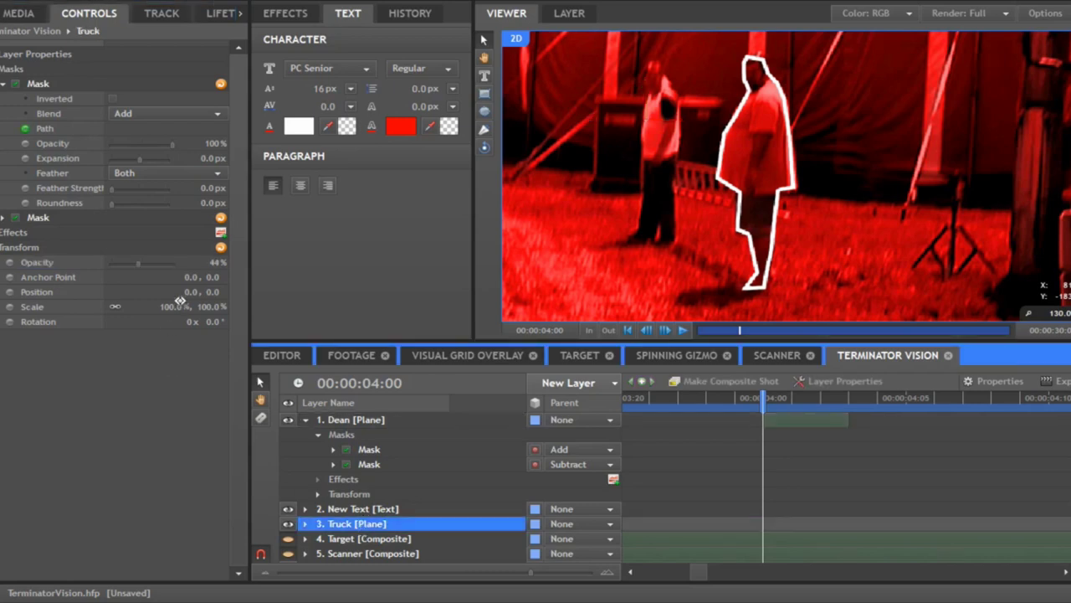
left_click_drag(140, 262, 166, 264)
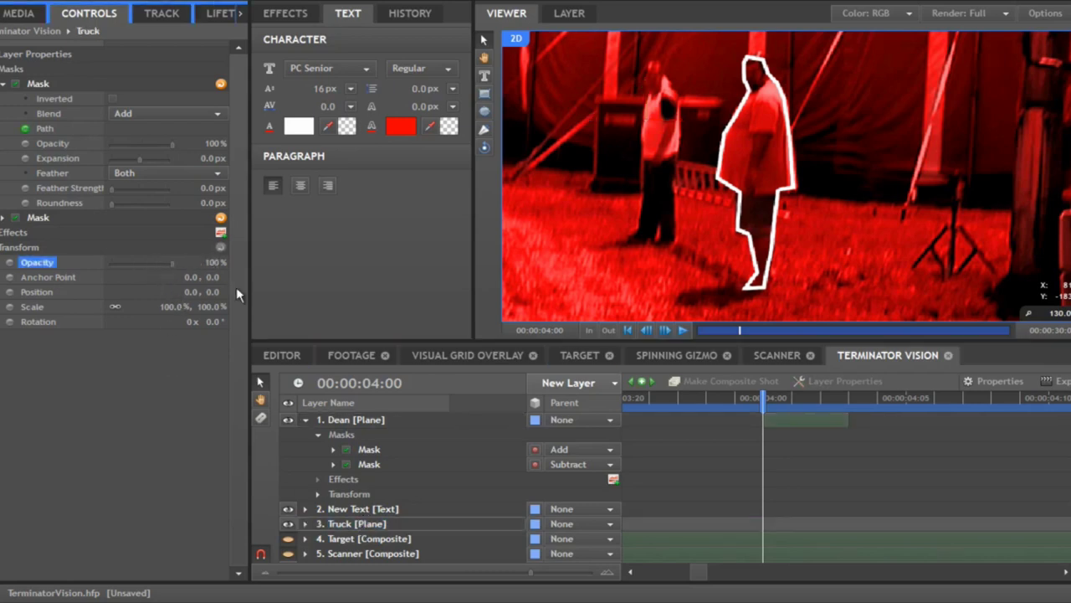
left_click(374, 524)
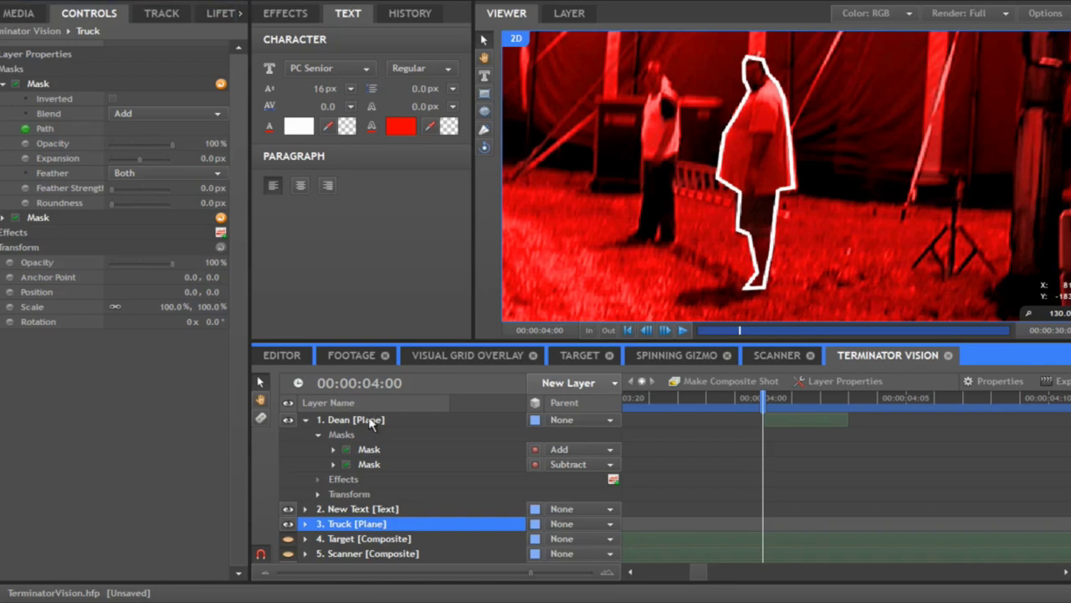
left_click(371, 422)
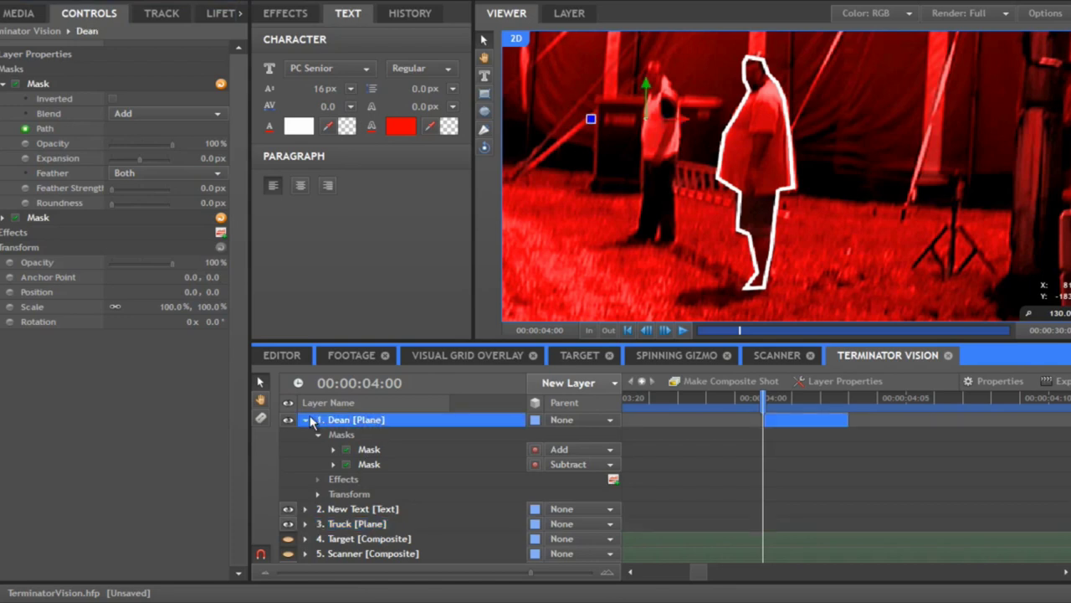
left_click(373, 541)
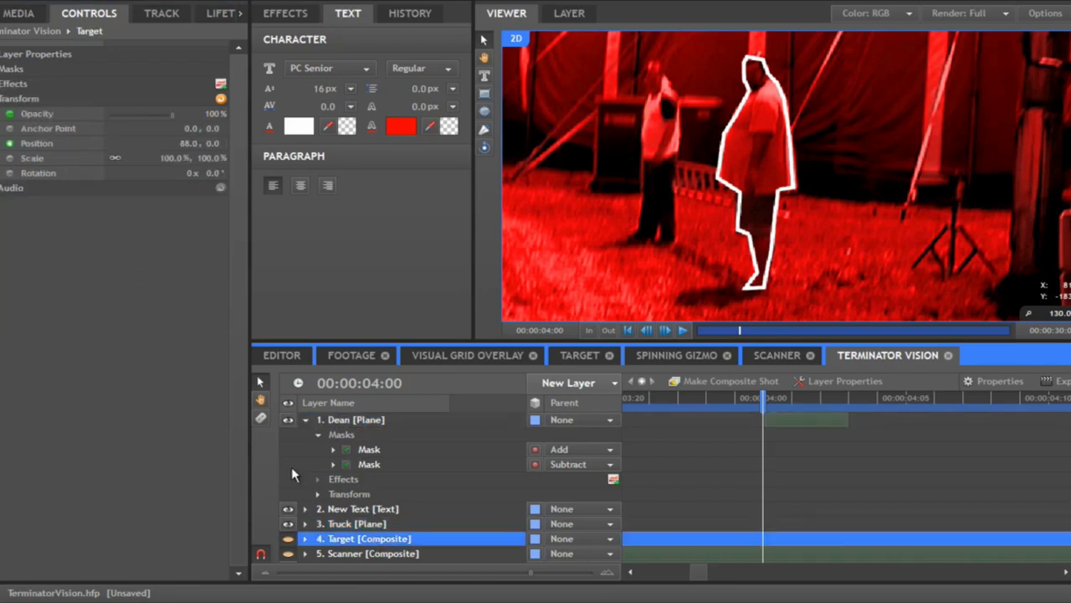
left_click(391, 555)
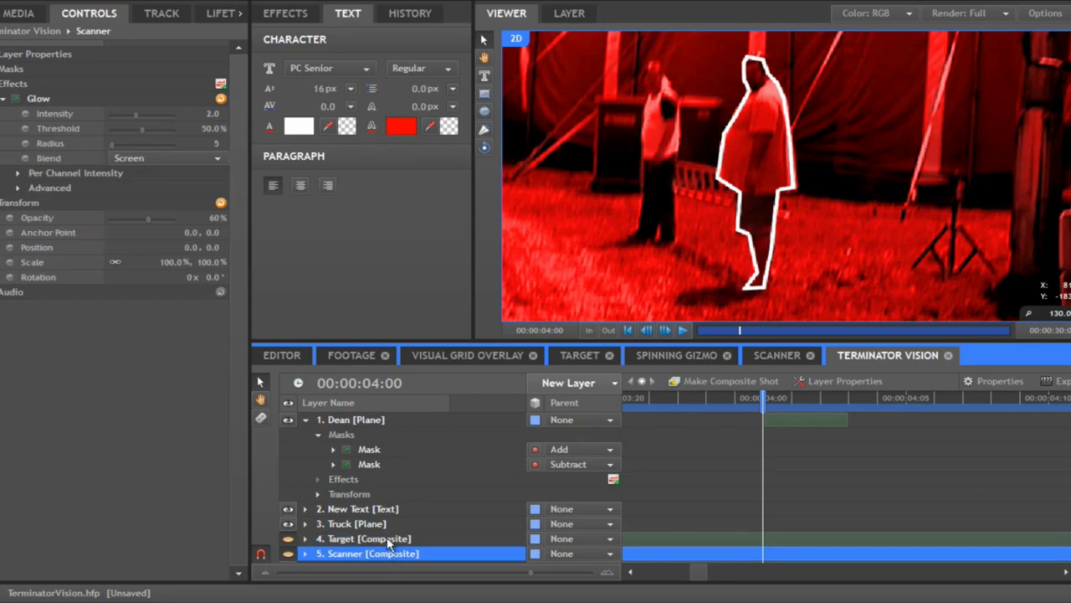
left_click(389, 540)
left_click(384, 525)
left_click(381, 510)
left_click(356, 419)
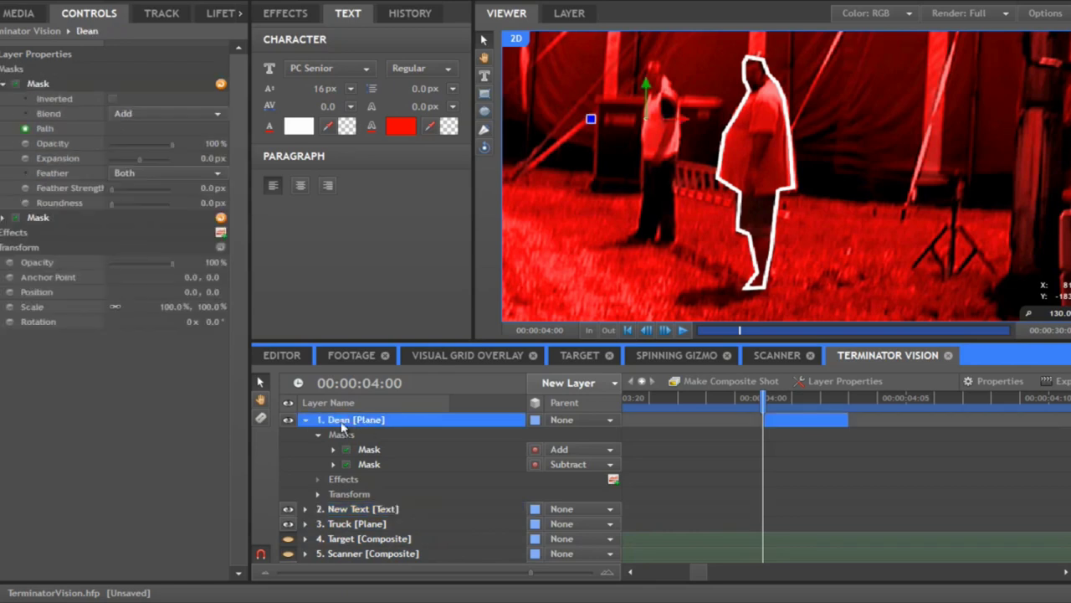
left_click(305, 419)
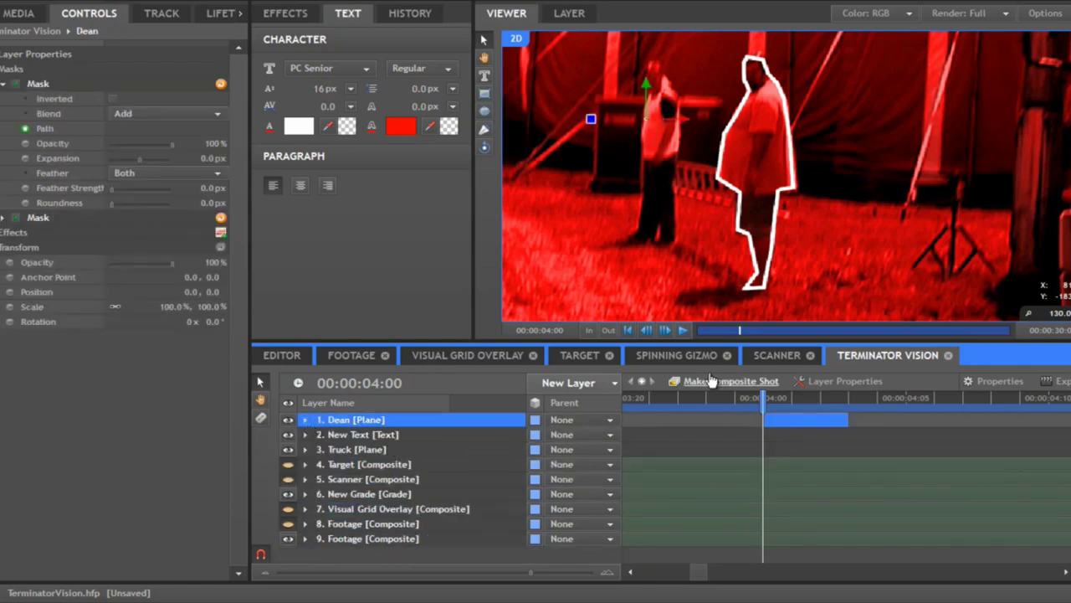
left_click(724, 294)
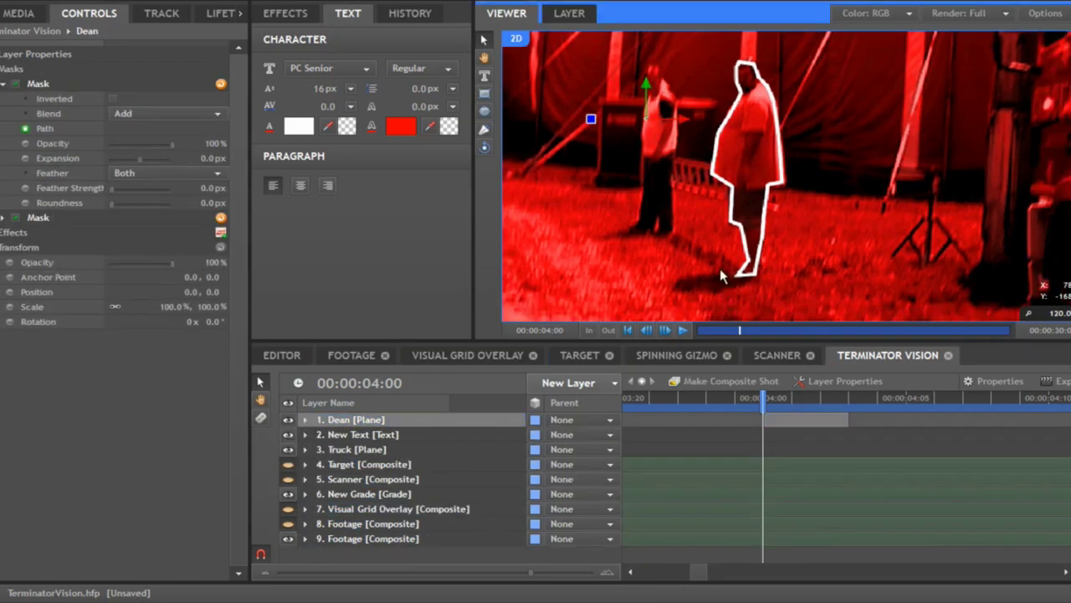
scroll(722, 292, "down", 1)
Step: Create a New Layer > Text, keeping the default 400 x 400 size
right_click(492, 549)
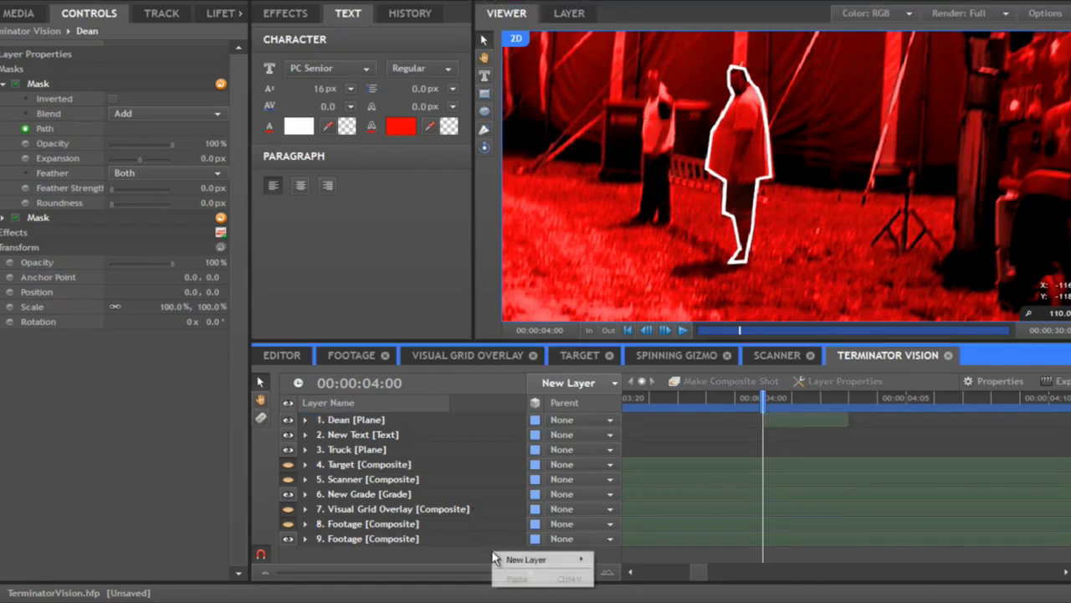
mouse_move(535, 562)
left_click(630, 569)
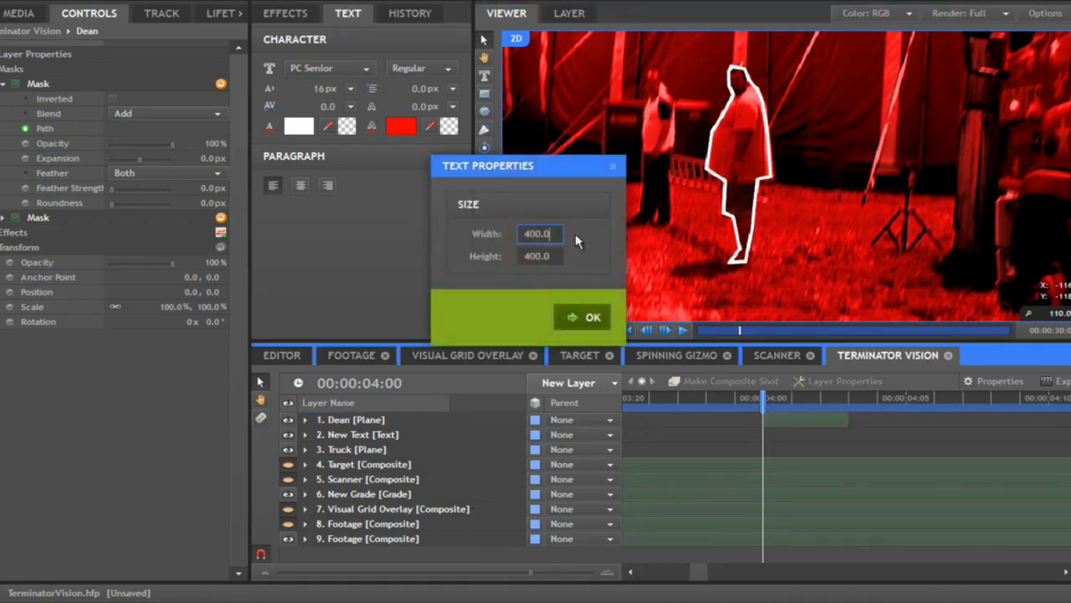
left_click(574, 315)
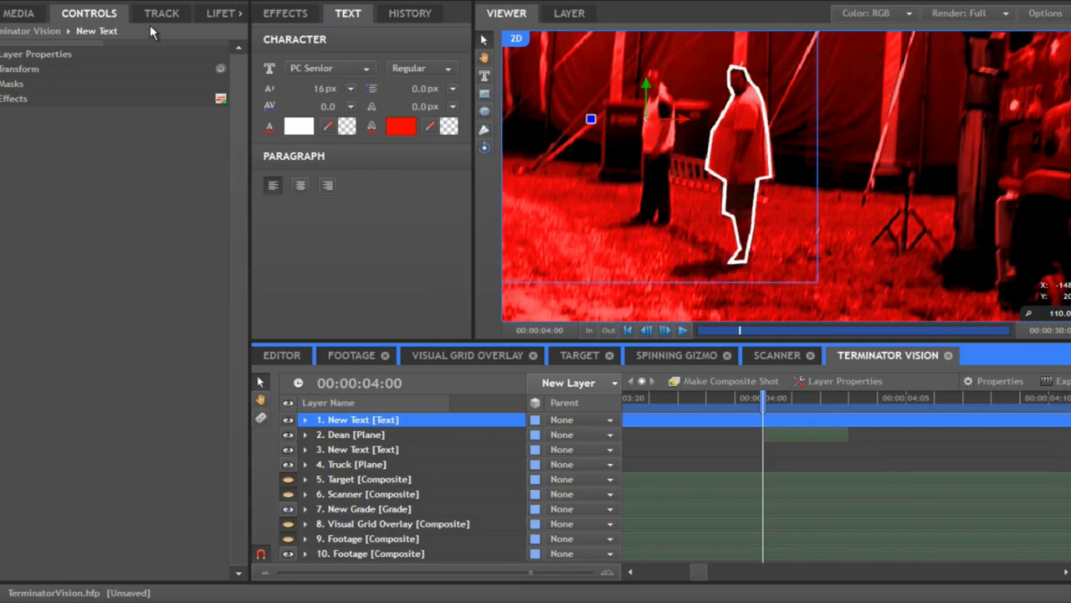
left_click(686, 118)
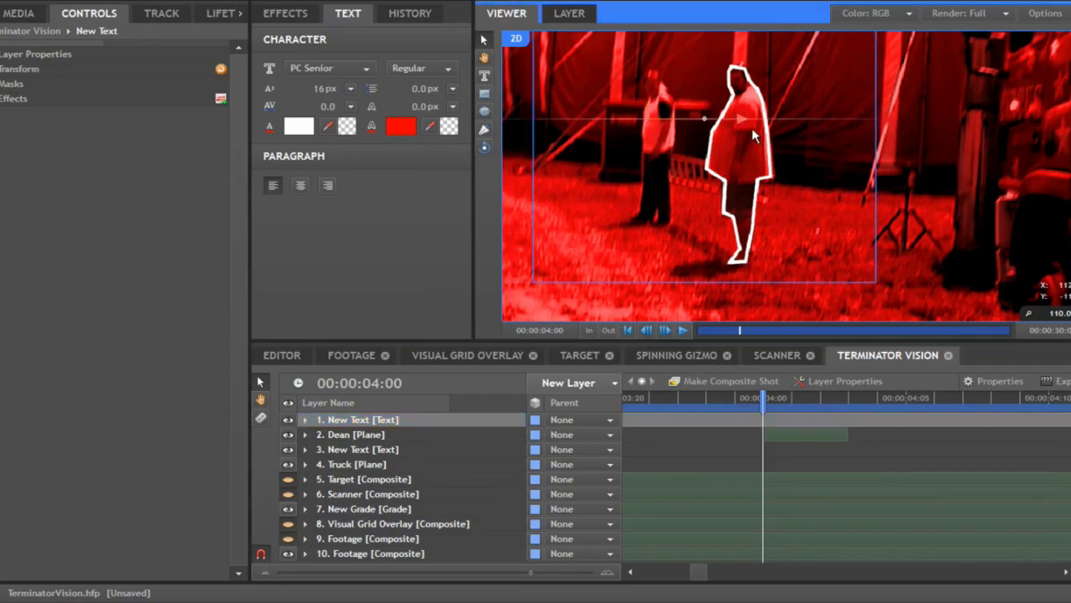
scroll(712, 113, "down", 3)
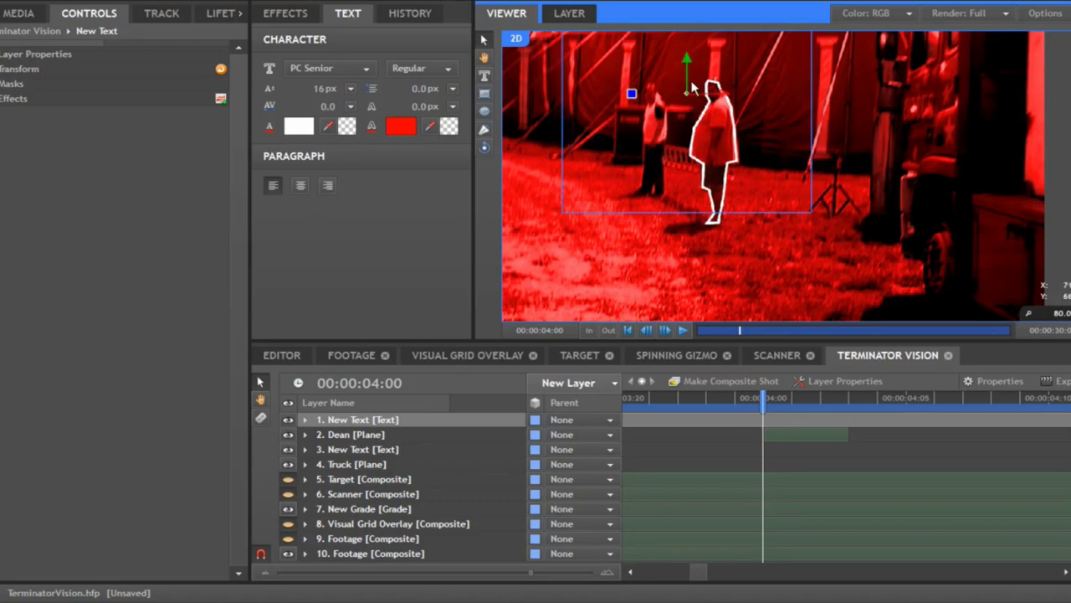
scroll(632, 94, "down", 1)
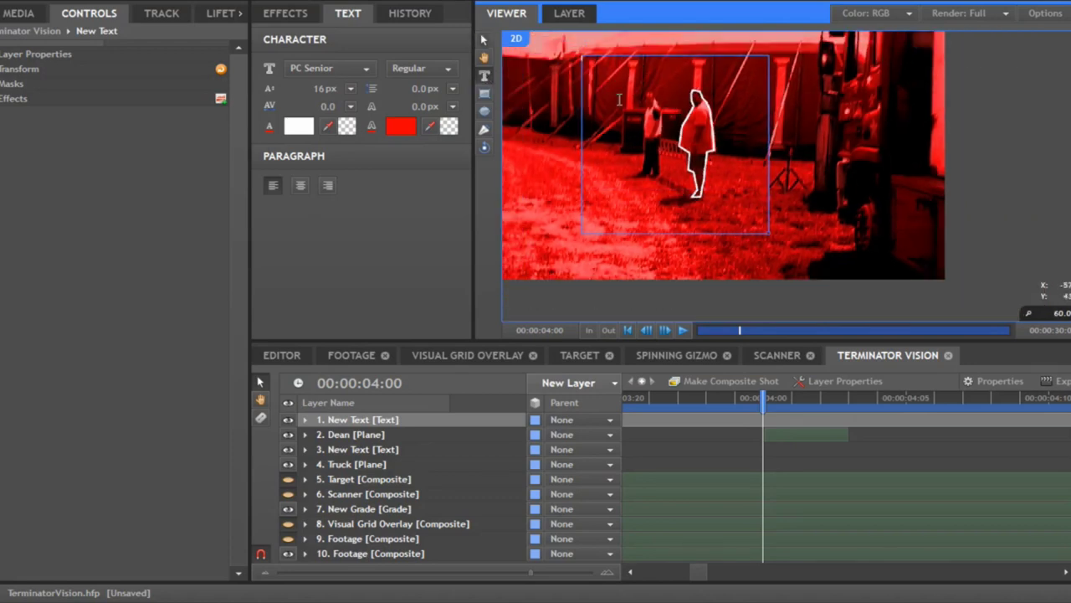
scroll(615, 98, "up", 1)
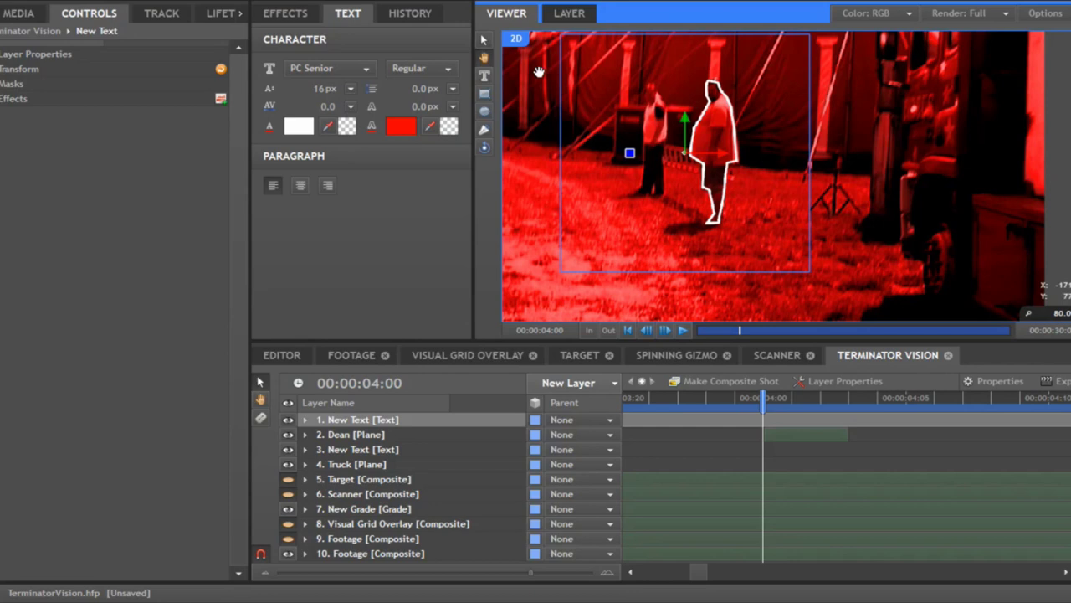
scroll(627, 134, "up", 4)
scroll(647, 172, "up", 2)
Step: Type 'HUMAN BEING' and the man's name as the first two readout lines
left_click(484, 75)
type("HUMAN ")
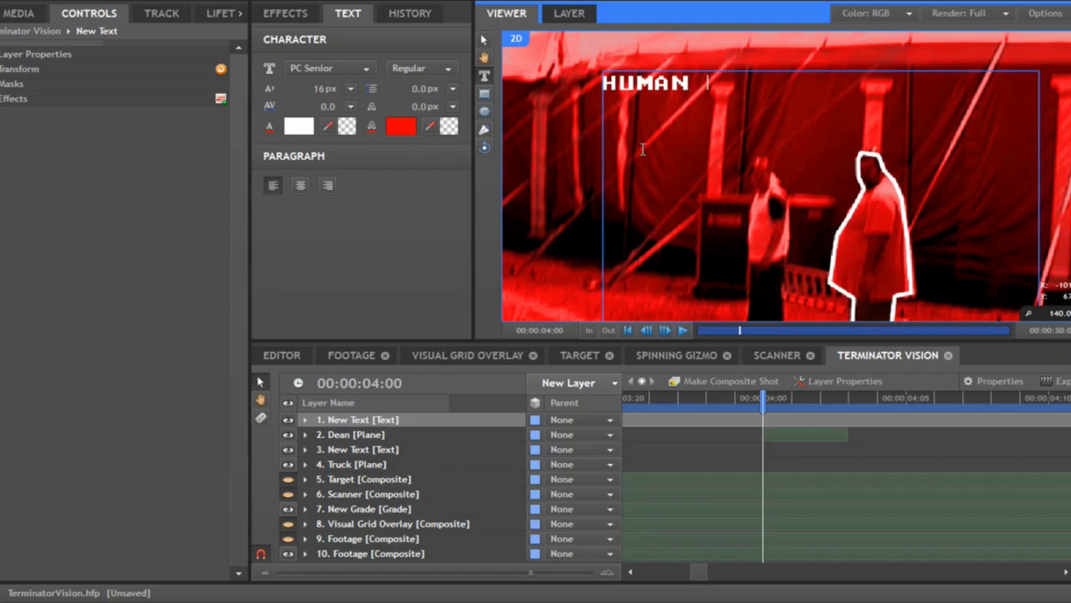
type("BEING")
key("Return")
type("DEAN")
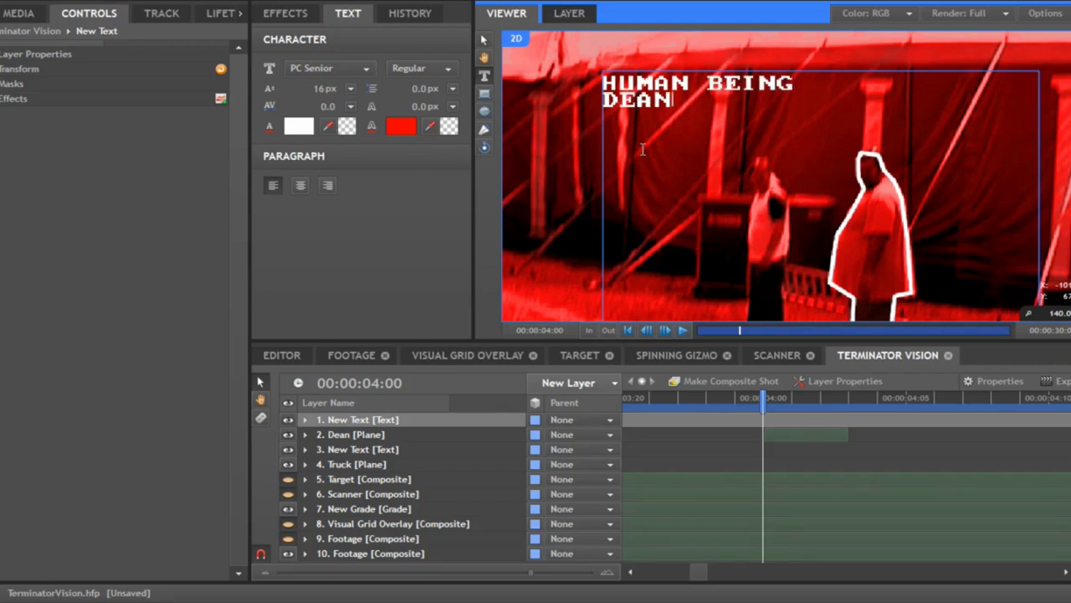
type(" NOLABN")
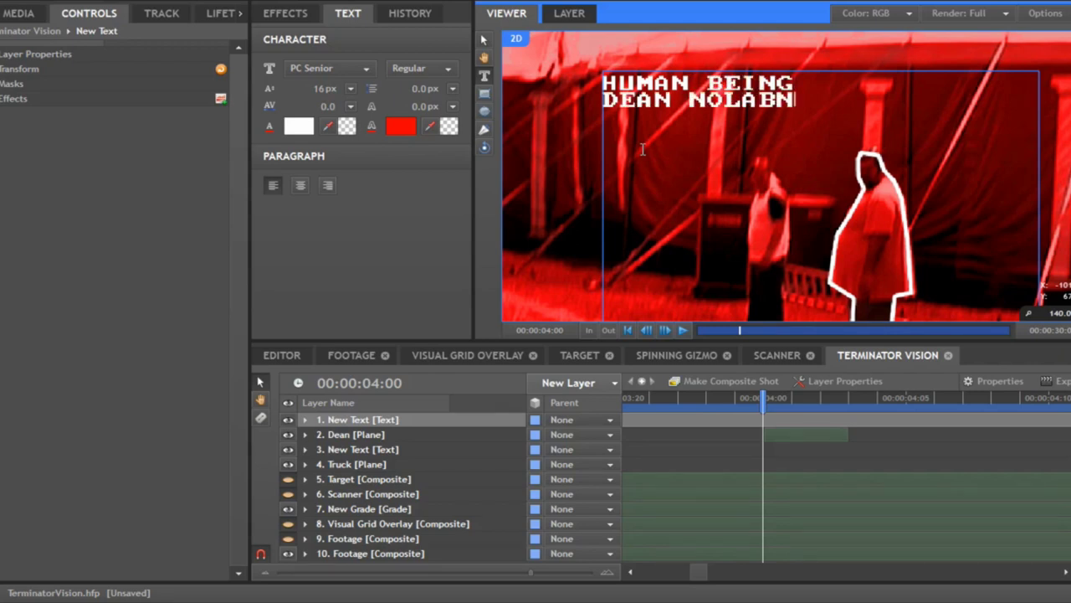
Step: Add '-- MATCH --' (fixing == to --) and 'INITIALING FURTHER SCAN' as lines three and four
type("N ")
type("== MATCH --")
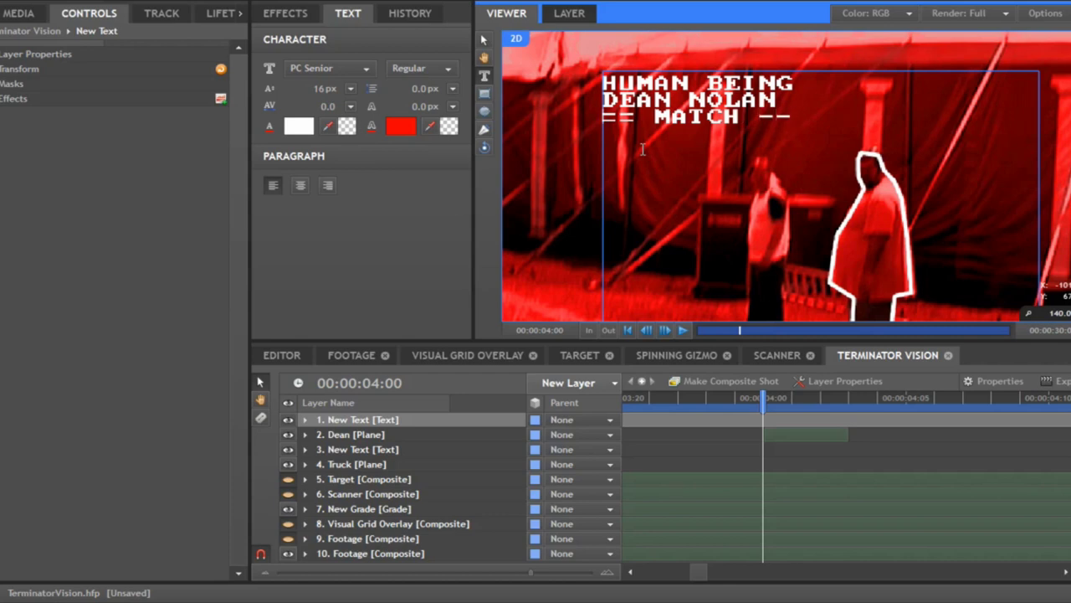
key("Home")
key("shift+Right")
key("shift+Right")
type("-")
key("shift+Right")
type("-")
key("Return")
type("INITIALING FURTHER SCAN")
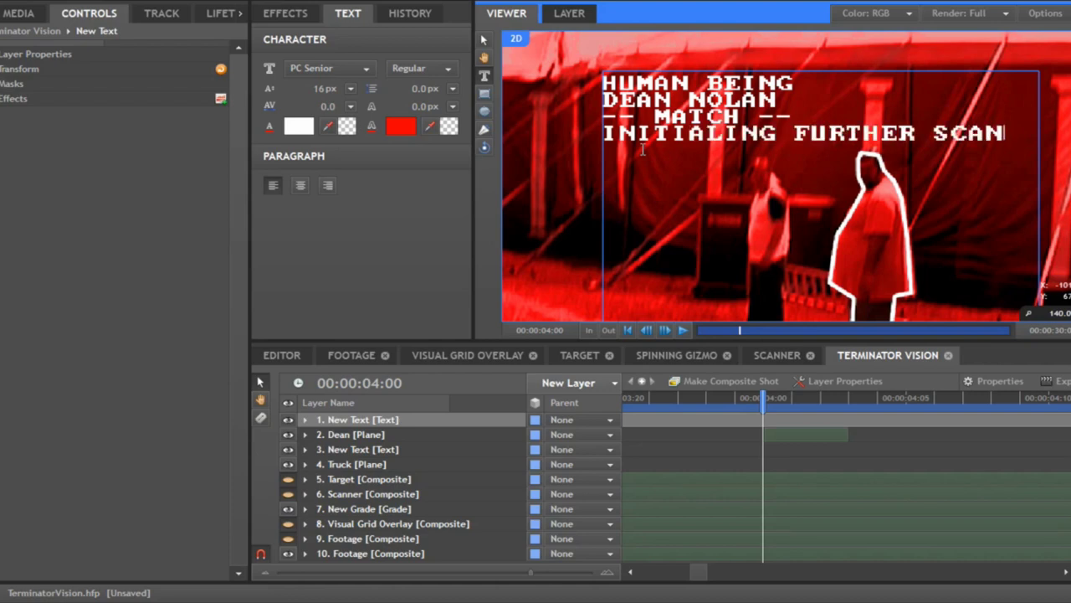
Step: Trim the readout text layer to 17 frames starting at 4:00
left_click(401, 425)
left_click_drag(533, 574, 371, 576)
left_click_drag(705, 576, 660, 572)
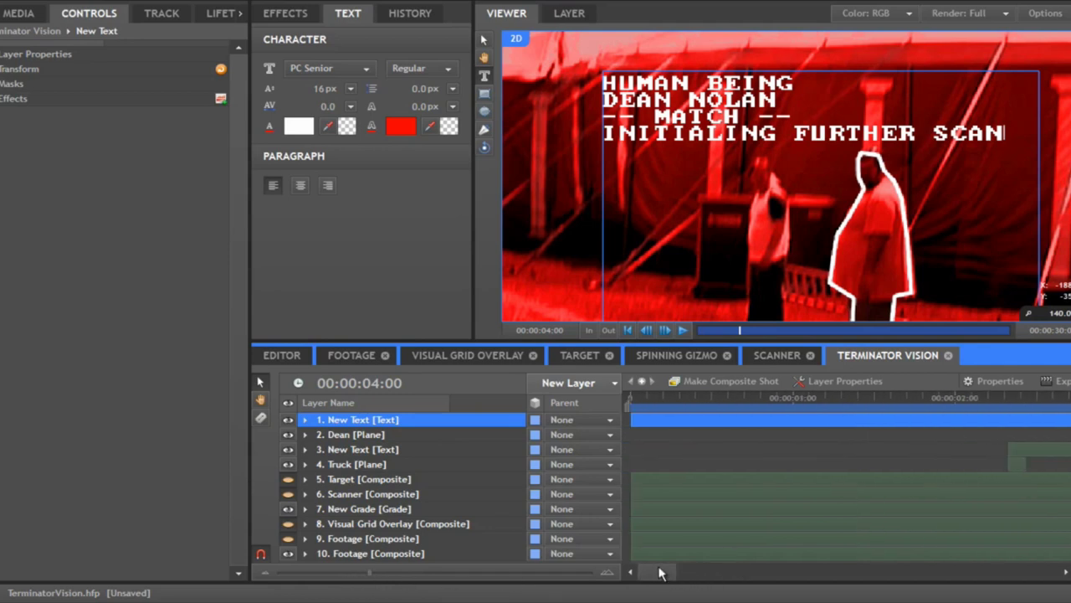
left_click_drag(1009, 457, 781, 457)
left_click_drag(1053, 426, 1016, 427)
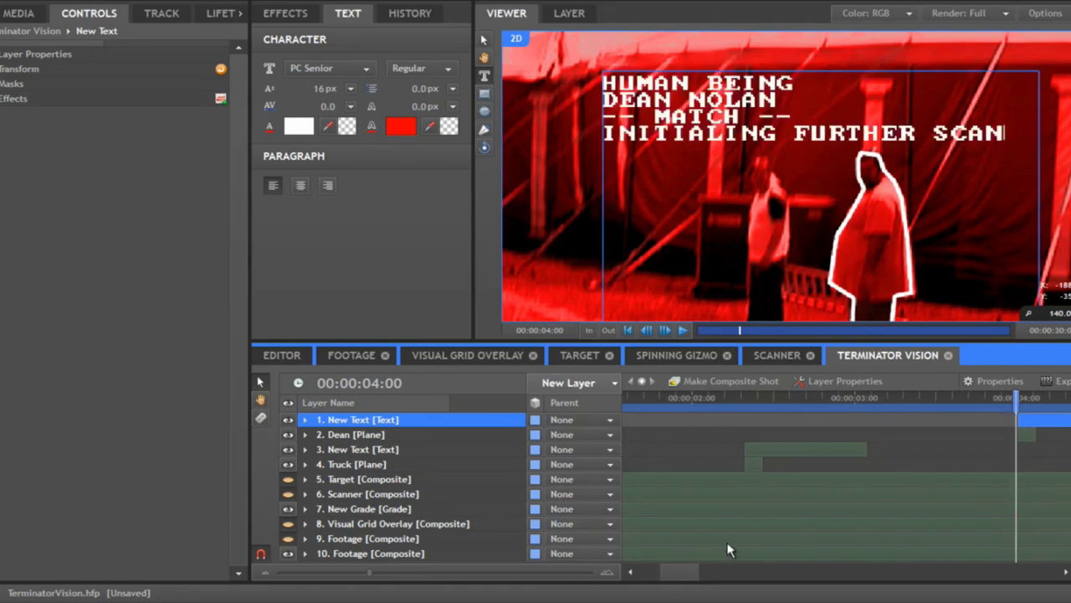
left_click_drag(373, 574, 275, 572)
left_click_drag(1063, 424, 694, 433)
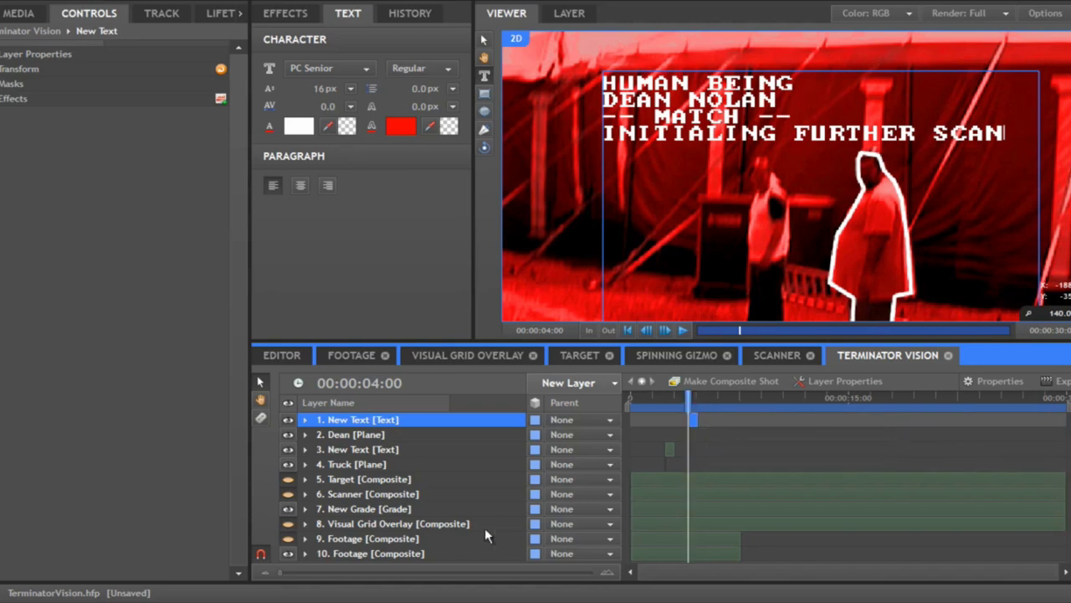
left_click_drag(281, 573, 375, 596)
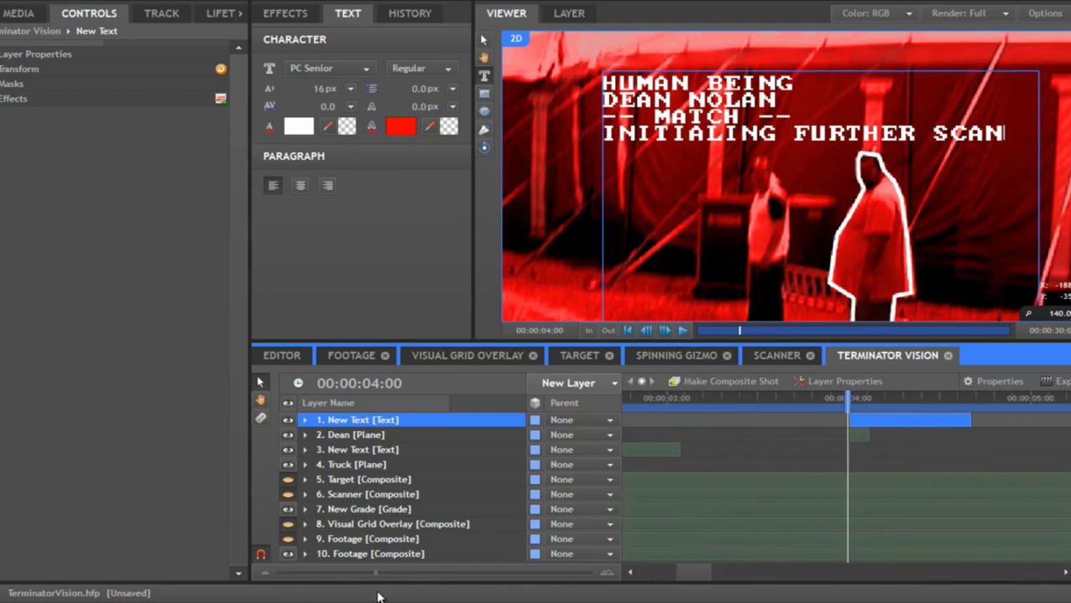
Step: Keyframe the readout's opacity from 100% at 4:08 to 0% at 4:16
left_click(909, 399)
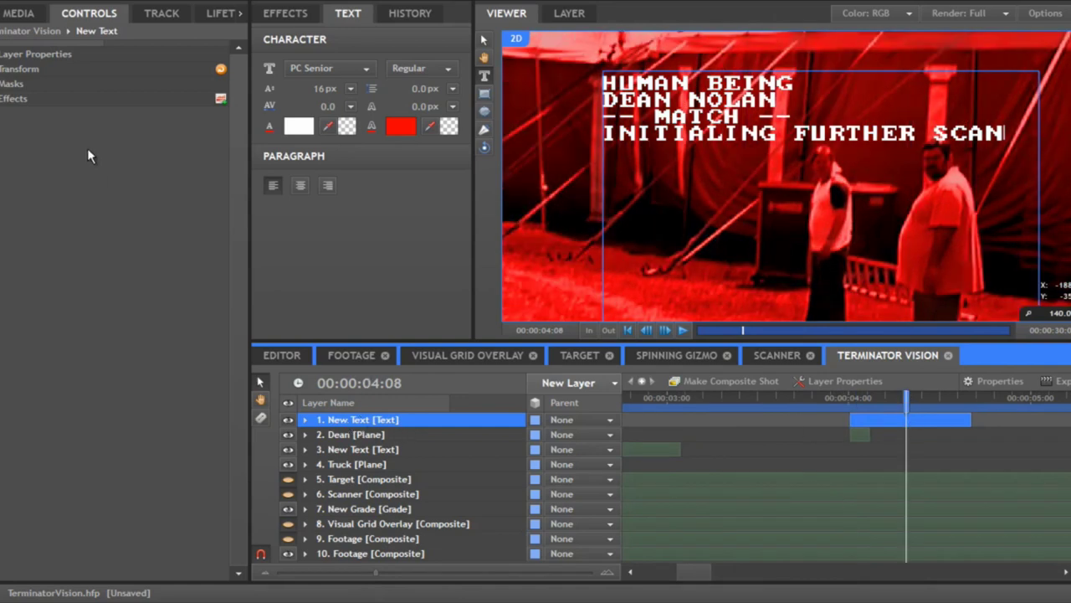
left_click(10, 68)
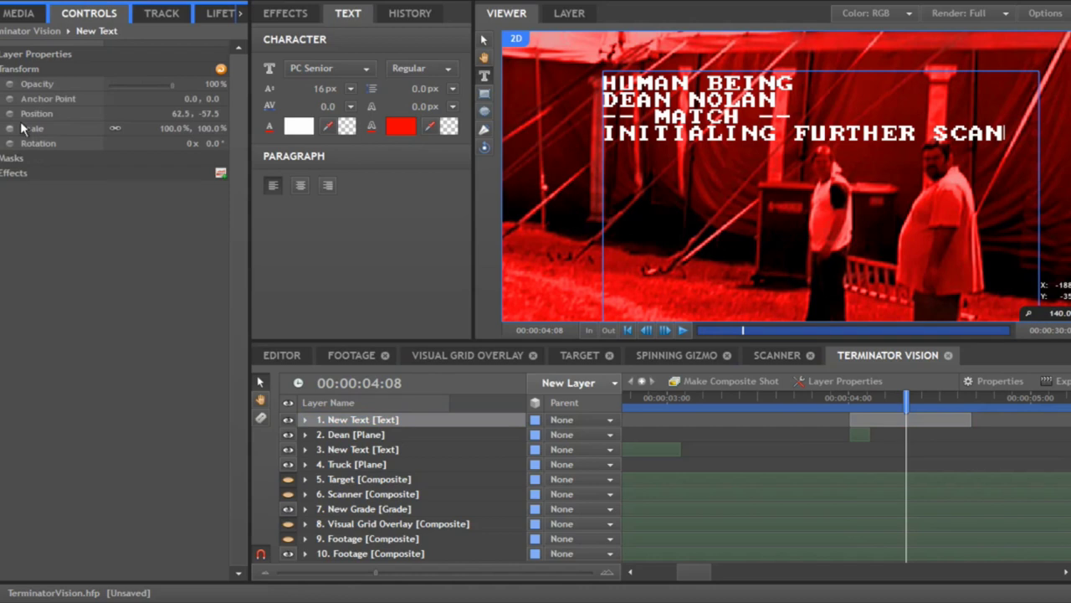
left_click(9, 84)
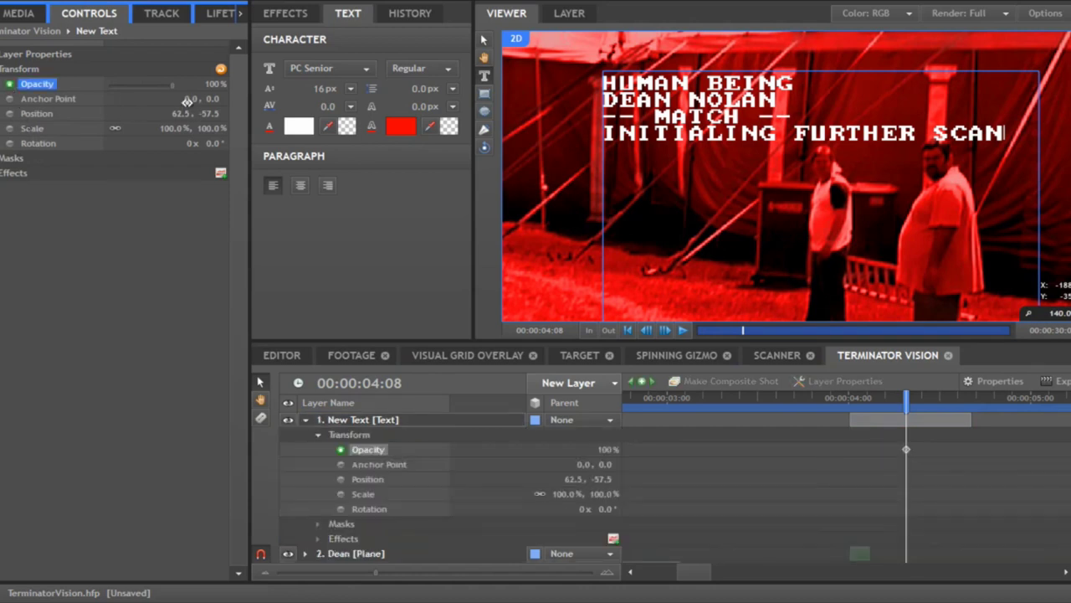
left_click(965, 397)
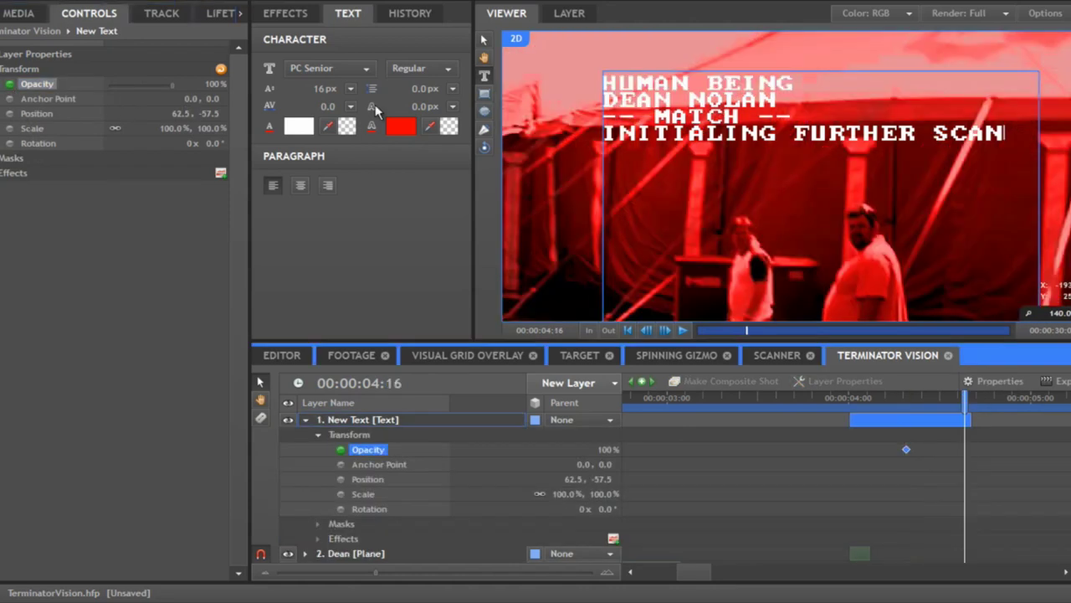
left_click(28, 85)
left_click(10, 85)
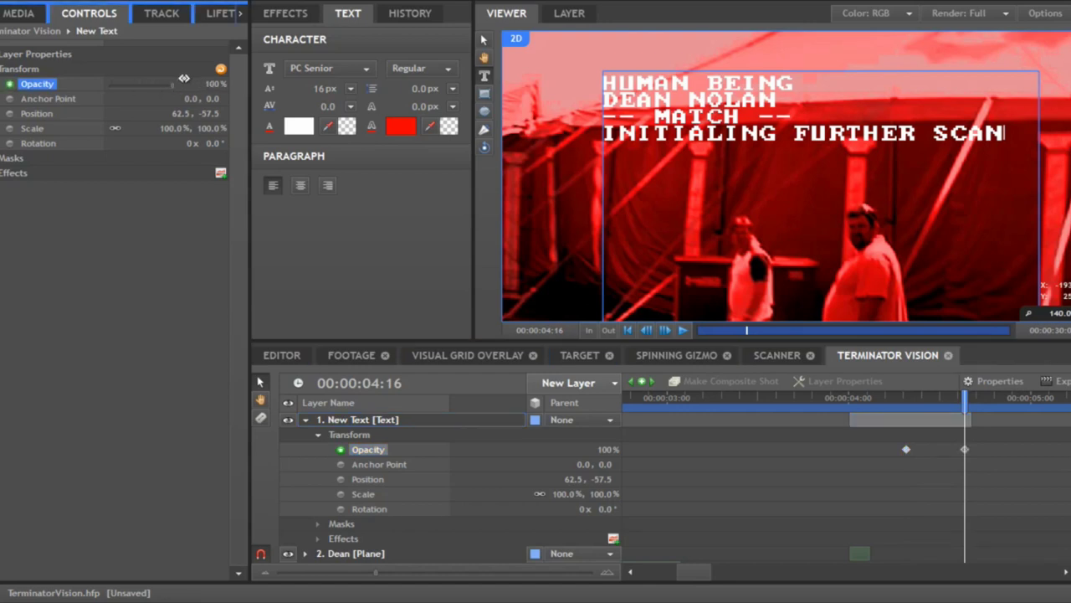
type("0")
key("Return")
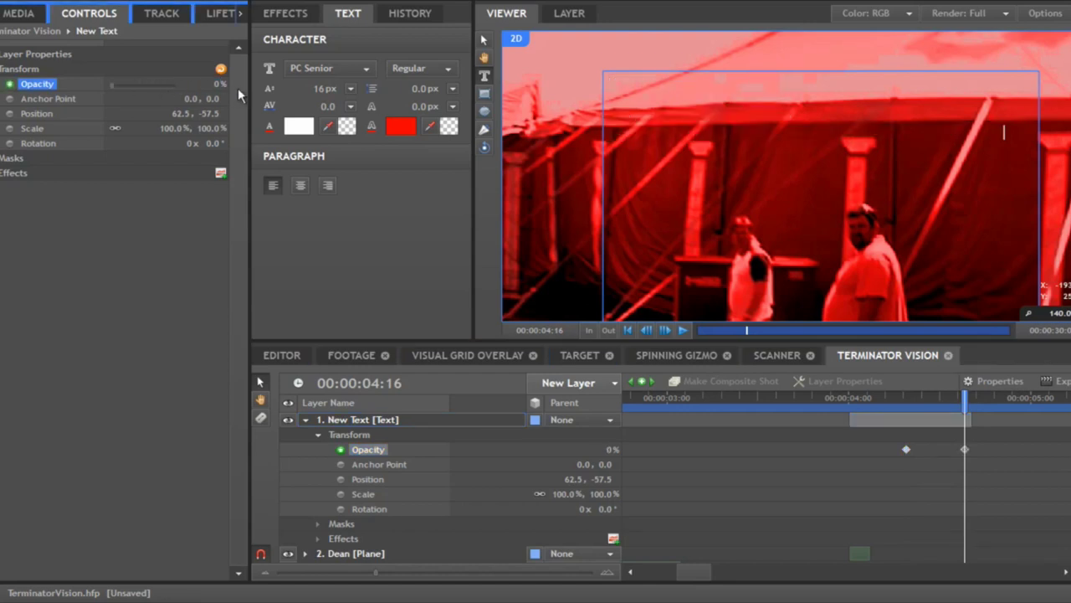
Step: Move the readout text up and to the left in the frame
left_click(848, 398)
left_click(856, 399)
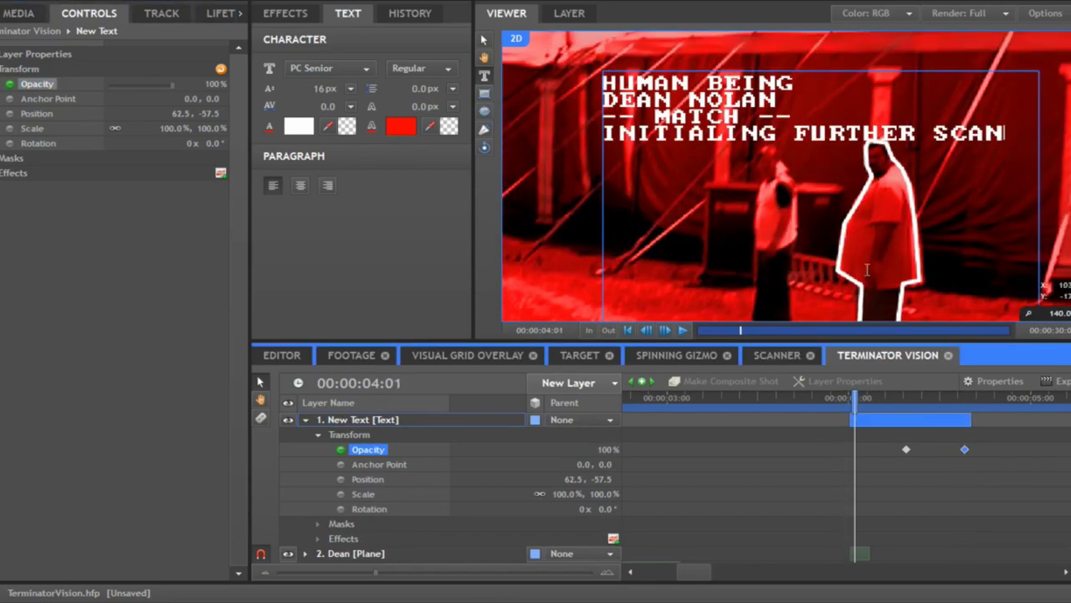
left_click(863, 399)
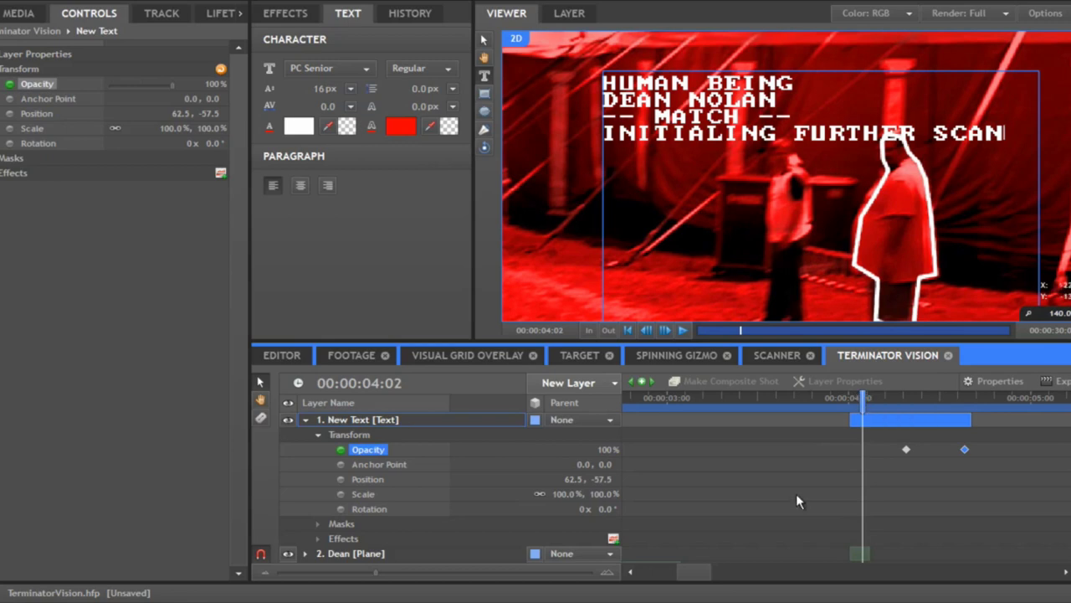
left_click(877, 425)
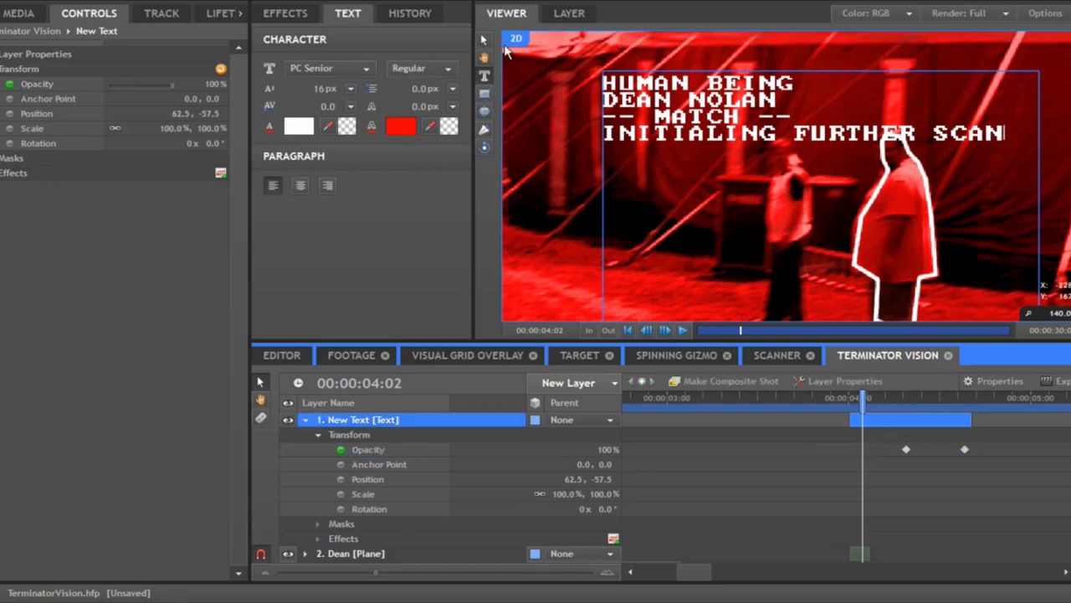
left_click(657, 117)
left_click_drag(657, 117, 586, 81)
left_click_drag(860, 400, 996, 413)
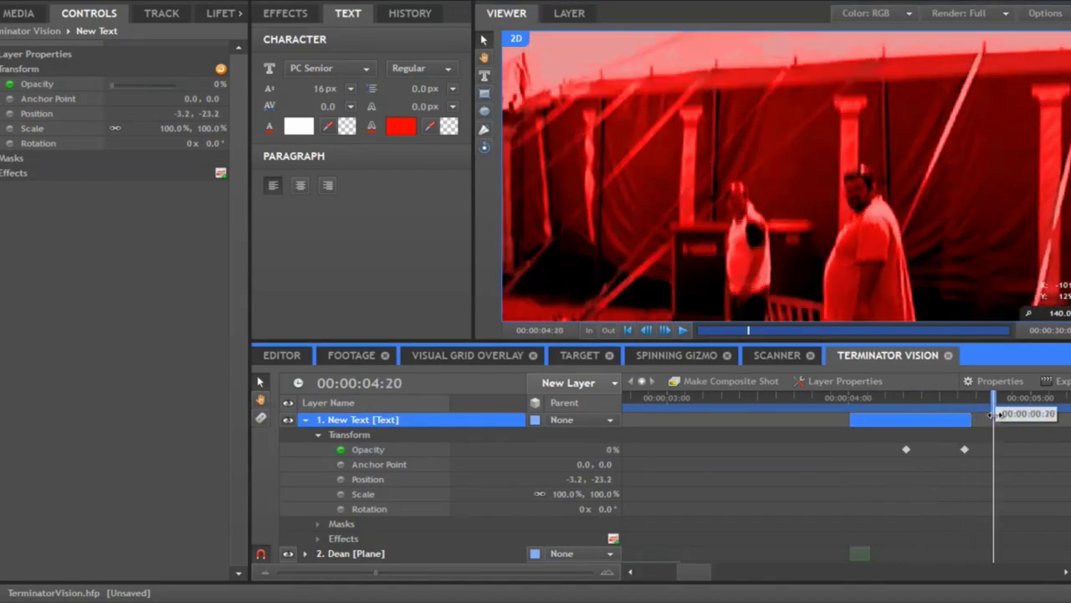
Step: Extend the masked Dean plane's clip past 6 seconds, to about 00:00:02:07 long
left_click(305, 420)
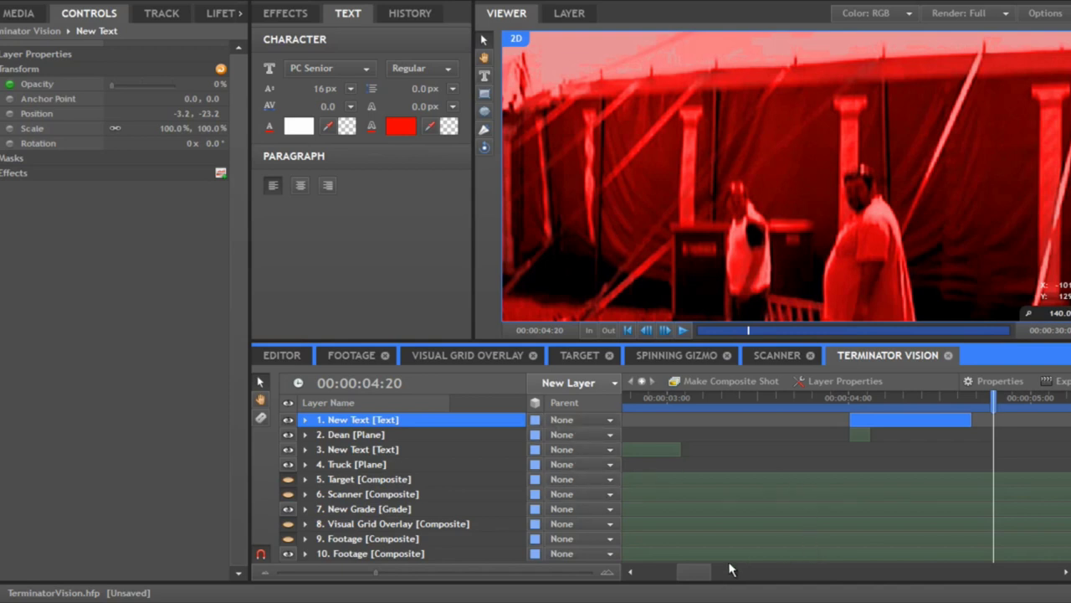
left_click_drag(694, 572, 701, 570)
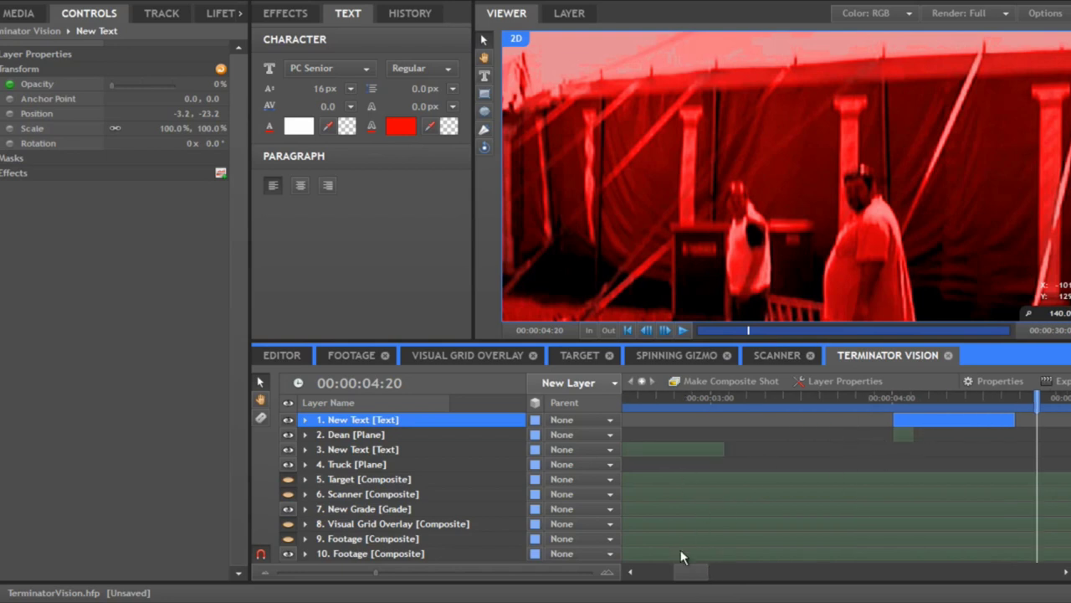
left_click_drag(691, 571, 709, 572)
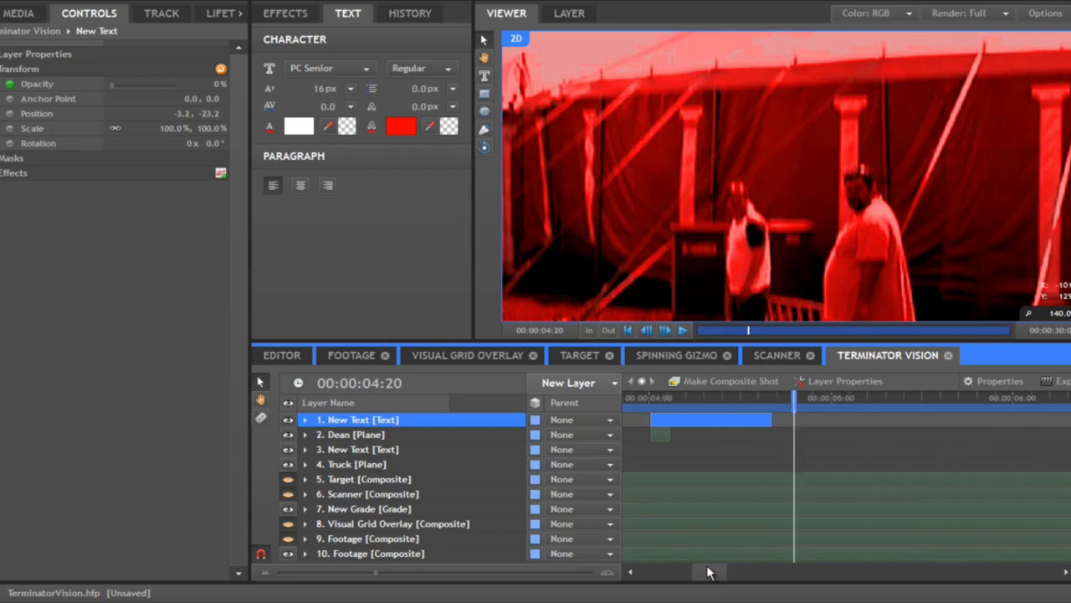
left_click(664, 434)
left_click_drag(667, 435, 1056, 471)
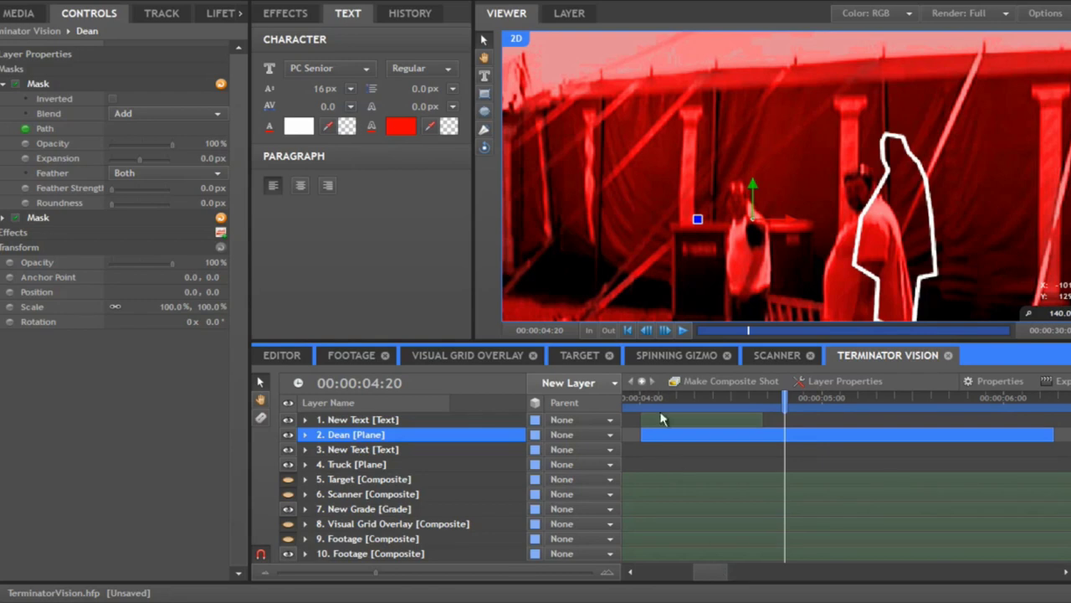
Step: Review the Dean plane's first mask, preview frames 4:01–4:03, then deselect the layer
left_click(641, 397)
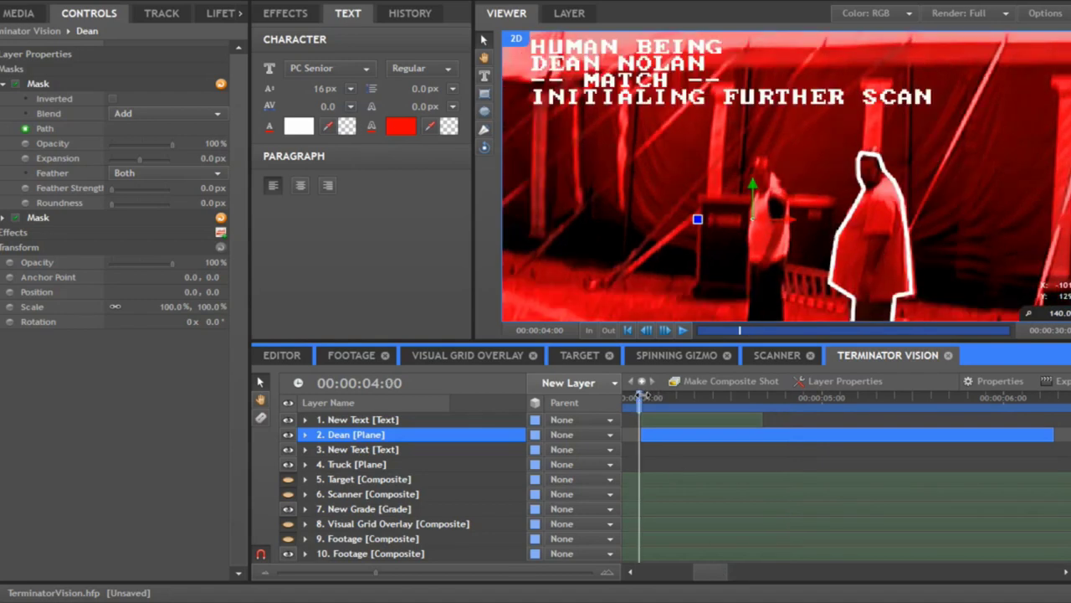
key("Right")
left_click(304, 434)
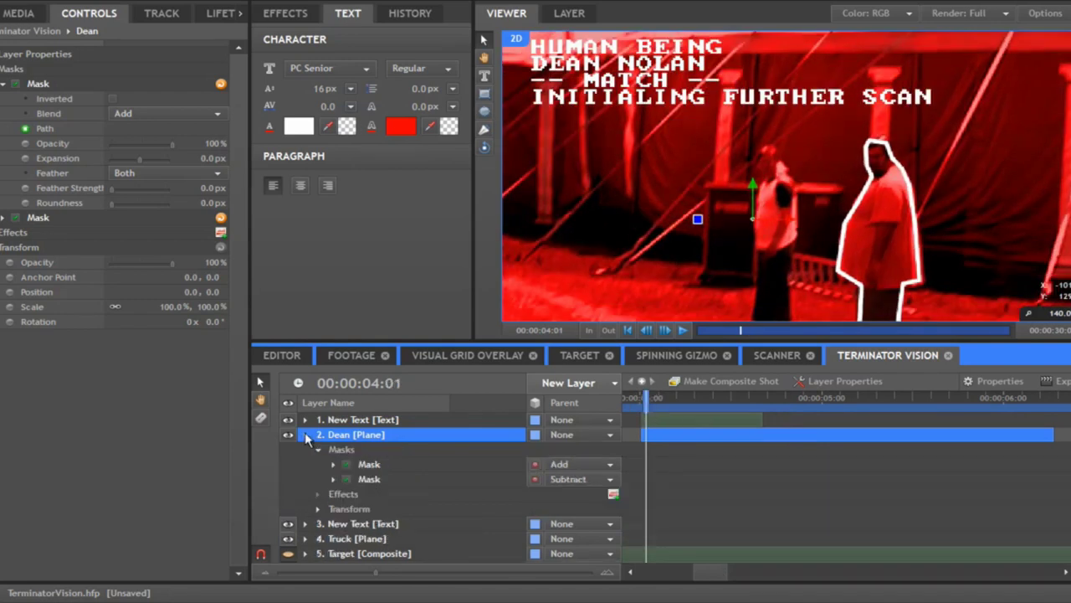
scroll(771, 516, "down", 1)
scroll(772, 516, "up", 1)
left_click(334, 465)
left_click_drag(645, 402, 775, 397)
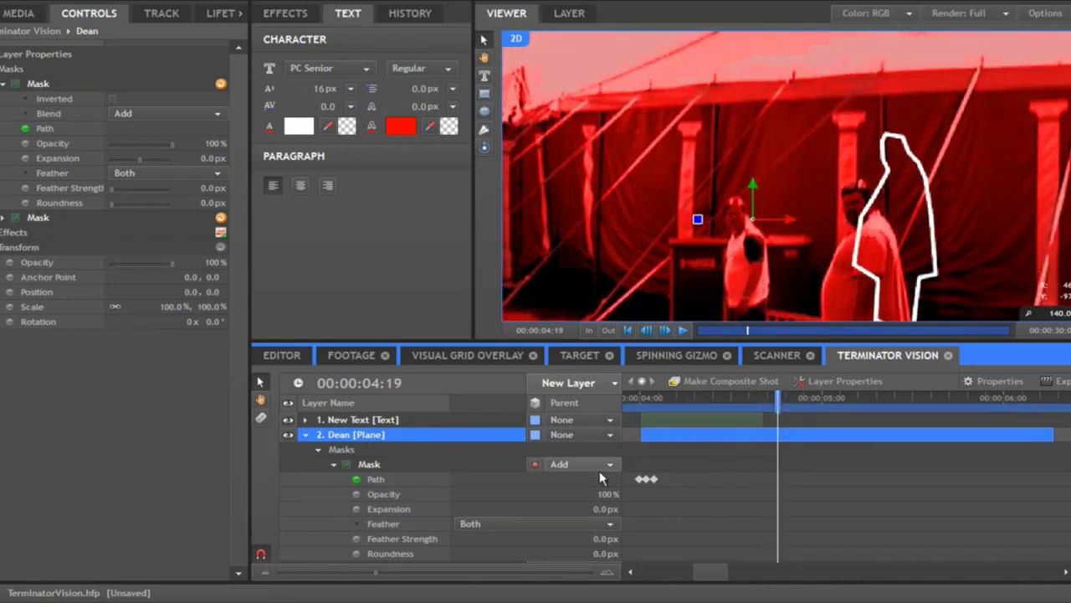
left_click(382, 478)
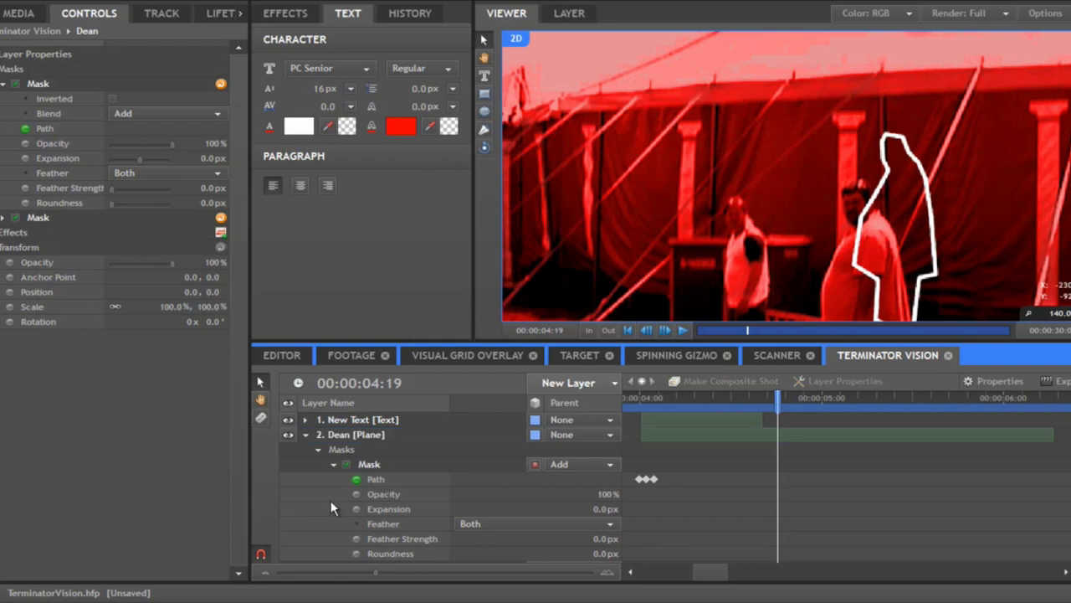
scroll(311, 470, "down", 4)
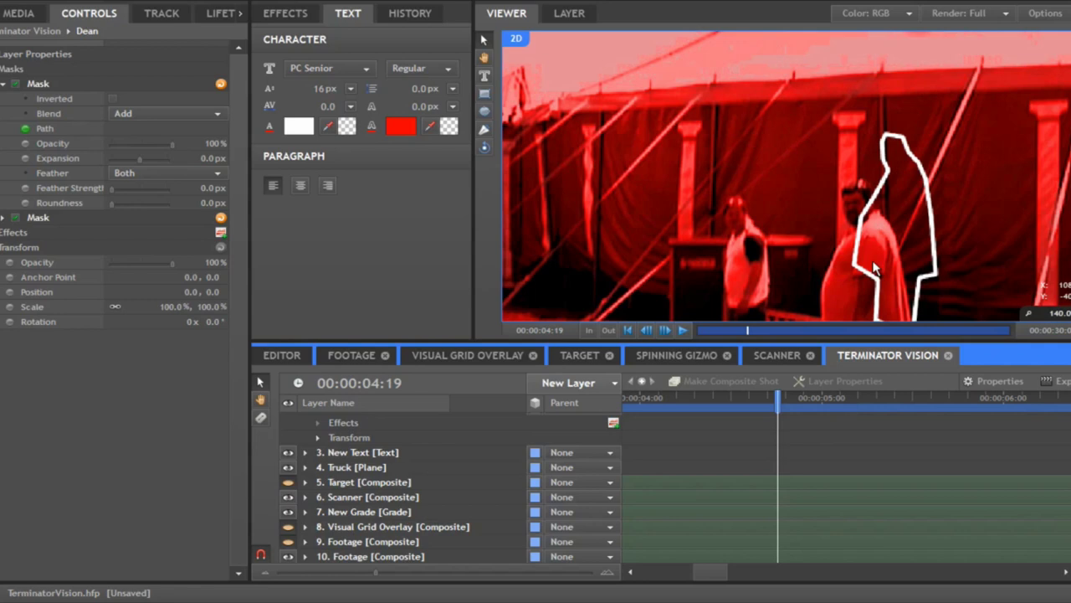
Step: Move the white silhouette mask path into the target grid near the truck
scroll(749, 214, "down", 4)
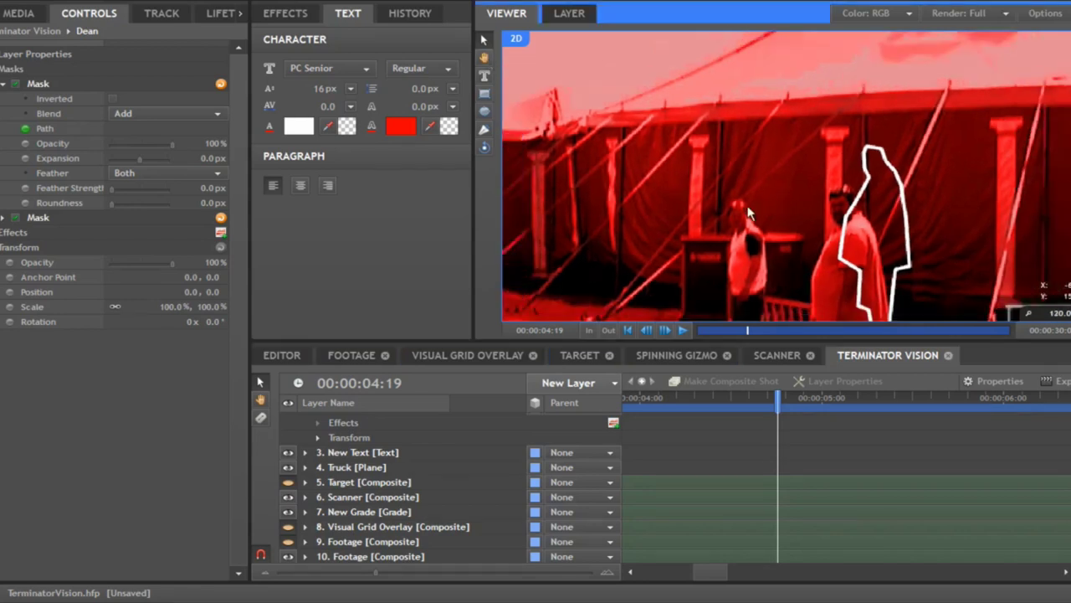
left_click_drag(851, 256, 653, 141)
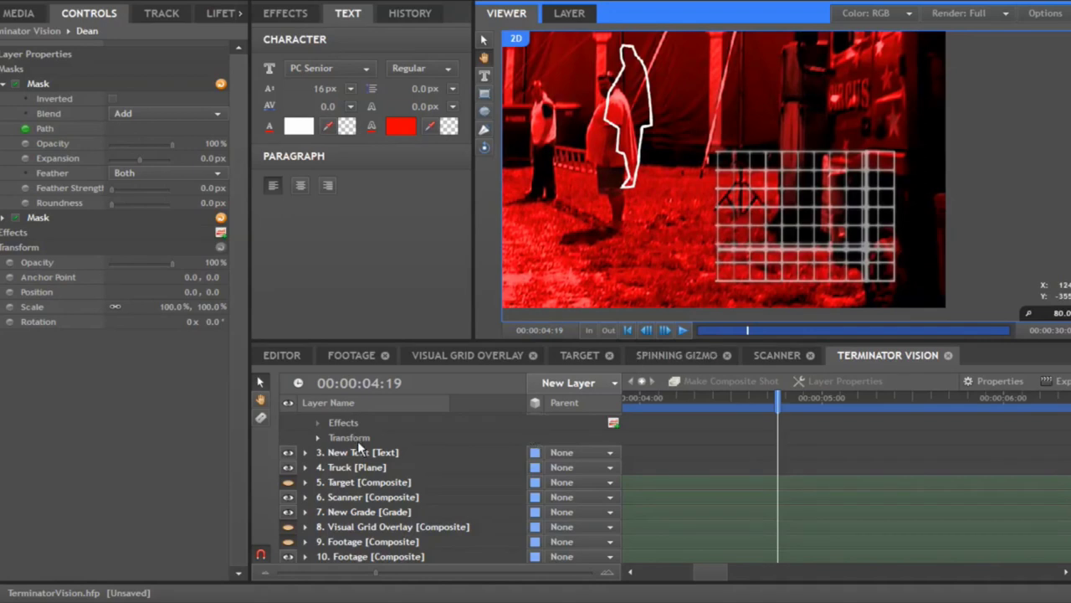
scroll(358, 449, "up", 3)
left_click(376, 439)
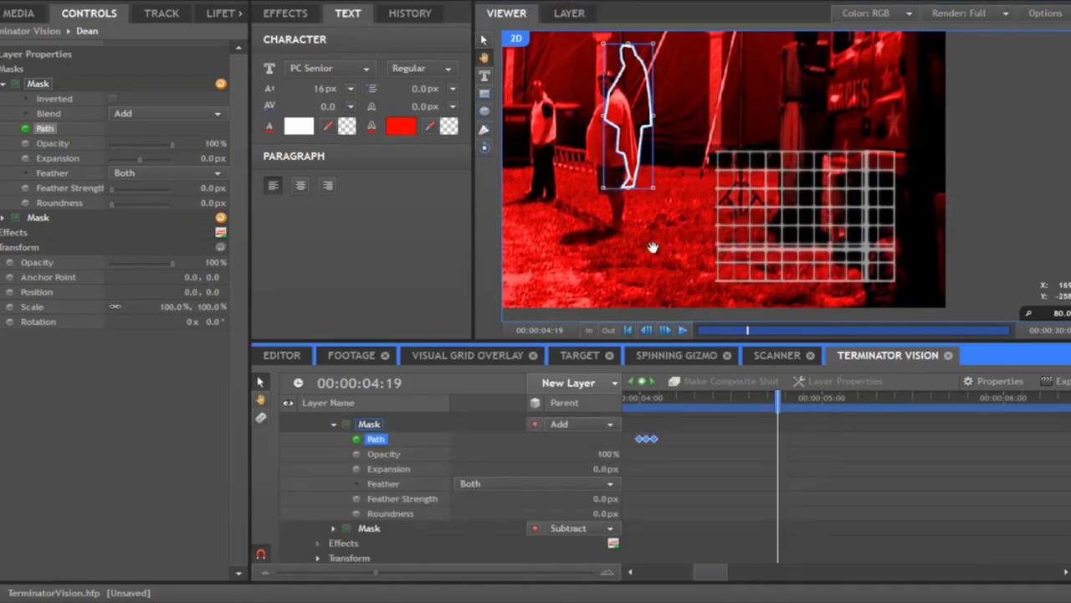
left_click(484, 40)
left_click_drag(636, 129, 647, 140)
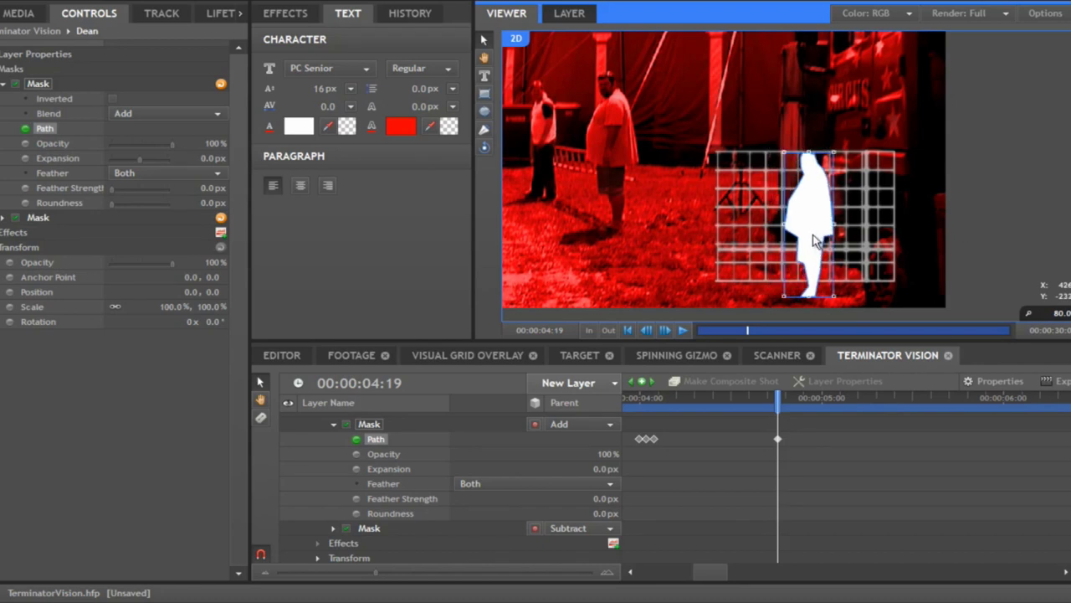
left_click_drag(813, 240, 810, 238)
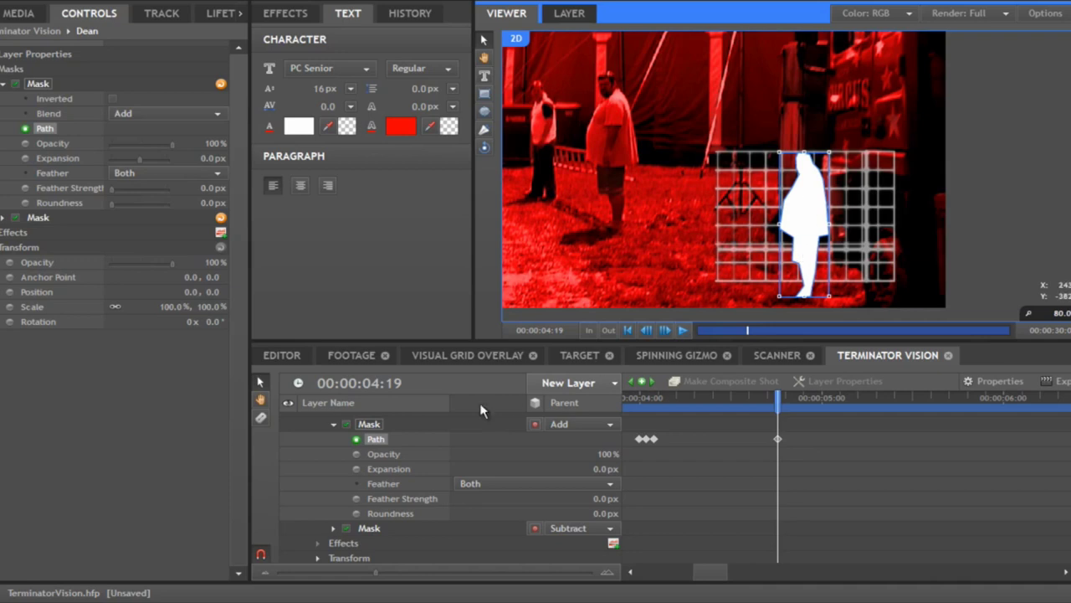
Step: Delete the Subtract mask from the Dean layer
left_click(368, 528)
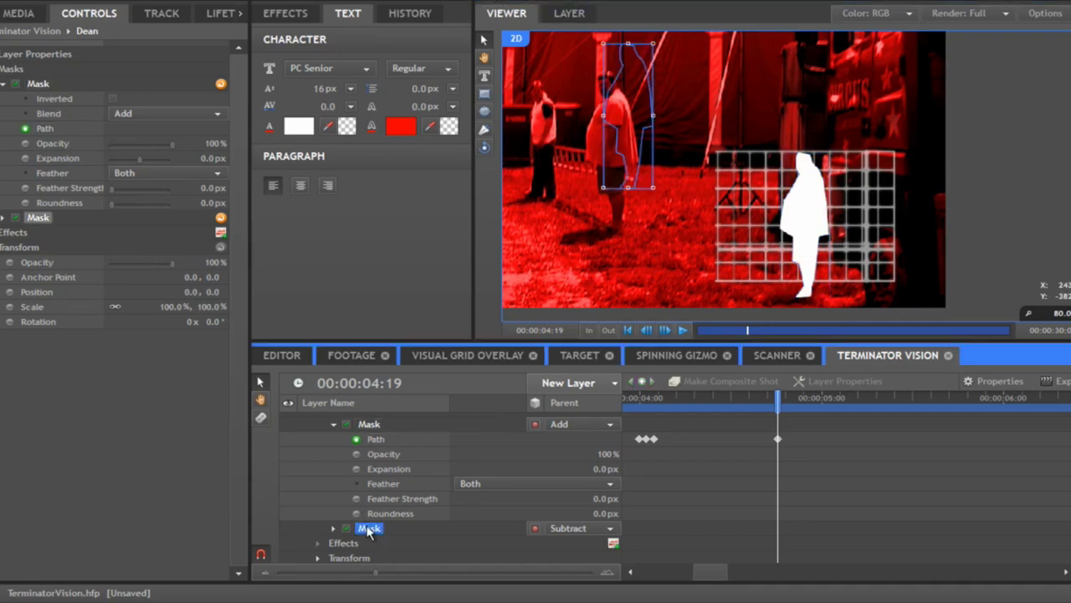
key("Delete")
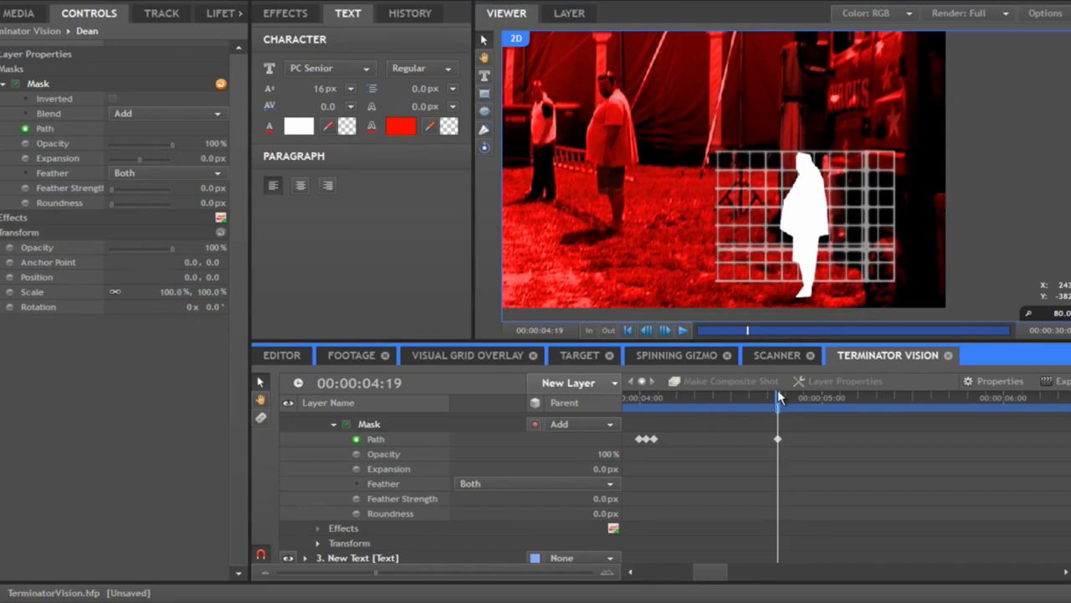
scroll(365, 436, "up", 2)
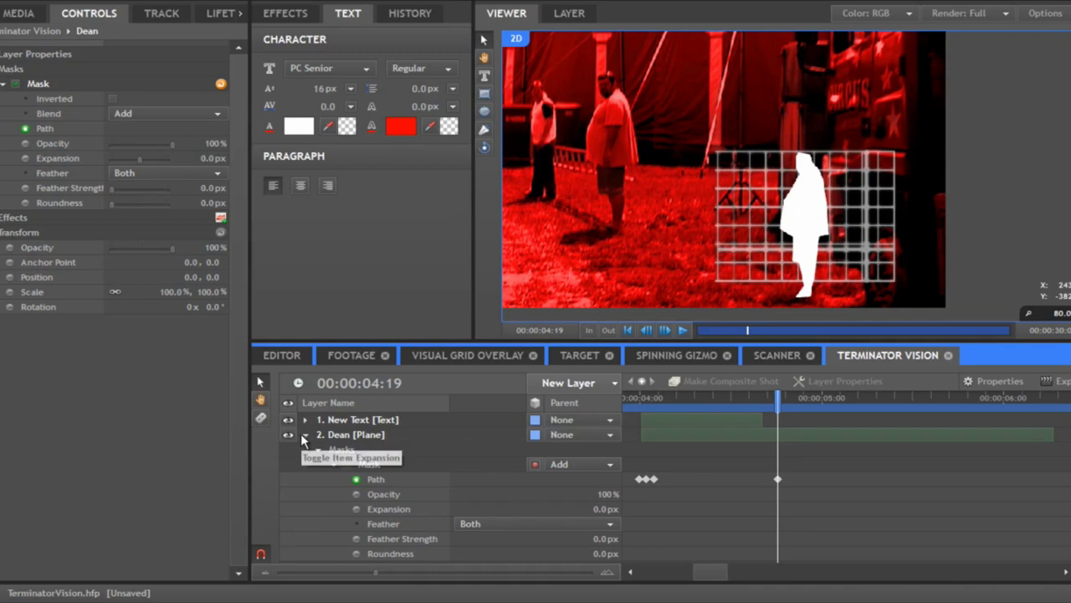
left_click(304, 435)
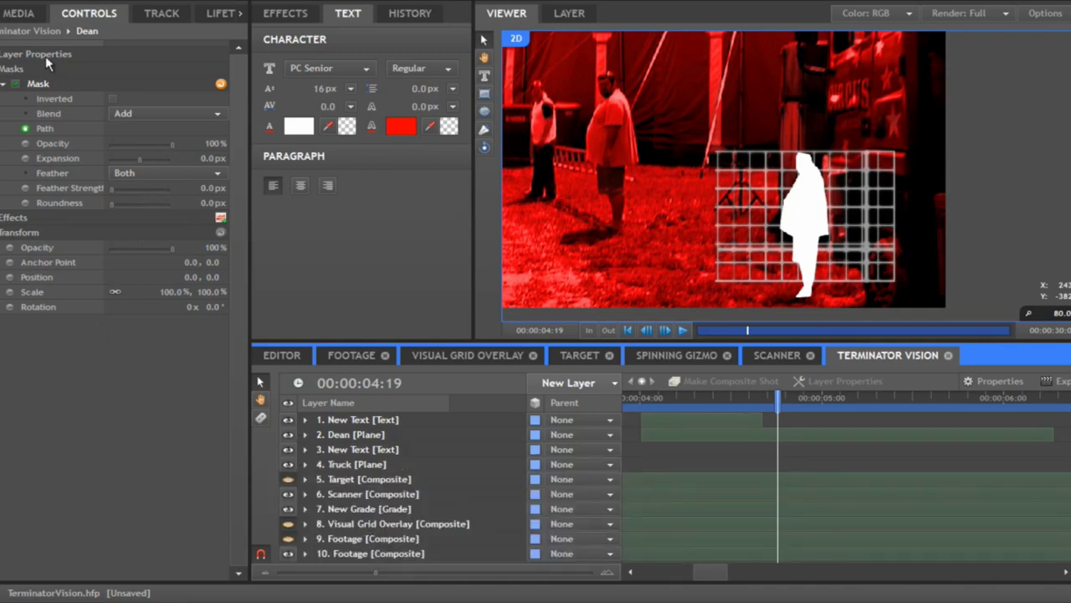
Step: Import DeanPhoto.jpg into the project's Images media
left_click(17, 13)
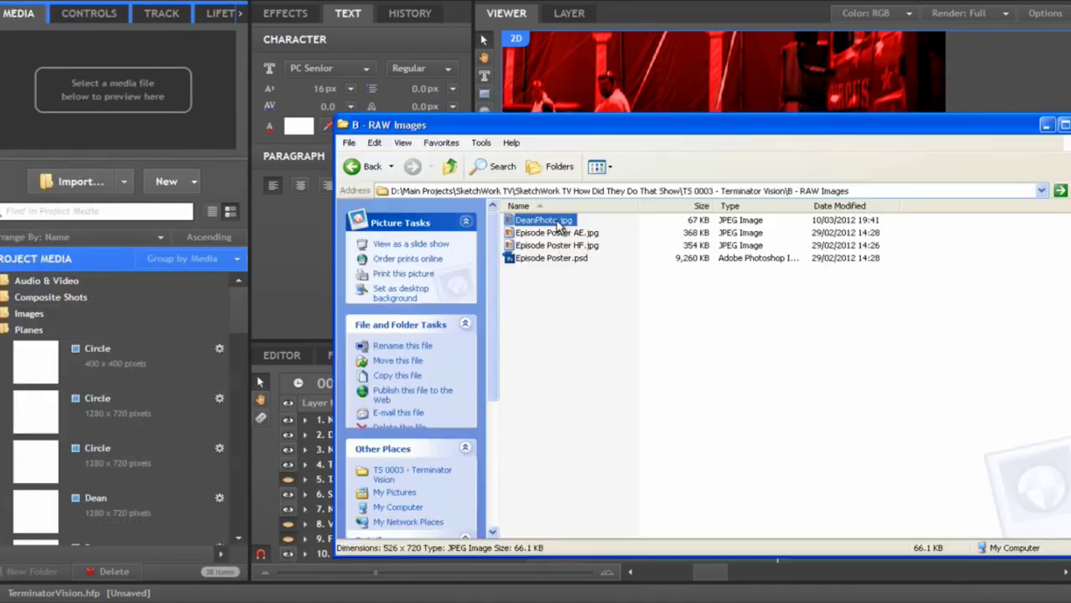
left_click_drag(544, 219, 117, 302)
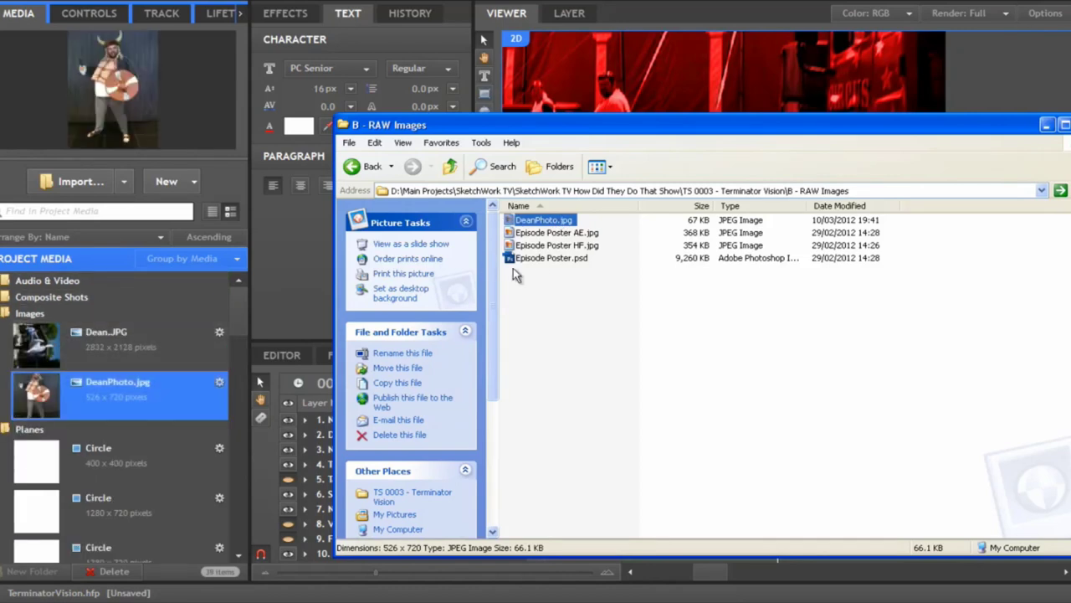
left_click(589, 220)
left_click(298, 259)
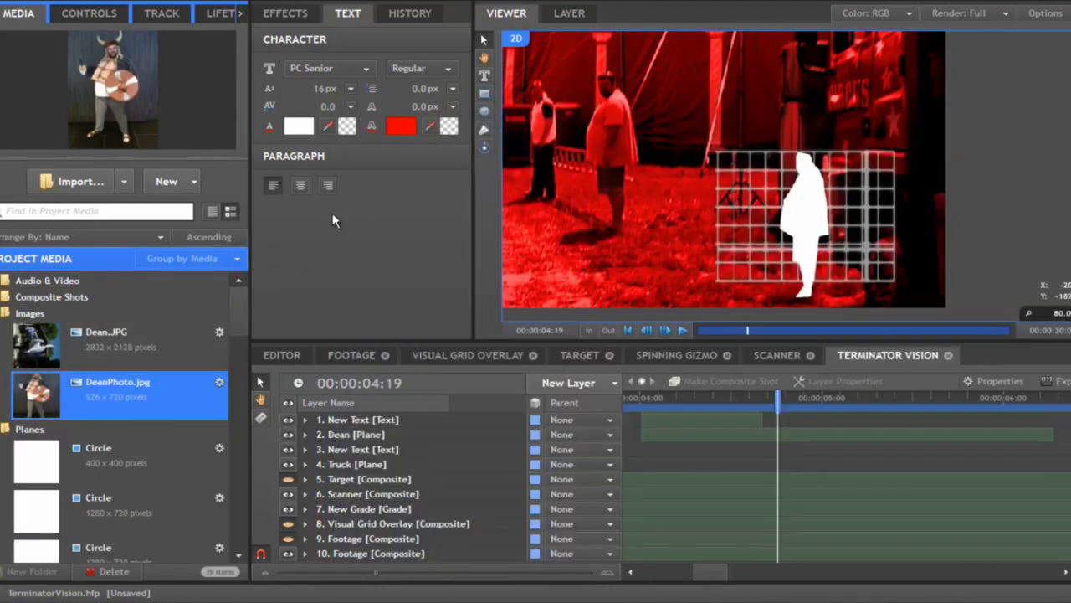
Step: Add DeanPhoto.jpg as the top layer of Terminator Vision and slide it down in the viewer
left_click_drag(40, 393, 643, 423)
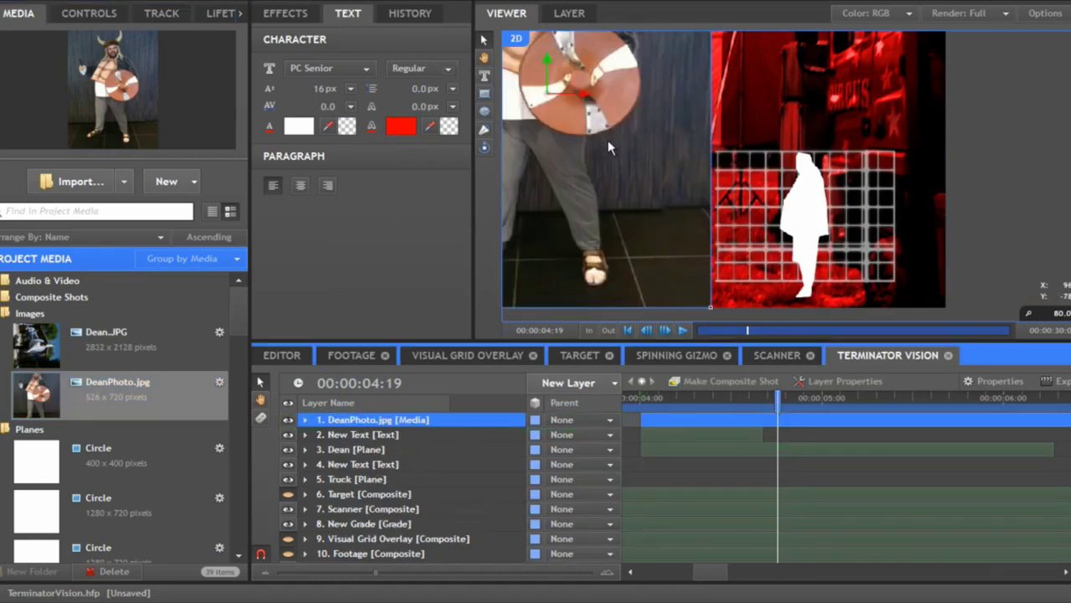
left_click_drag(546, 62, 550, 113)
left_click_drag(560, 149, 840, 198)
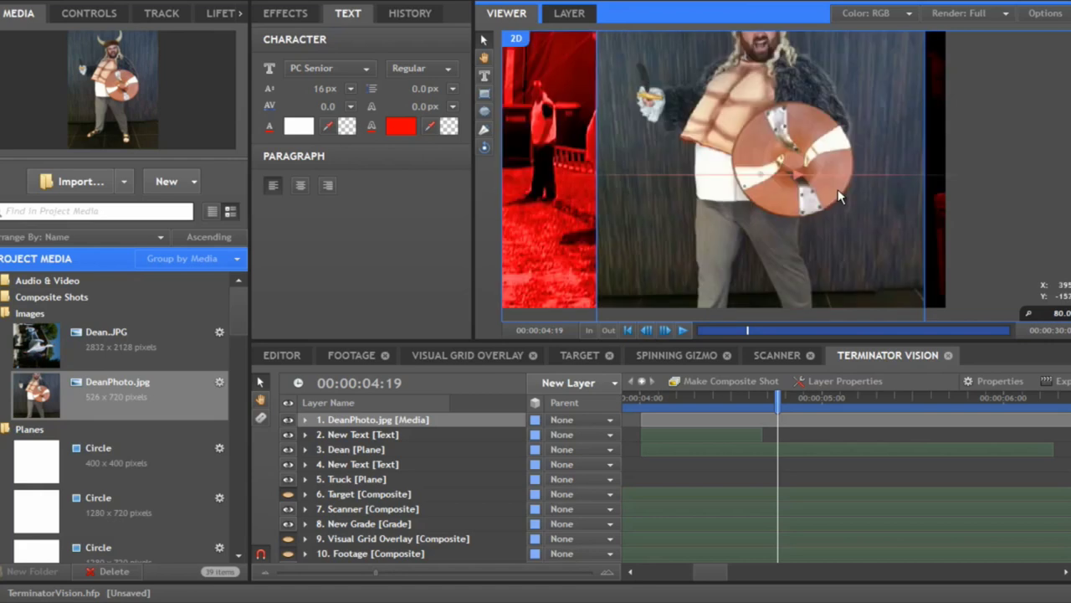
Step: Lower the DeanPhoto layer's Transform opacity to 73%
left_click(89, 13)
left_click(25, 98)
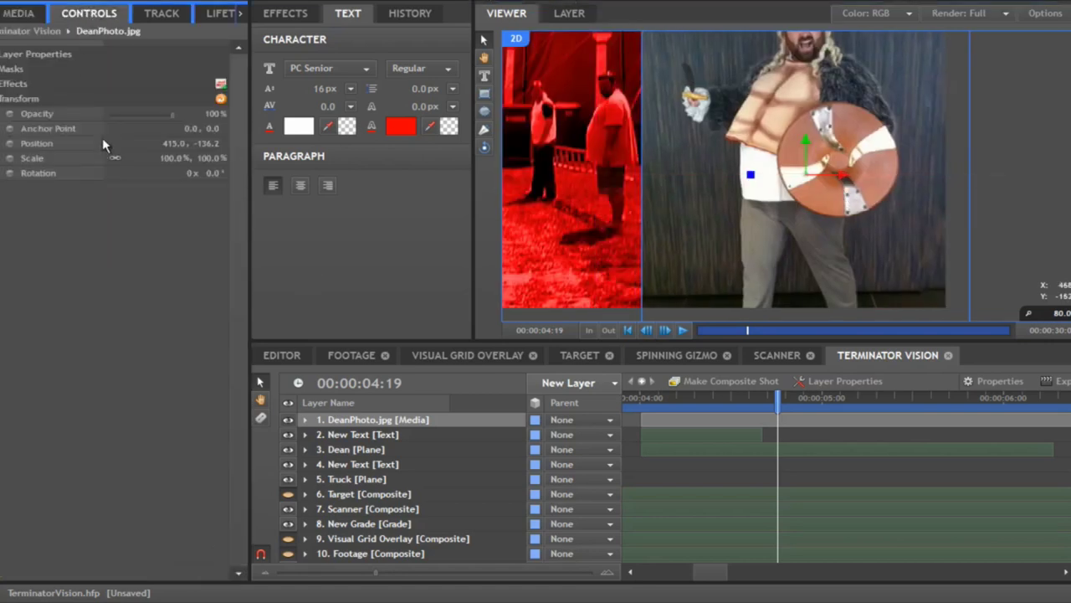
left_click(155, 113)
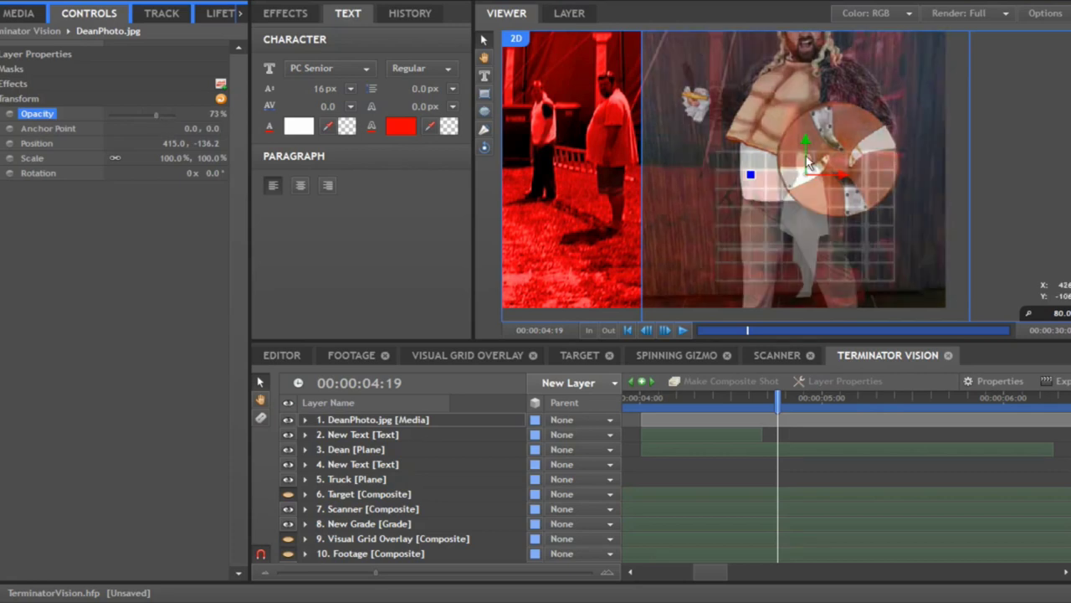
Step: Move the photo further down to 415.0, -431.3 so Dean's horned head sits over the target grid
left_click_drag(806, 145, 792, 323)
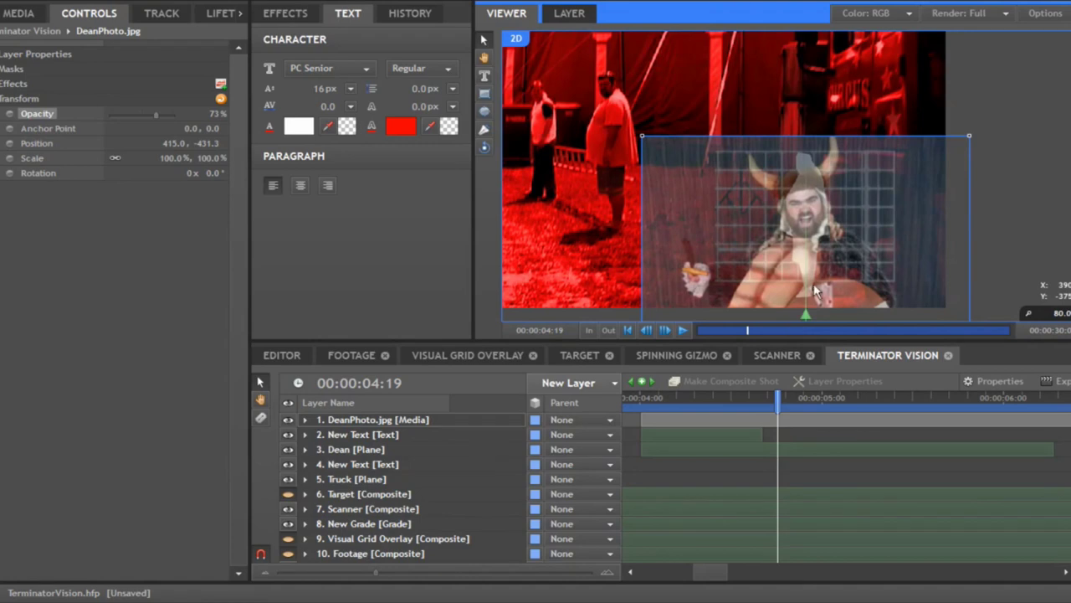
scroll(829, 259, "down", 1)
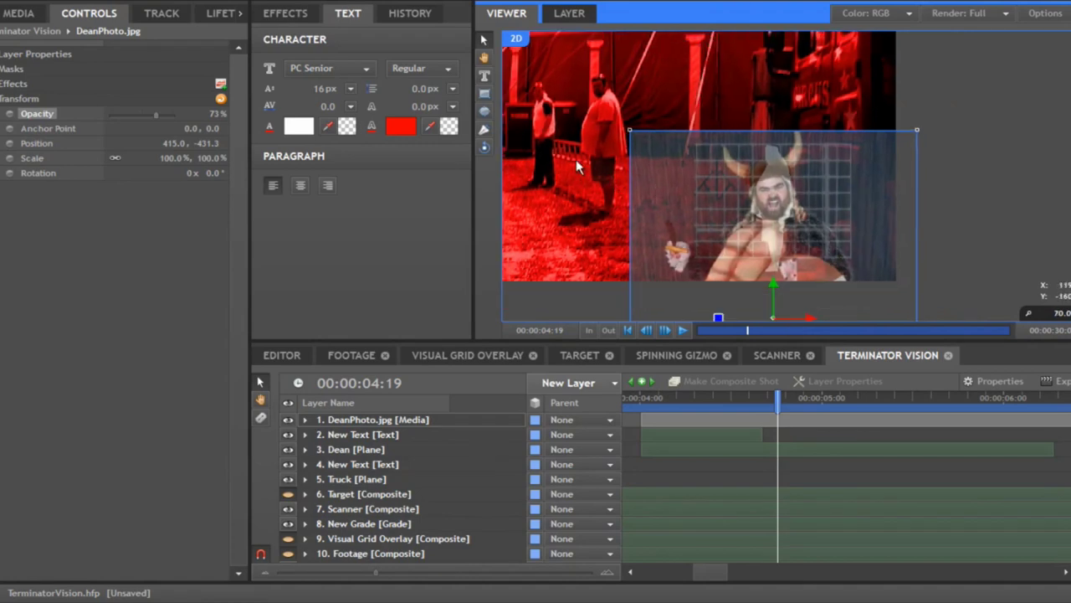
left_click(484, 57)
scroll(755, 225, "up", 1)
left_click_drag(755, 225, 713, 206)
scroll(728, 171, "up", 1)
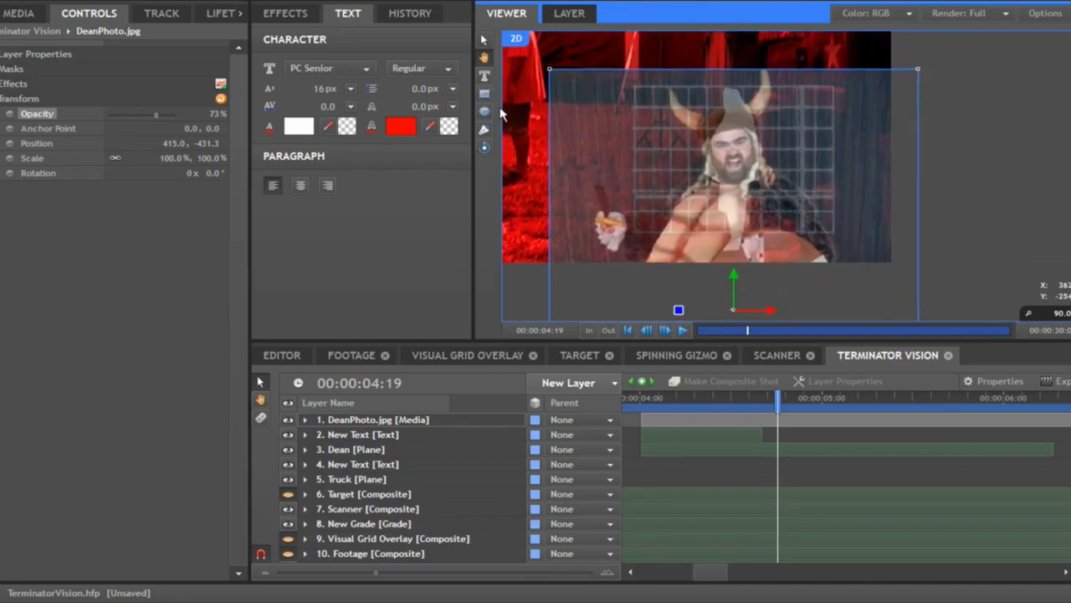
left_click(485, 126)
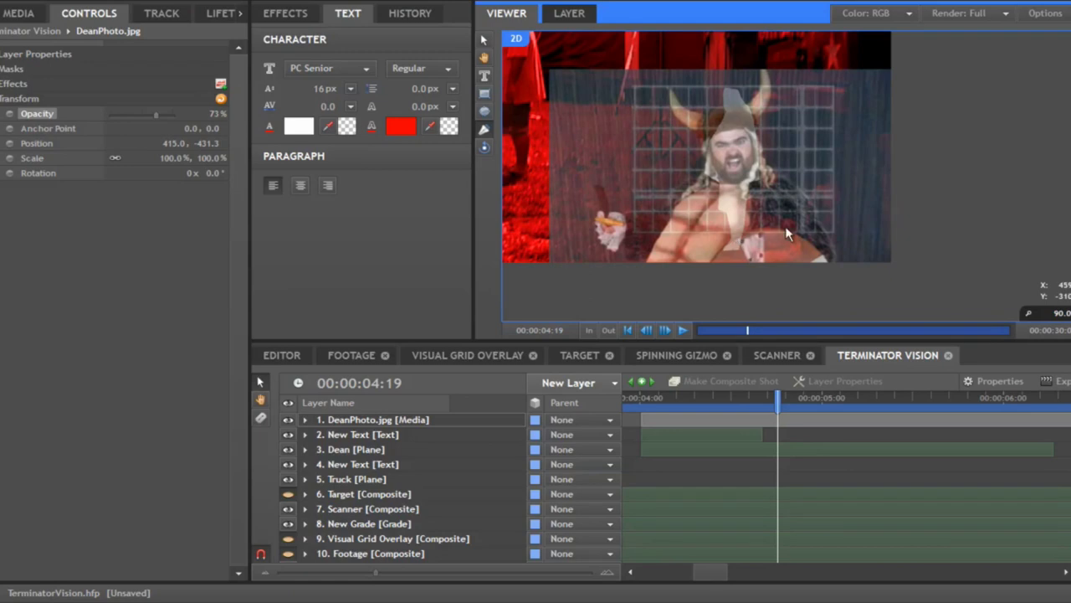
Step: Trace a mask along the right side of Dean's head and torso on the DeanPhoto layer
left_click(828, 230)
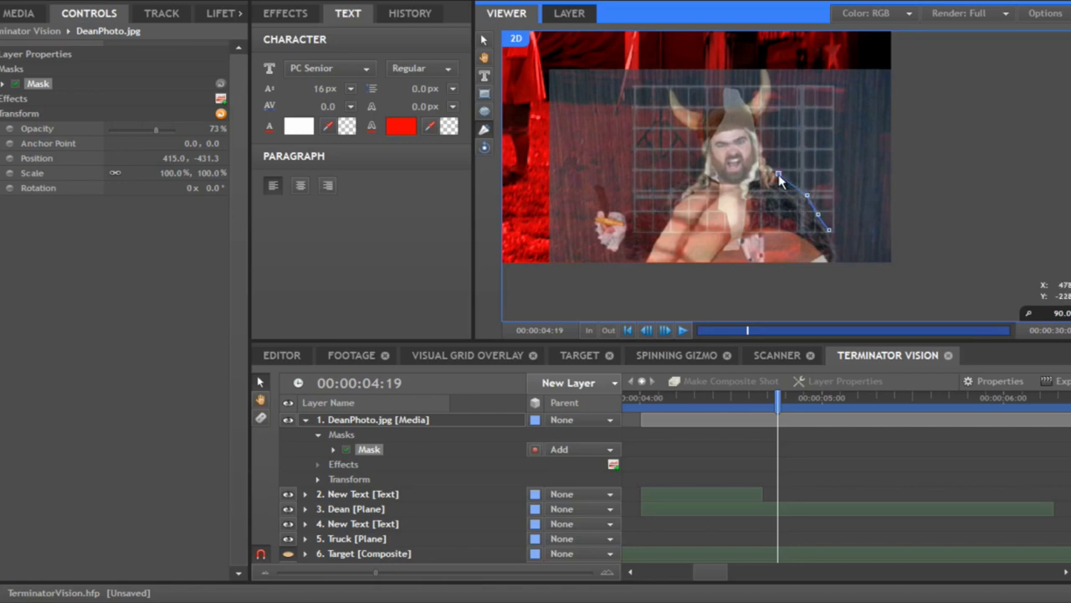
left_click(778, 174)
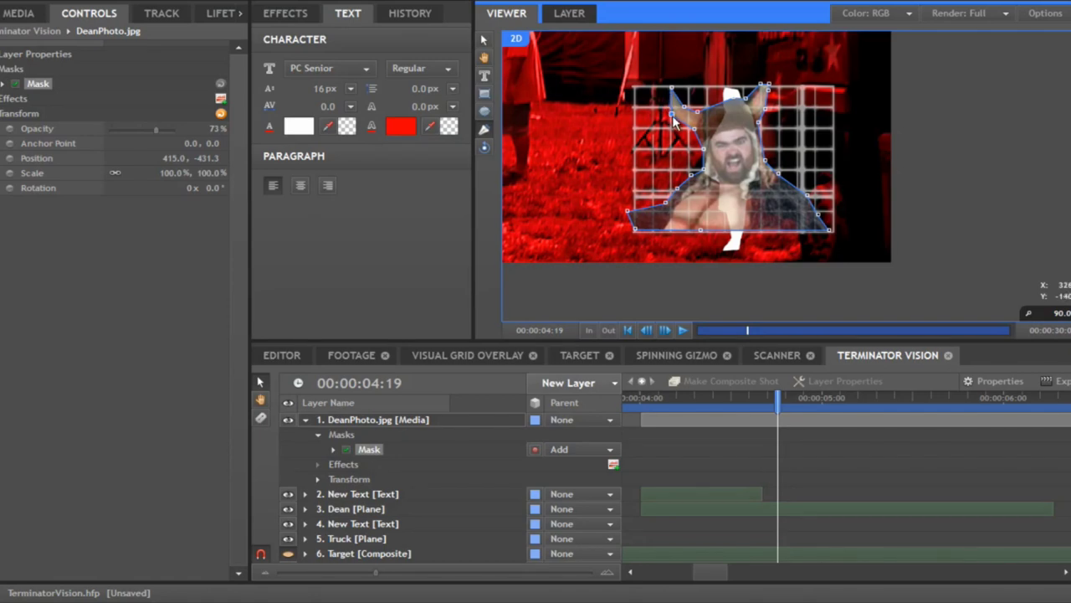
Step: Expand the Dean plane's mask properties and move the playhead to 00:00:05:09
left_click(341, 422)
left_click(306, 419)
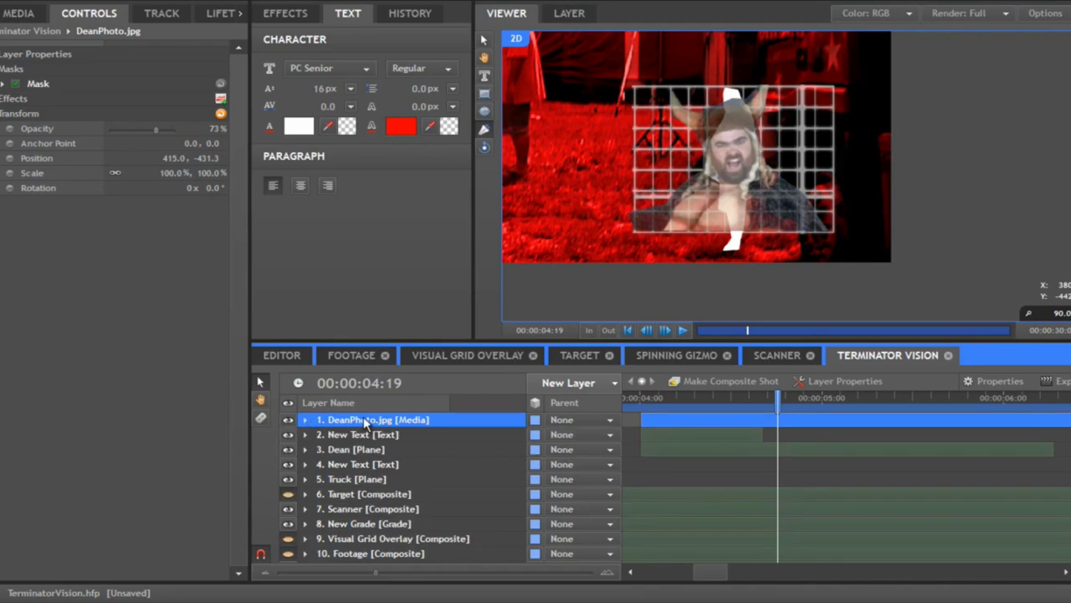
left_click(365, 450)
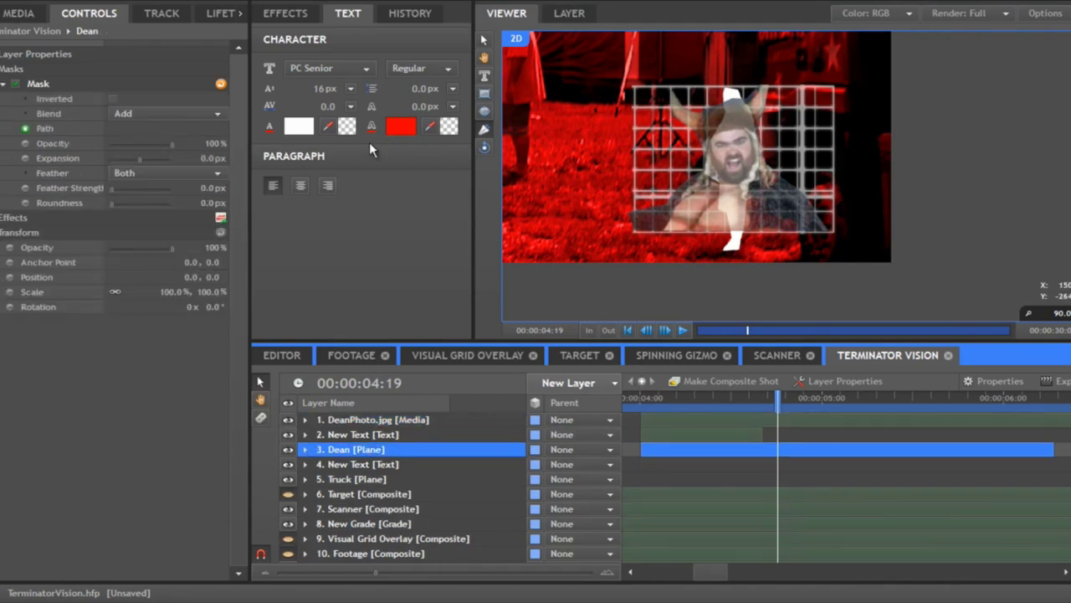
left_click(305, 450)
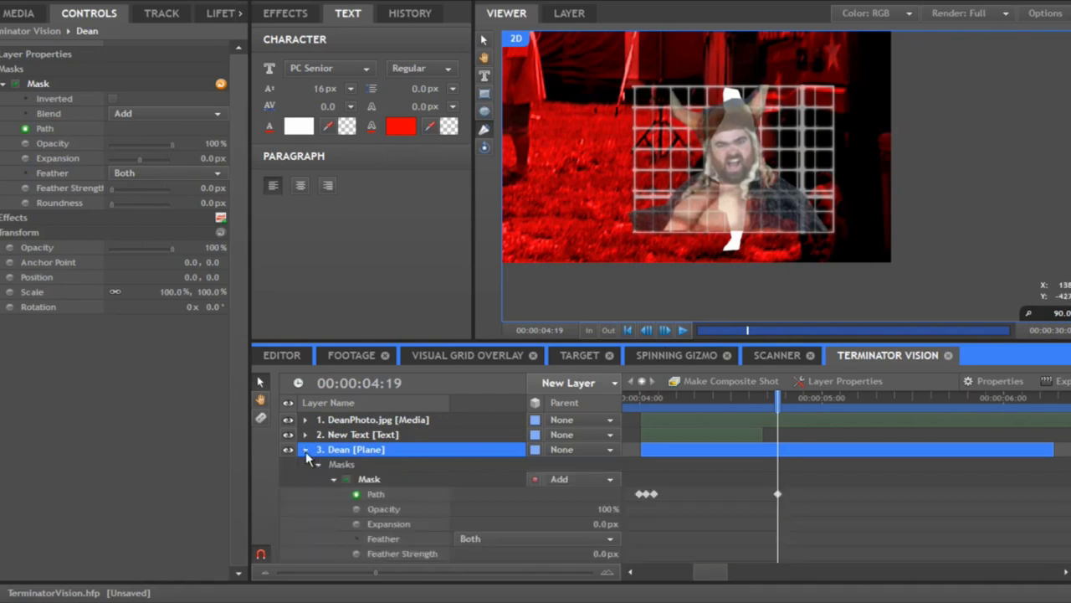
left_click(370, 479)
left_click_drag(787, 405, 897, 402)
left_click(787, 286)
Step: Select the mask's Path property and switch the viewer to mask point editing, framed on the figure
scroll(785, 278, "up", 3)
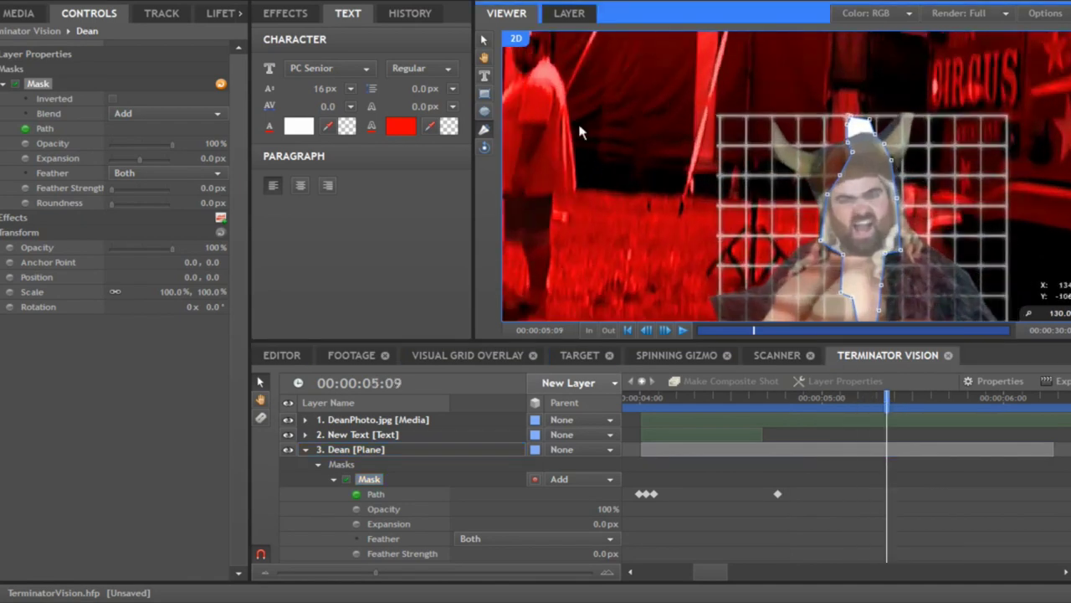
left_click(484, 57)
left_click_drag(761, 161, 686, 103)
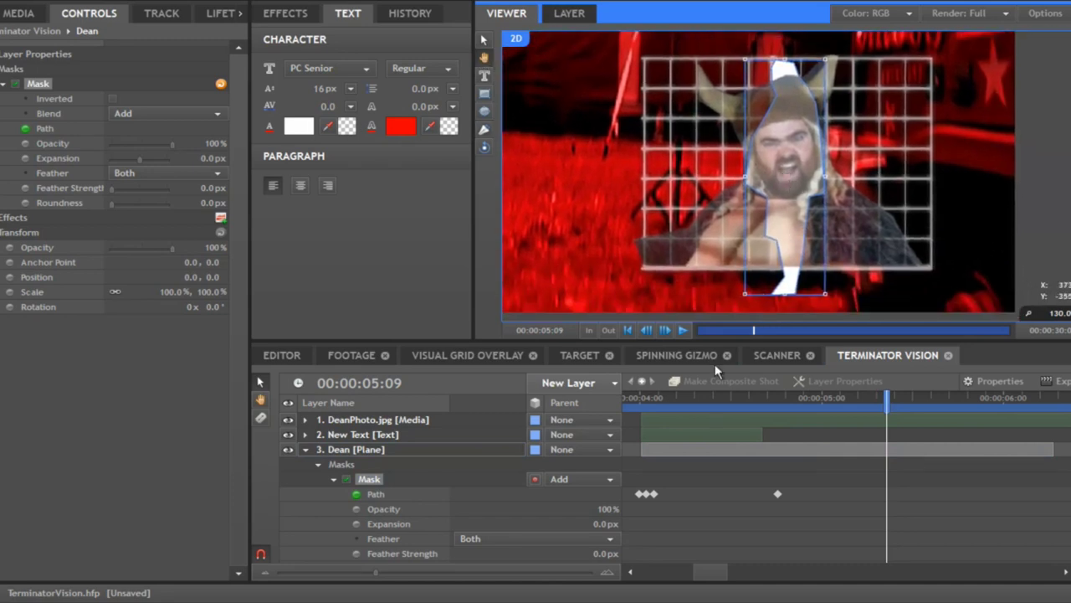
left_click(379, 484)
left_click(377, 495)
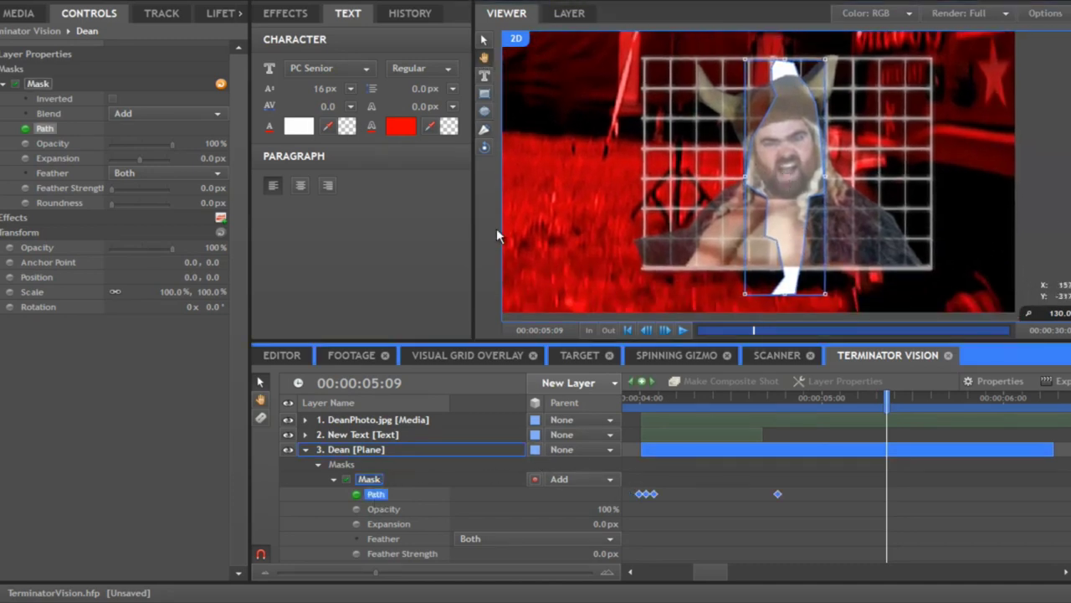
left_click(484, 40)
left_click(485, 130)
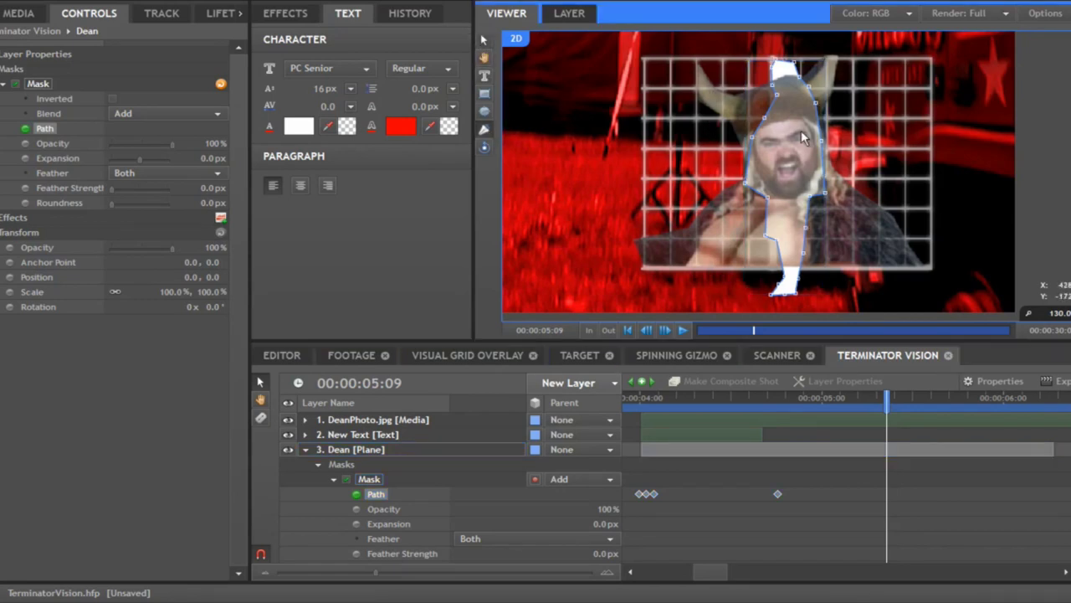
scroll(801, 130, "up", 3)
left_click(483, 57)
left_click_drag(893, 216, 789, 193)
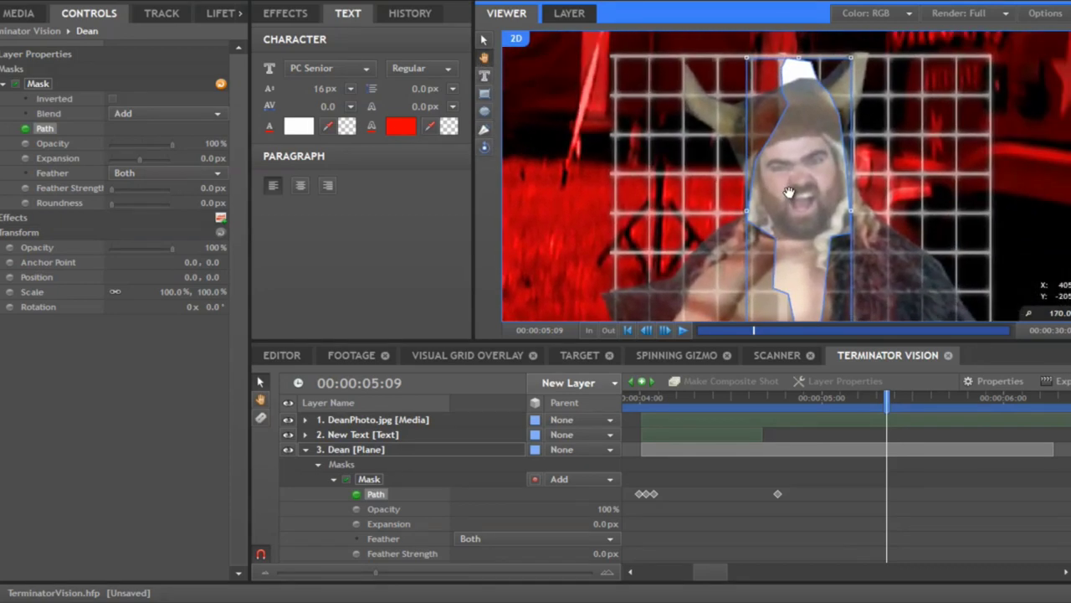
left_click(483, 129)
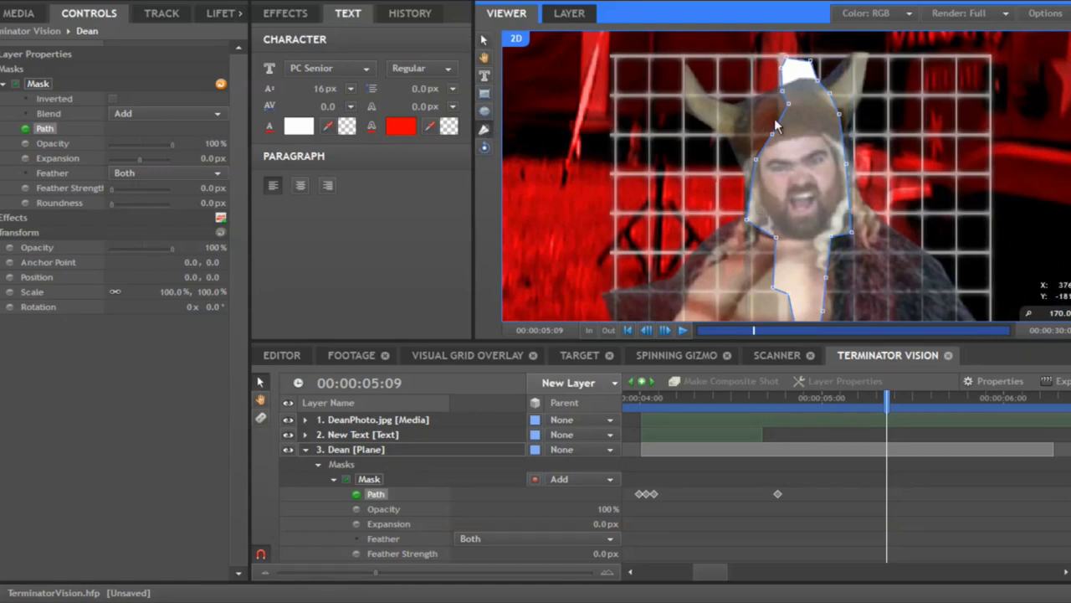
Step: Add a path keyframe and reshape the mask points around the helmet and body, flattening the bottom edge
left_click(783, 75)
left_click_drag(783, 76, 815, 83)
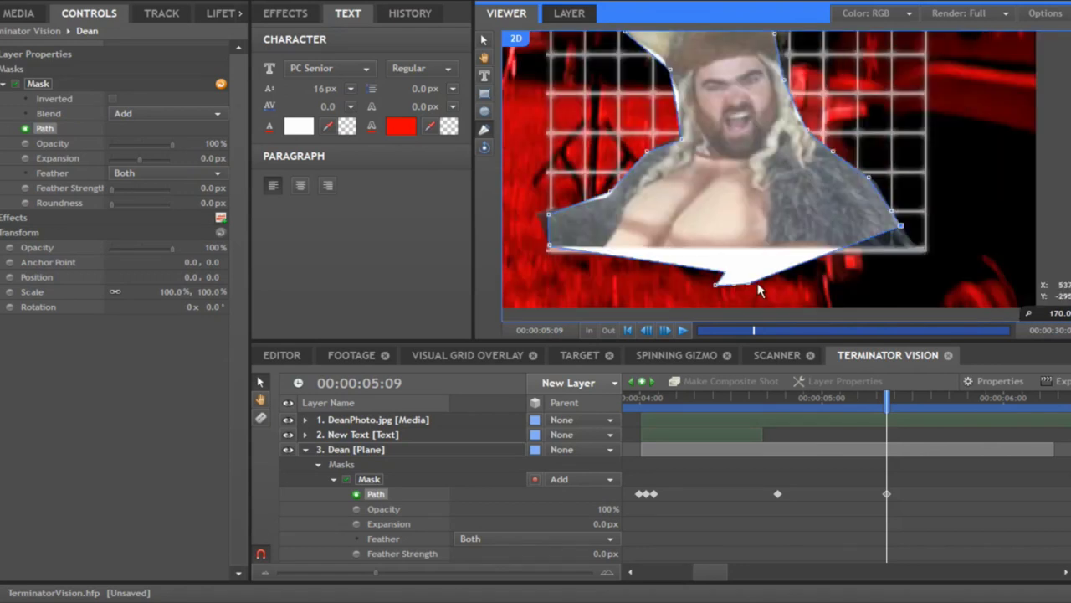
left_click_drag(759, 286, 747, 288)
left_click_drag(877, 257, 913, 247)
left_click_drag(734, 283, 762, 256)
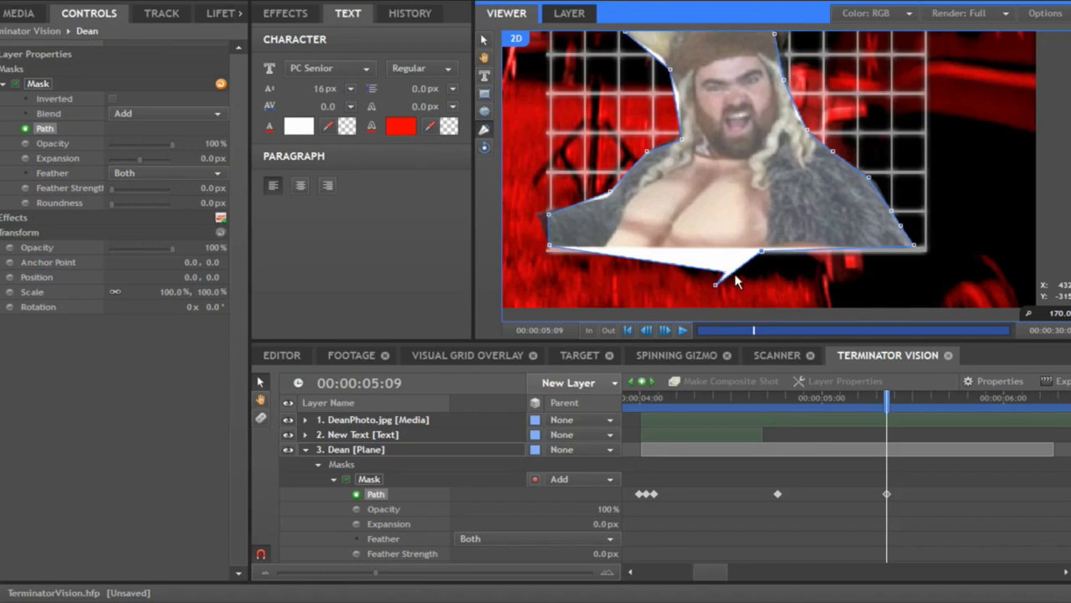
left_click(672, 249)
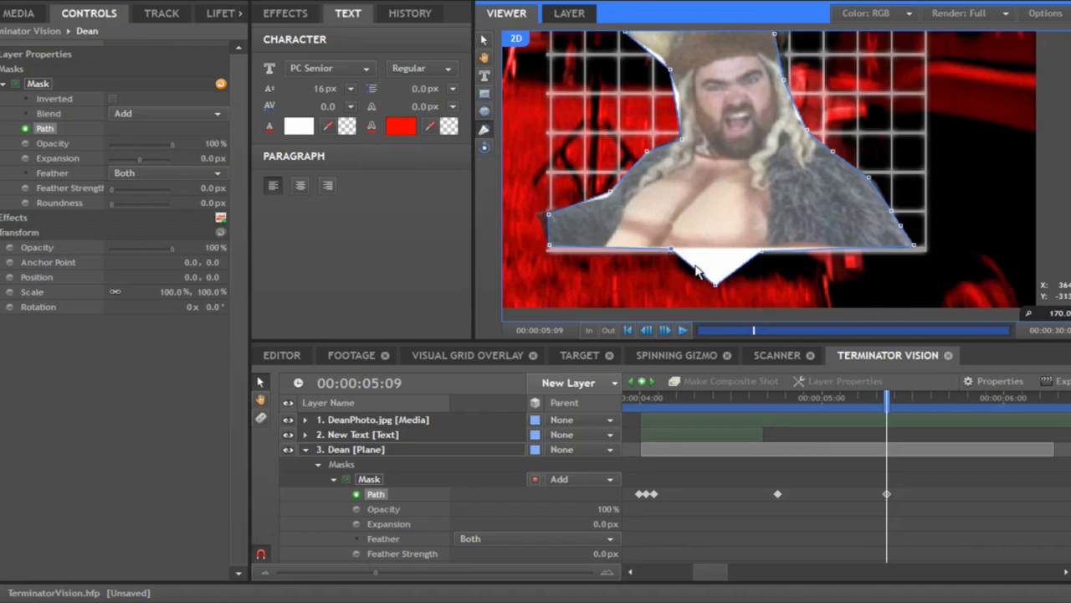
left_click_drag(717, 287, 716, 260)
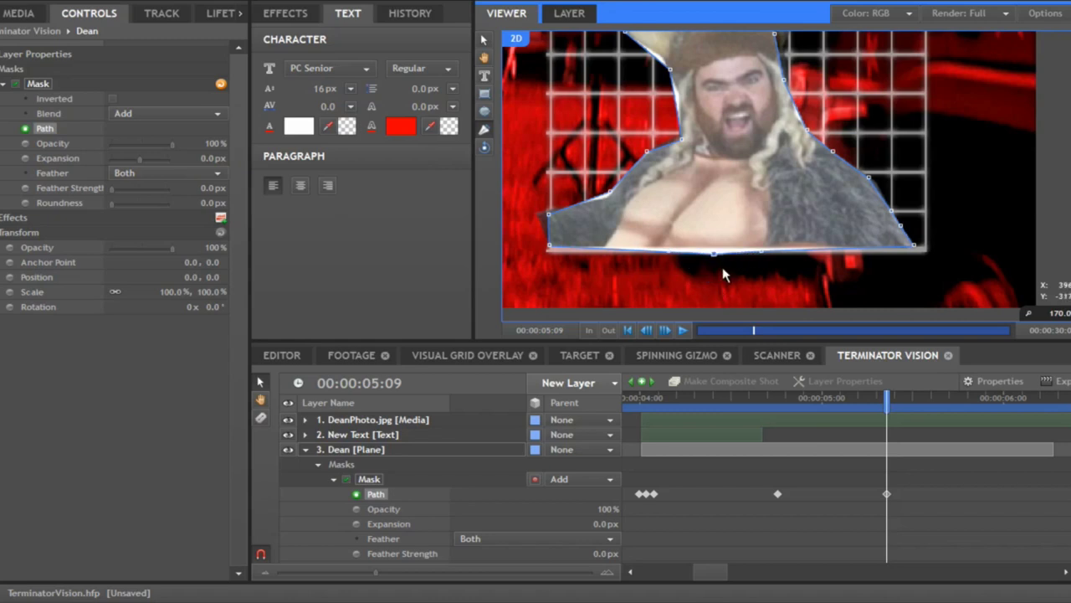
Step: Duplicate the Dean plane's mask
scroll(694, 219, "down", 3)
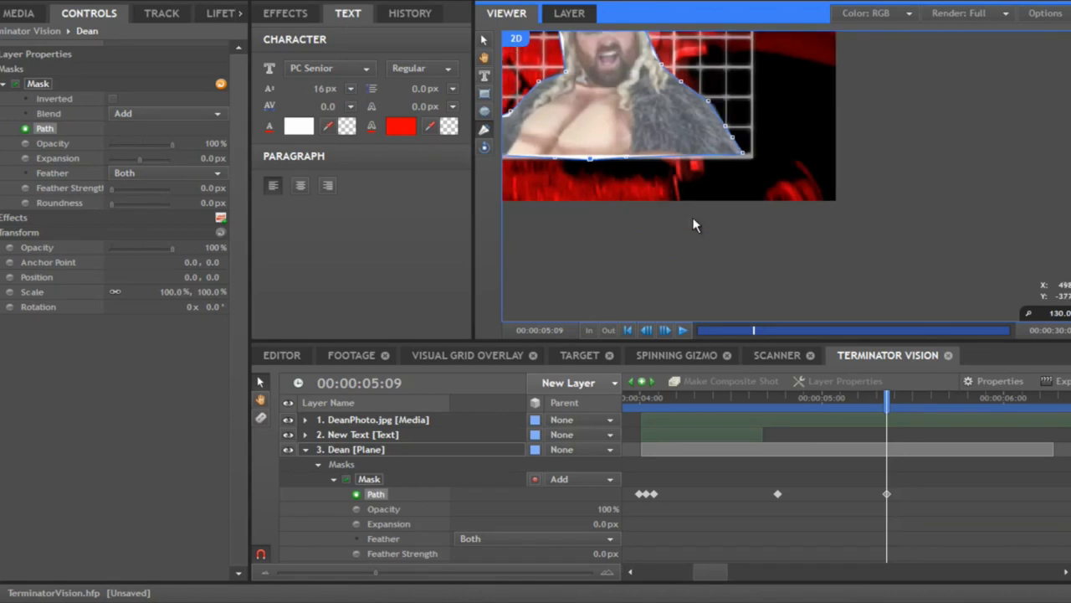
scroll(693, 225, "down", 3)
scroll(726, 201, "up", 2)
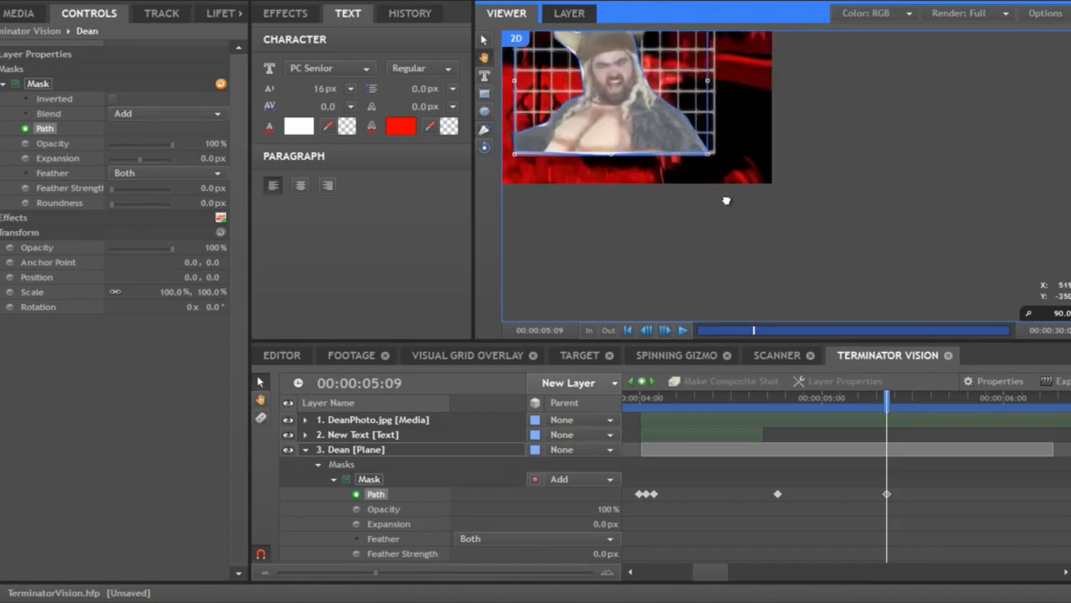
left_click_drag(726, 201, 792, 250)
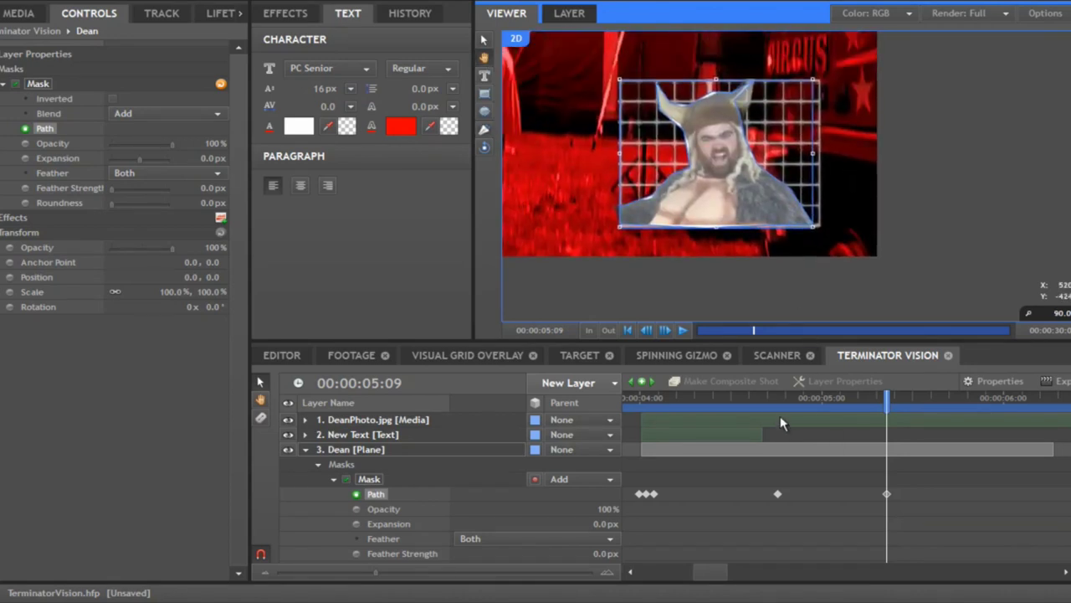
left_click(291, 425)
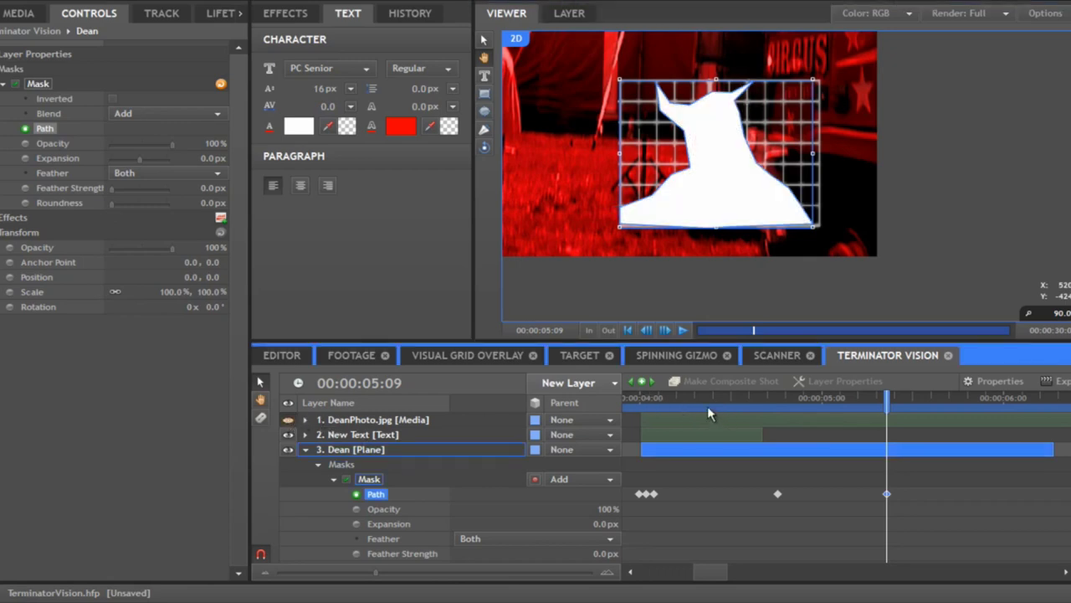
left_click(370, 480)
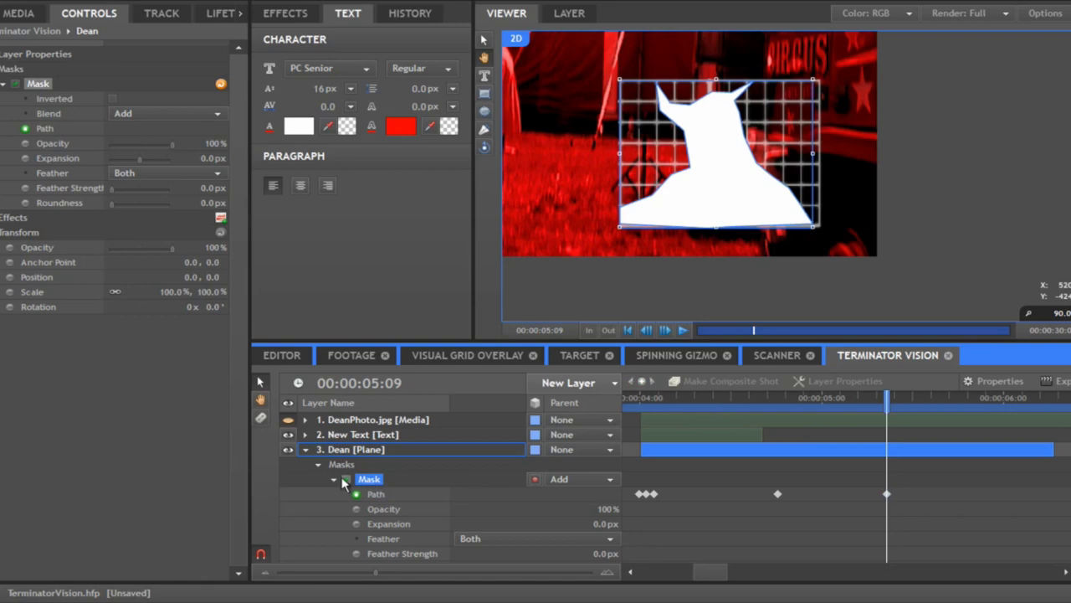
right_click(365, 486)
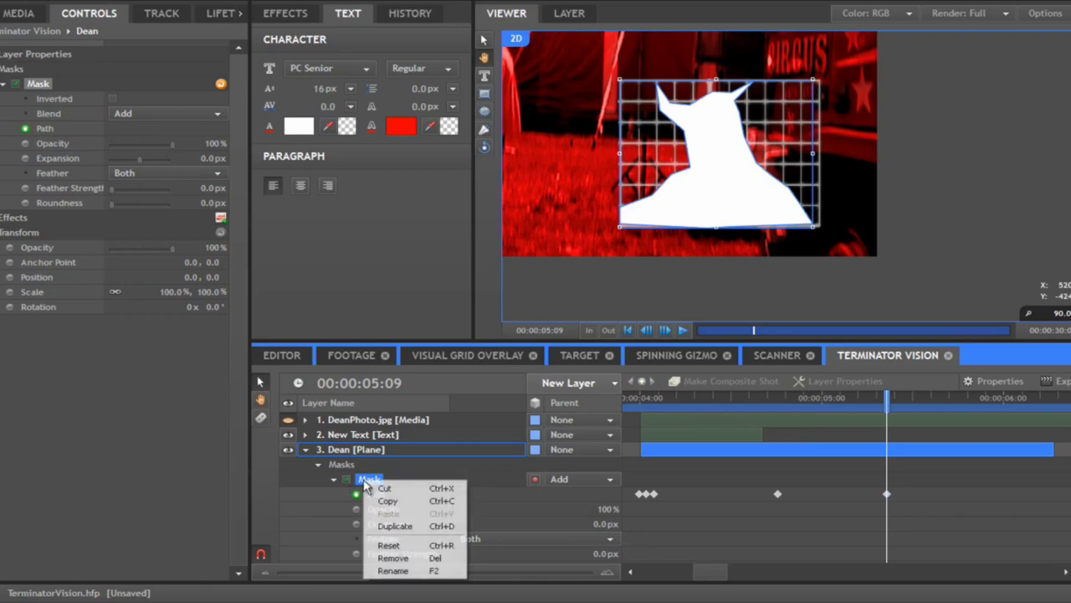
left_click(395, 524)
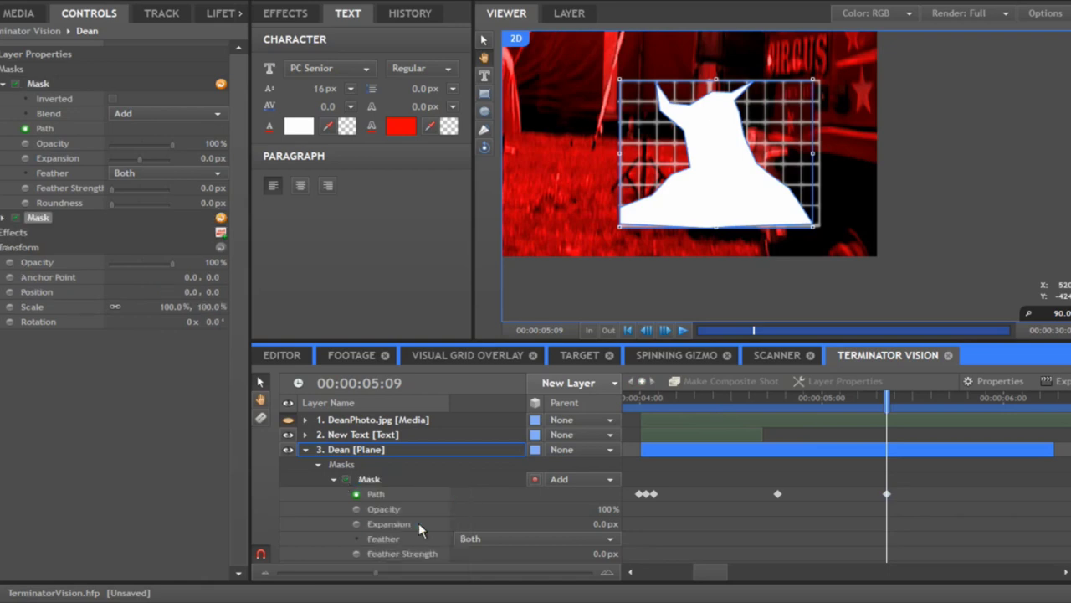
Step: Set the duplicate mask to Subtract with -4.0 px Expansion and check the outline at 04:05
left_click(333, 480)
left_click(334, 495)
left_click(559, 493)
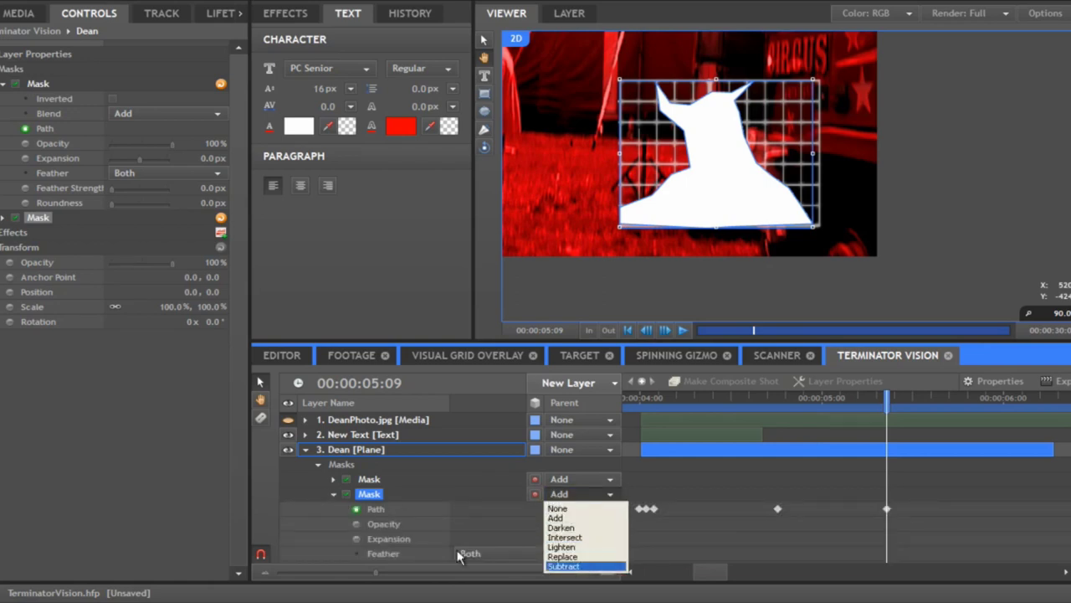
left_click(562, 566)
left_click(606, 537)
type("-4")
key("Return")
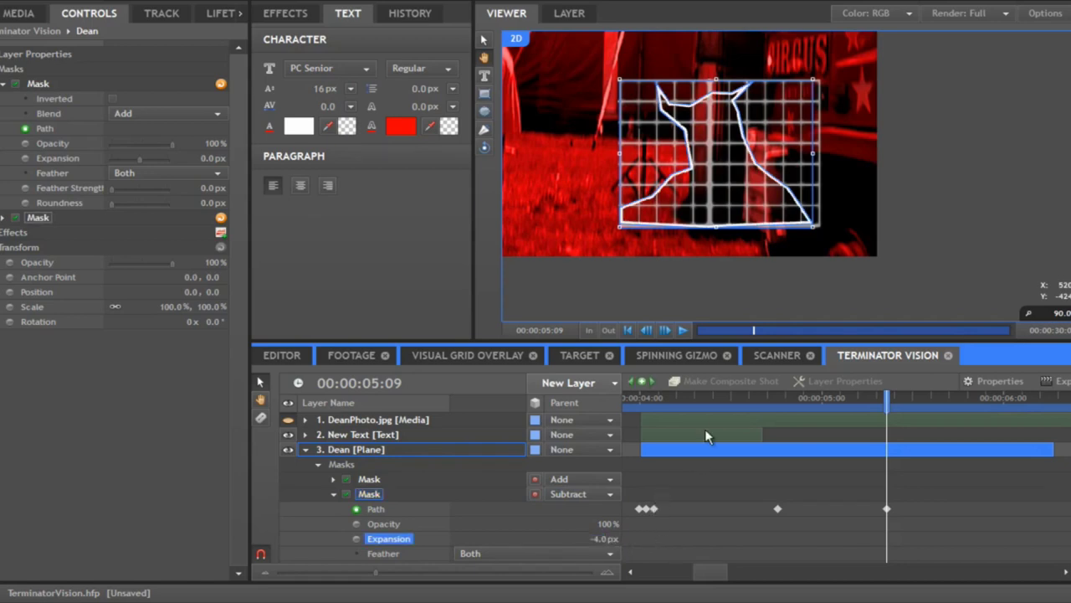
left_click(725, 406)
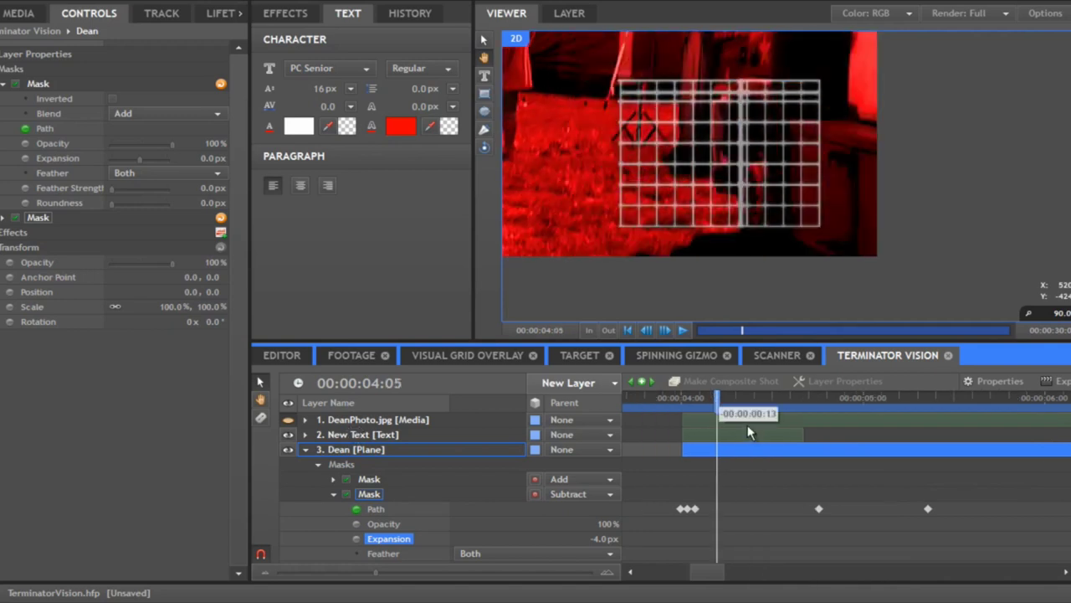
Step: Scrub between 04:23 and 05:01 to check the mask outline, then select the DeanPhoto.jpg layer
scroll(727, 404, "left", 2)
left_click_drag(717, 395, 980, 392)
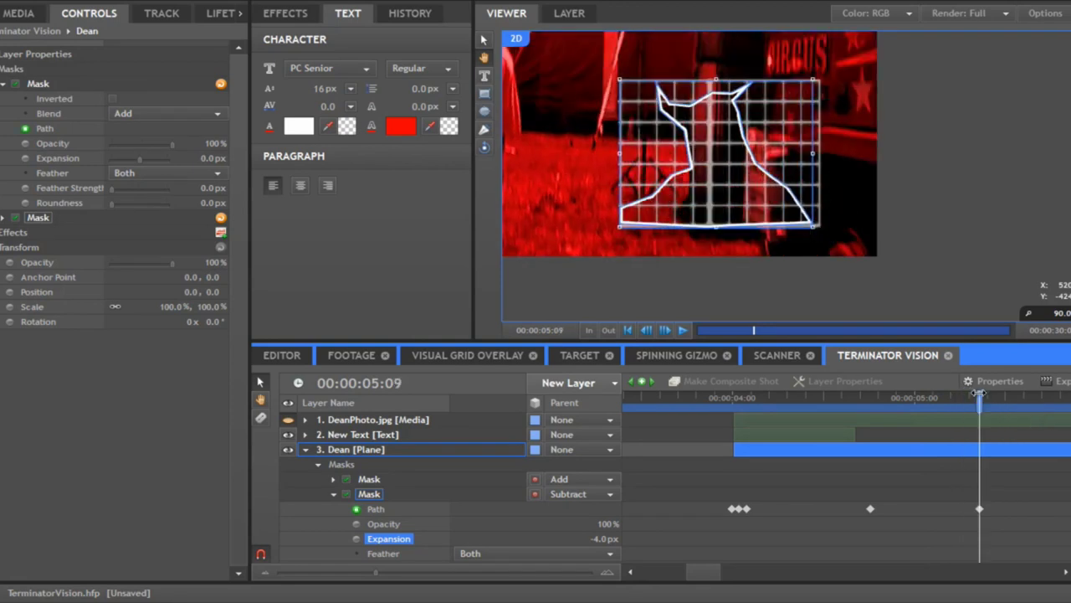
left_click(288, 419)
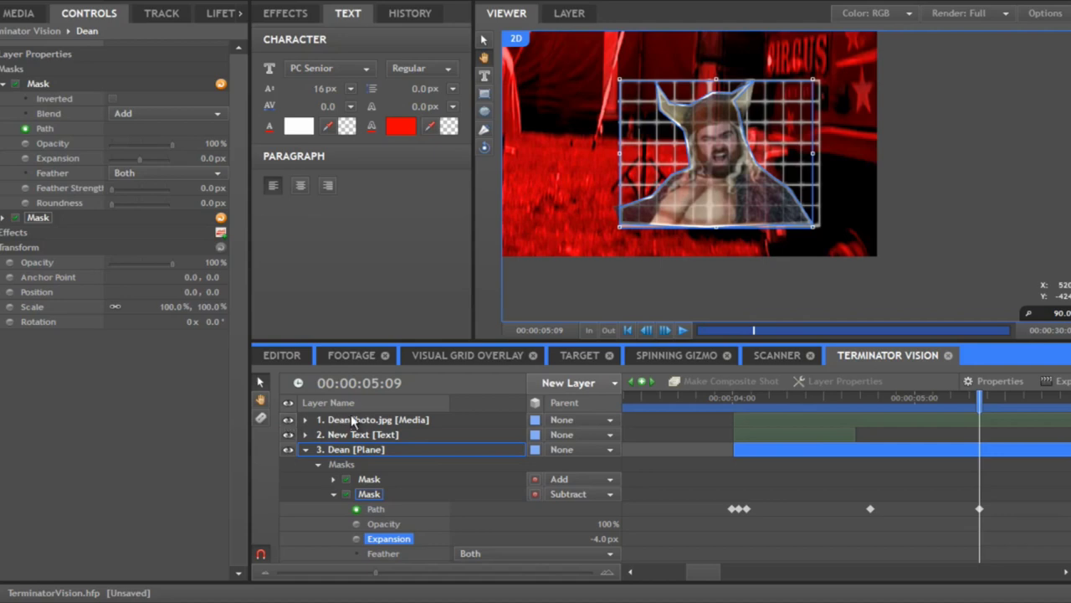
left_click(305, 449)
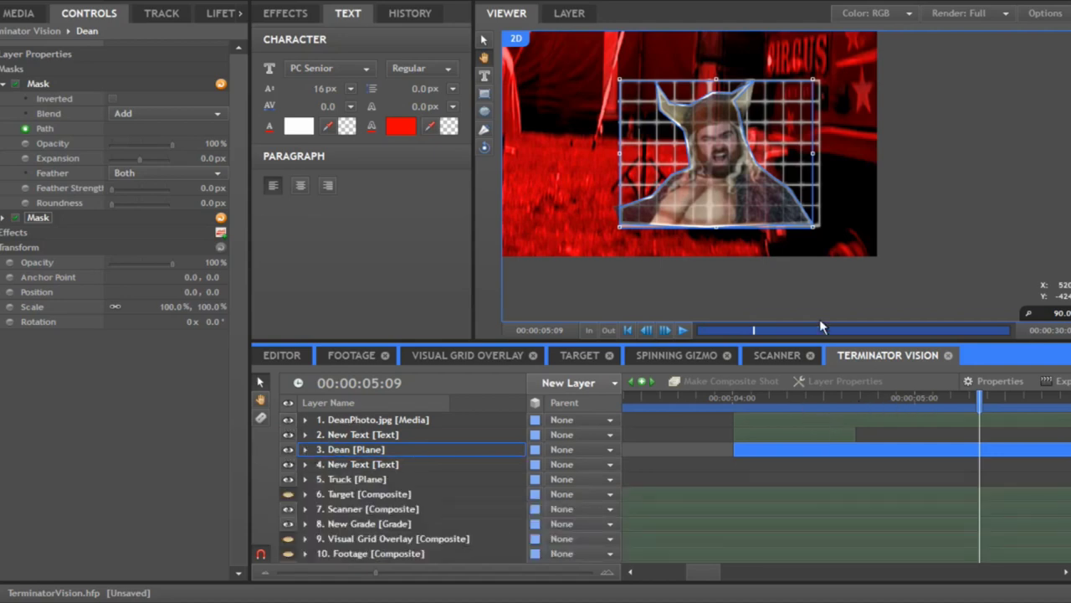
left_click(900, 393)
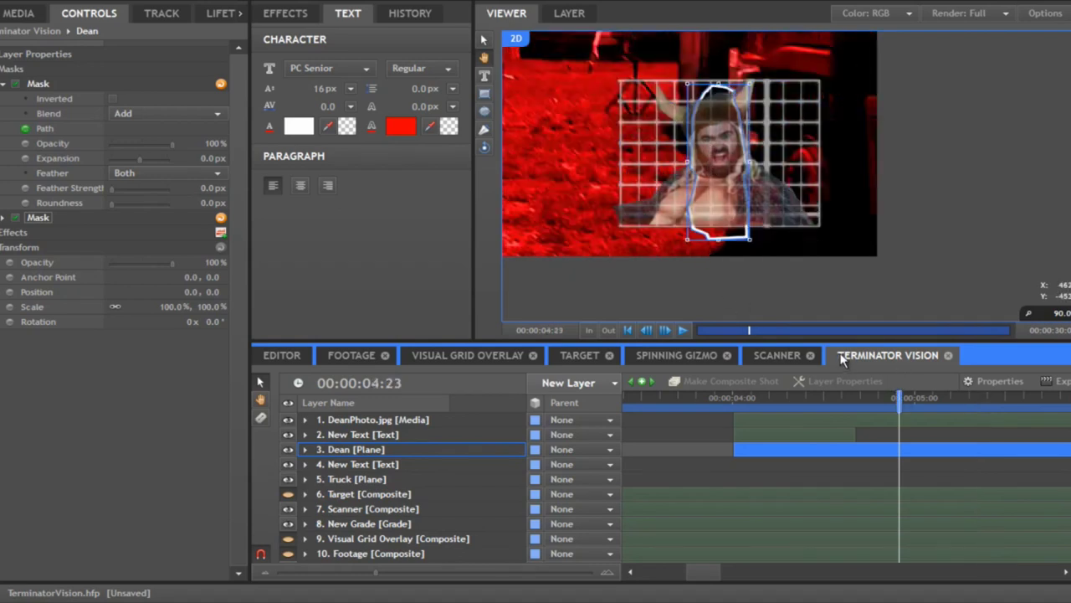
left_click(307, 450)
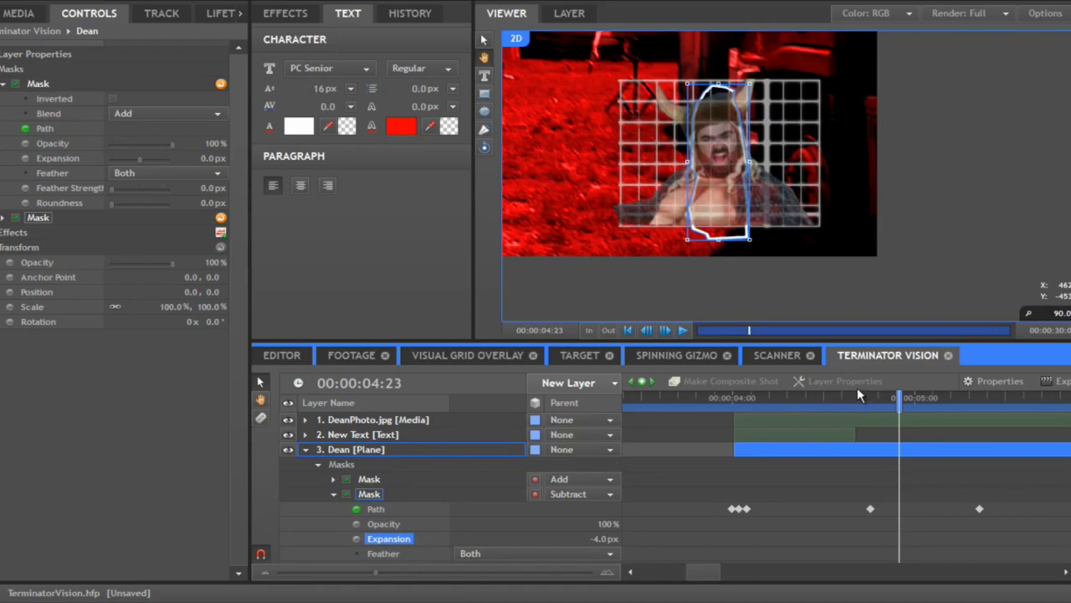
left_click_drag(897, 393, 950, 395)
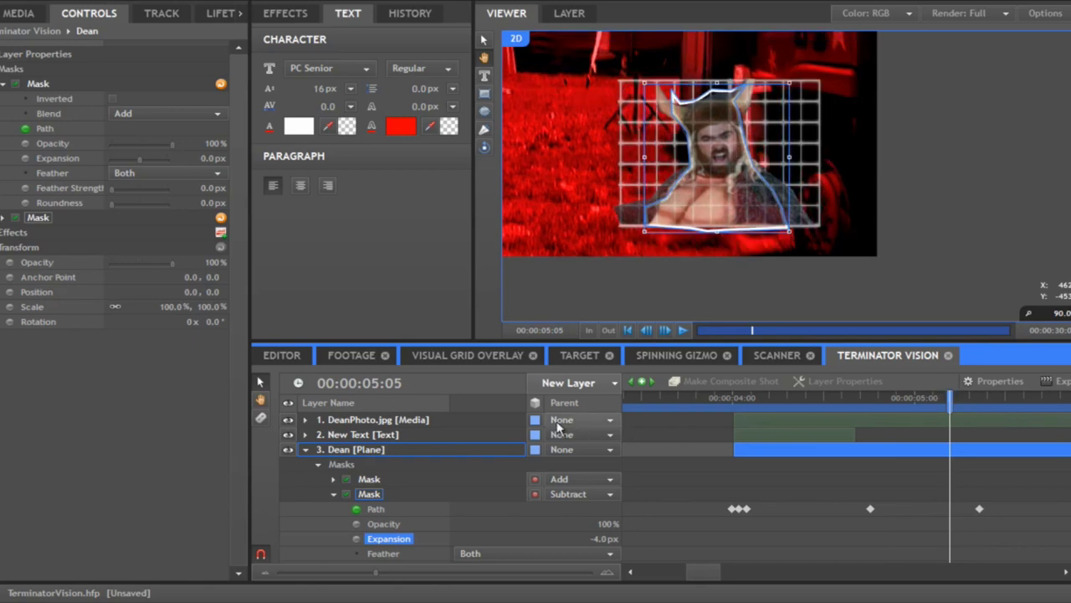
left_click(335, 419)
Step: Keyframe DeanPhoto.jpg opacity at 0% at 05:05 and 70% at 05:08
left_click(10, 128)
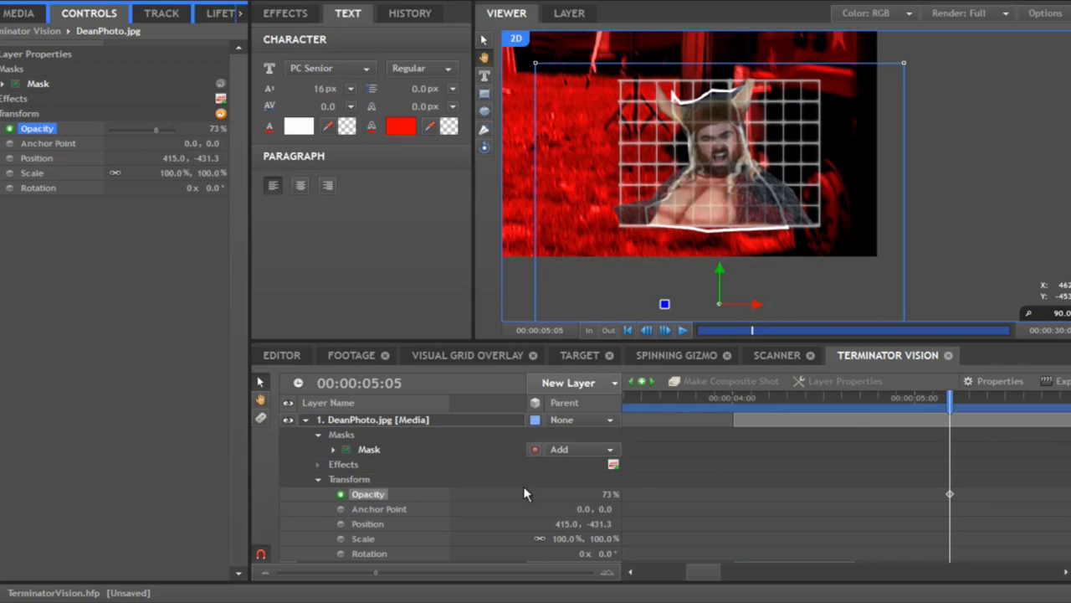
left_click(607, 496)
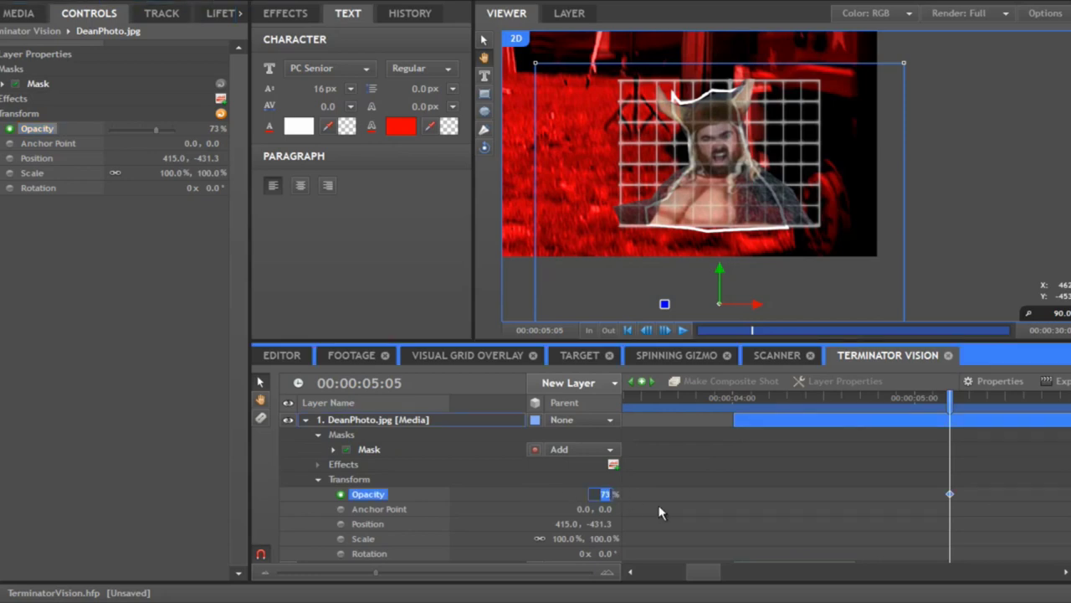
type("0")
key("Return")
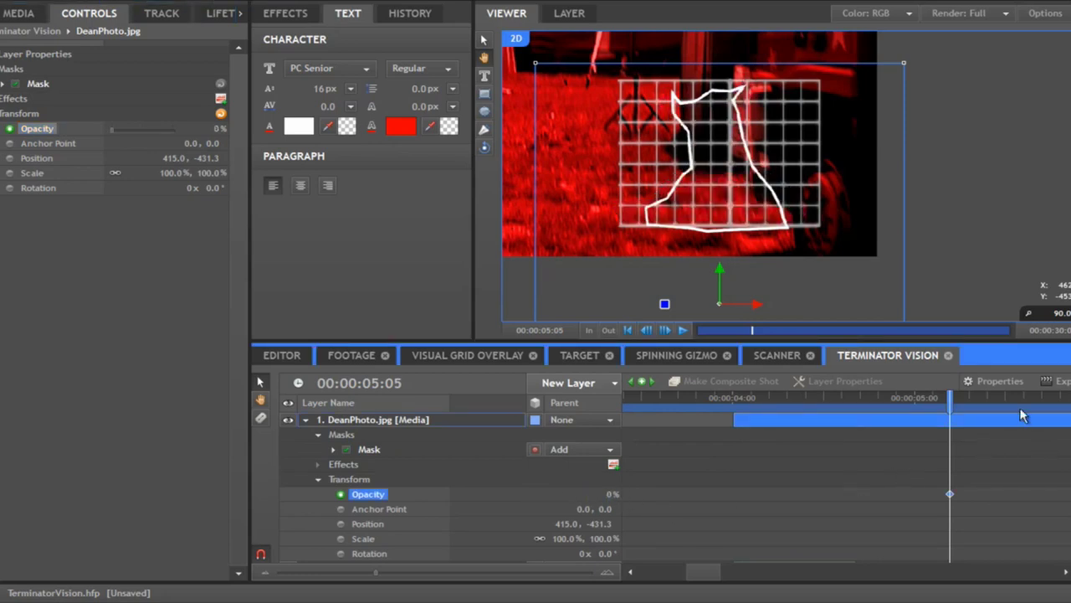
left_click(1057, 398)
key("Left")
key("Left")
key("Left")
key("Left")
key("Left")
key("Left")
key("Left")
key("Left")
key("Left")
key("Left")
key("Left")
key("Left")
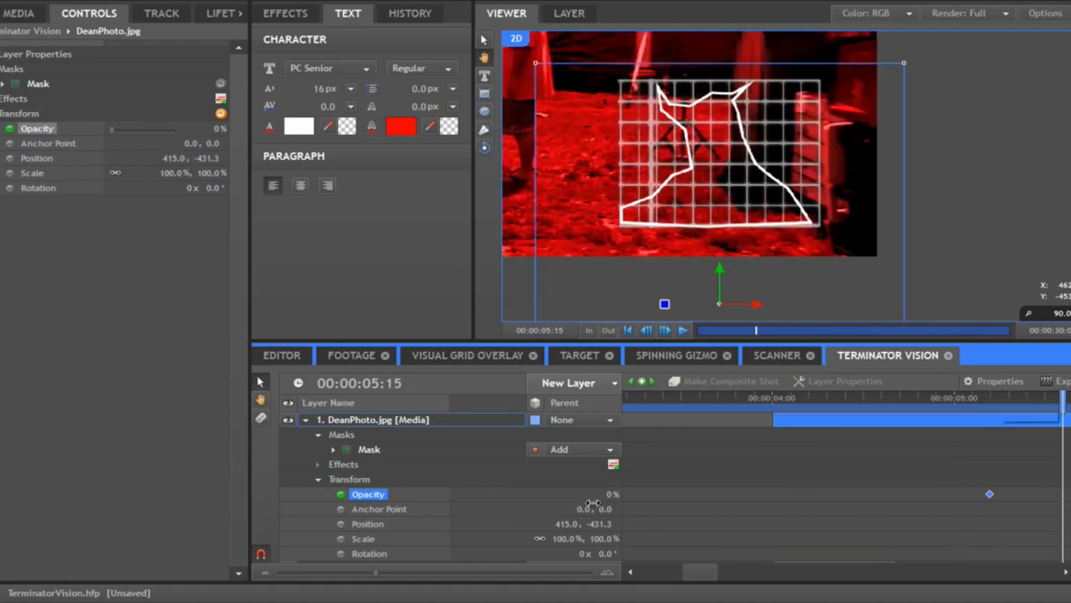
left_click(611, 492)
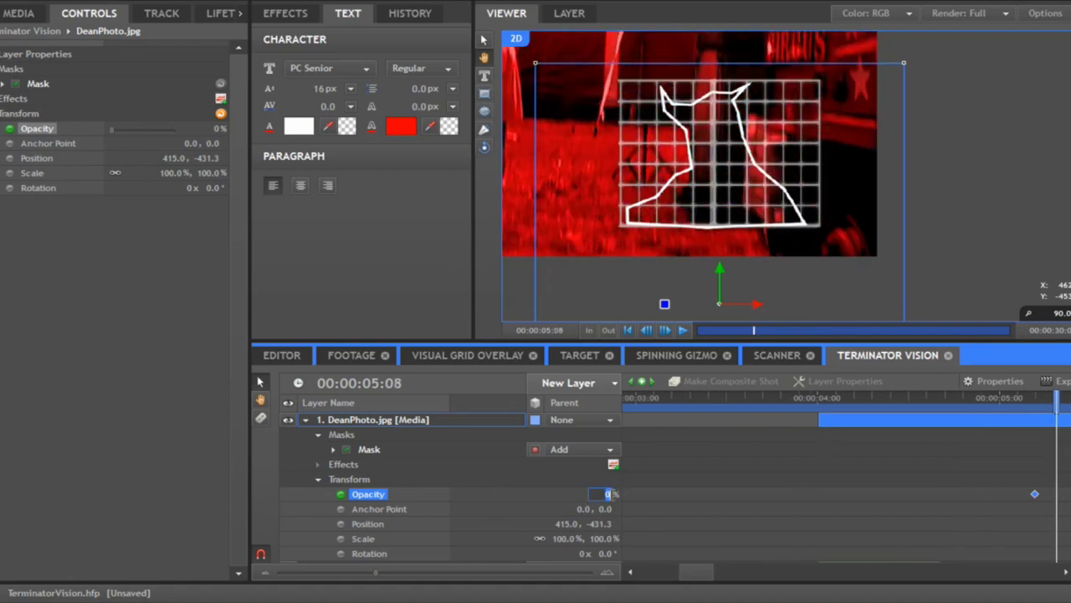
left_click_drag(607, 494, 610, 494)
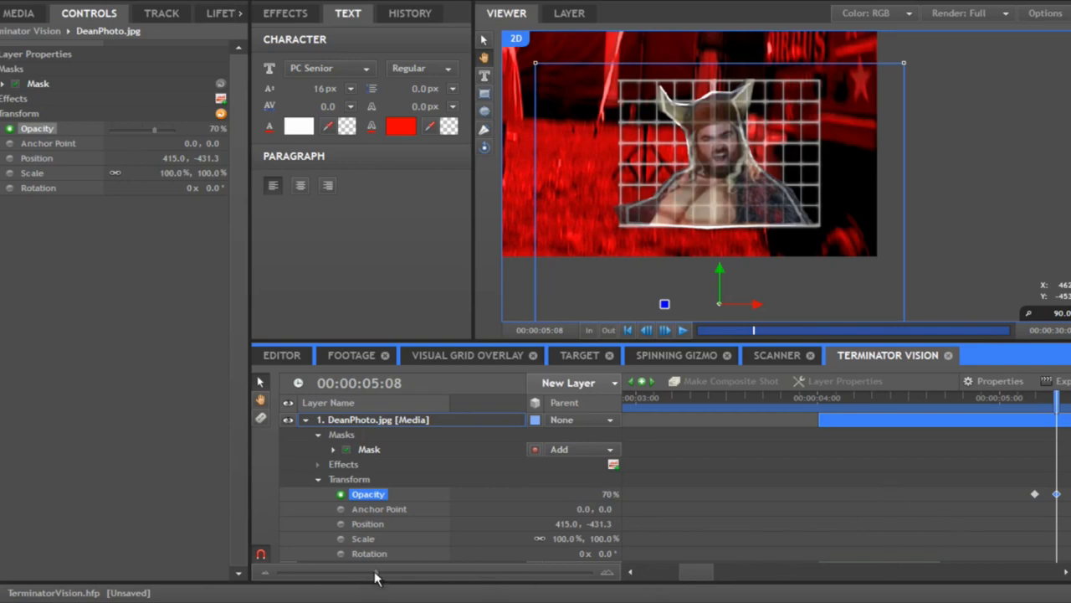
left_click_drag(365, 578, 374, 575)
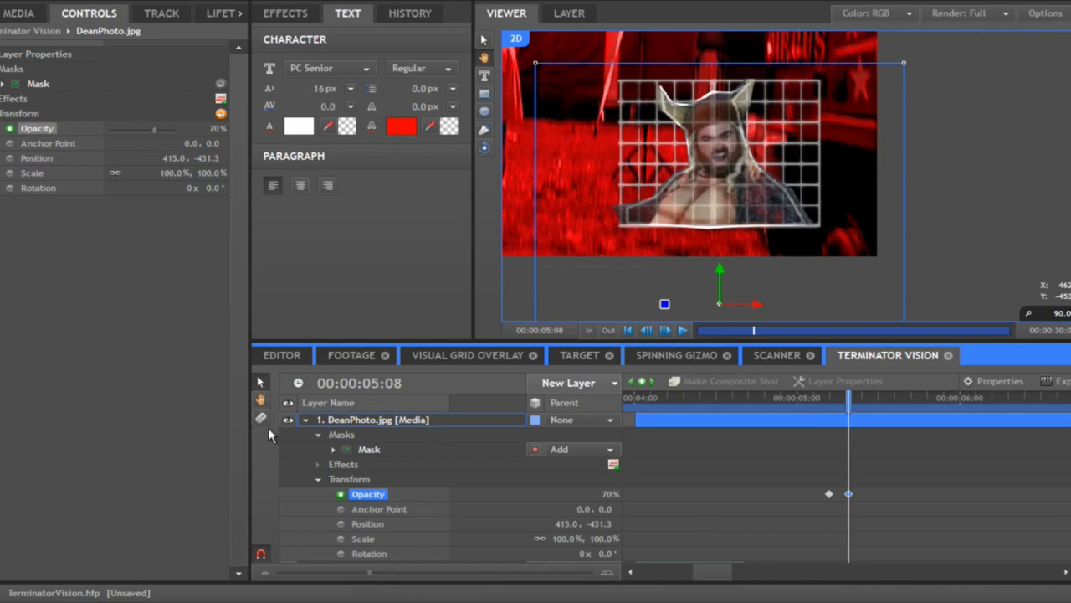
left_click(307, 421)
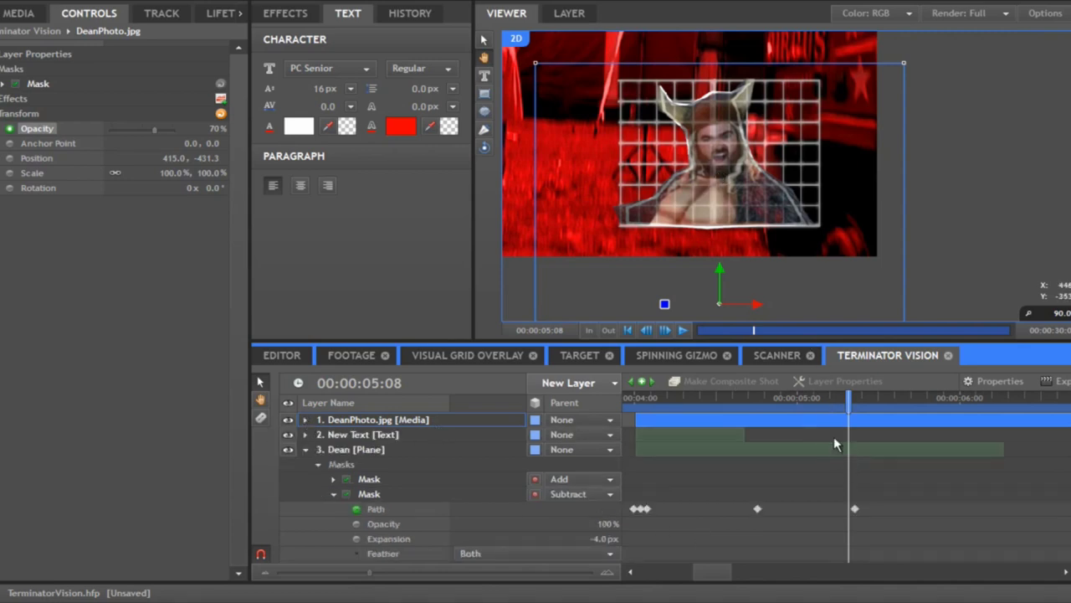
Step: Start keyframing the Dean plane's opacity with a 0% key earlier in the shot, and save the project
left_click(333, 494)
left_click(348, 450)
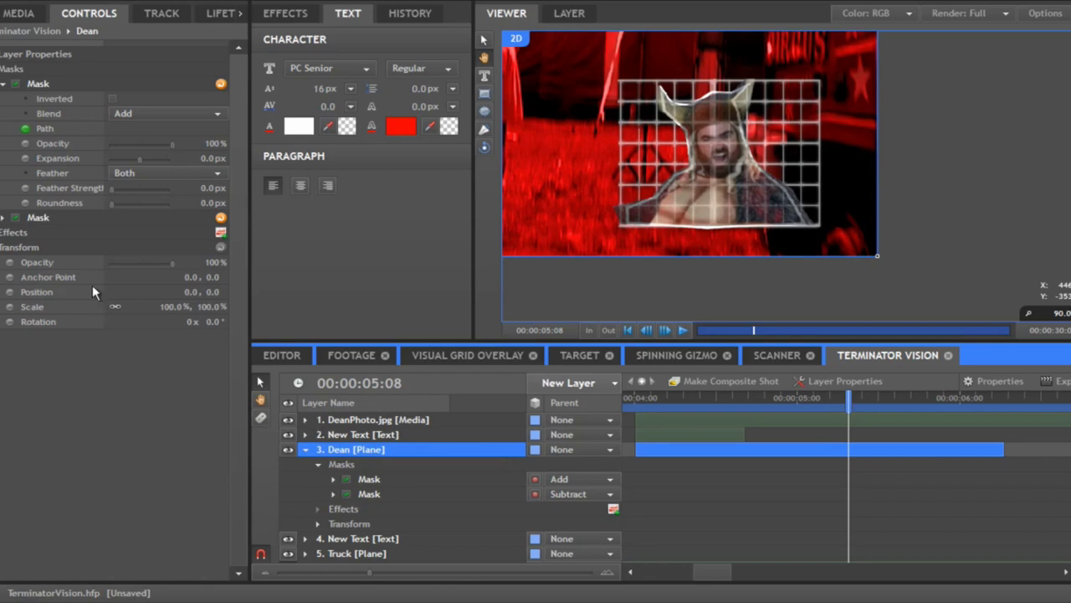
left_click(9, 262)
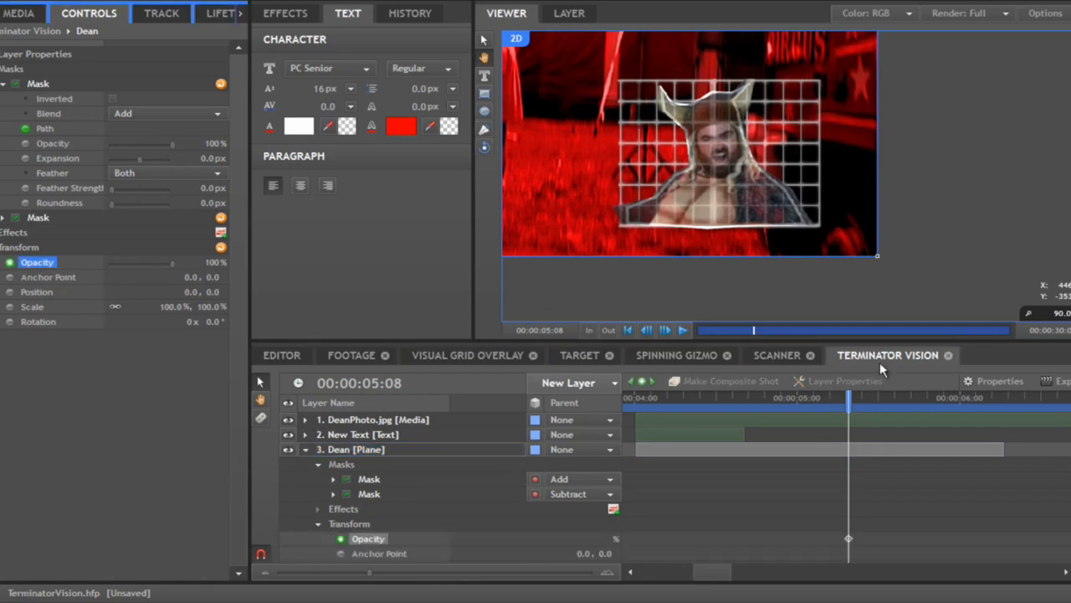
left_click(926, 396)
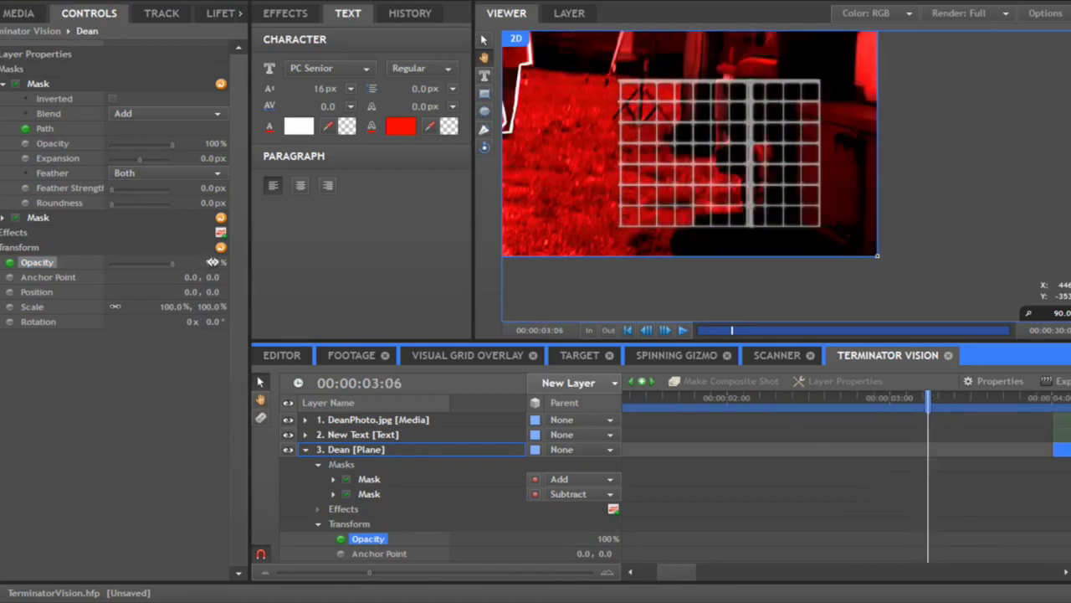
left_click(212, 262)
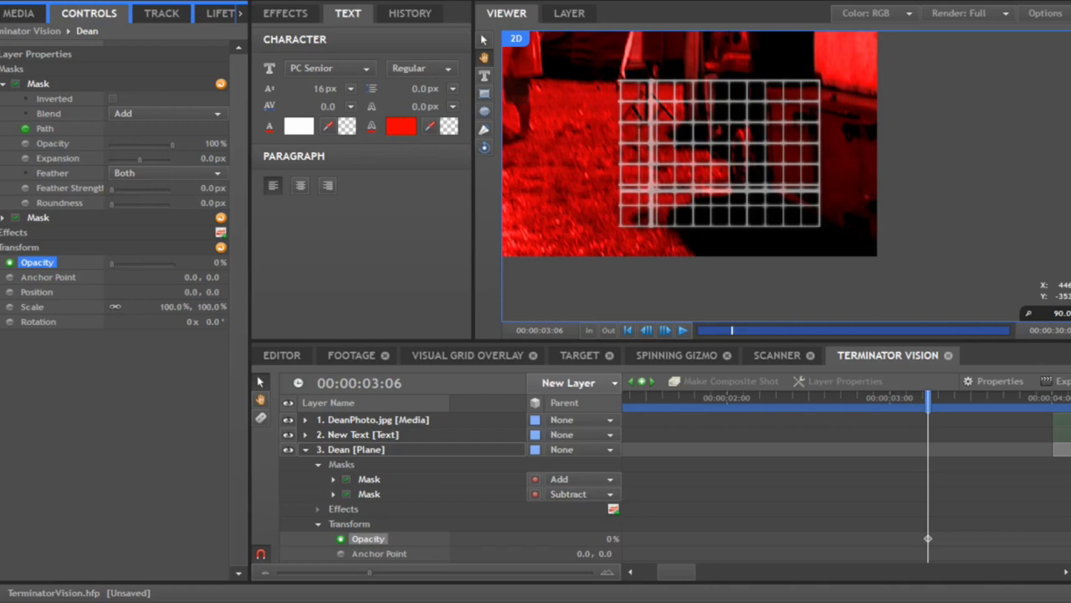
key("ctrl+s")
Step: Move the 0% opacity keyframe past the 100% one to about 05:22 and preview the fade
left_click_drag(369, 573, 340, 574)
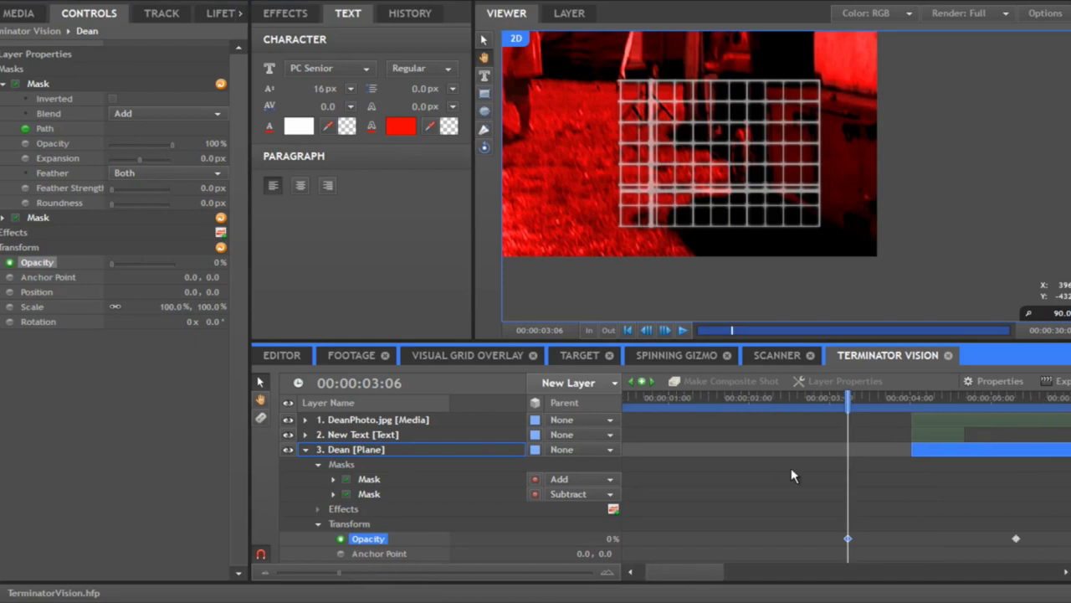
left_click_drag(845, 404, 968, 397)
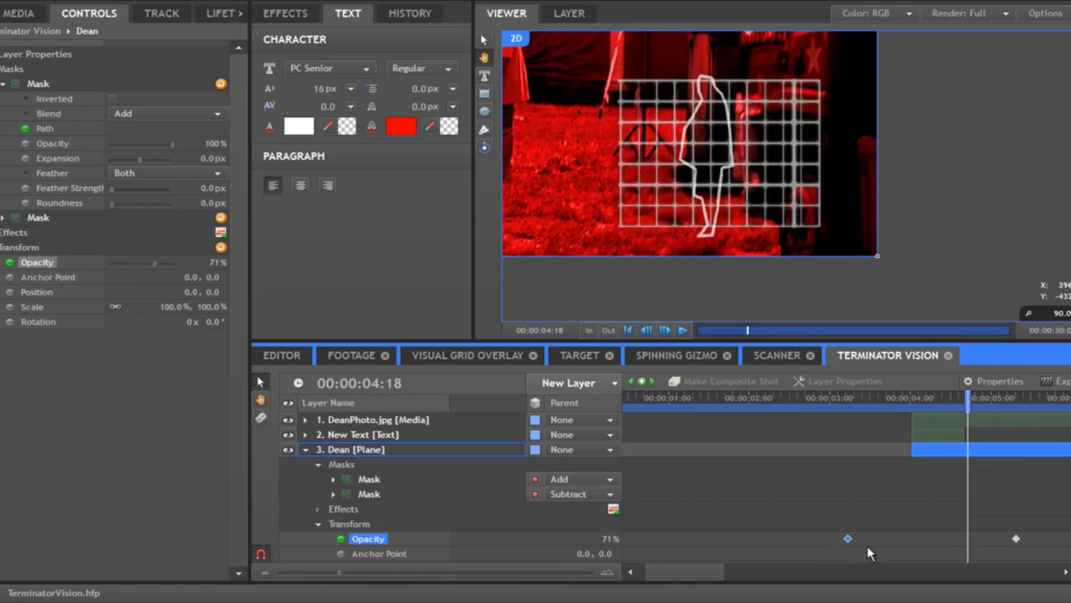
left_click_drag(848, 539, 1061, 539)
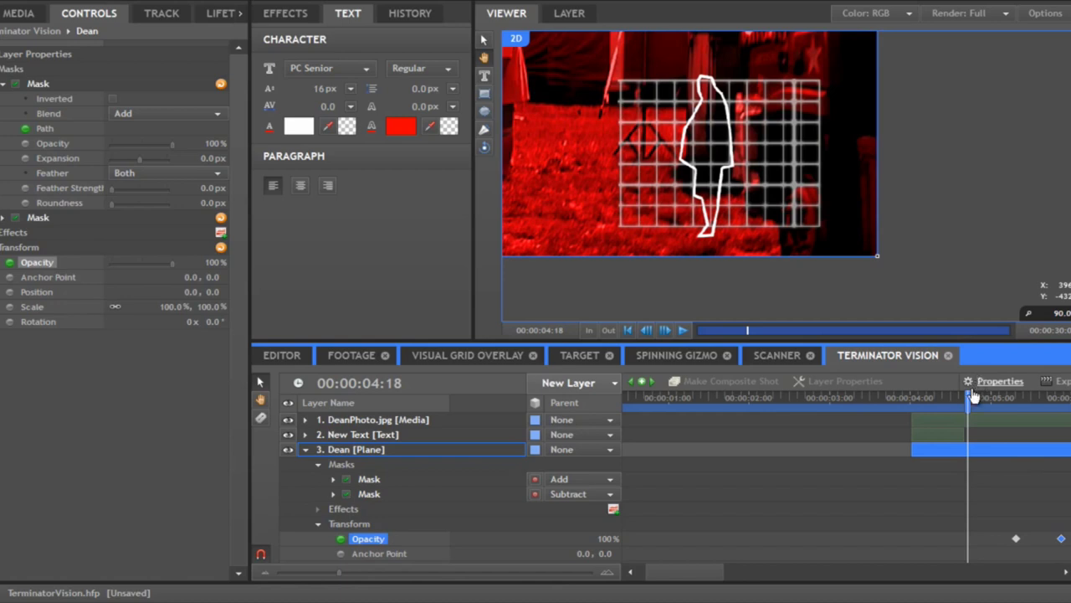
left_click_drag(969, 396, 1061, 400)
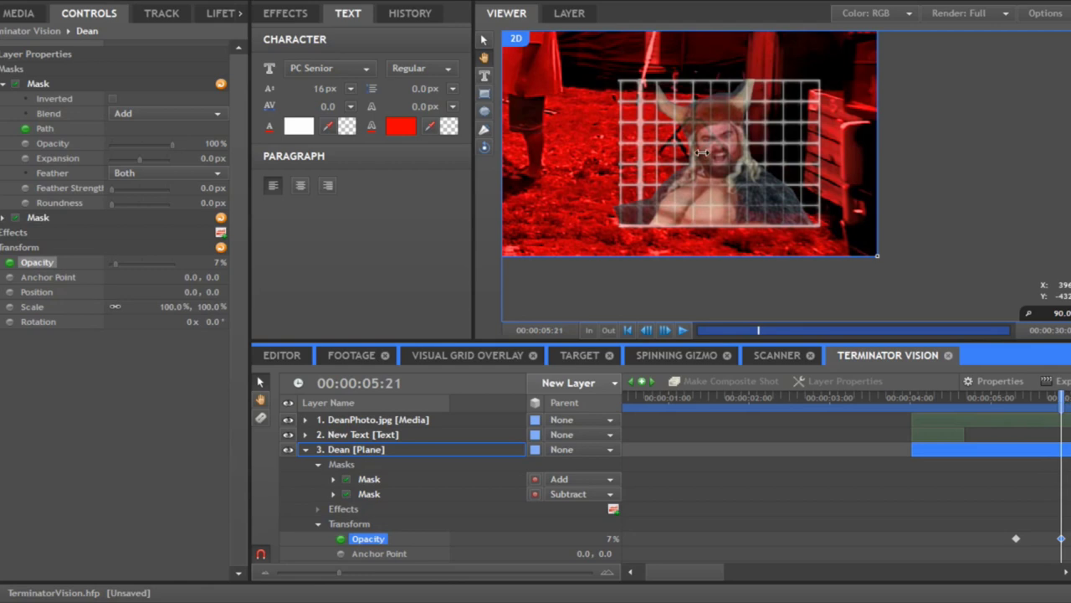
scroll(682, 141, "down", 2)
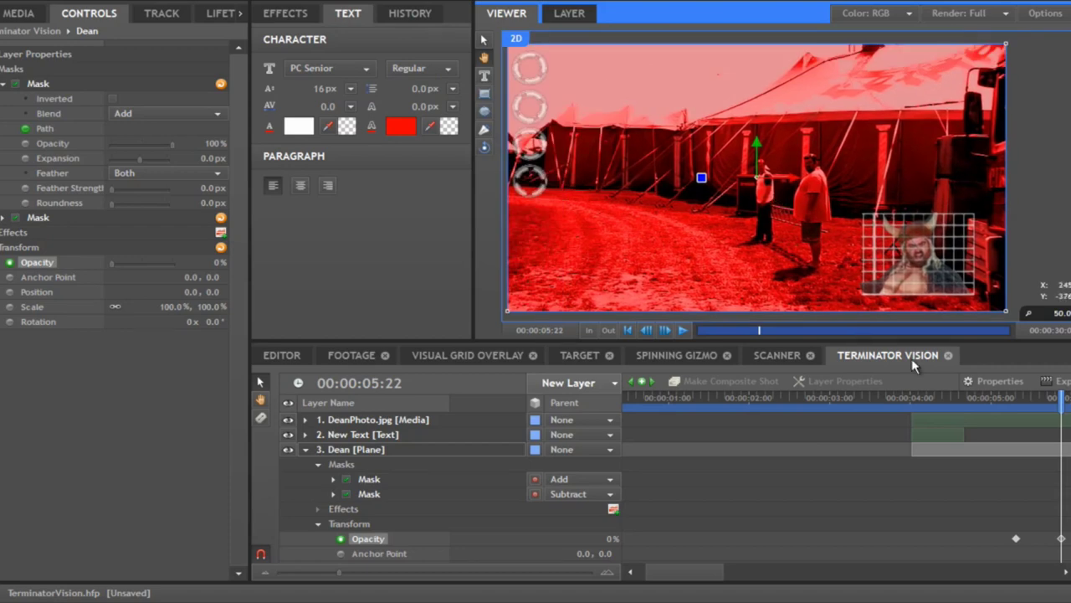
Step: Search 'hue' and apply the Hue Colorize effect to the DeanPhoto.jpg layer
left_click(308, 450)
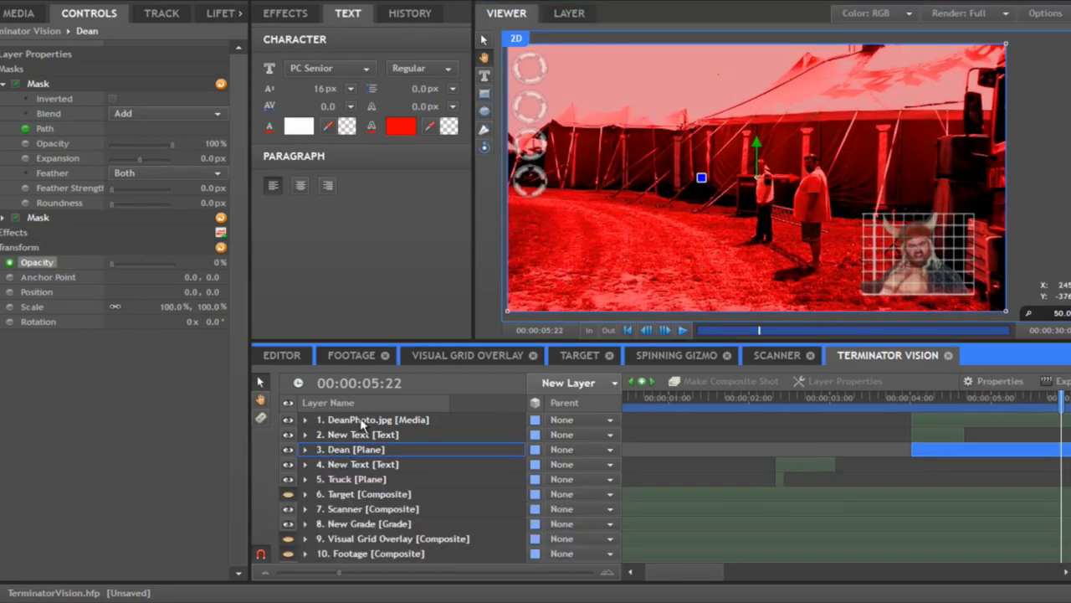
left_click(362, 422)
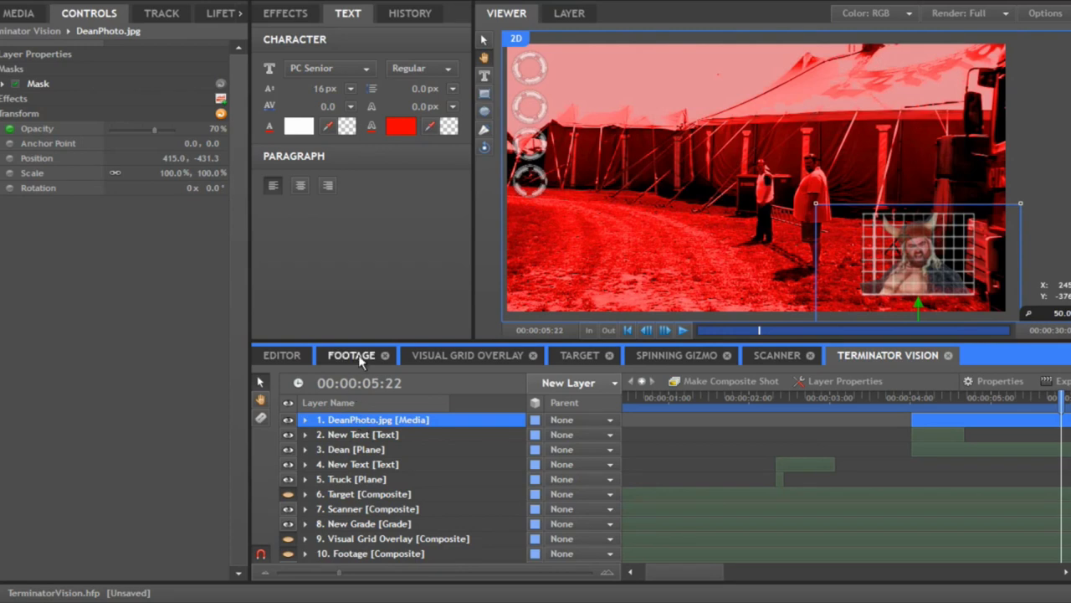
left_click(401, 16)
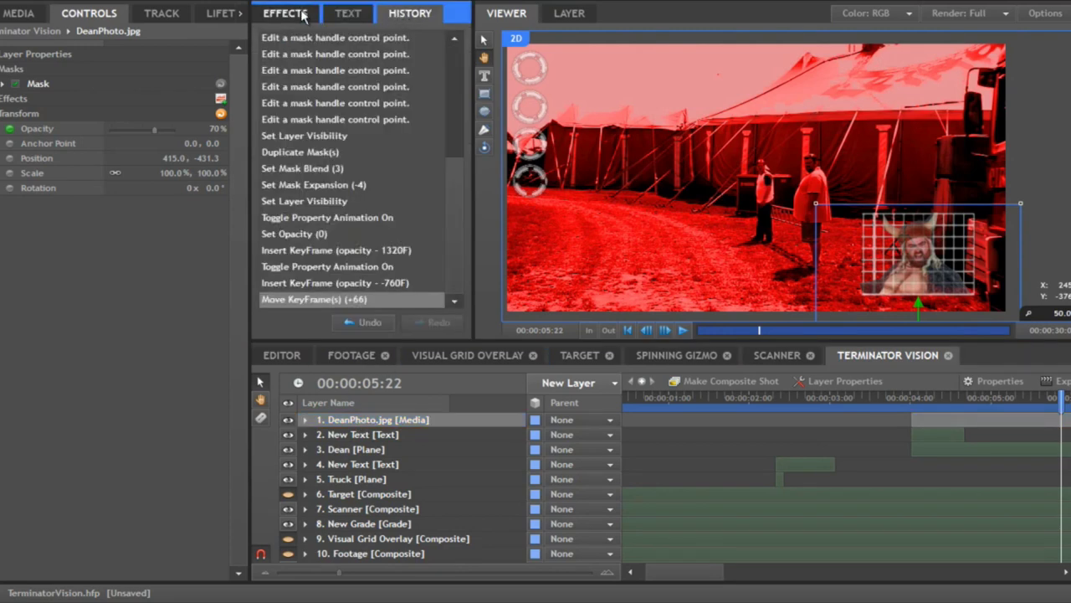
left_click(302, 13)
left_click(322, 38)
type("hu")
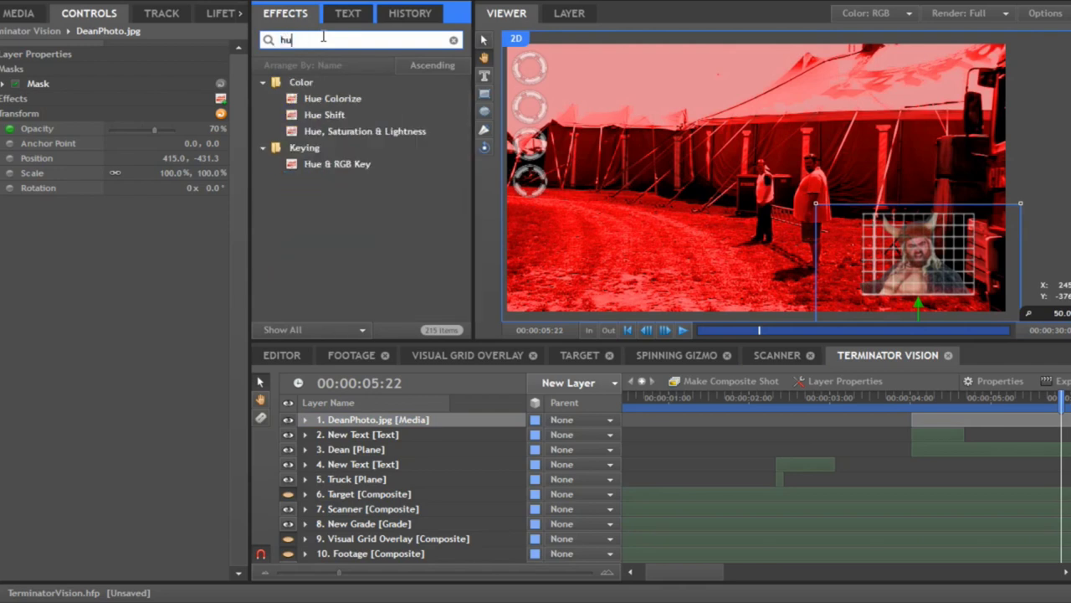
type("e")
left_click_drag(333, 99, 405, 420)
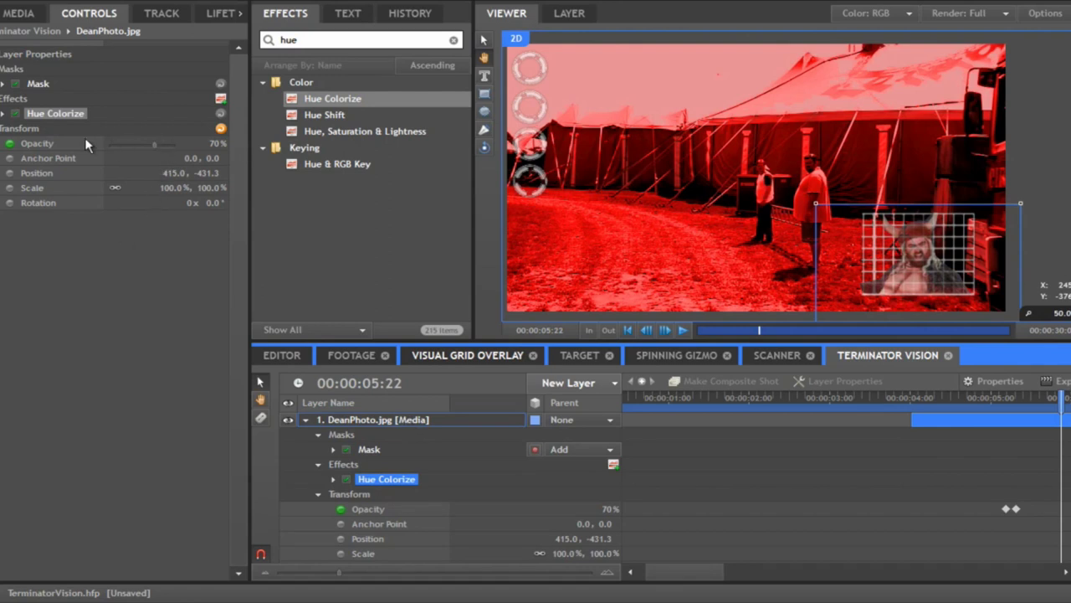
Step: Set Hue Colorize to Hue 355°, Saturation 40 and Lightness -2
left_click(3, 114)
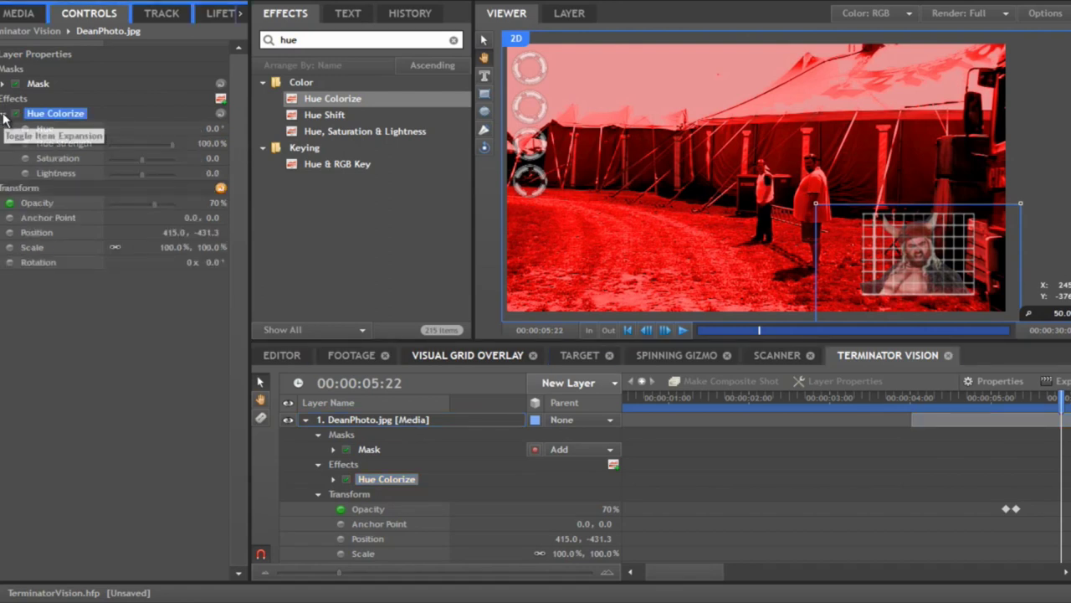
left_click(211, 129)
type("355")
key("Return")
left_click_drag(203, 158, 249, 167)
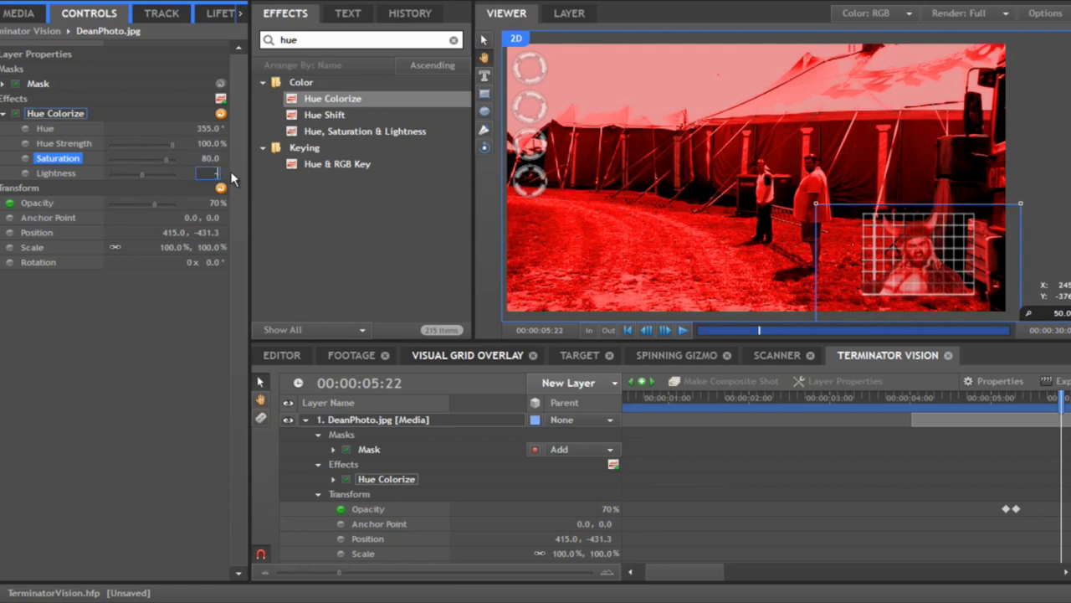
key("Return")
left_click(209, 158)
type("40")
key("Return")
left_click(305, 421)
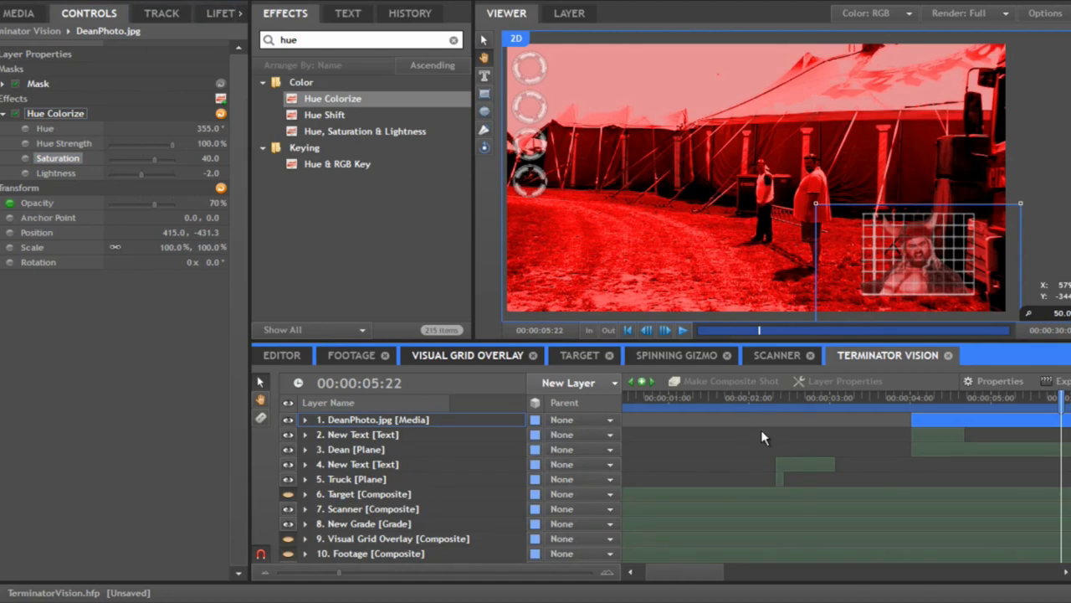
Step: Make the Target, Visual Grid Overlay and footage layers visible again
left_click(357, 494)
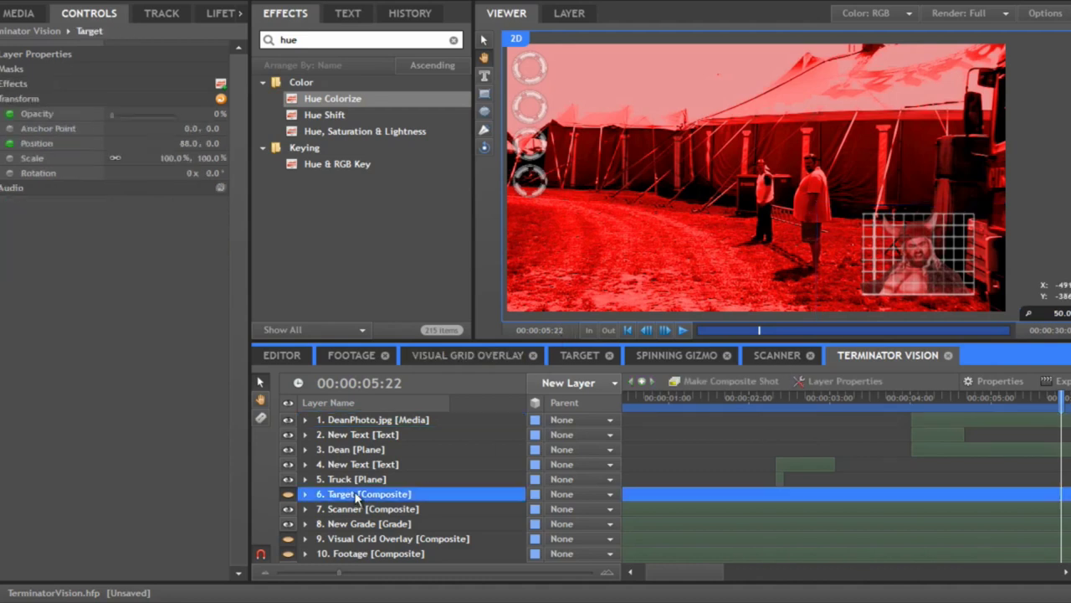
left_click(288, 494)
left_click(347, 509)
scroll(347, 510, "down", 1)
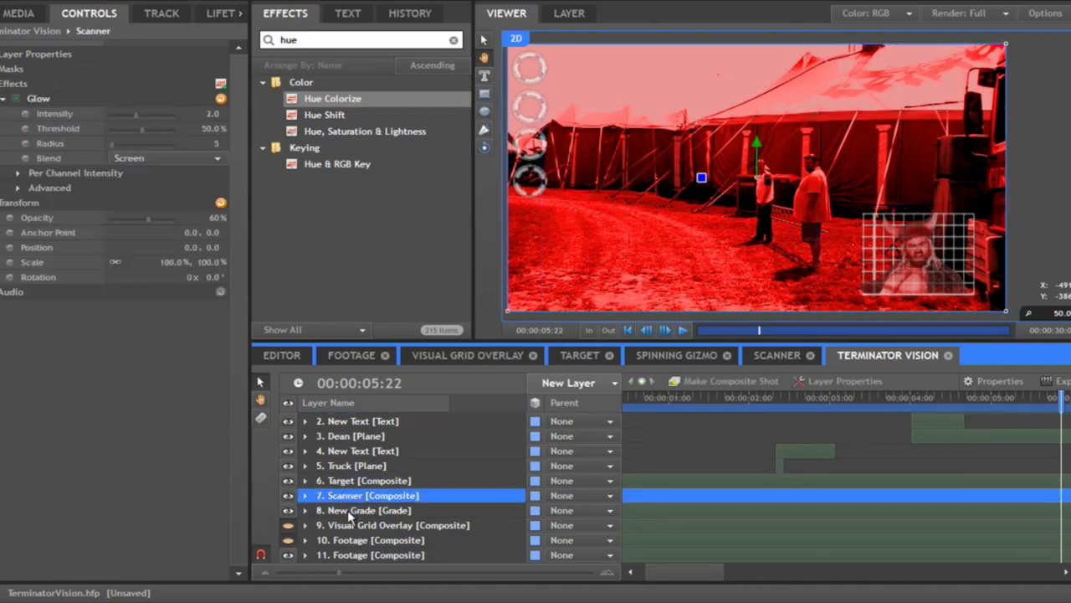
left_click(288, 525)
left_click(288, 540)
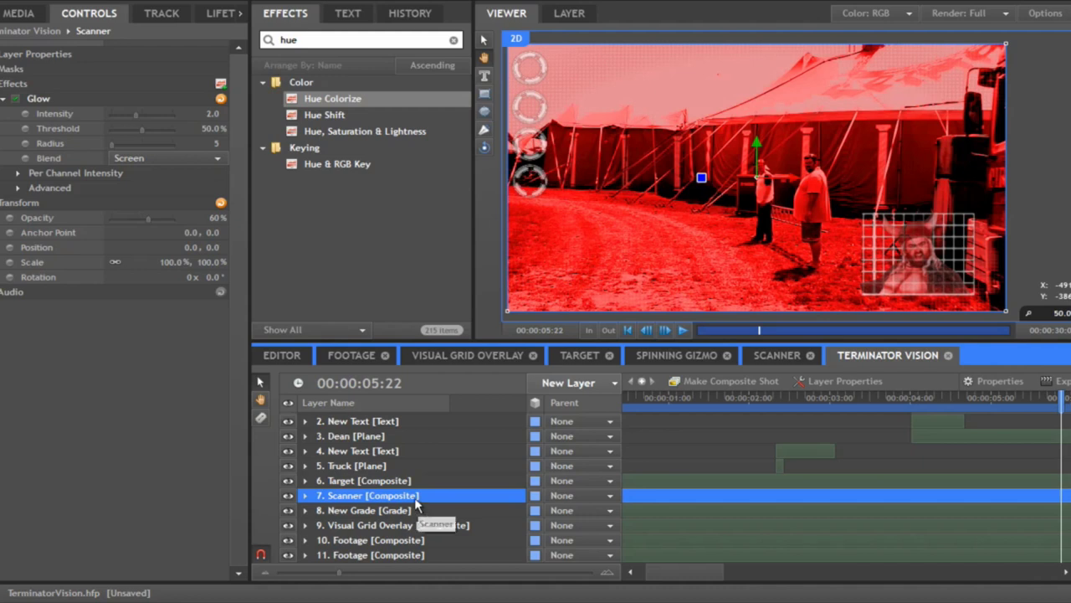
scroll(416, 503, "up", 1)
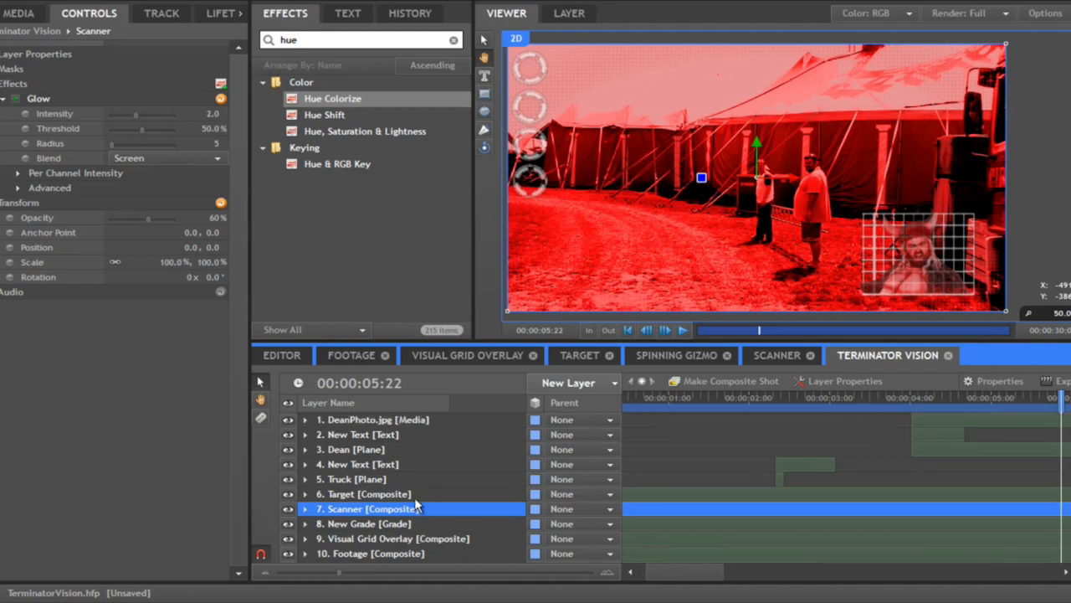
Step: Cut the text, Dean, Truck and Target layers out of Terminator Vision
left_click(397, 423)
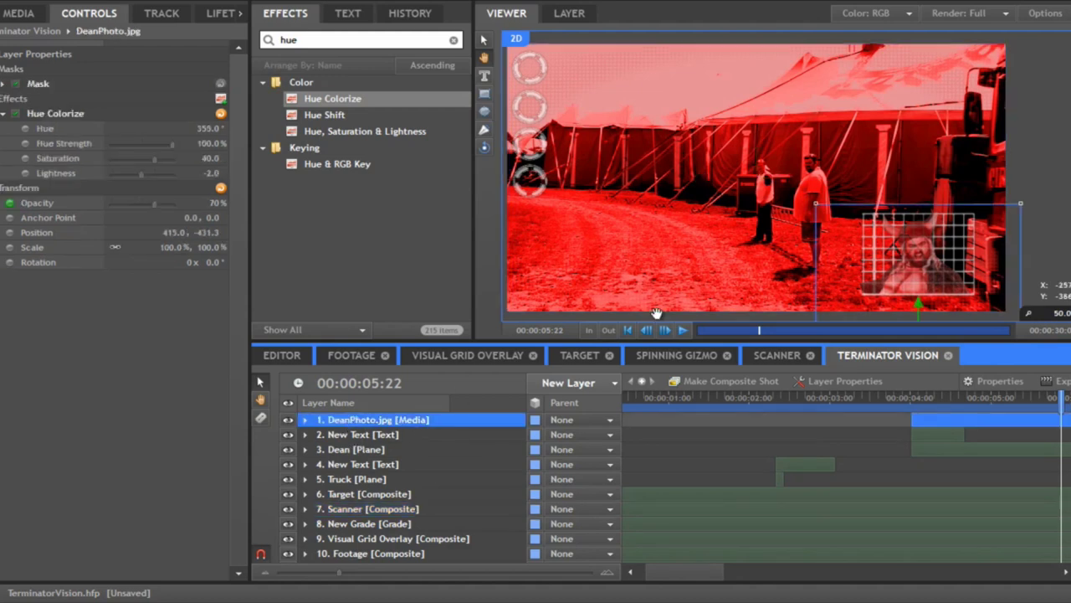
left_click(378, 439)
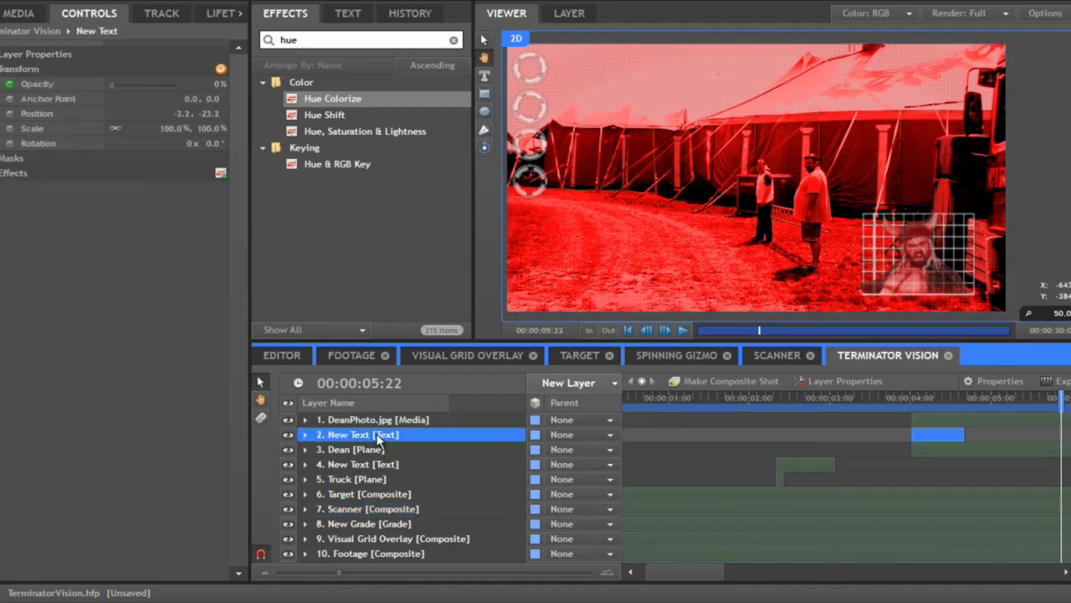
left_click(366, 452, "ctrl")
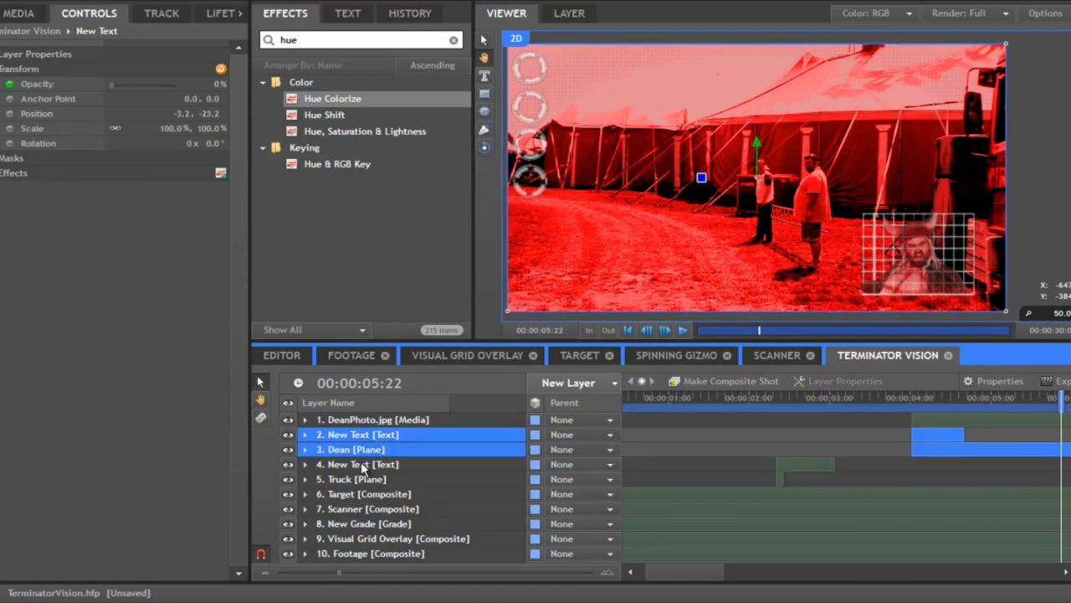
left_click(362, 465, "ctrl")
left_click(363, 467, "ctrl")
left_click(359, 477, "ctrl")
left_click(359, 469, "ctrl")
left_click(356, 497, "ctrl")
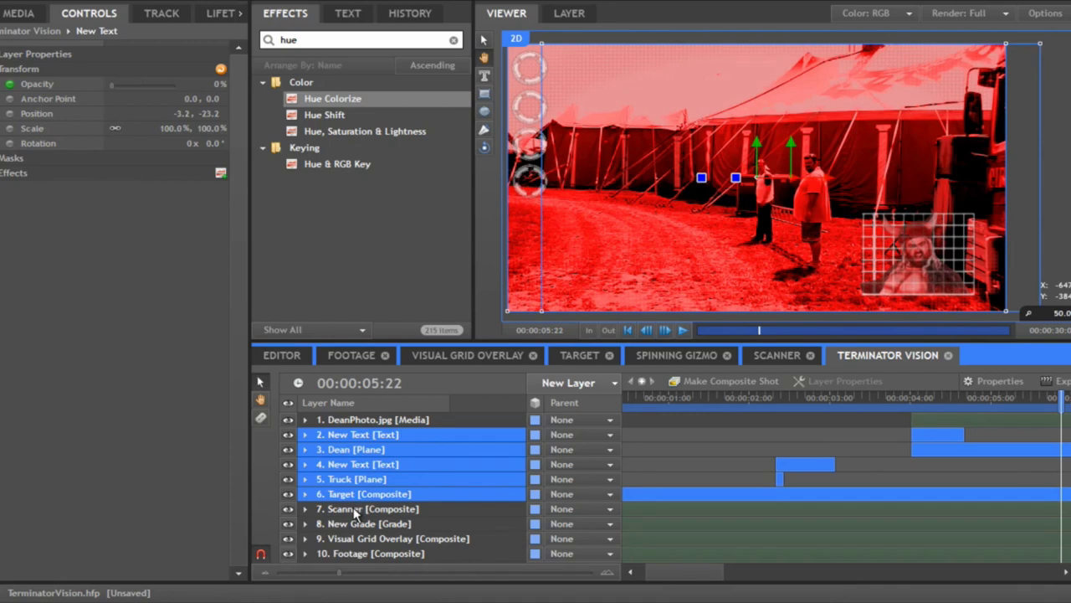
right_click(358, 437)
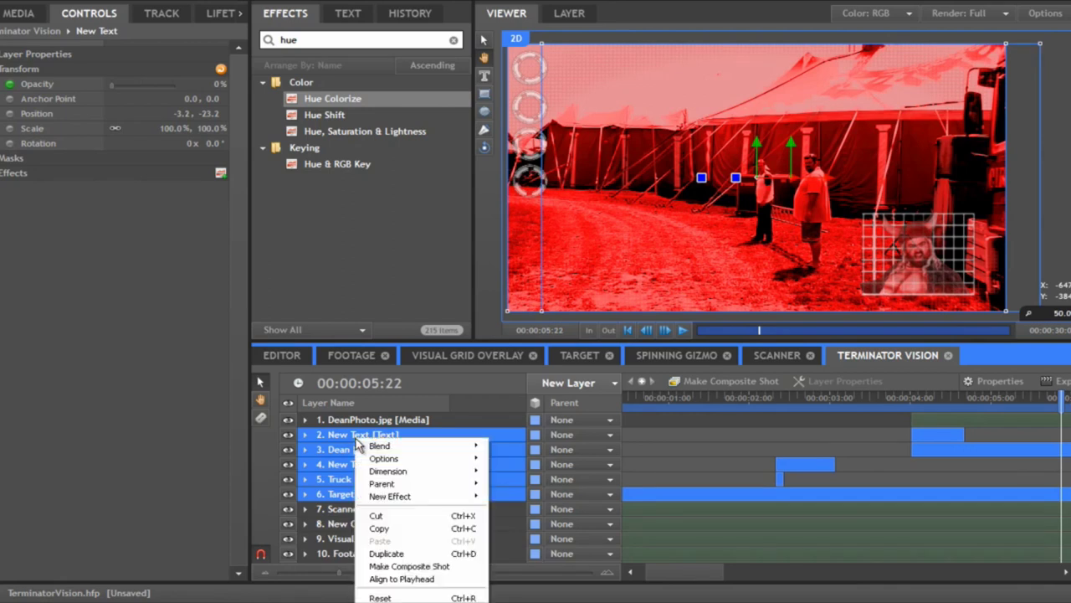
left_click(385, 517)
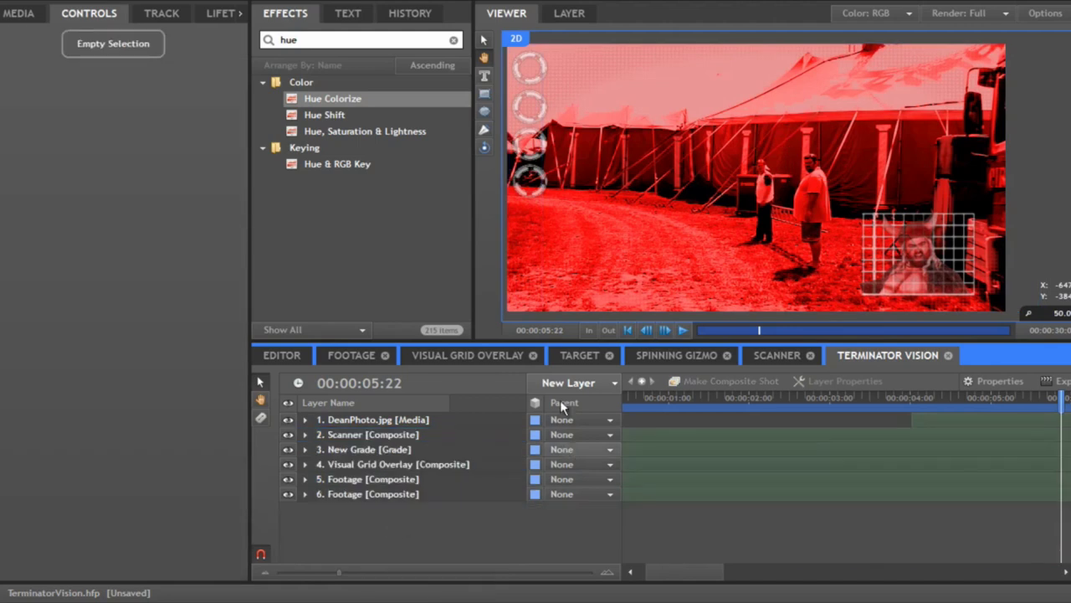
Step: Paste the cut layers into the Scanner composite at its first frame
left_click(775, 355)
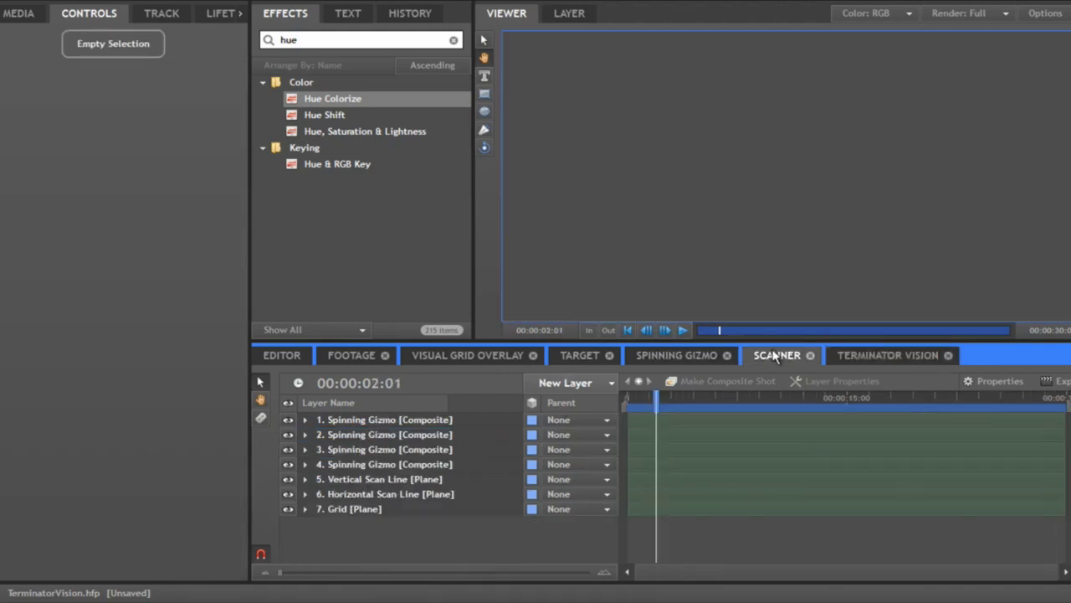
left_click(660, 397)
left_click_drag(659, 398, 623, 398)
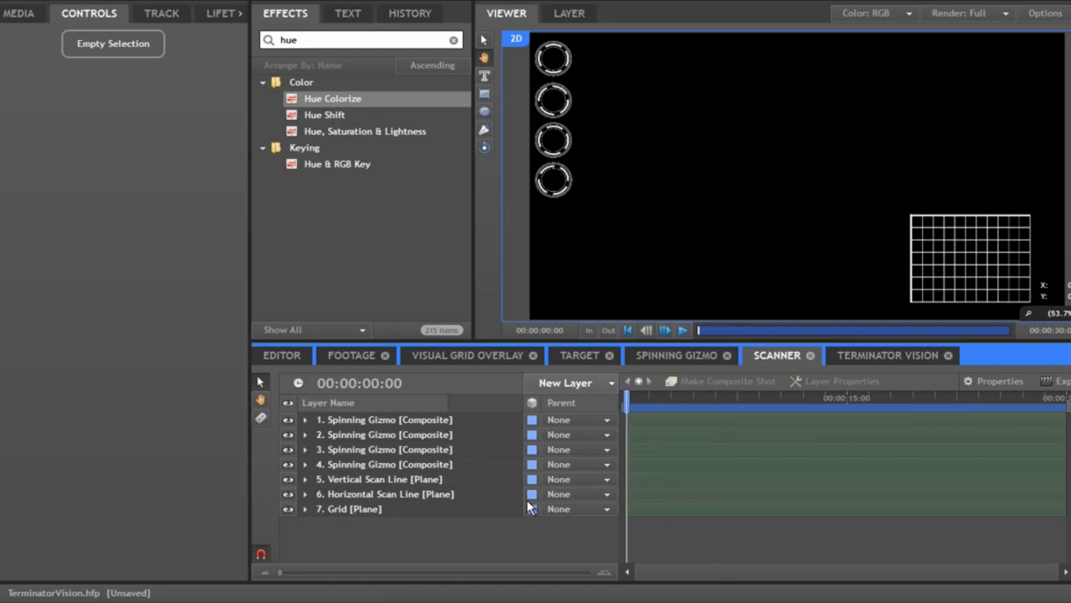
right_click(501, 545)
left_click(522, 563)
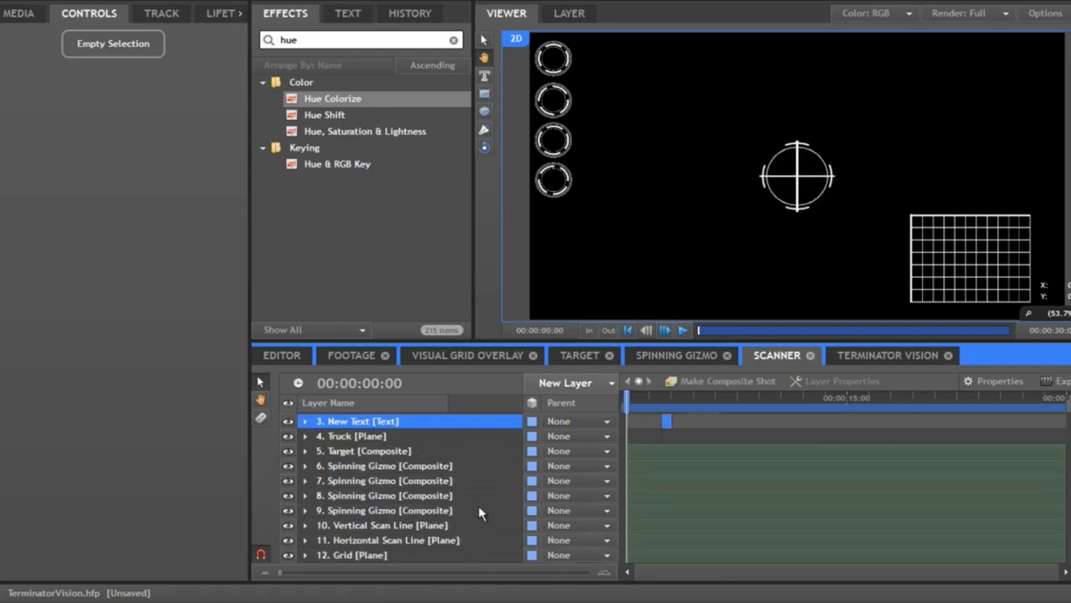
left_click(857, 357)
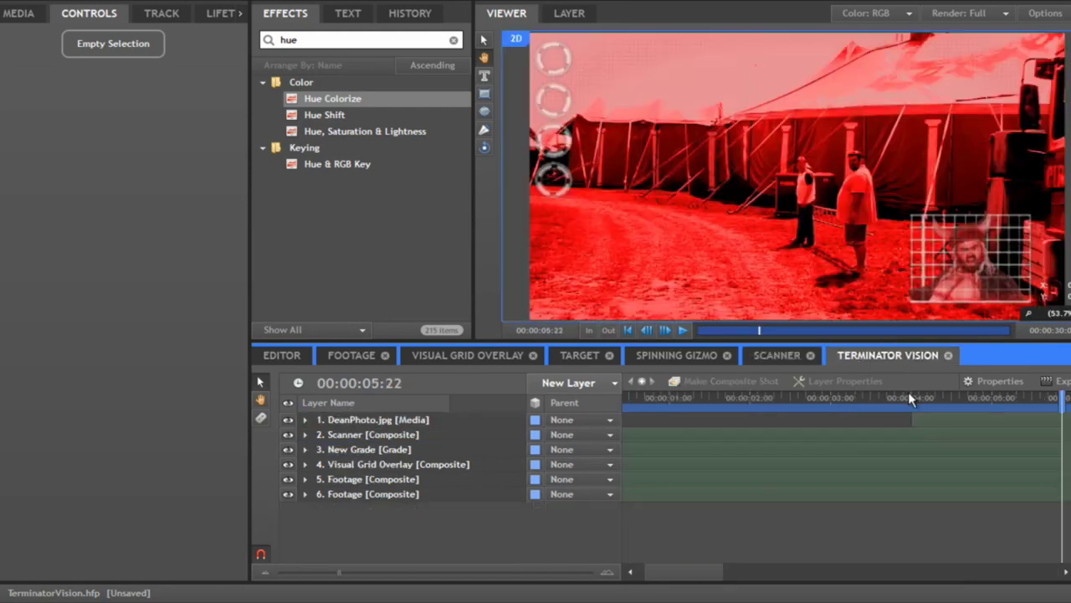
Step: Preview Terminator Vision between 3:18 and 4:08, then show the project media list
left_click(908, 393)
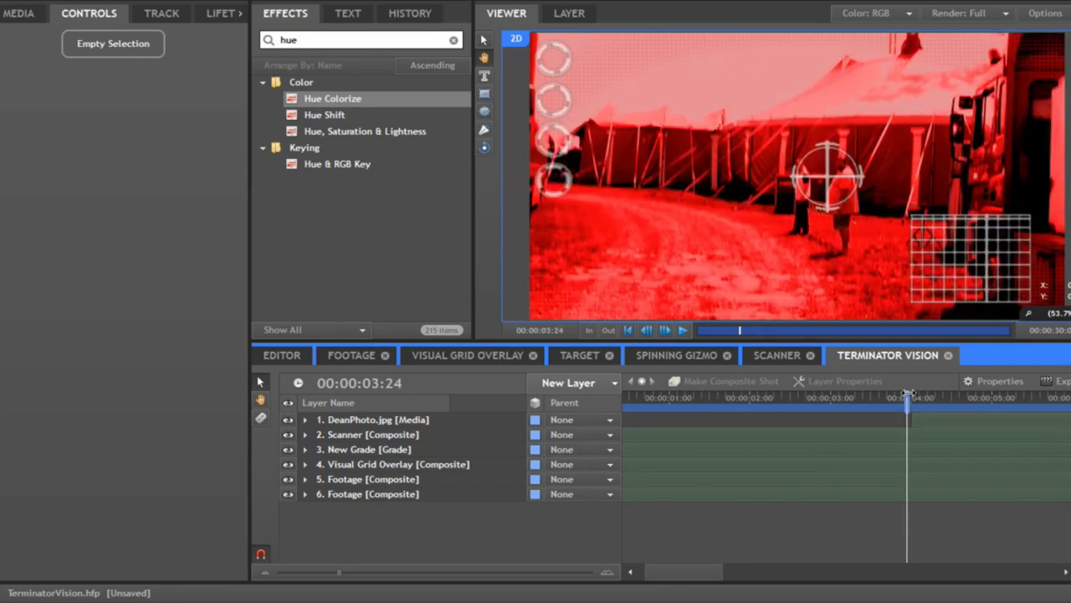
left_click_drag(908, 393, 889, 394)
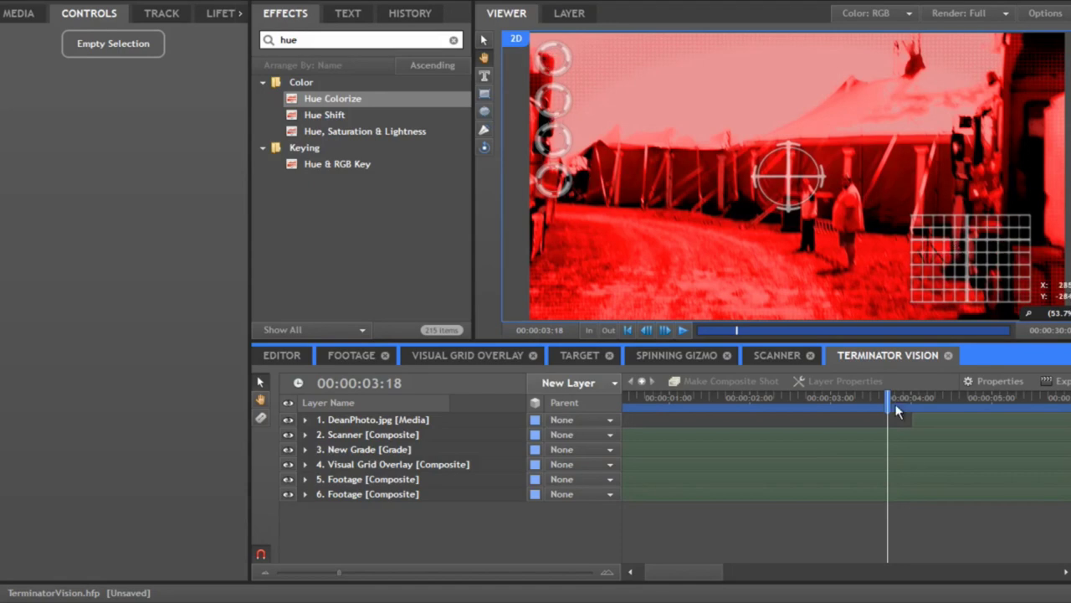
left_click_drag(890, 400, 932, 403)
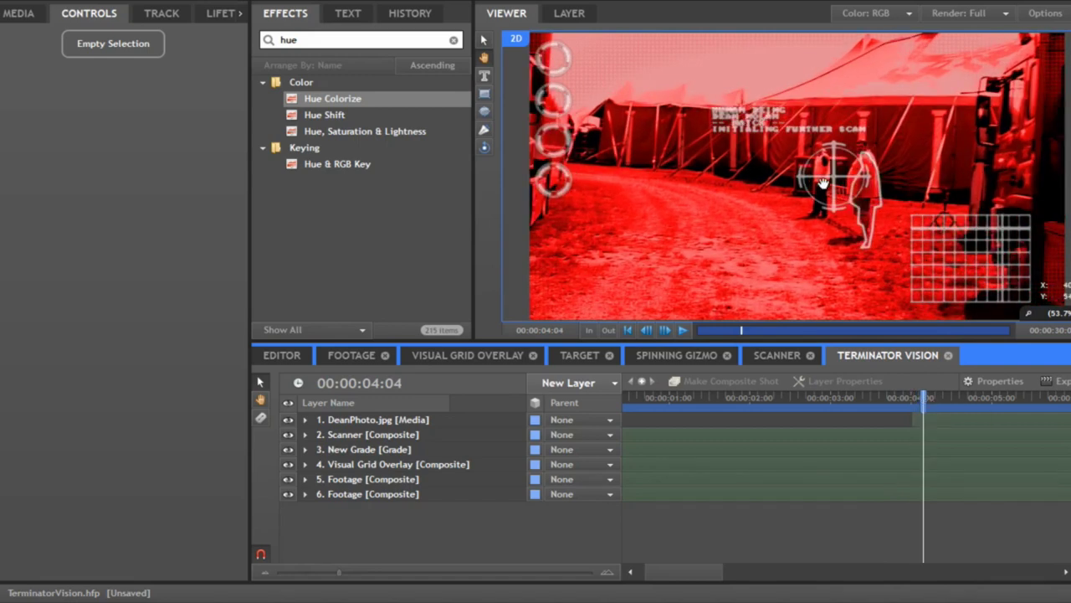
left_click(936, 402)
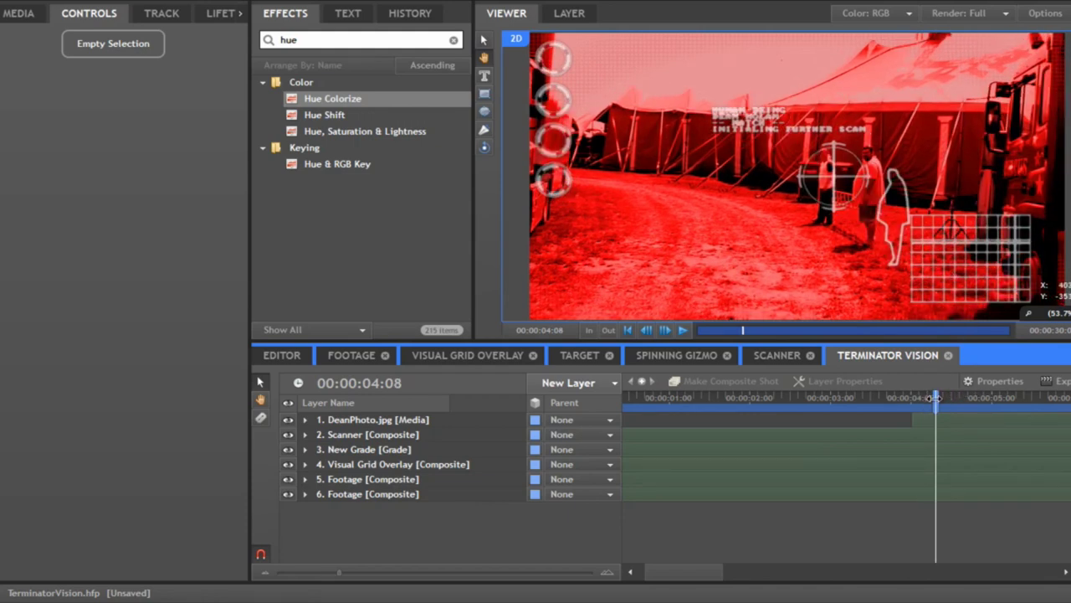
left_click(5, 10)
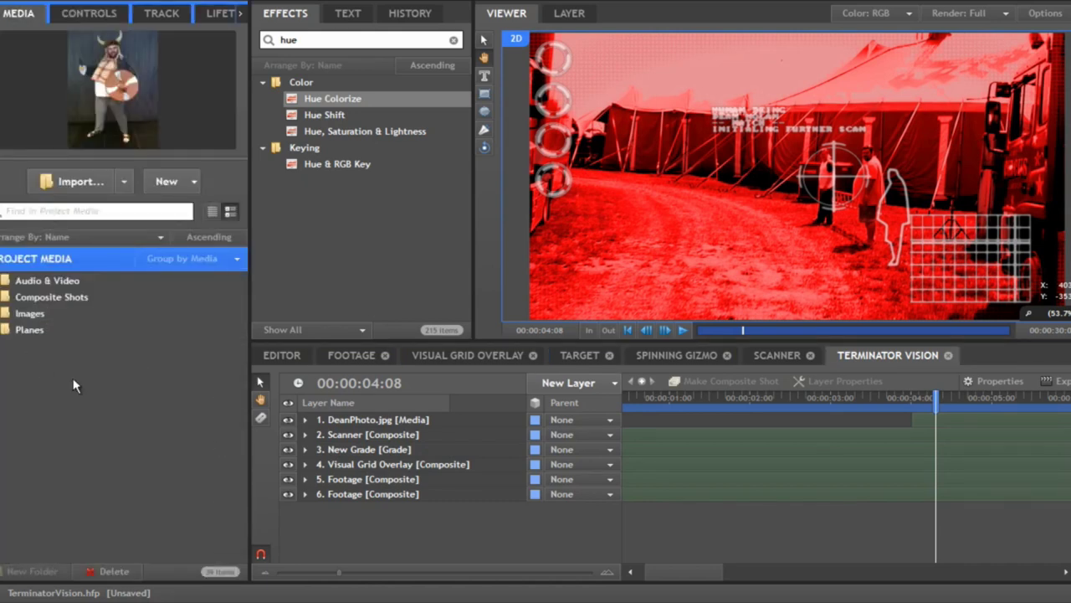
Step: Create a 15-second composite shot named 'Final Shot'
right_click(65, 393)
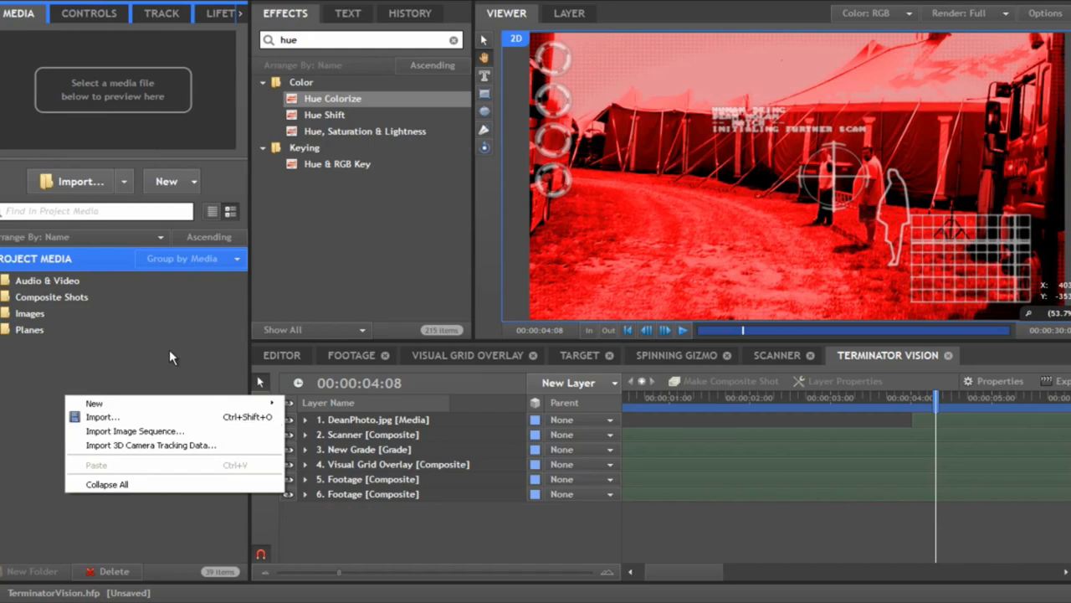
left_click(172, 185)
left_click(210, 219)
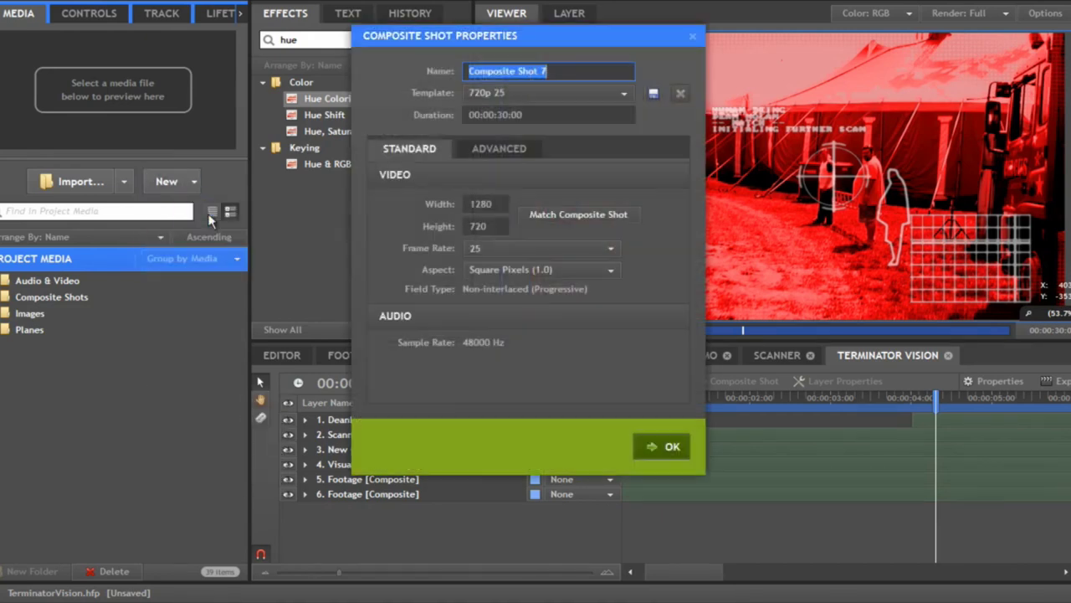
type("Fin")
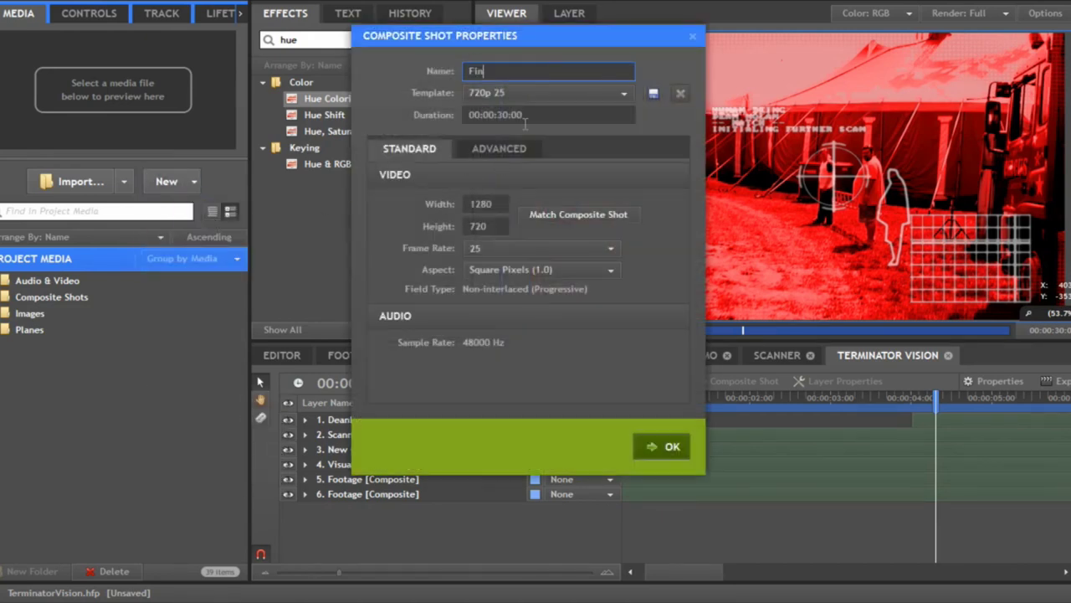
type("al Shot")
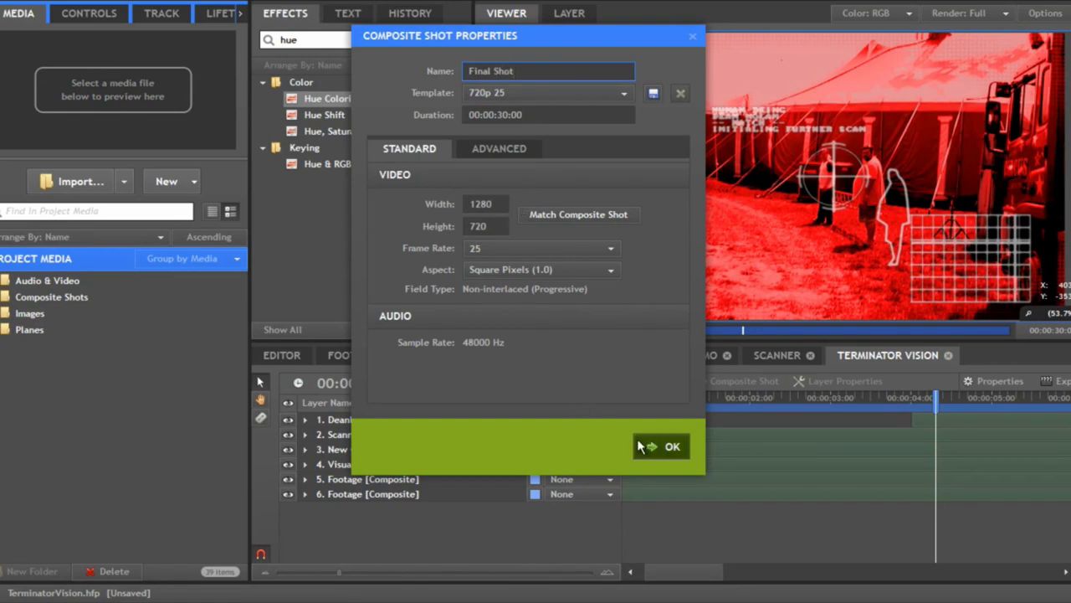
left_click(503, 114)
left_click_drag(507, 115, 499, 114)
type("15")
left_click(643, 446)
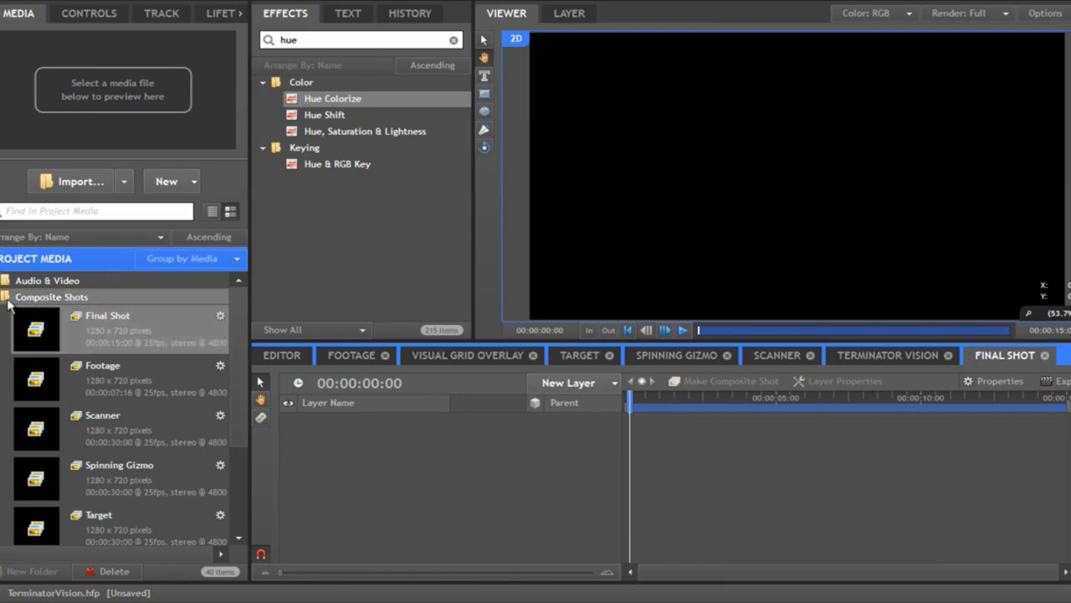
Step: Drag Terminator Vision into Final Shot as a layer, preview it and slide its bar earlier
double_click(74, 298)
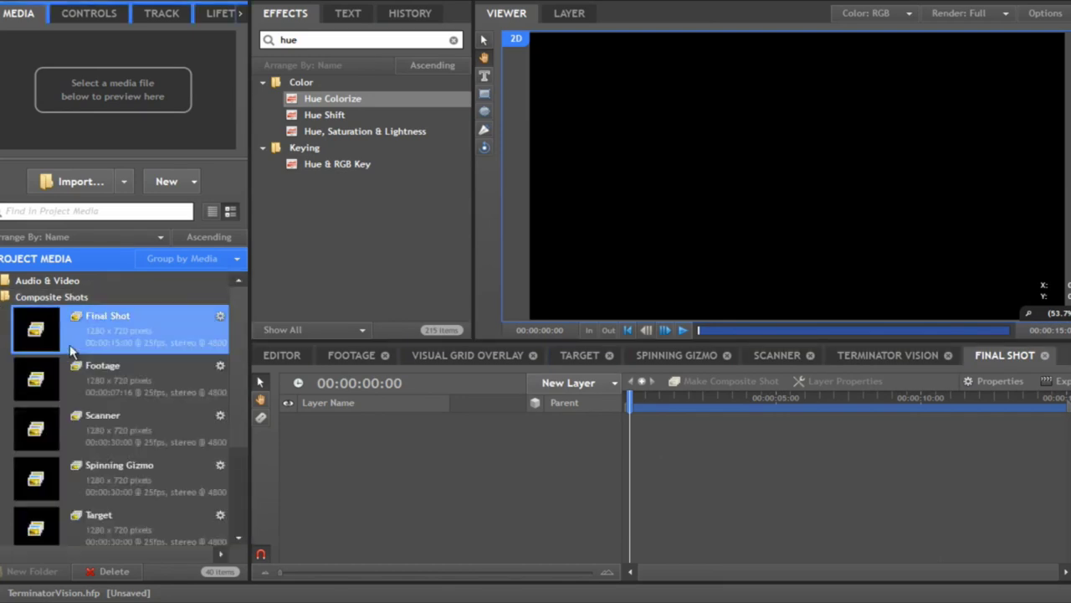
scroll(76, 352, "down", 3)
left_click_drag(123, 414, 406, 451)
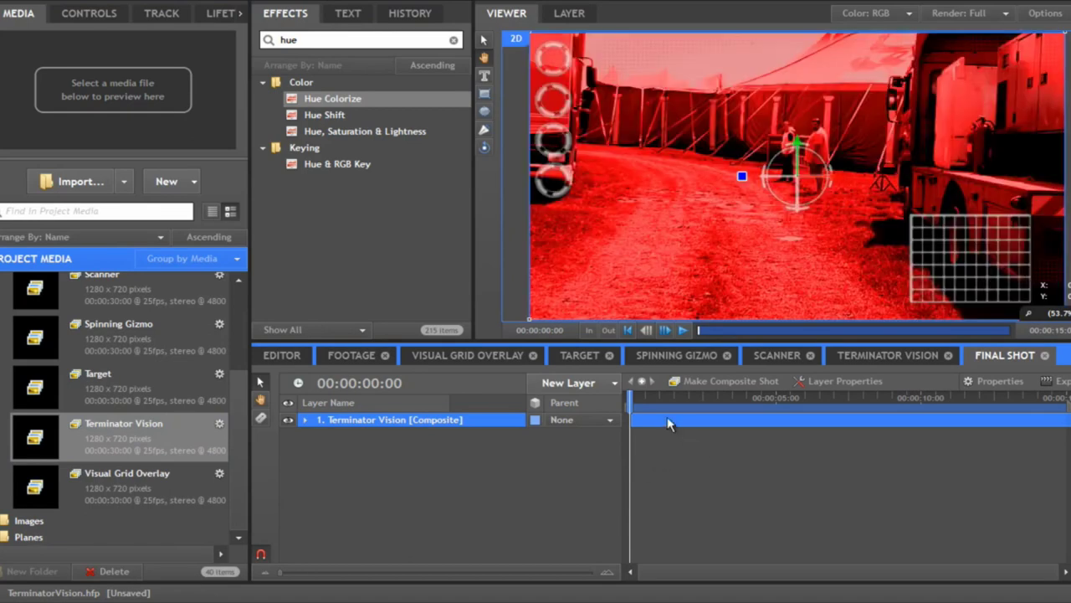
left_click_drag(681, 394, 717, 395)
left_click_drag(818, 430, 736, 432)
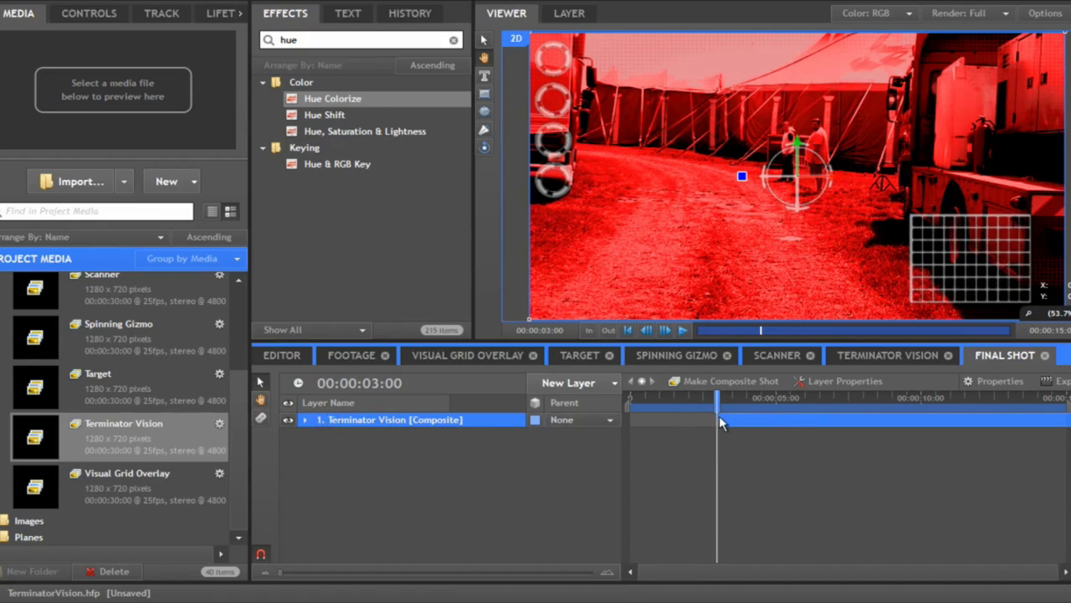
Step: Unlink Scale on Terminator Vision and keyframe it at 0% by 0% at 00:00:03:00
left_click(94, 15)
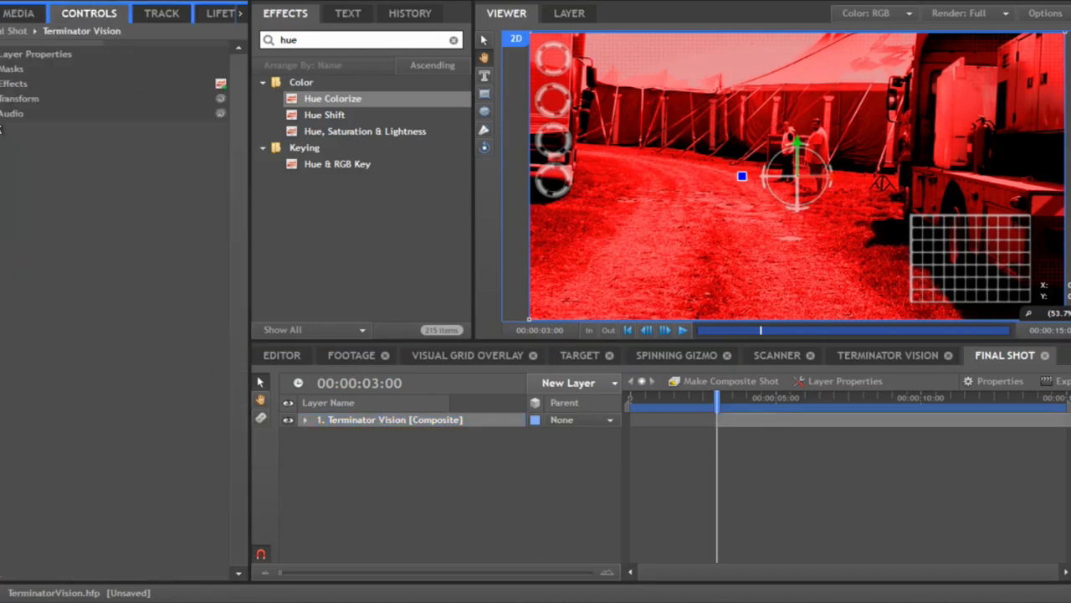
left_click(18, 97)
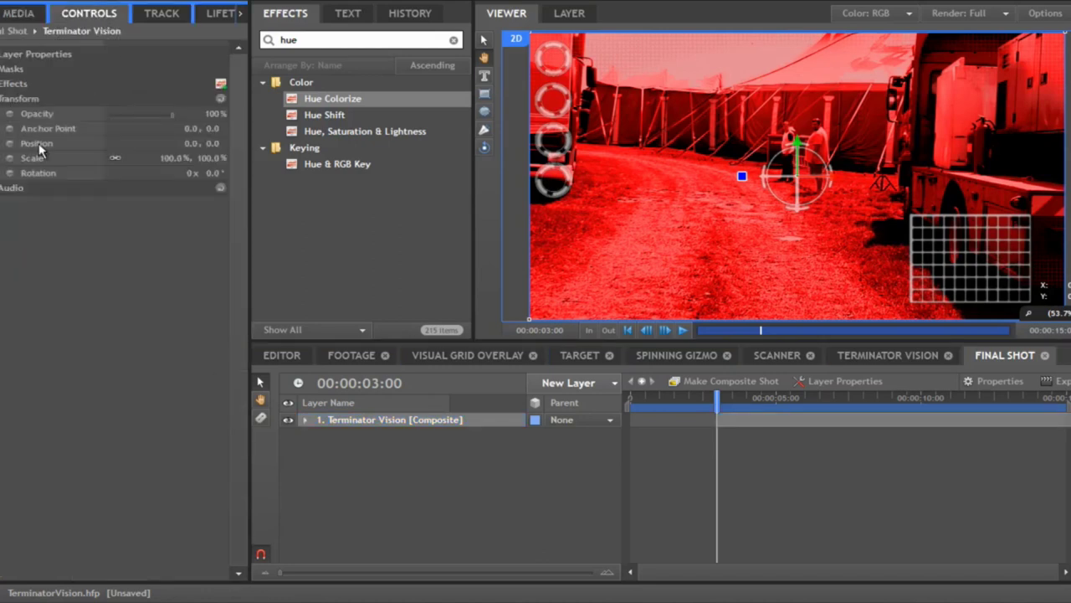
left_click(9, 157)
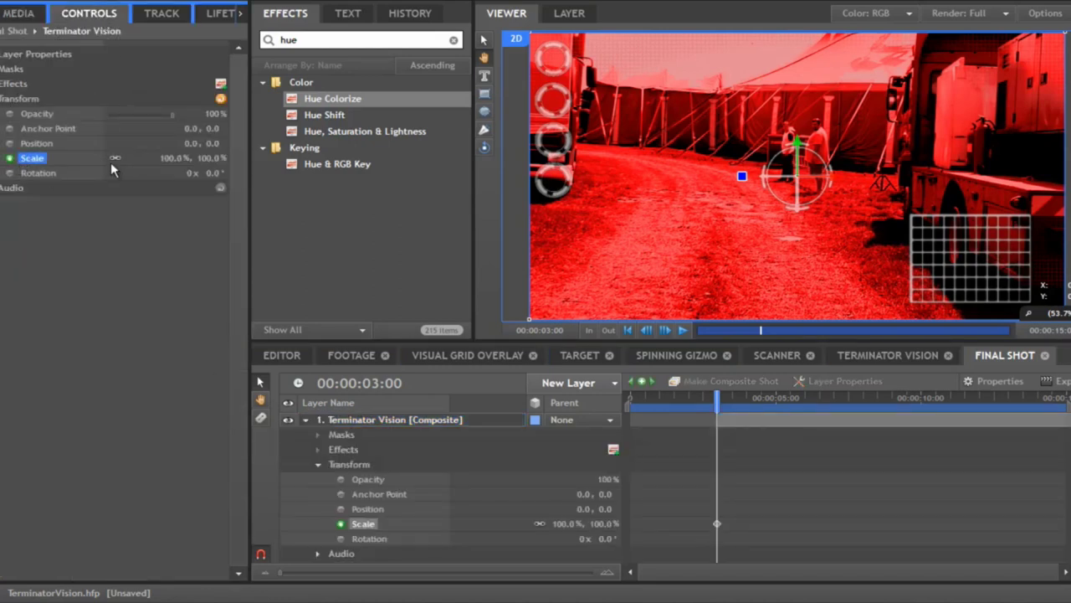
left_click(115, 157)
left_click(171, 157)
type("0")
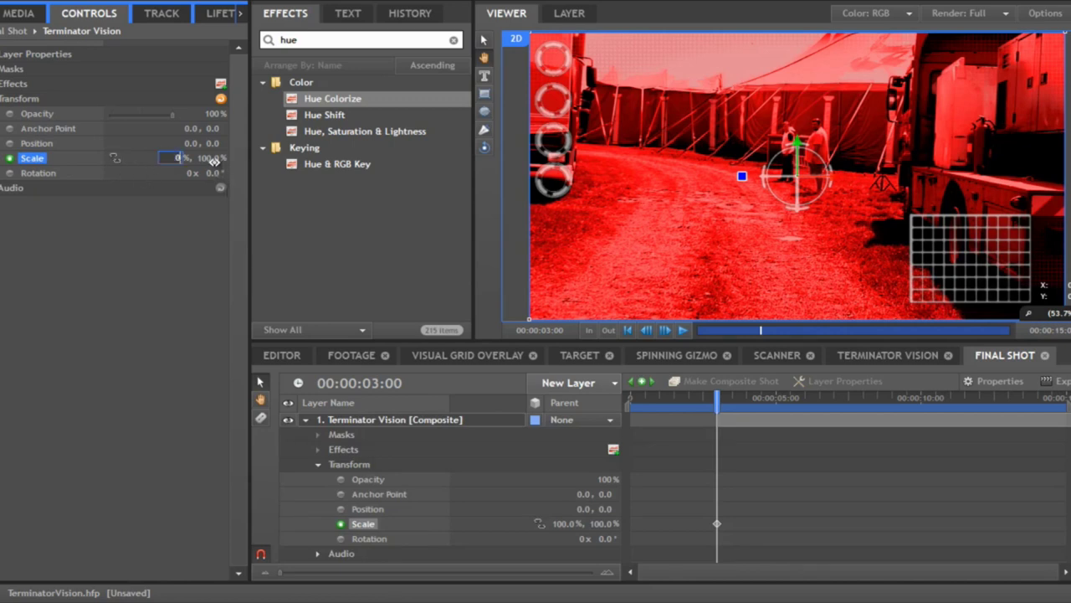
key("Tab")
type("0")
key("Return")
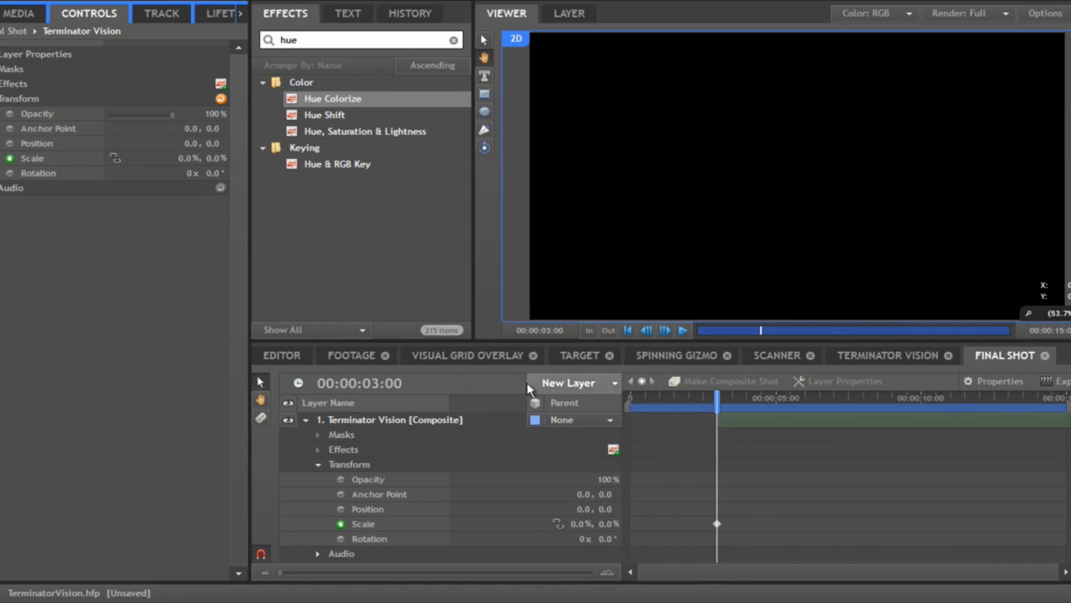
Step: A few frames later, set Scale to 100% wide by 3% high for a thin strip
left_click(719, 396)
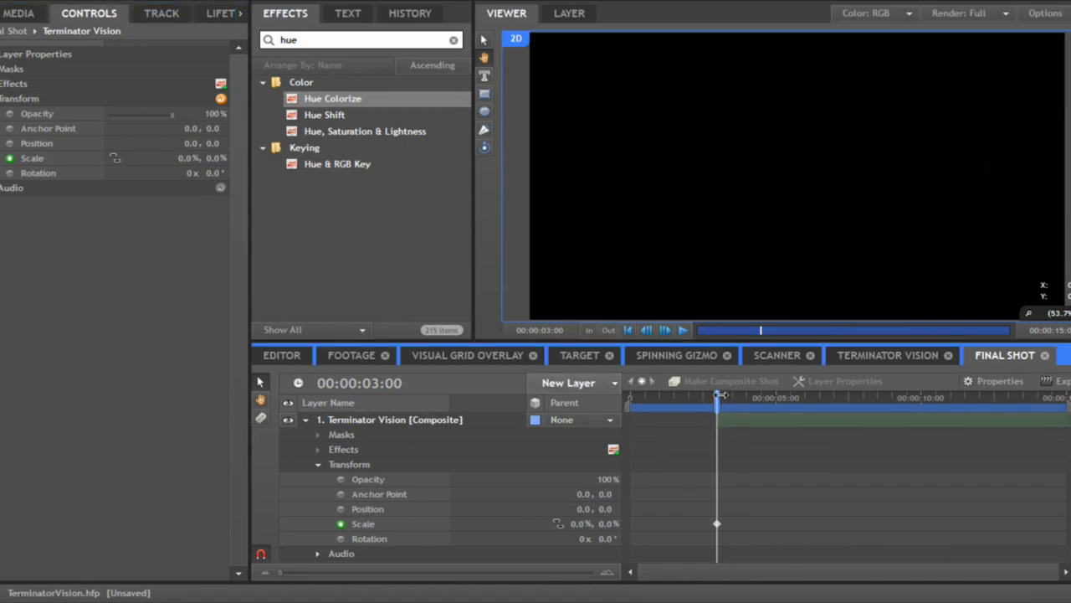
left_click_drag(719, 396, 729, 396)
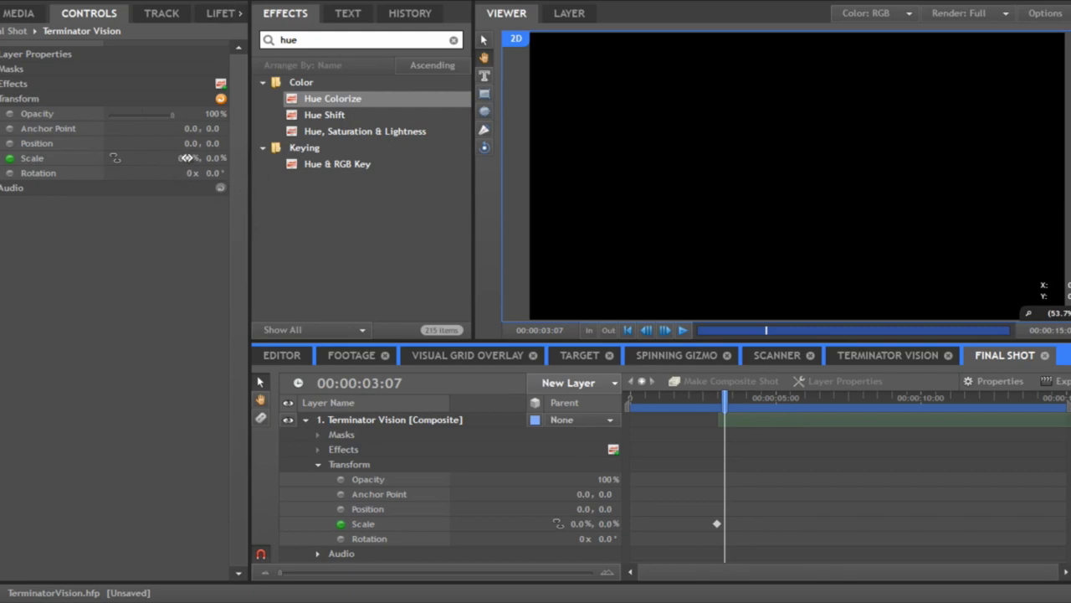
left_click(185, 158)
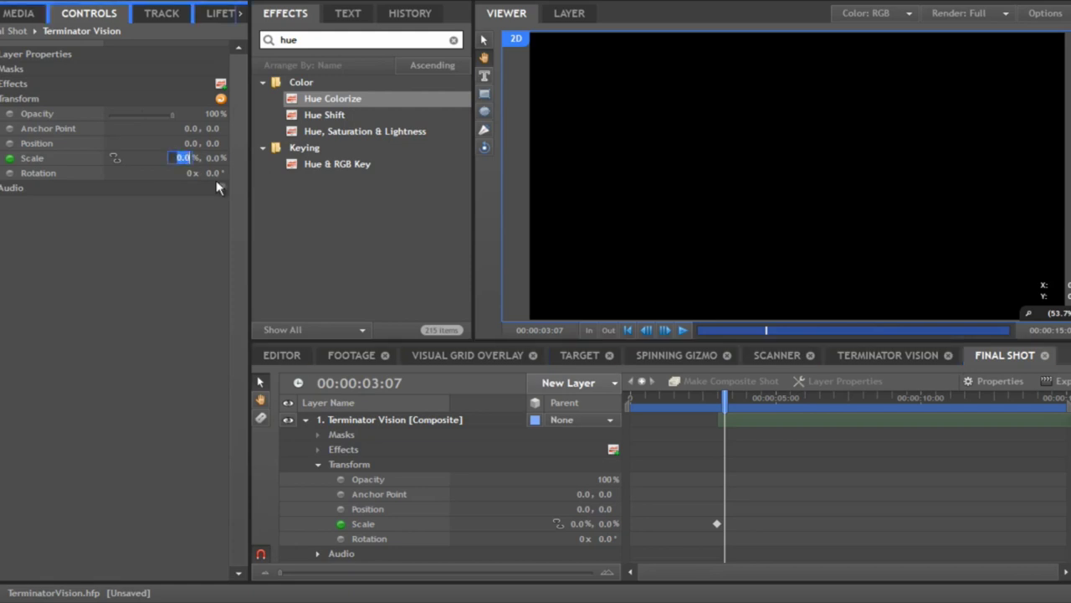
type("100")
key("Tab")
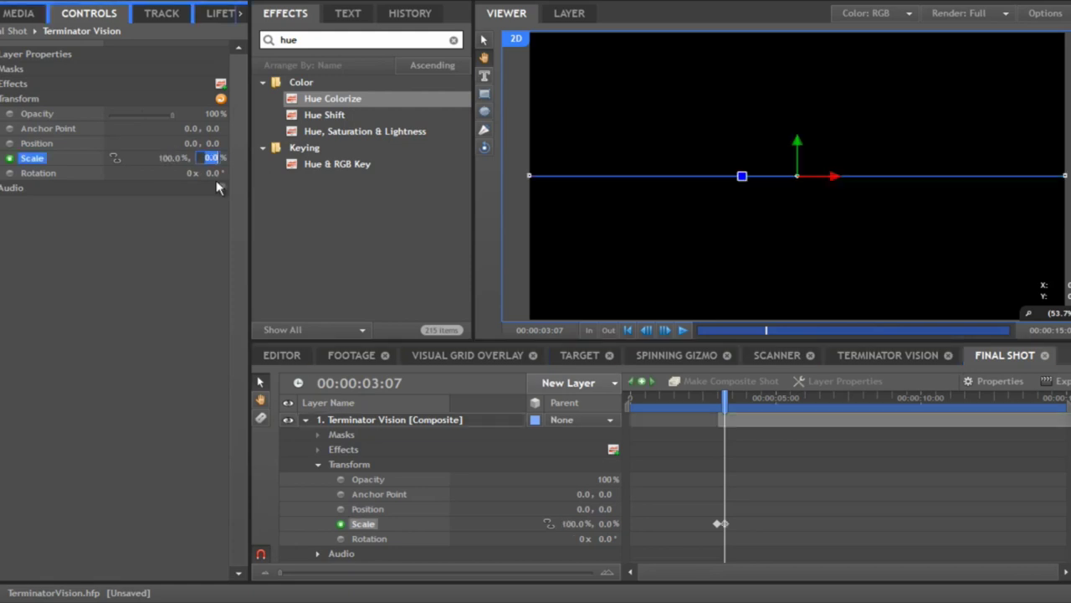
type("3")
key("Return")
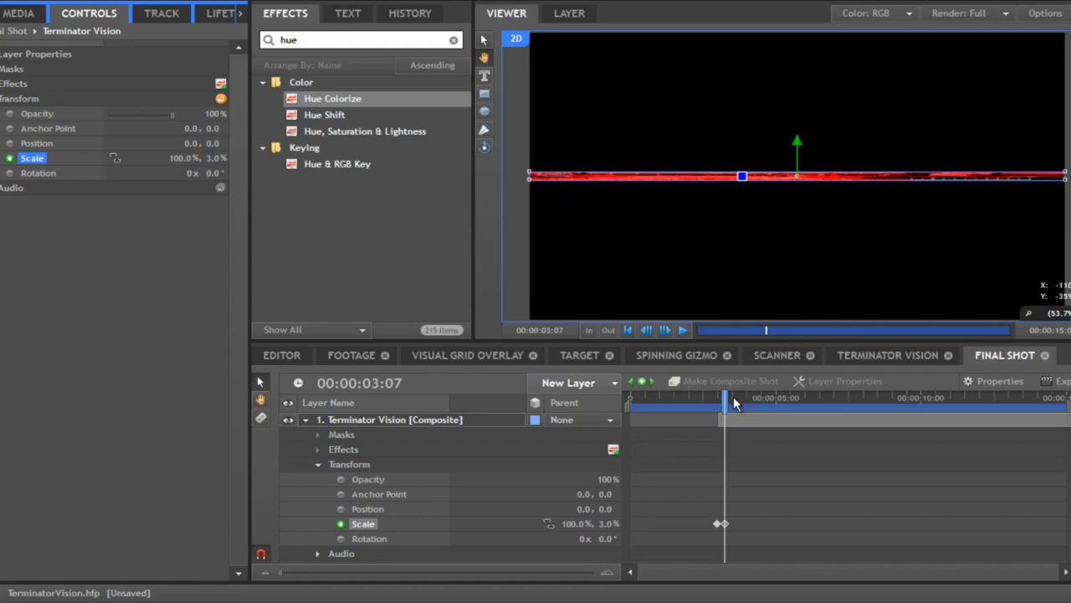
Step: At 00:00:04:00, raise Scale height to 100% and scrub back to preview
left_click_drag(730, 400, 737, 429)
left_click(605, 525)
type("100")
key("Return")
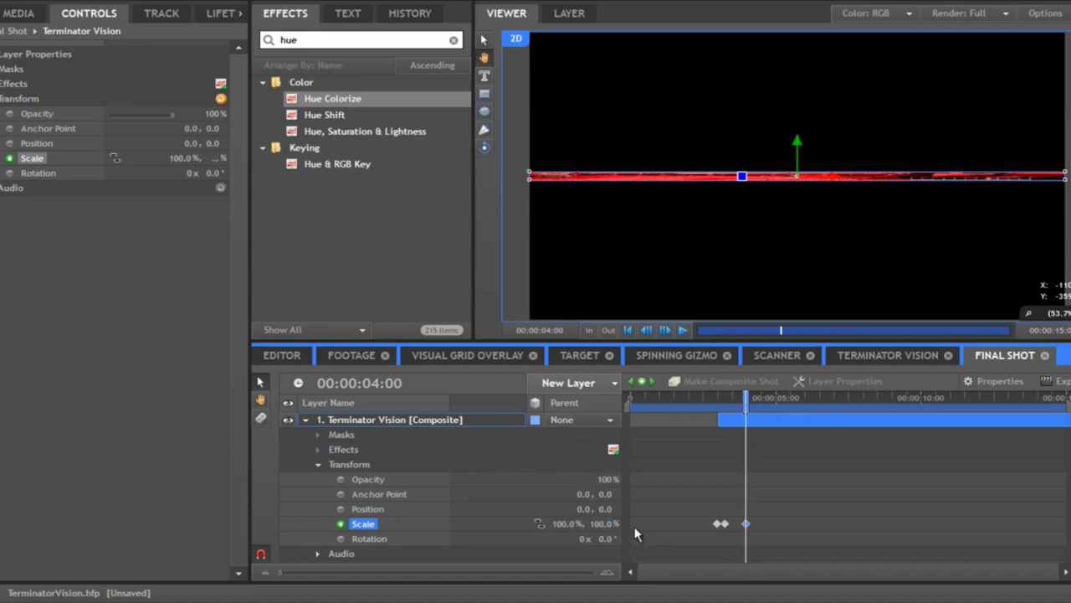
mouse_move(719, 392)
left_mouse_down()
mouse_move(733, 395)
mouse_move(717, 397)
left_mouse_up()
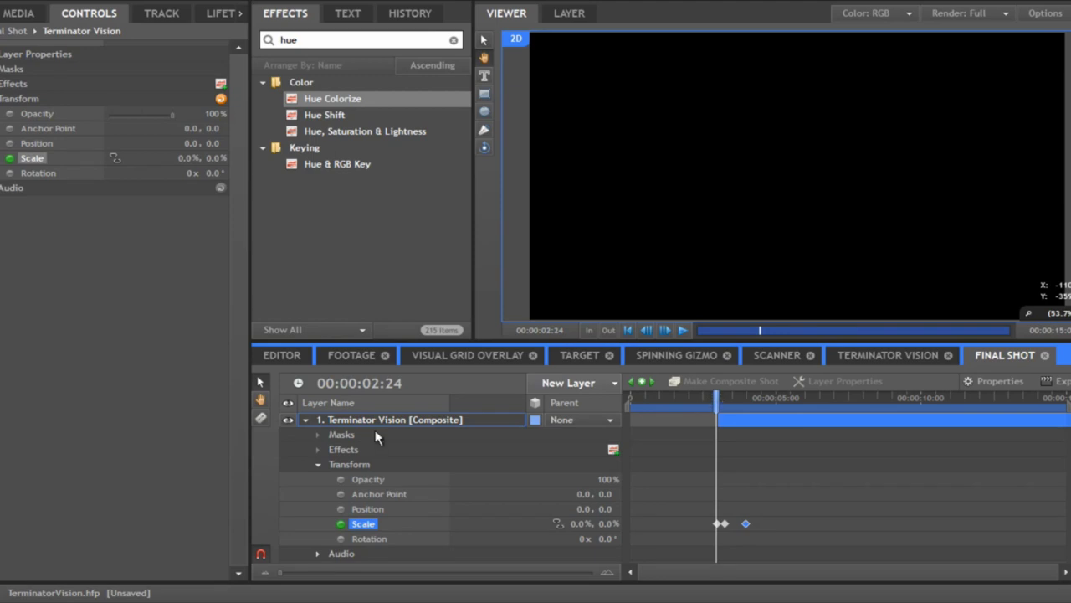
left_click(305, 419)
Step: Add a new Grade layer and apply the Light Flares effect to it
right_click(350, 465)
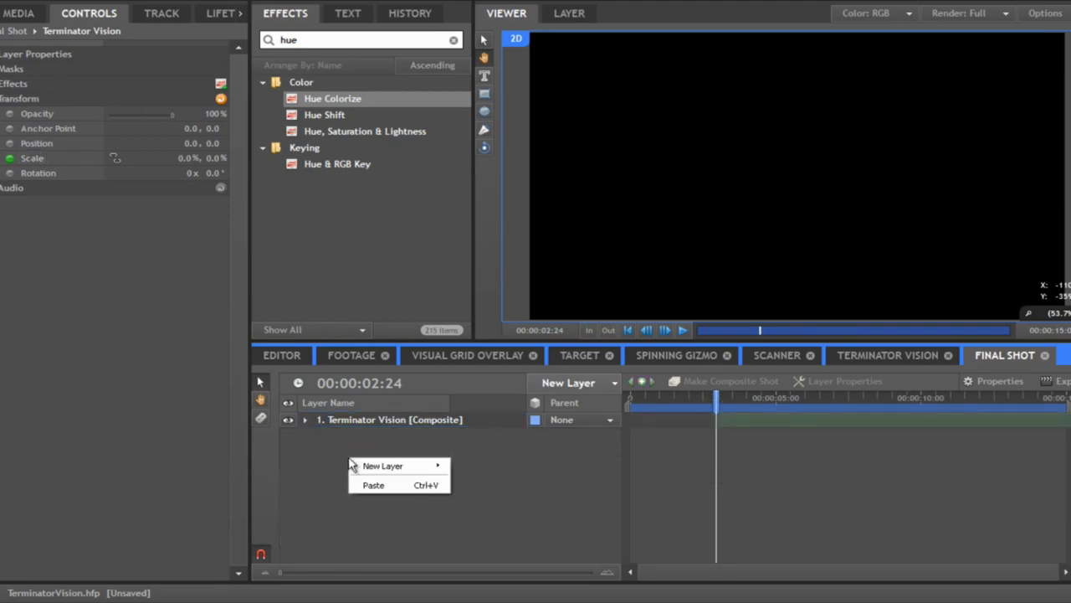
mouse_move(363, 467)
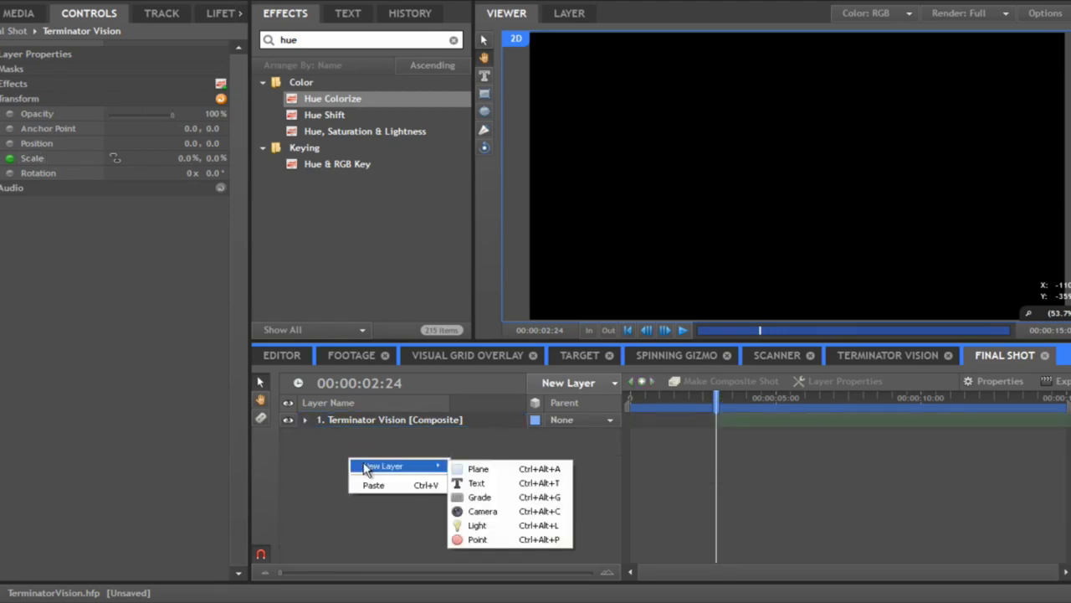
left_click(502, 498)
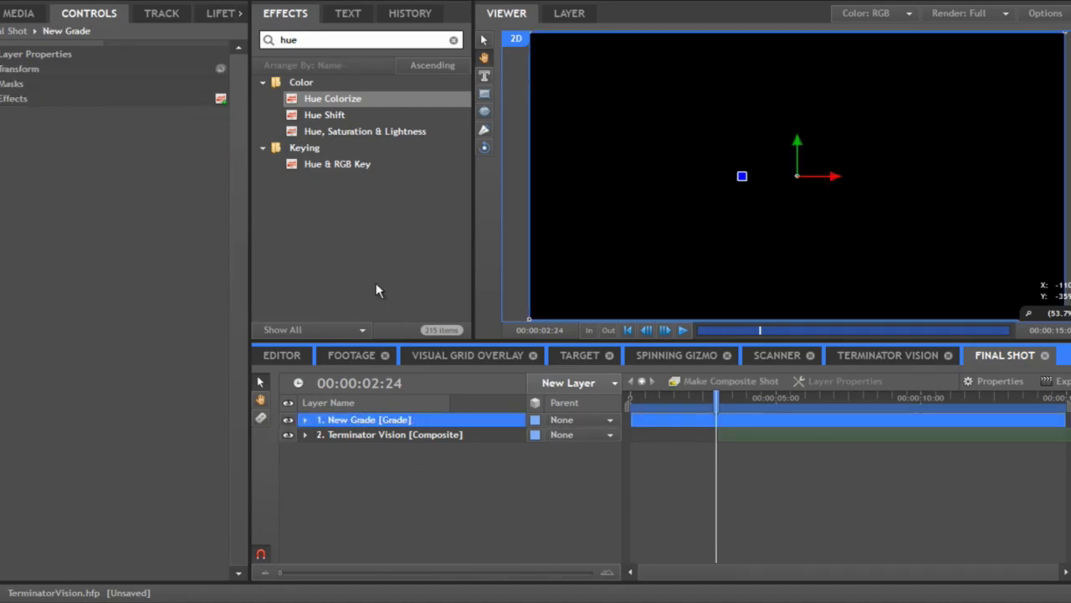
left_click(310, 40)
type("flare")
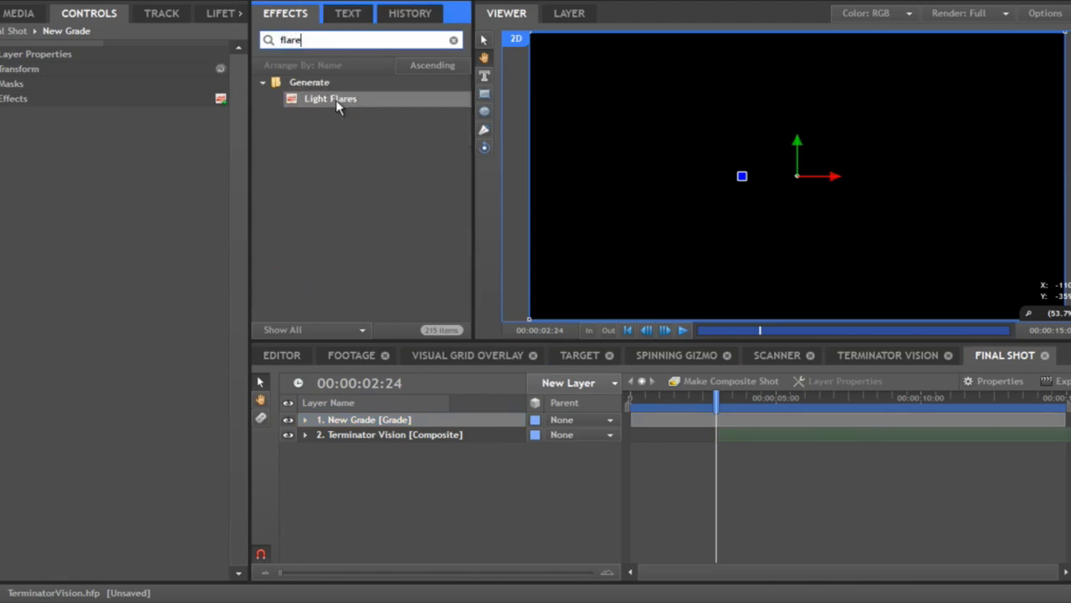
left_click_drag(339, 101, 400, 426)
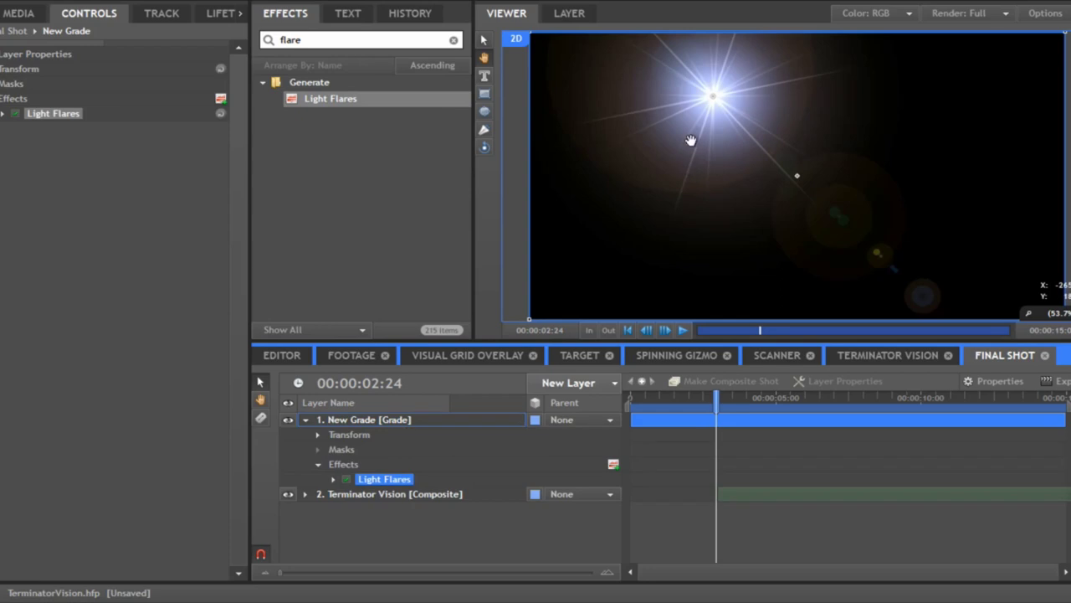
Step: Set the Flare Type to Laser dot and move the flare hotspot to frame centre
left_click(35, 113)
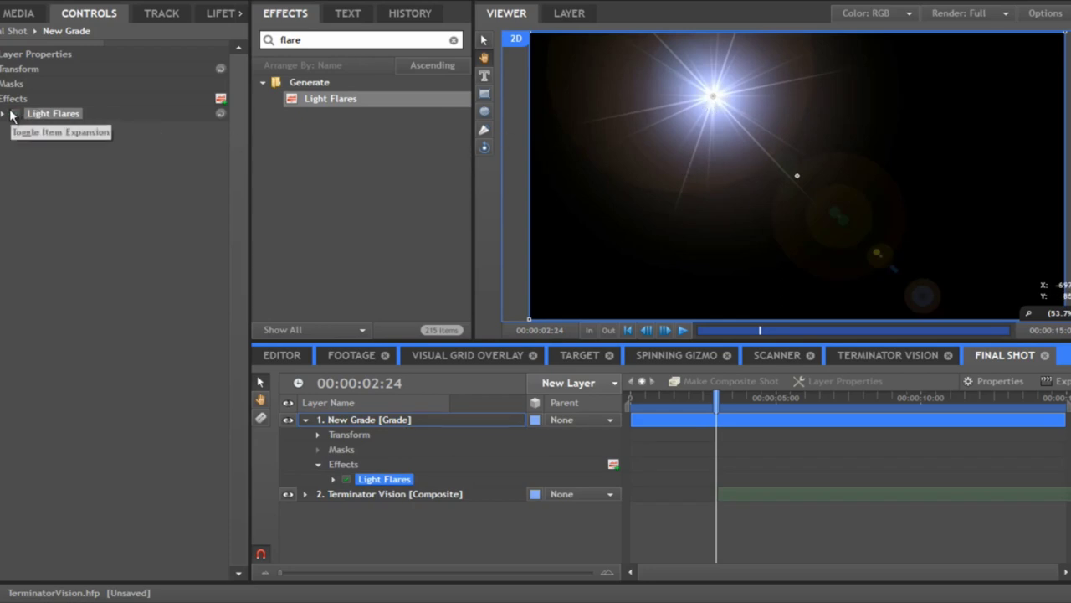
left_click(4, 113)
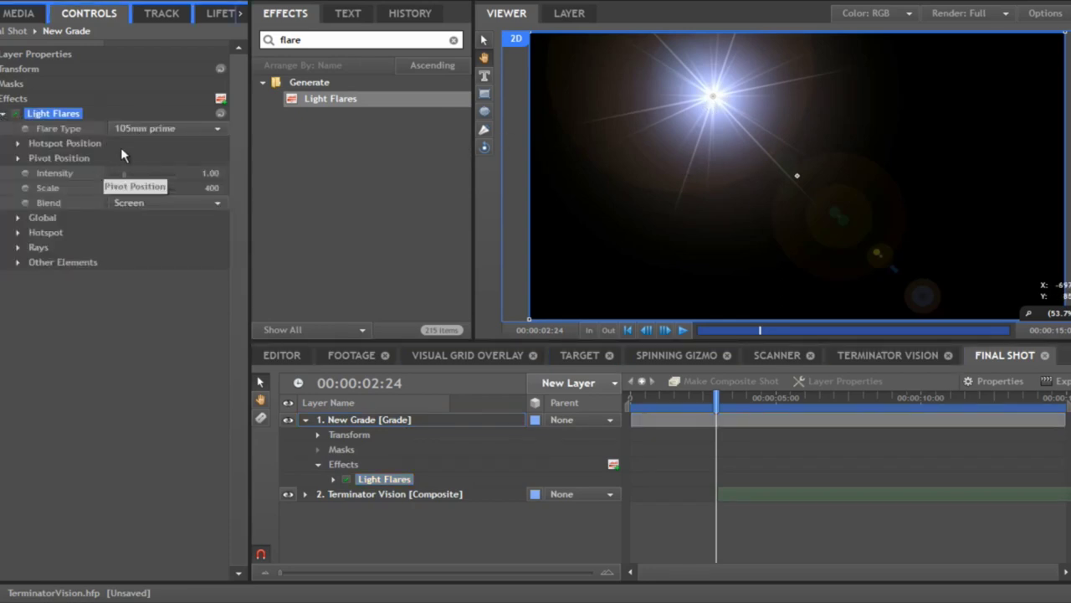
left_click(159, 128)
scroll(222, 184, "down", 2)
left_click_drag(222, 184, 219, 204)
left_click(138, 201)
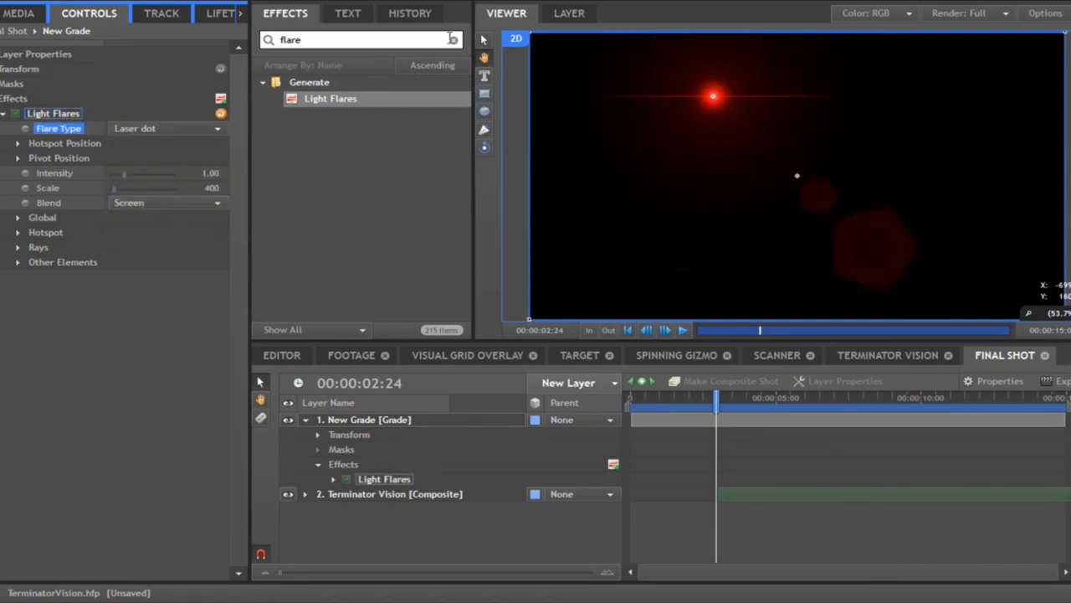
left_click(683, 161)
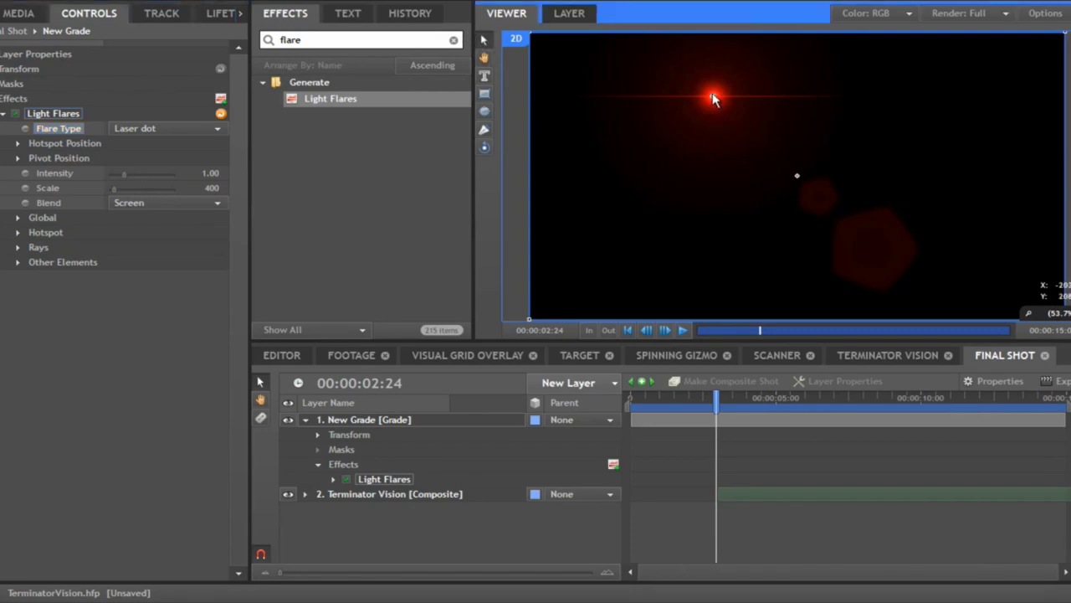
left_click_drag(713, 99, 797, 182)
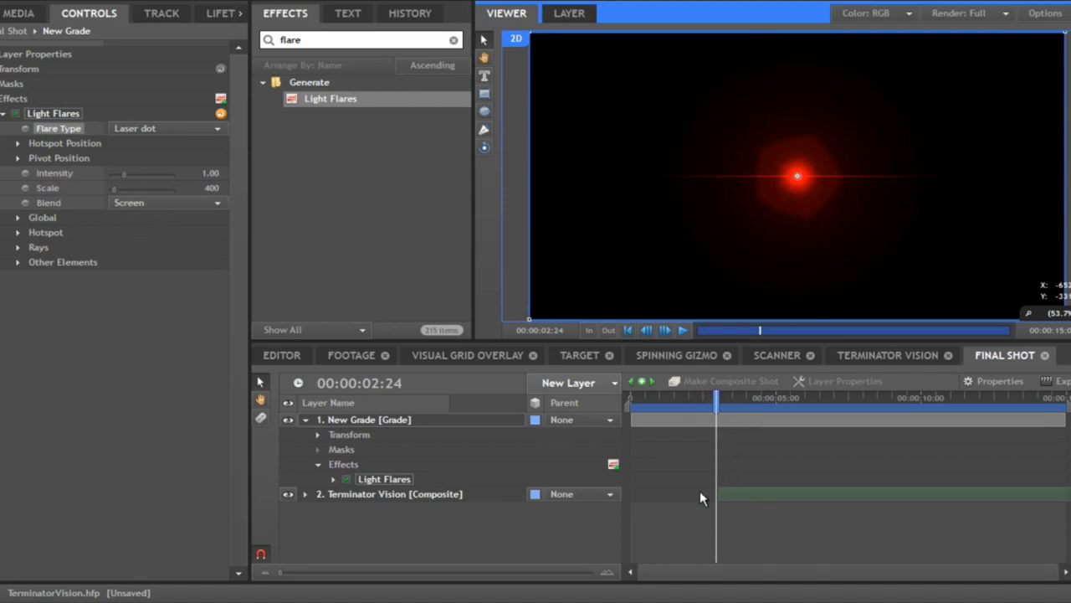
Step: Keyframe flare Intensity at 0 at 00:00:02:21, then 1.45 at 00:00:02:24
key("Left")
key("Left")
key("Left")
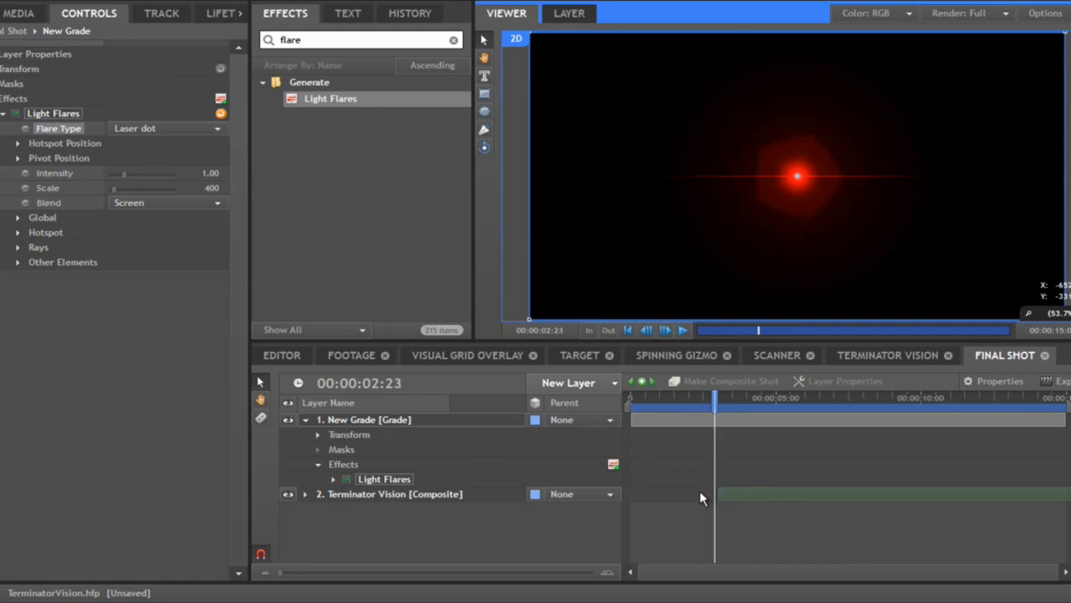
left_click(25, 178)
left_click(25, 174)
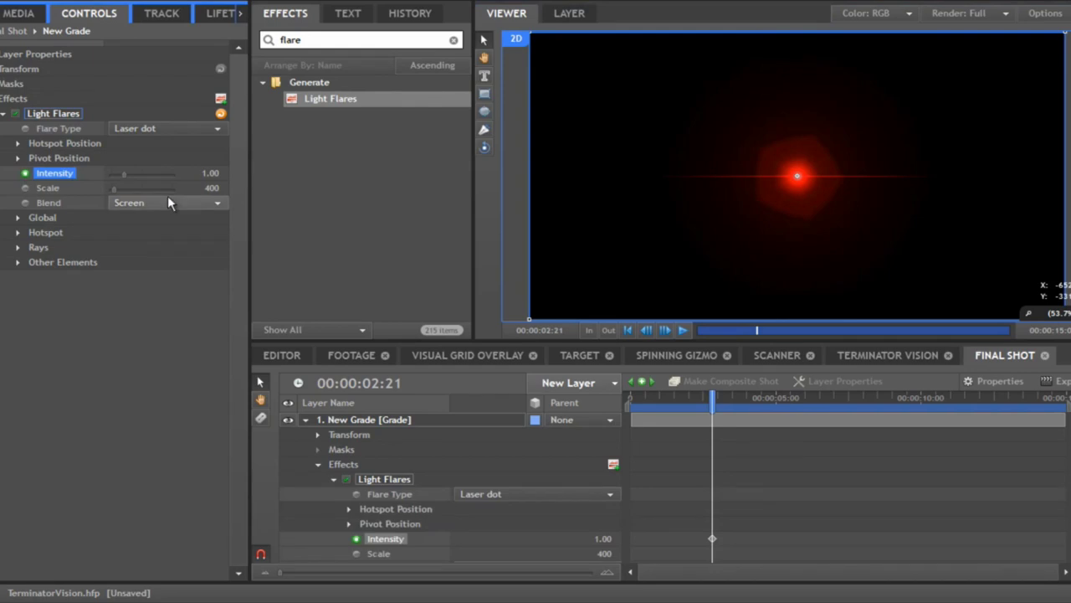
type("0")
key("Return")
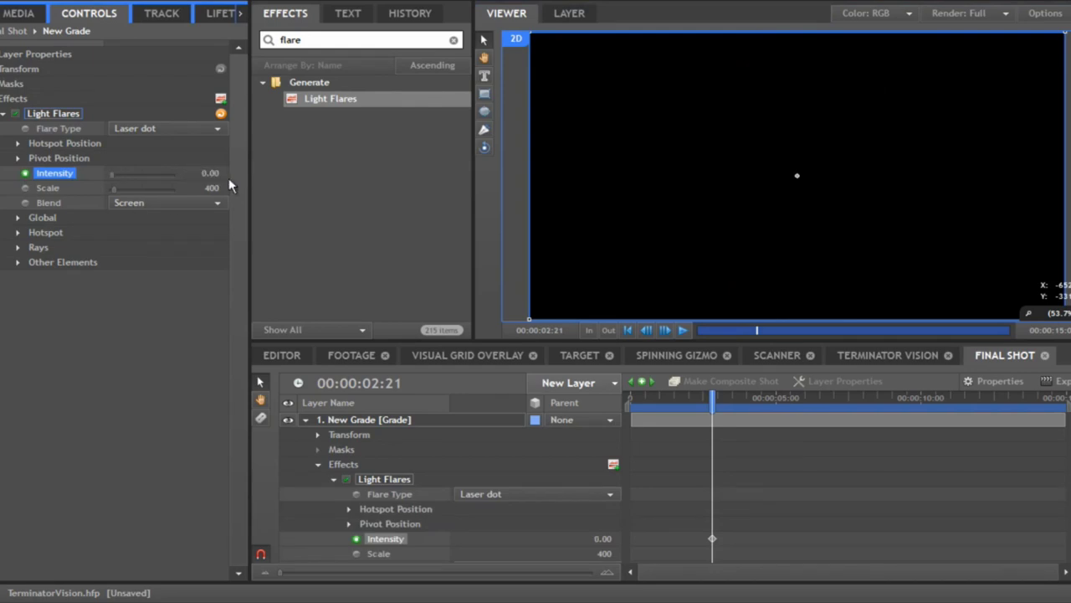
key("Right")
key("Right")
key("Right")
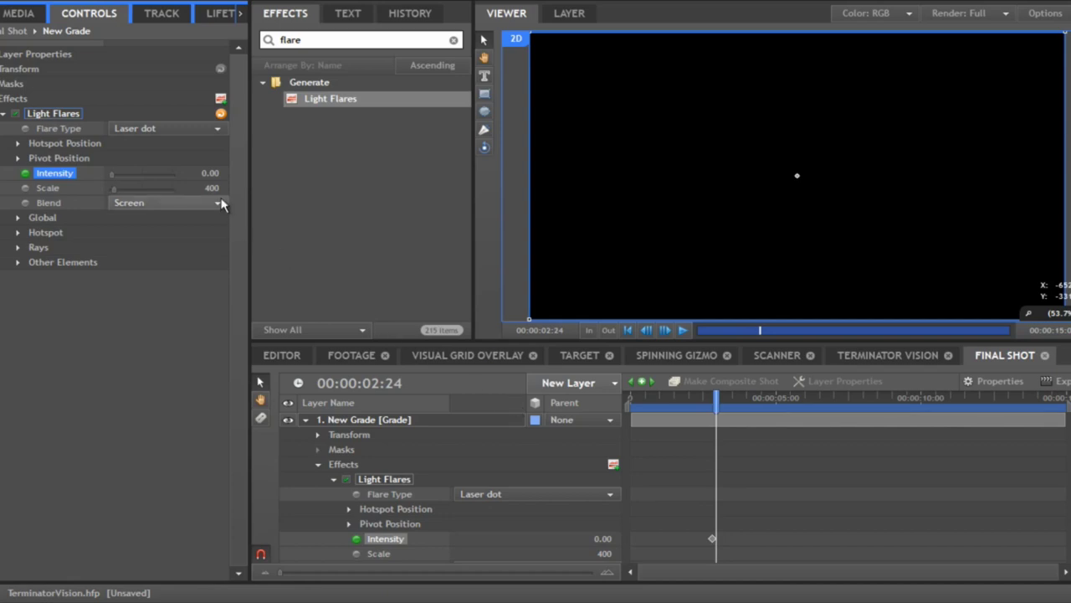
left_click_drag(208, 173, 237, 172)
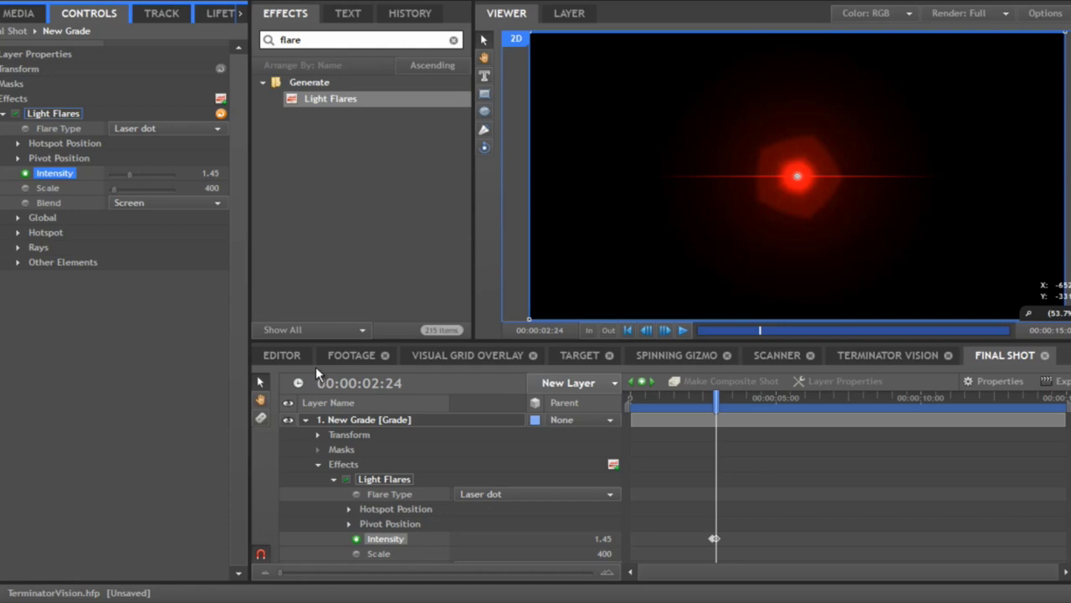
Step: Raise flare Intensity to 2.00 and hold it with a keyframe around 00:00:03:11
key("Right")
key("Right")
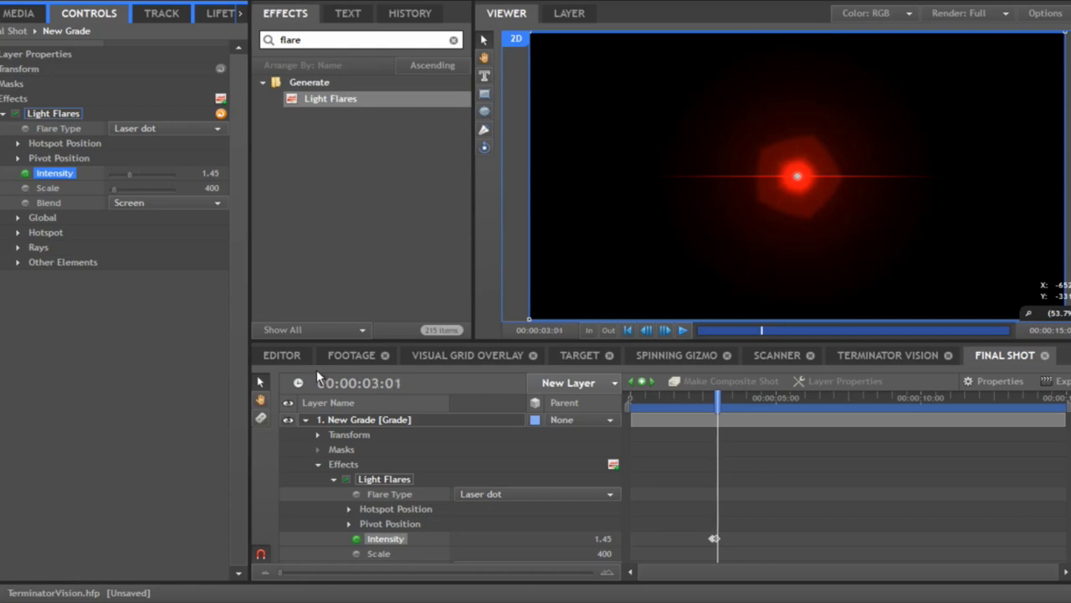
key("Right")
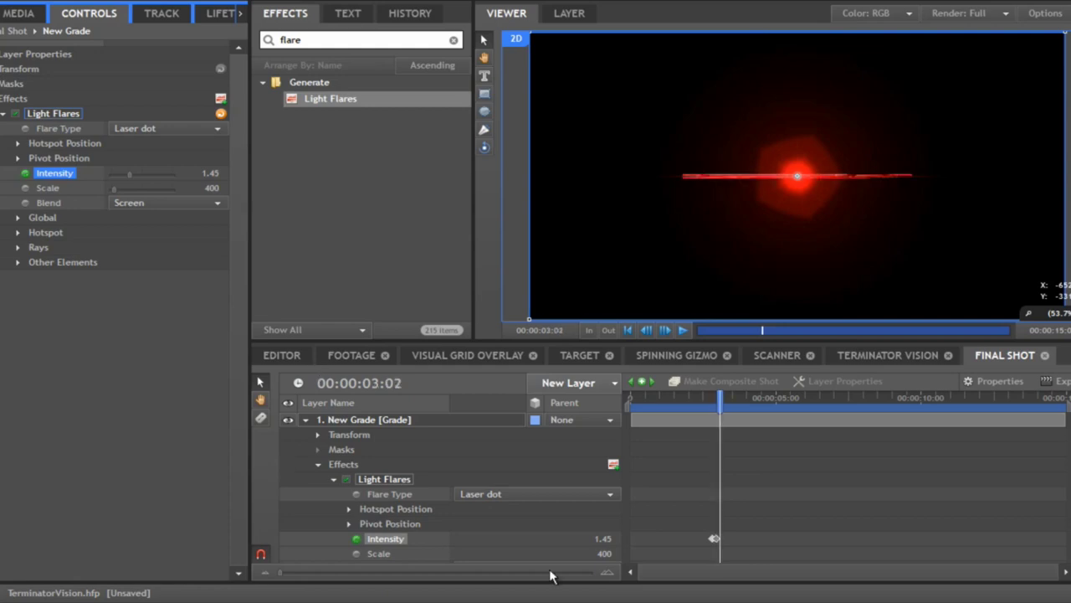
left_click(592, 535)
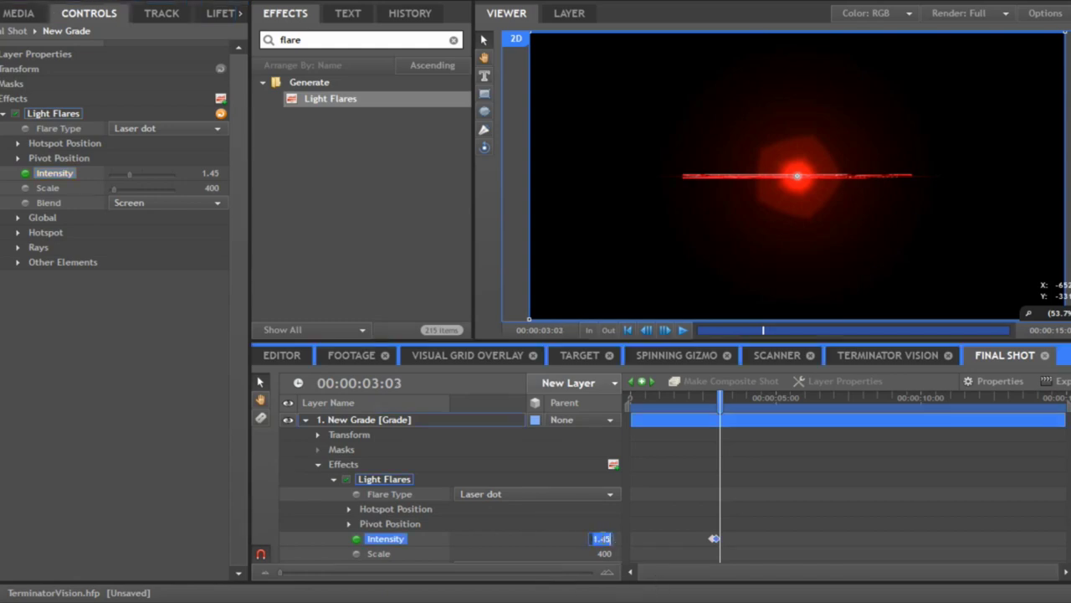
type("2")
key("Return")
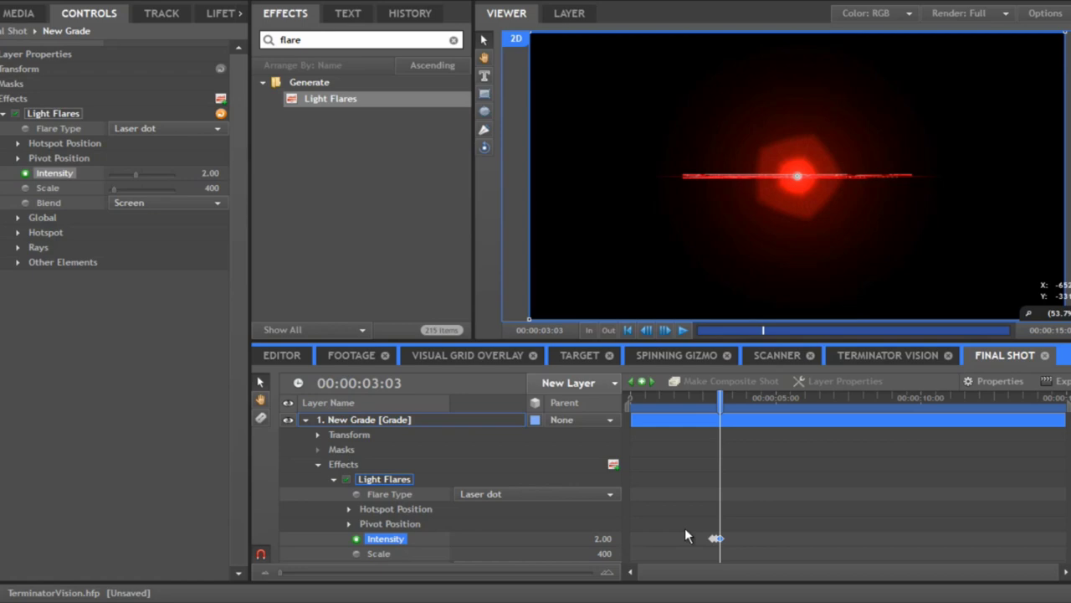
key("Right")
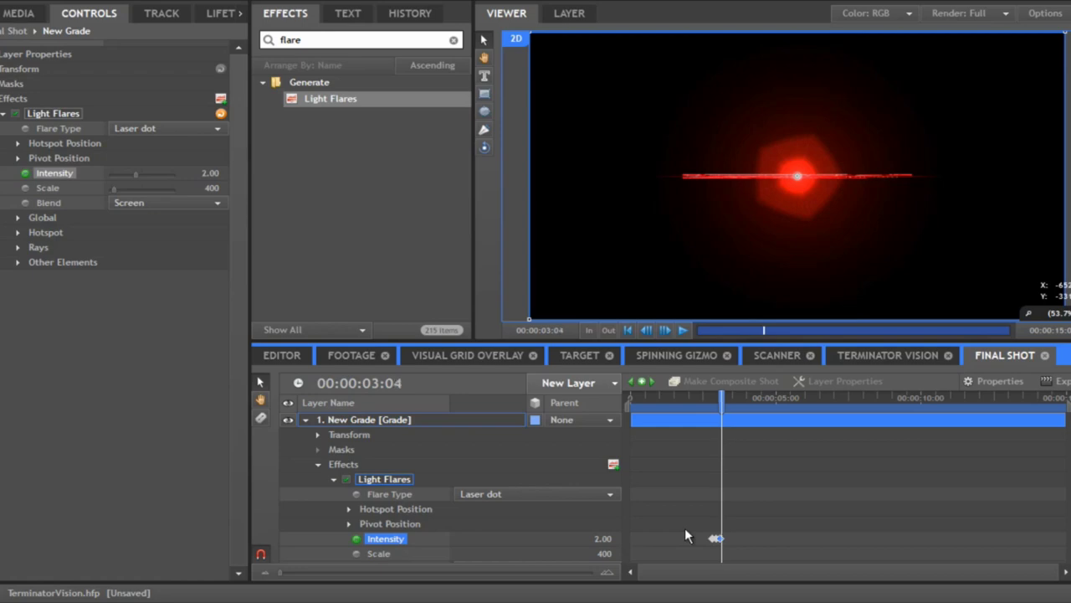
key("Right")
key("Right")
key("Right")
key("Right")
key("Right")
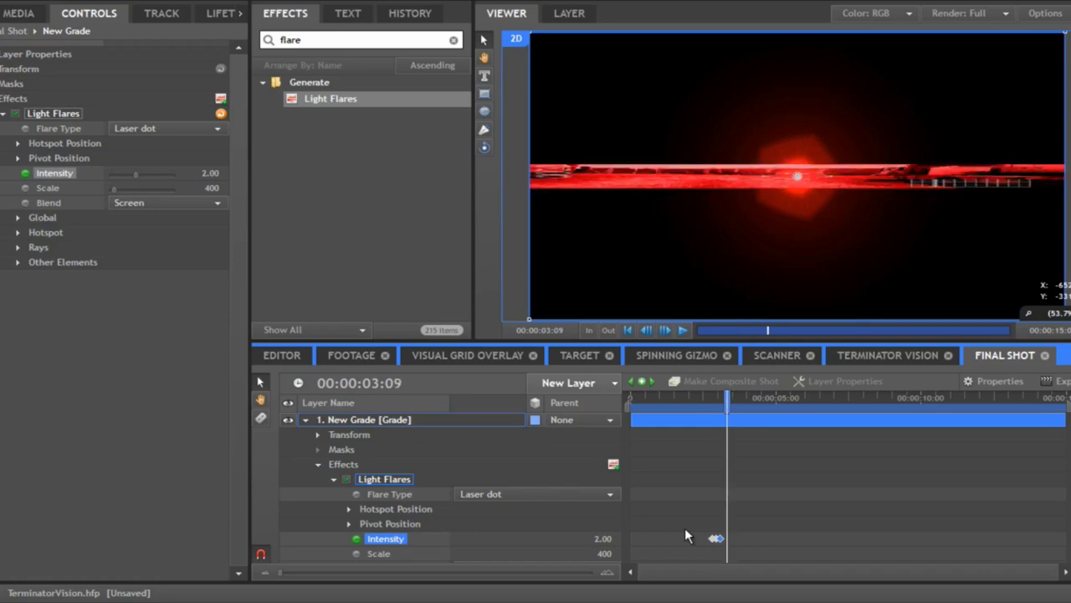
key("Right")
key("Right")
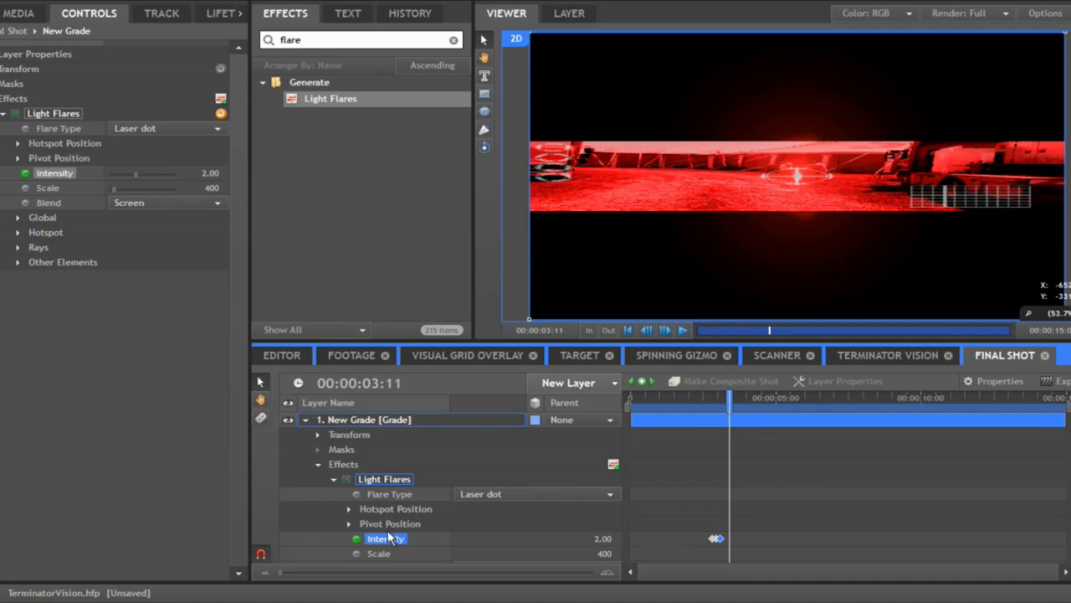
left_click(643, 380)
Step: Set Intensity to 0 at 00:00:03:17 and scrub back to preview the fade
key("Right")
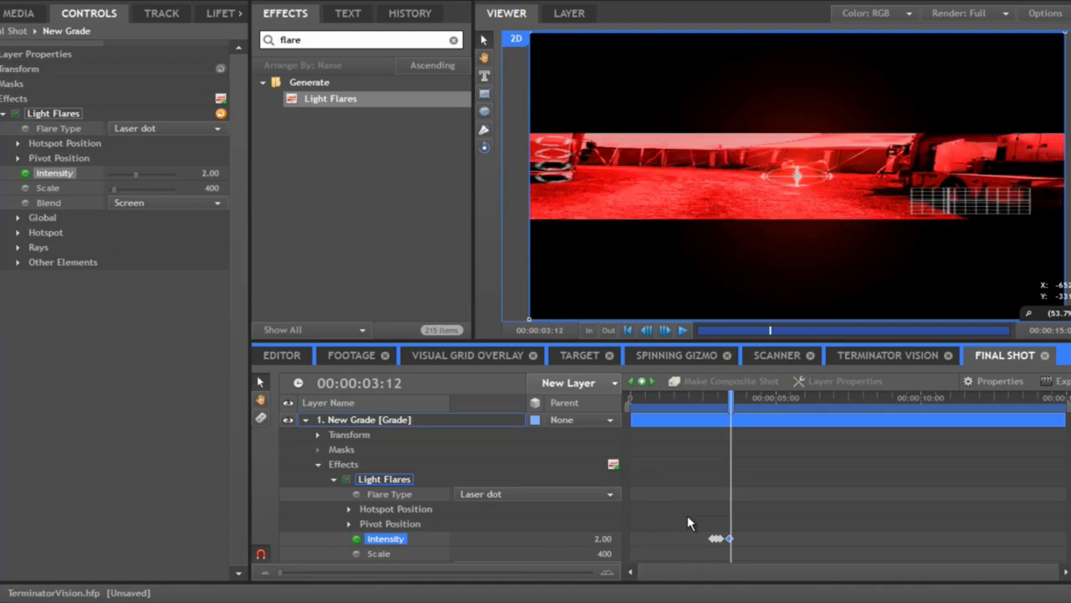
key("Right")
key("Right")
key("Right")
key("Right")
key("Right")
left_click(603, 538)
type("0")
key("Return")
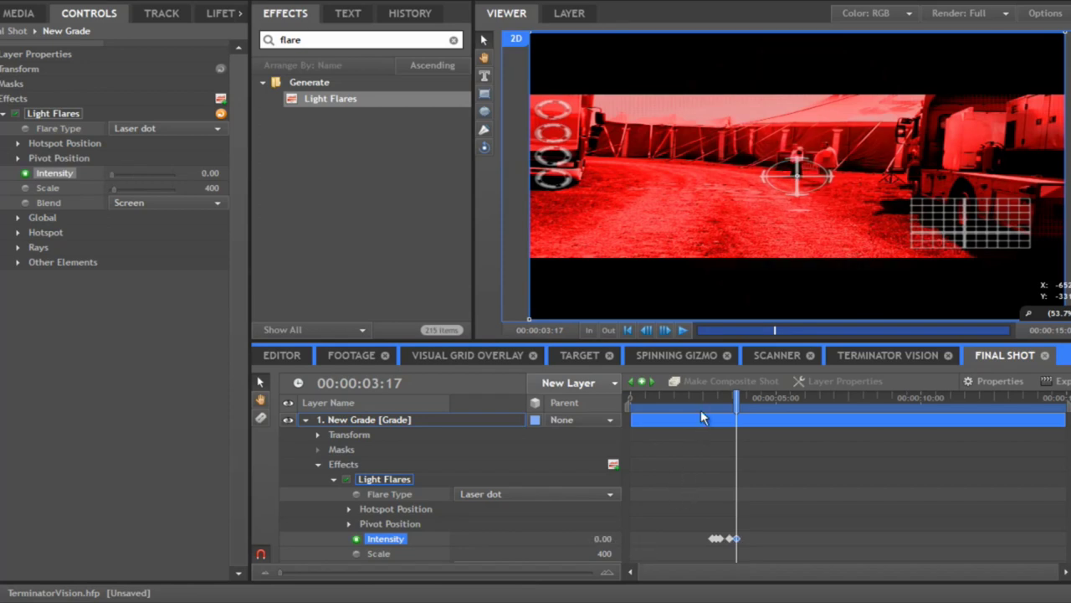
mouse_move(707, 396)
left_mouse_down()
mouse_move(743, 402)
mouse_move(619, 395)
left_mouse_up()
Step: Collapse and deselect the grade layer, then create a 400 by 400 text box
left_click(305, 420)
left_click(565, 492)
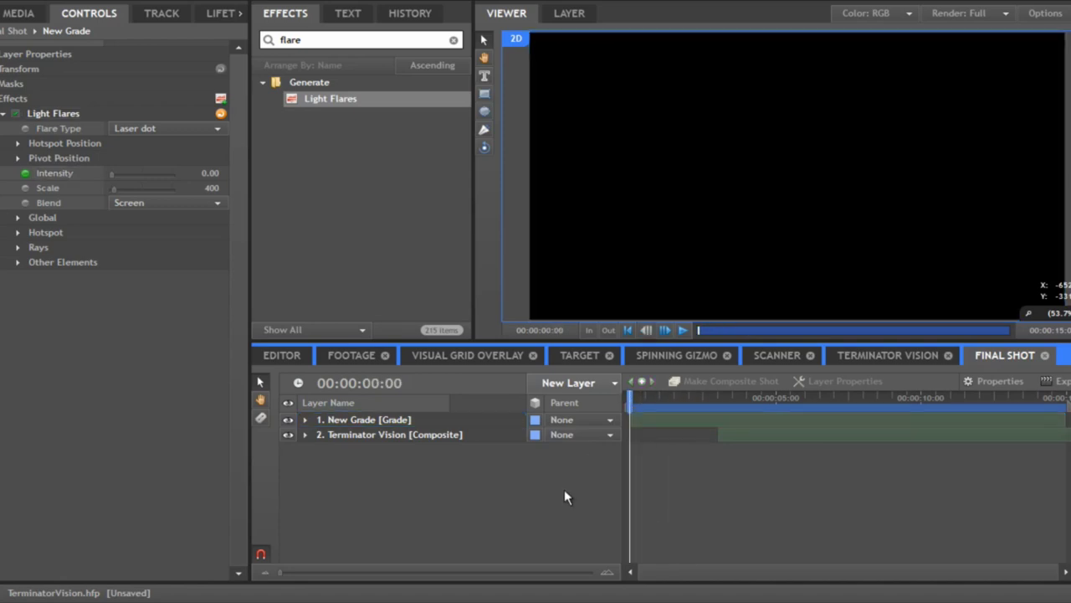
left_click(485, 77)
left_click(607, 212)
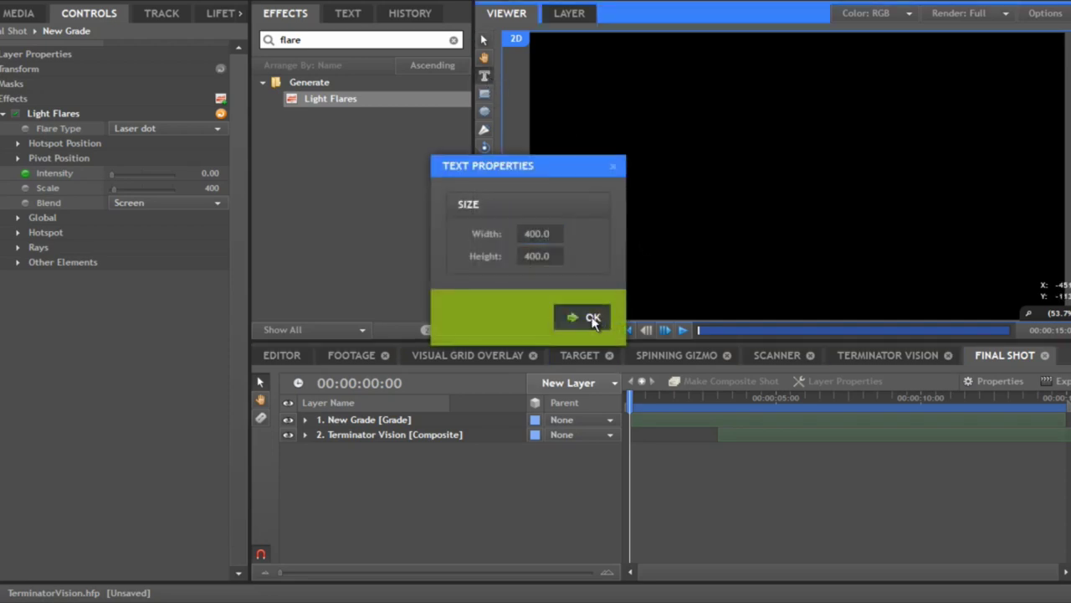
left_click(593, 319)
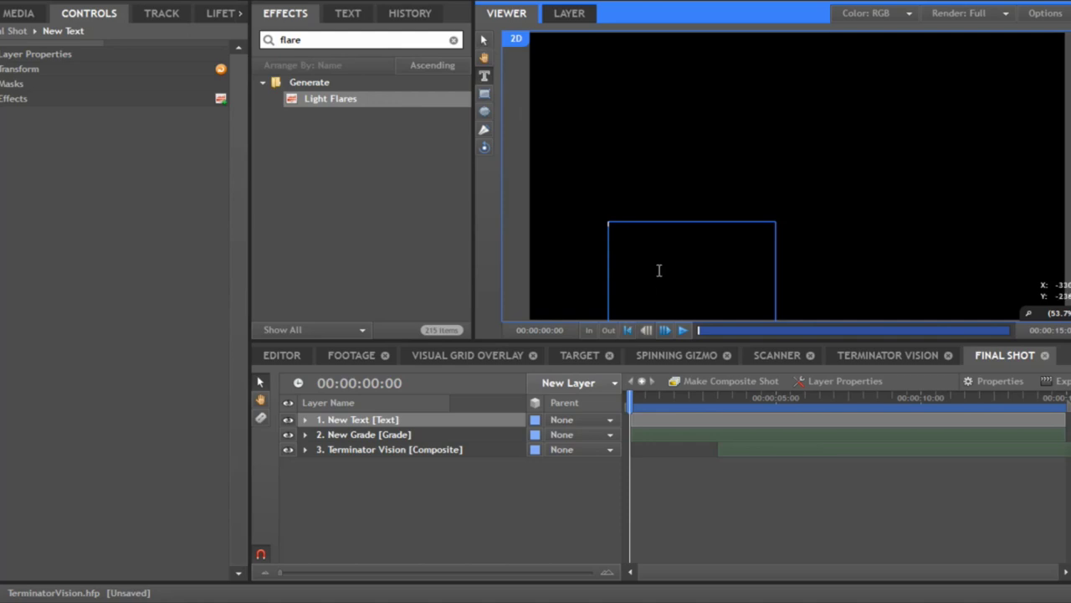
Step: Type SYSTEM START UP and move the text toward the lower left
type("SYSTEM START UP")
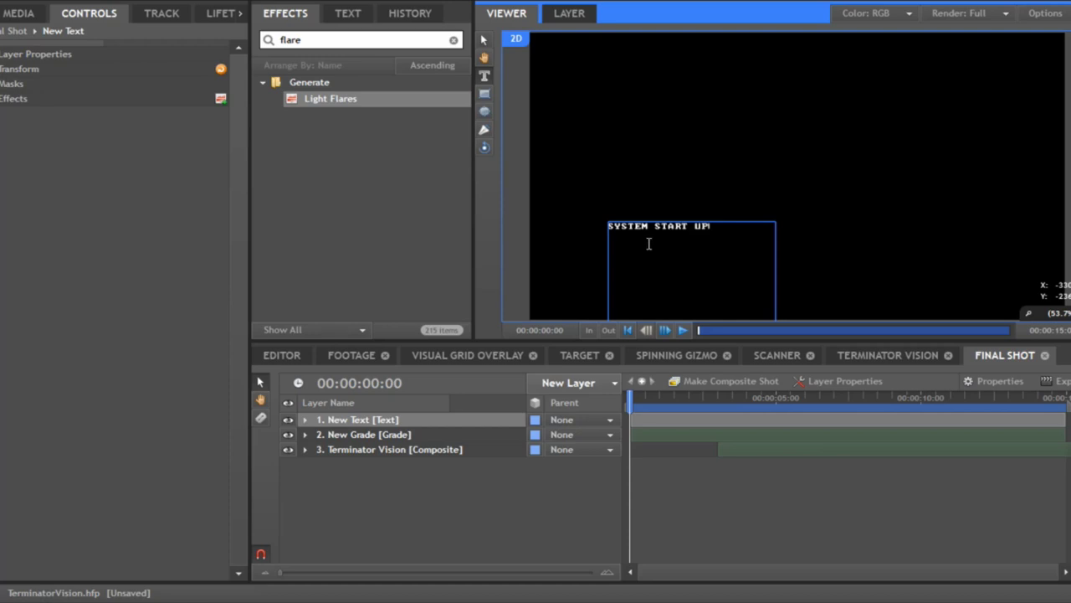
left_click(484, 40)
left_click_drag(678, 255, 628, 303)
left_click(484, 58)
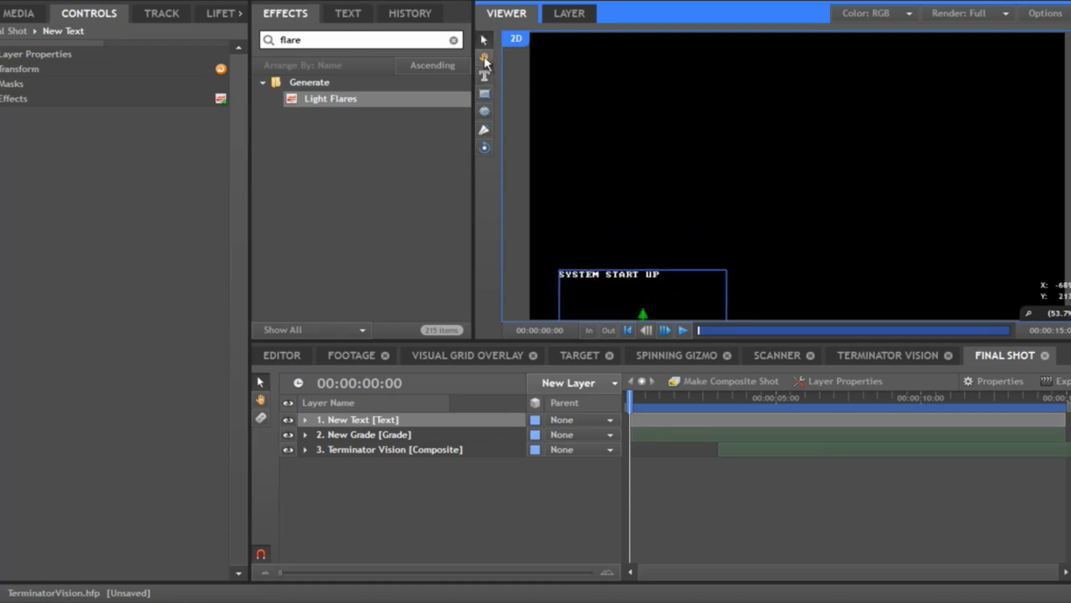
left_click_drag(637, 215, 646, 115)
Step: Nudge the text slightly, duplicate its layer, and move the copy just below
left_click(484, 39)
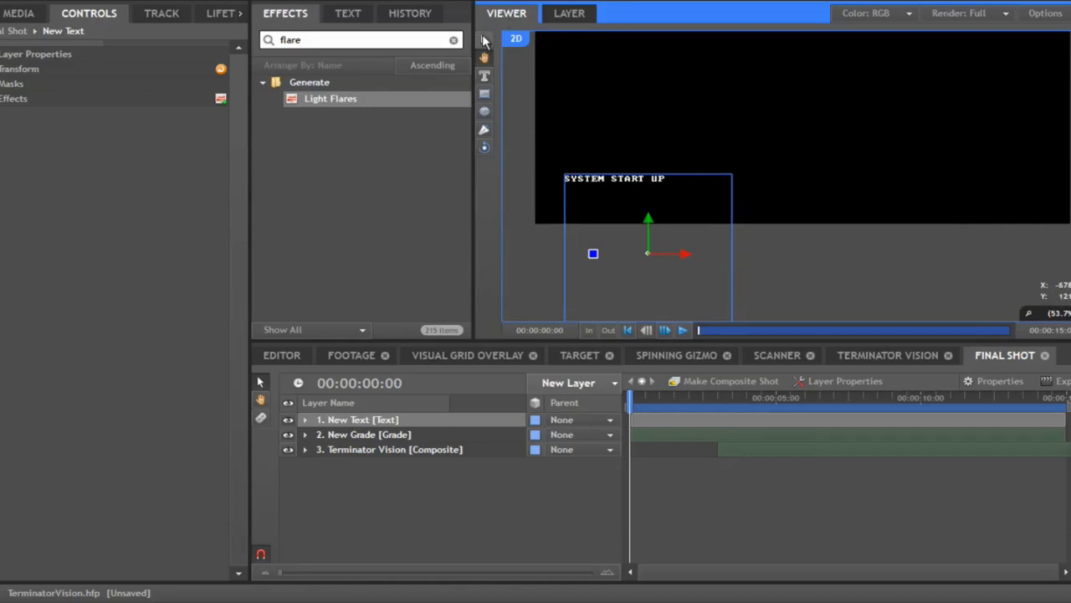
left_click_drag(651, 189, 653, 191)
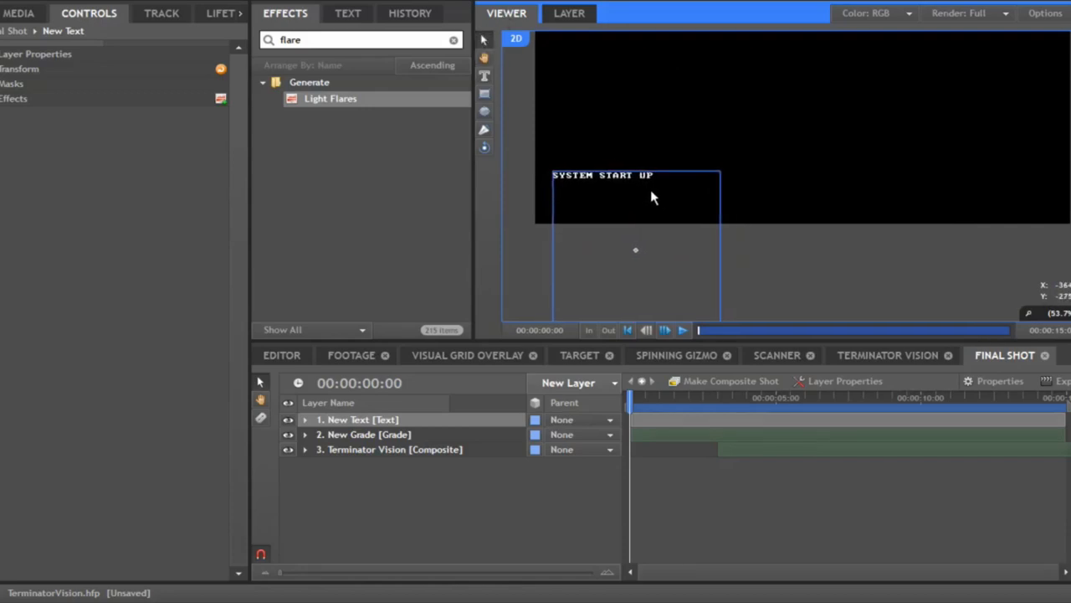
left_click(393, 420)
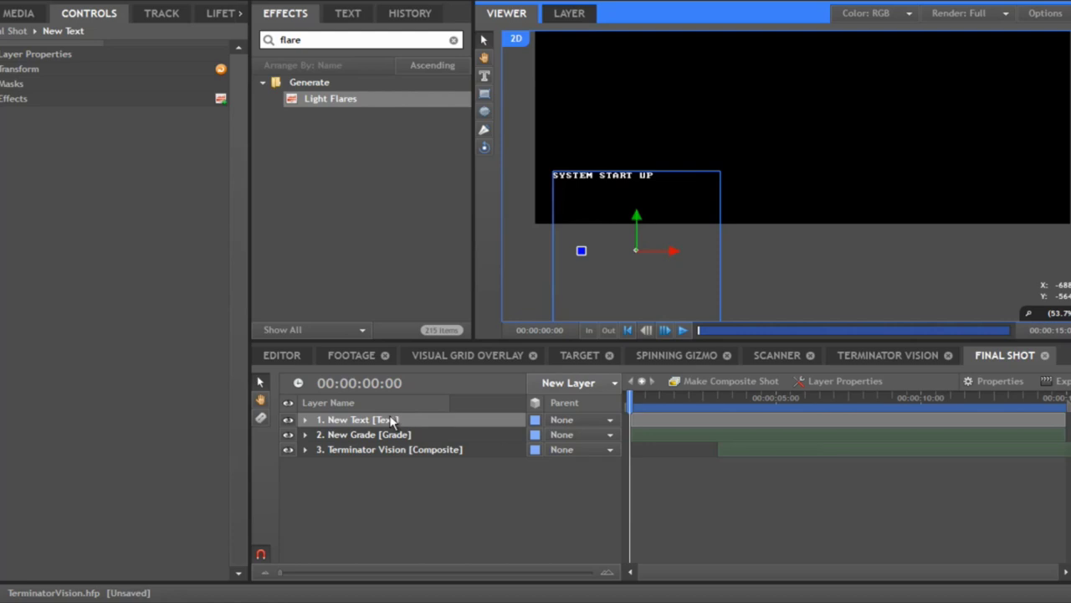
right_click(392, 419)
left_click(423, 318)
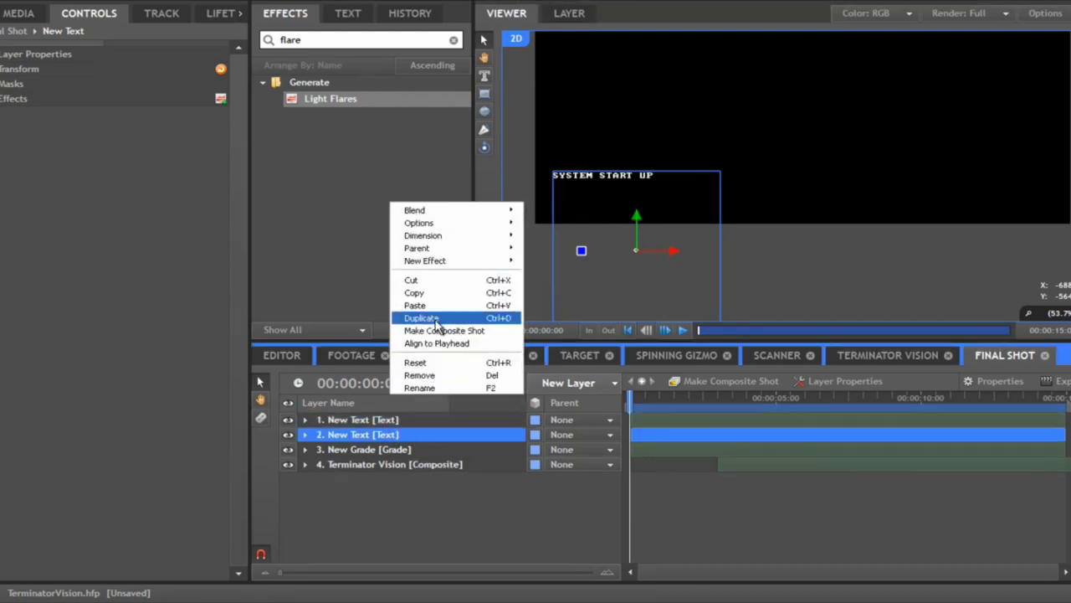
left_click_drag(638, 222, 638, 232)
Step: Duplicate the text layer again and place the third line below the other two
right_click(365, 435)
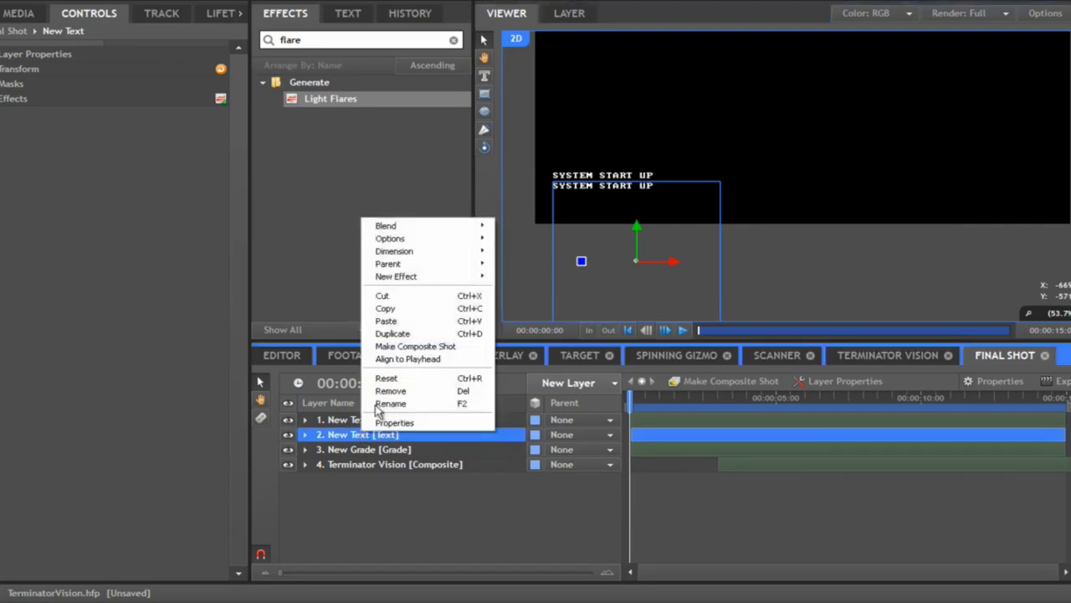
left_click(408, 334)
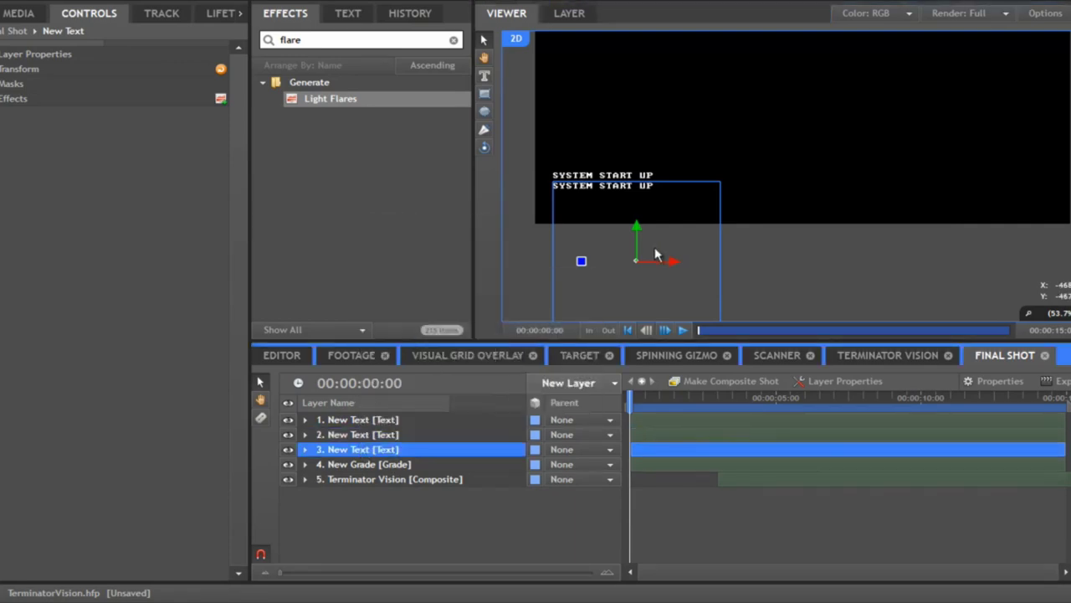
left_click_drag(637, 227, 636, 242)
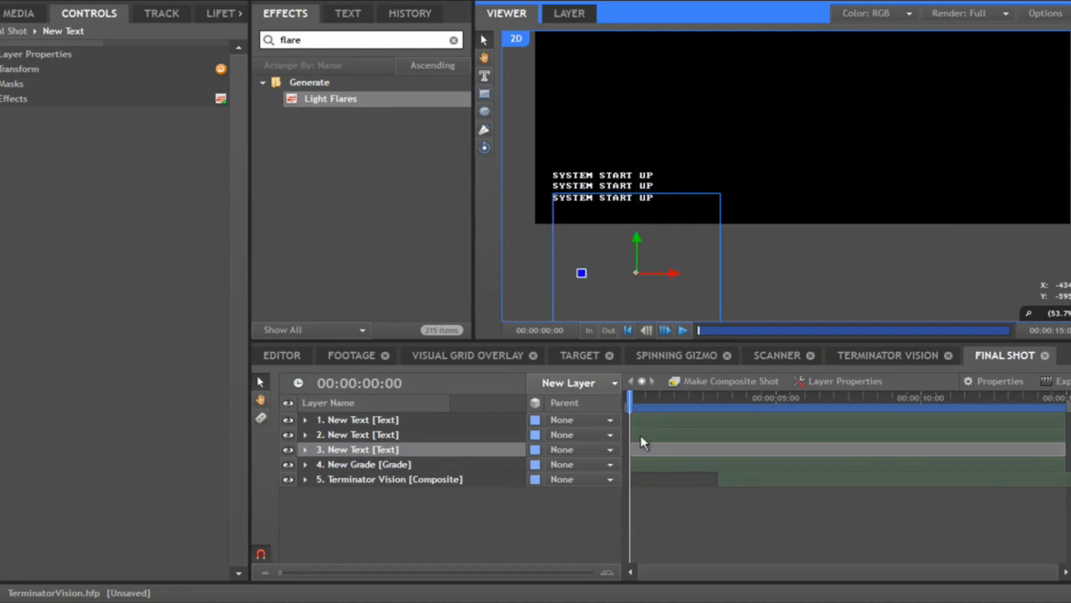
left_click(649, 448)
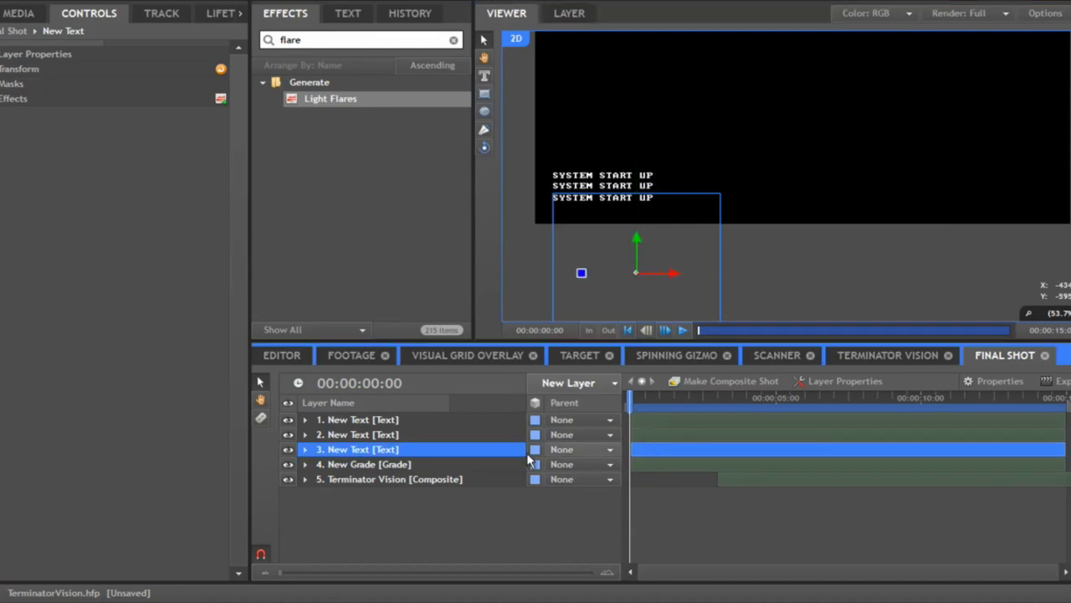
left_click(621, 178)
left_click(402, 421)
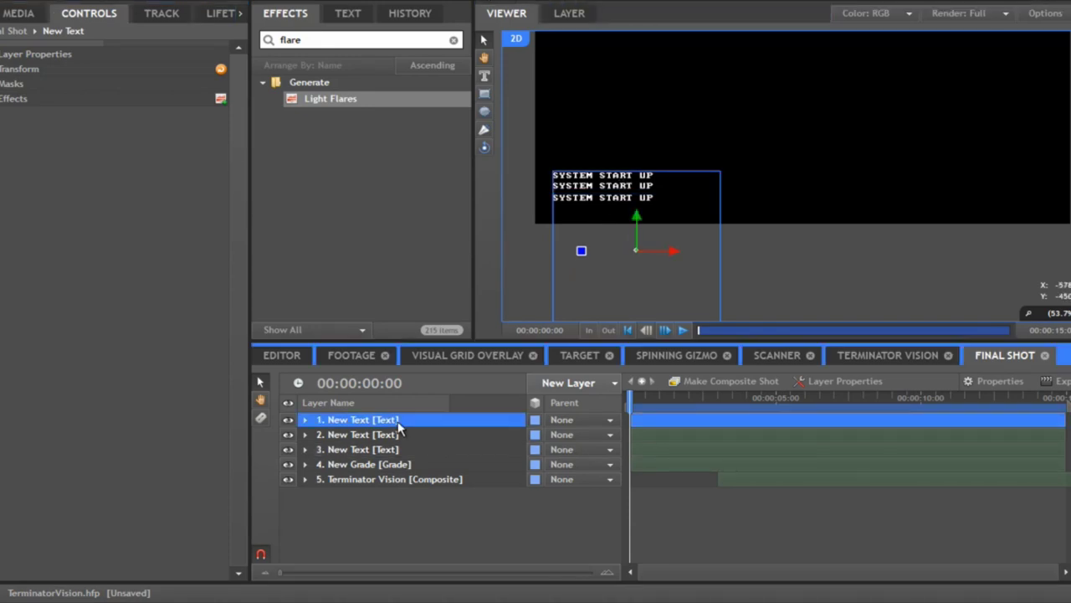
left_click(402, 434)
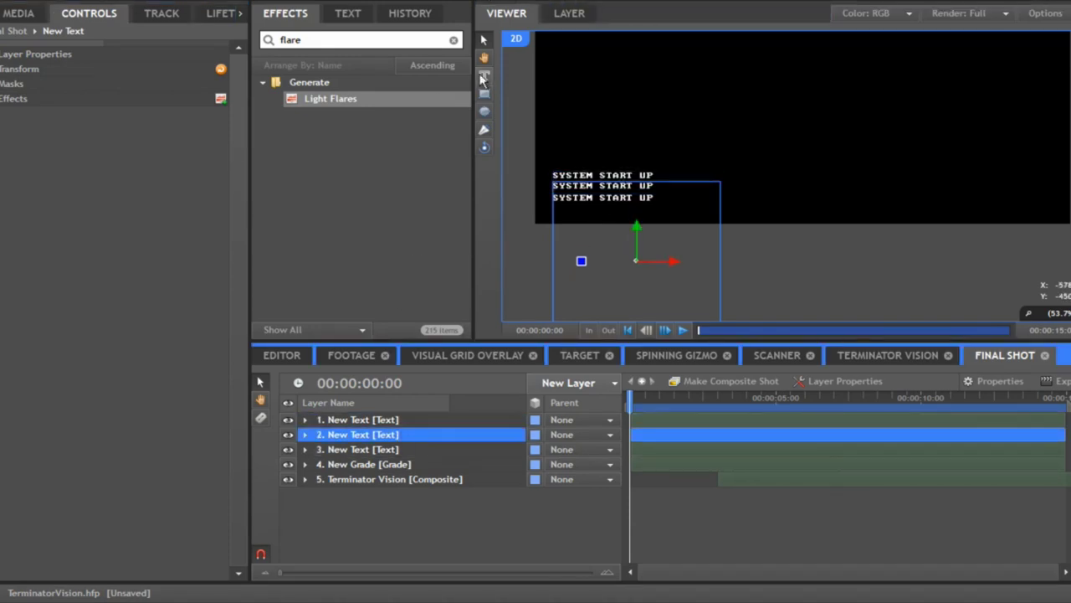
Step: Change the second line to AUDIO INIT... and hide it to reach the third
left_click(657, 187)
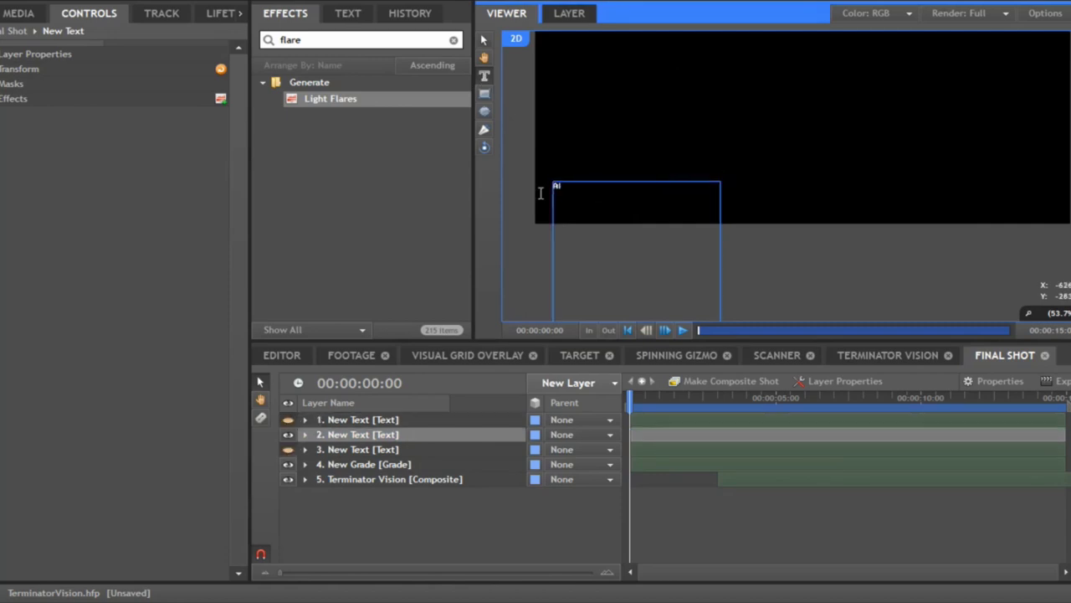
type("AUDIO INIT...")
left_click(375, 451)
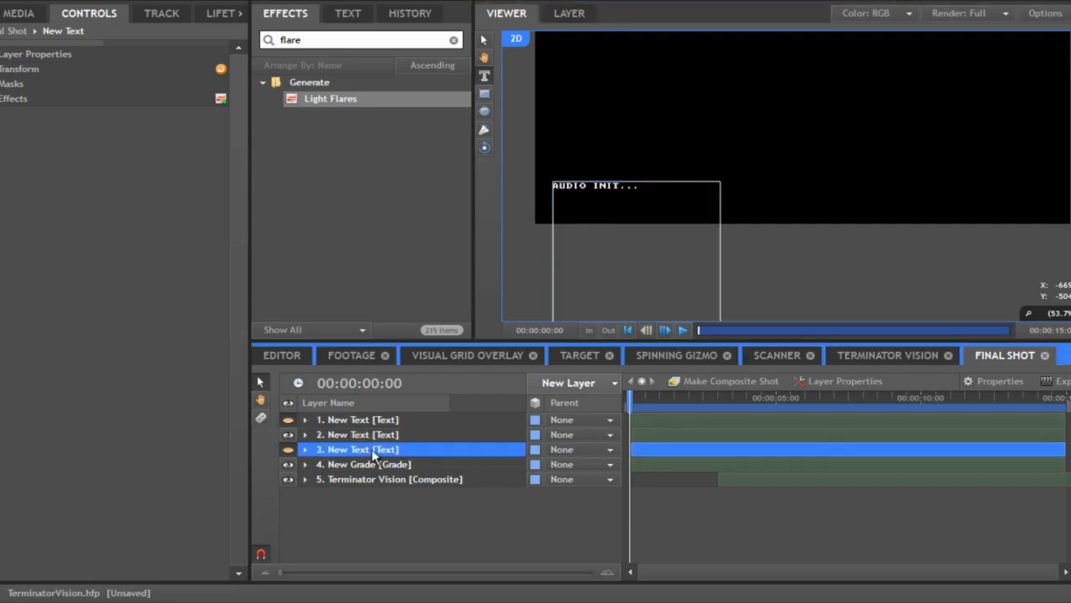
left_click(288, 434)
left_click(288, 449)
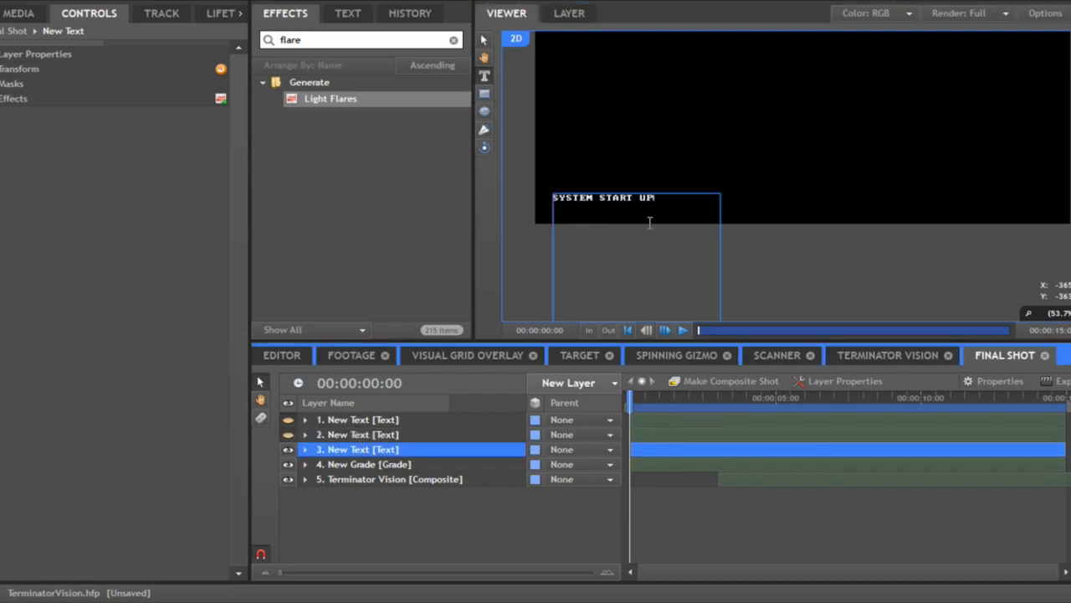
Step: Replace the third line with VISUAL DISPLAY INIT... and show all three lines again
left_click(599, 198)
left_click_drag(600, 198, 536, 195)
type("VISUAL DISPLAY! INIT...")
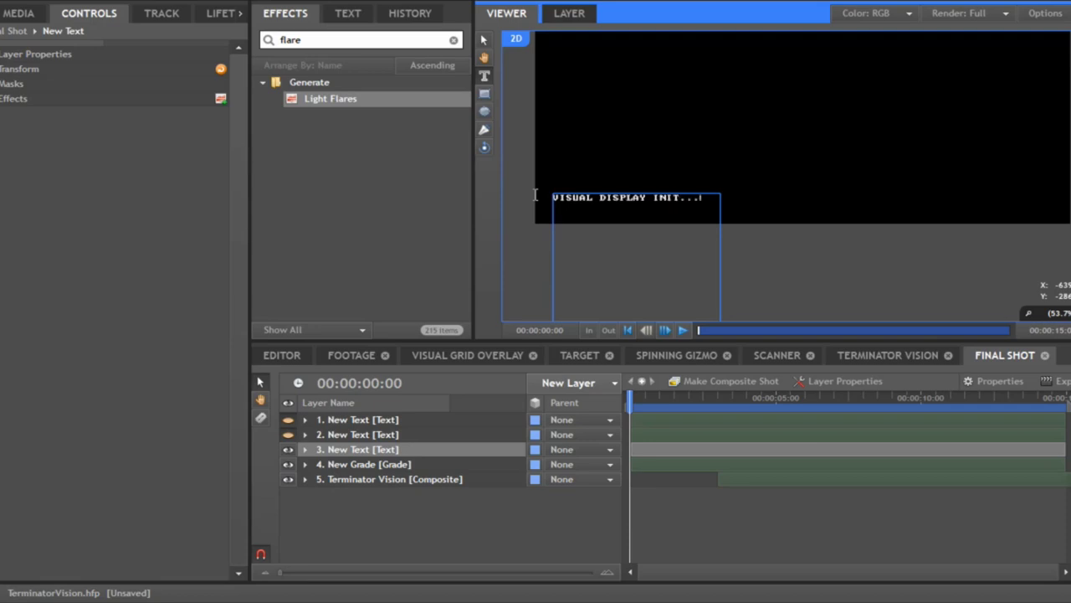
left_click(425, 452)
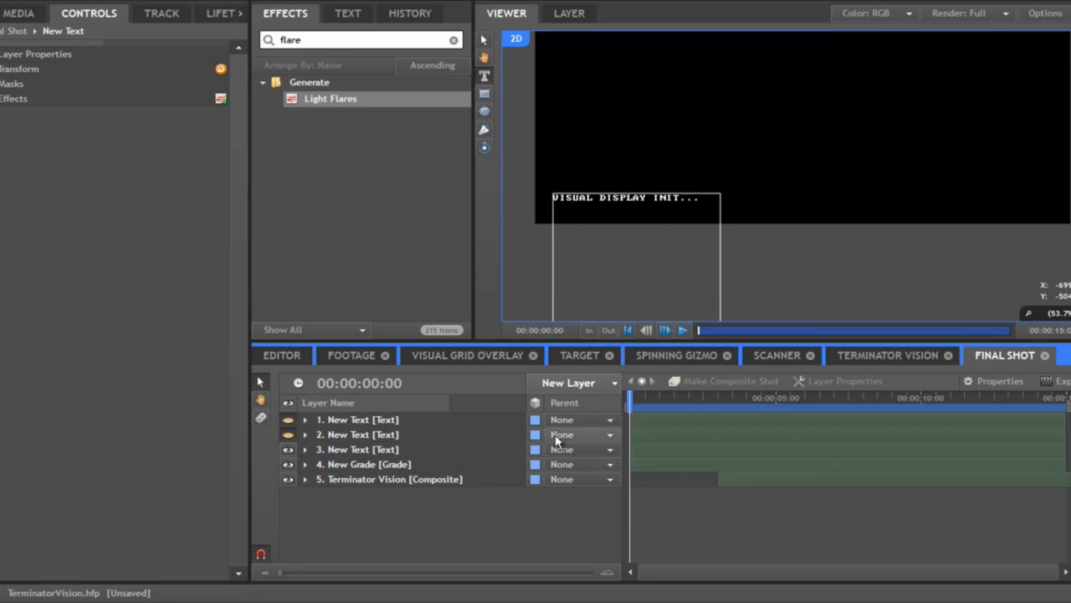
left_click(386, 422)
left_click(288, 422)
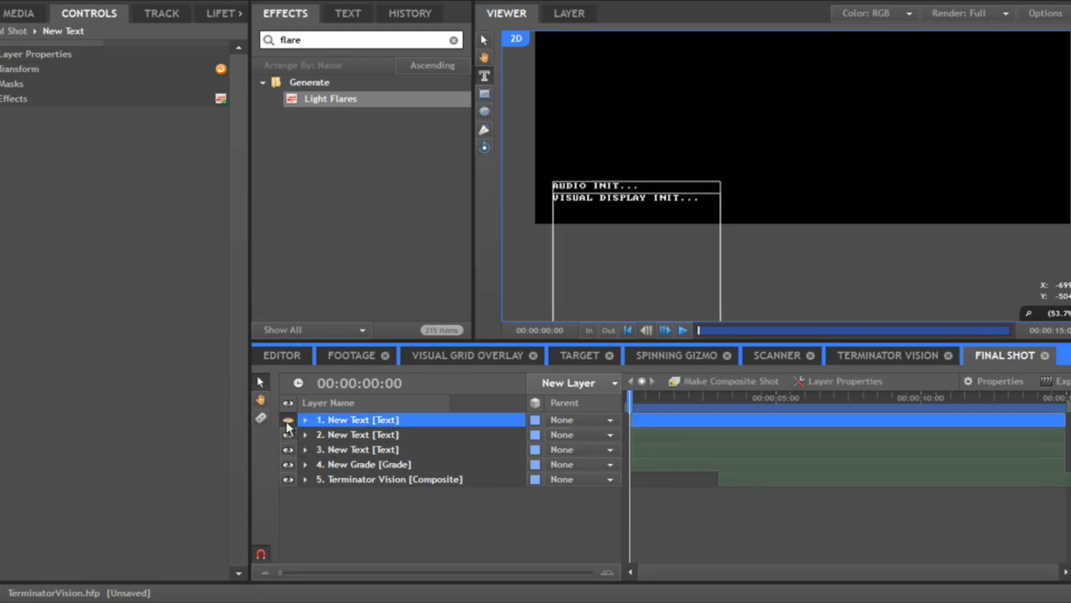
left_click(288, 421)
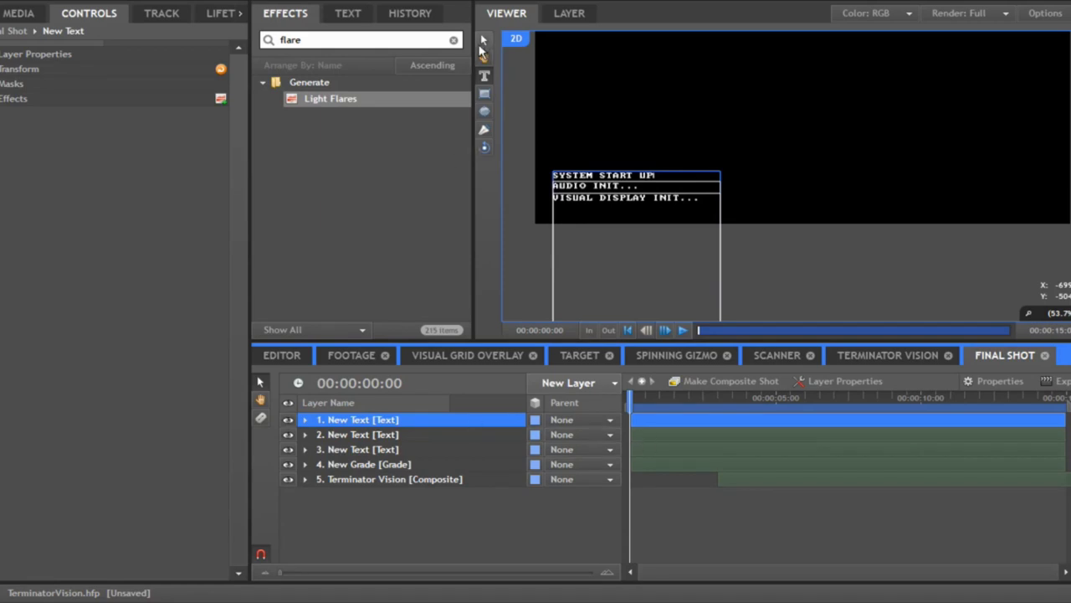
left_click(482, 44)
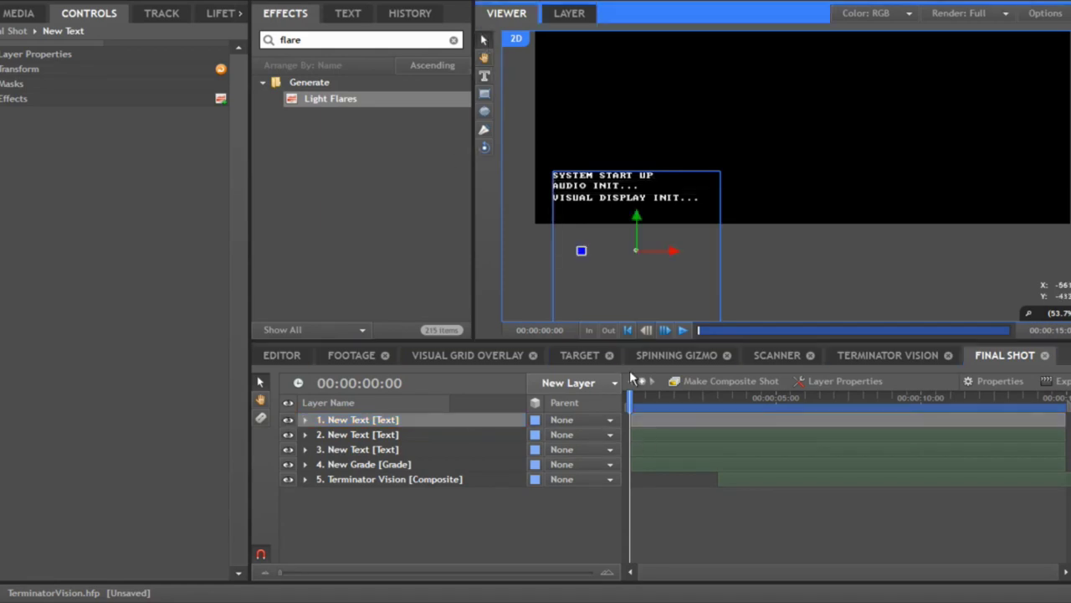
left_click(648, 437)
left_click(652, 447)
Step: Delay the VISUAL DISPLAY INIT... layer's start and set its Opacity to 70%
left_click_drag(652, 446, 730, 450)
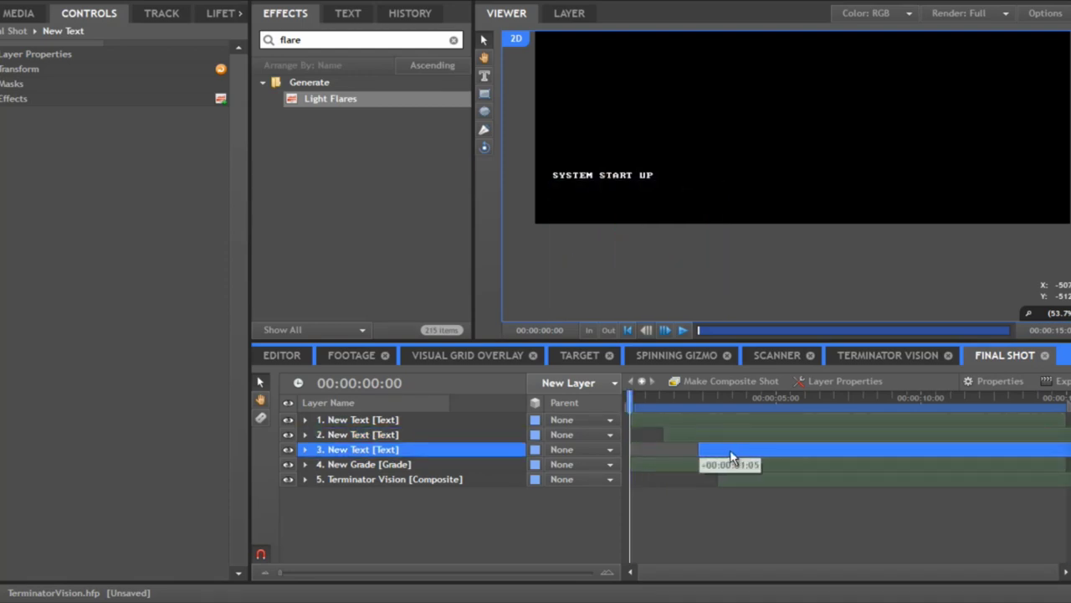
mouse_move(645, 403)
left_mouse_down()
mouse_move(633, 402)
mouse_move(750, 409)
left_mouse_up()
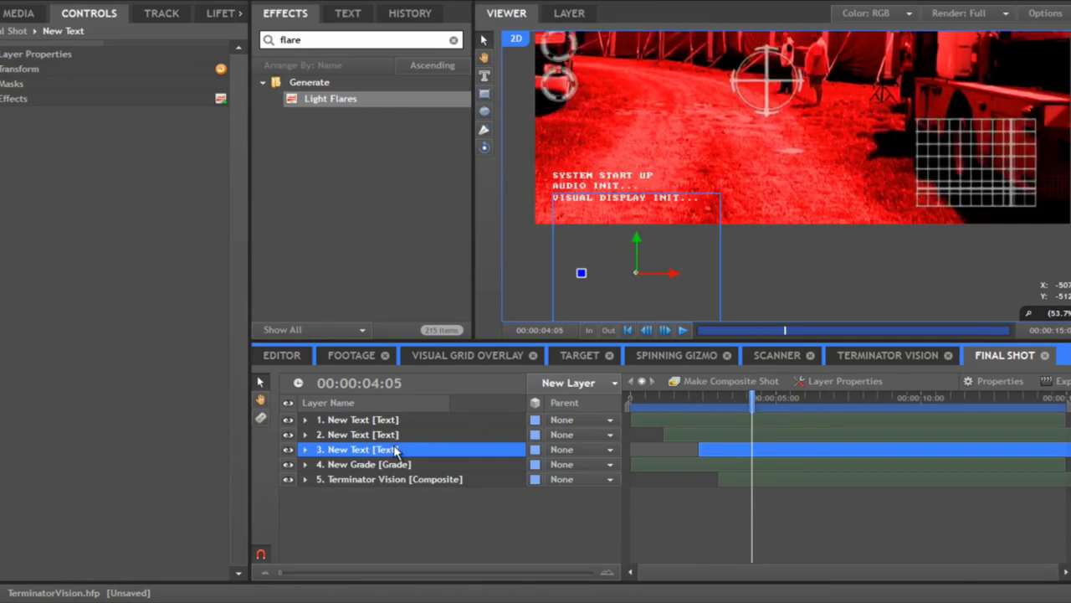
left_click(8, 68)
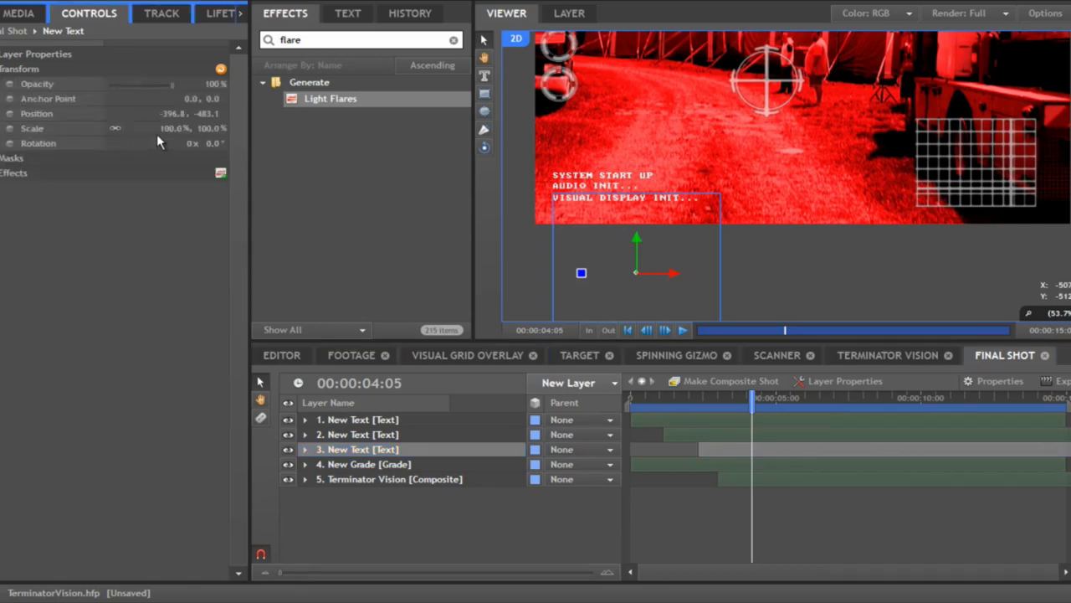
left_click(214, 84)
type("60")
key("Return")
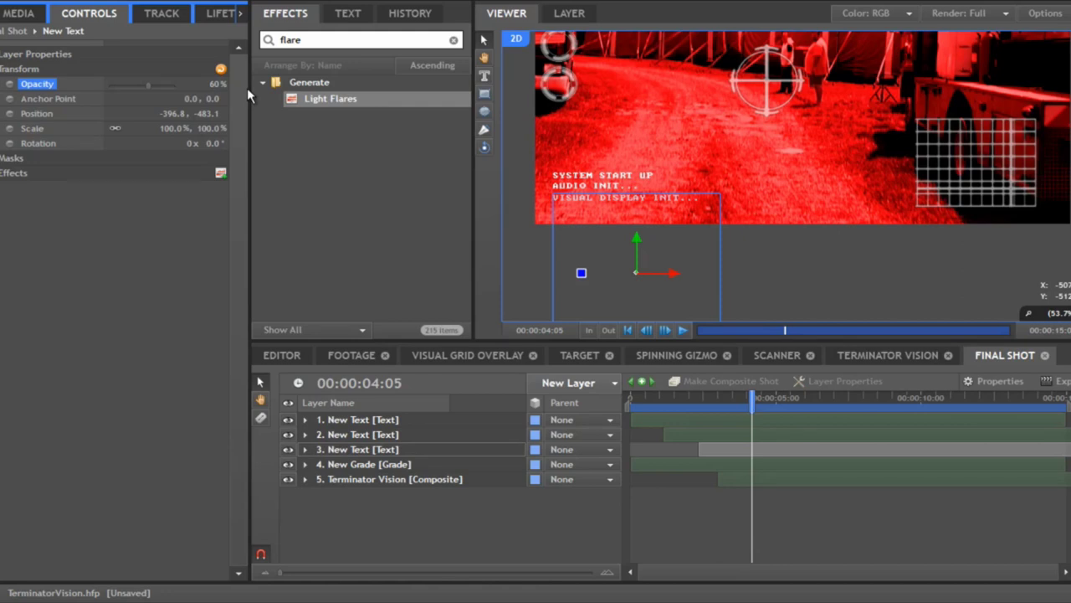
left_click(213, 84)
type("70")
key("Return")
Step: Set Opacity to 70% on the AUDIO INIT... and SYSTEM START UP layers
left_click(379, 437)
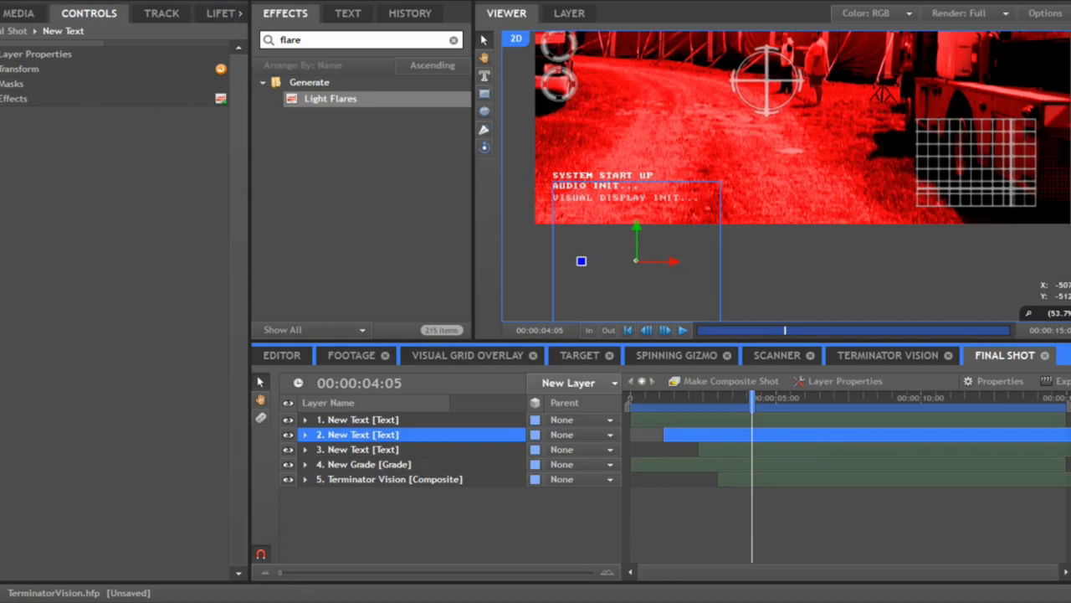
left_click(19, 68)
left_click(211, 83)
left_click(211, 84)
type("70")
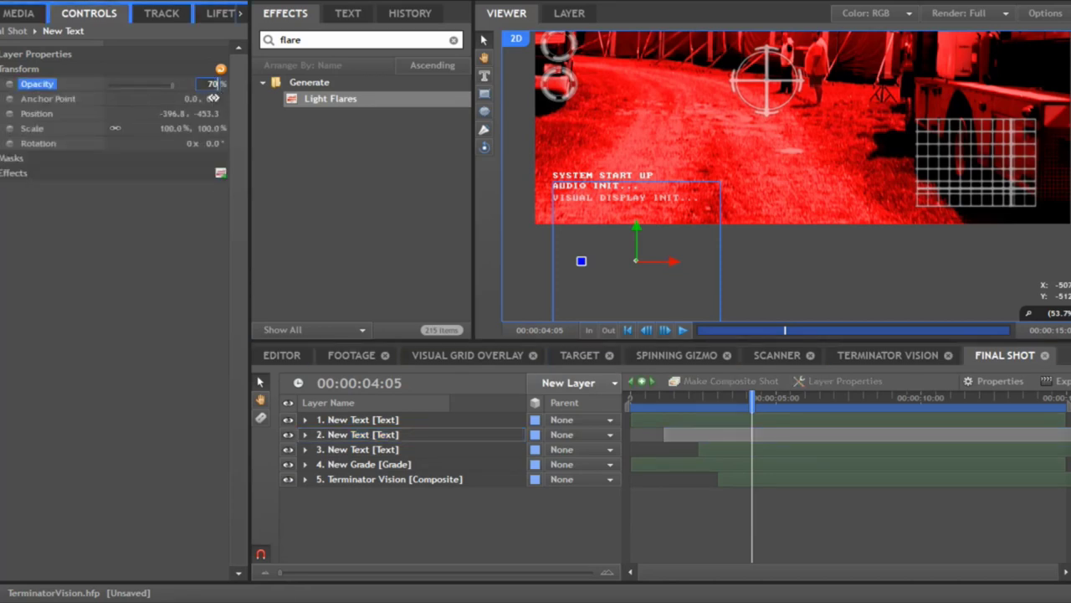
key("Return")
left_click(375, 421)
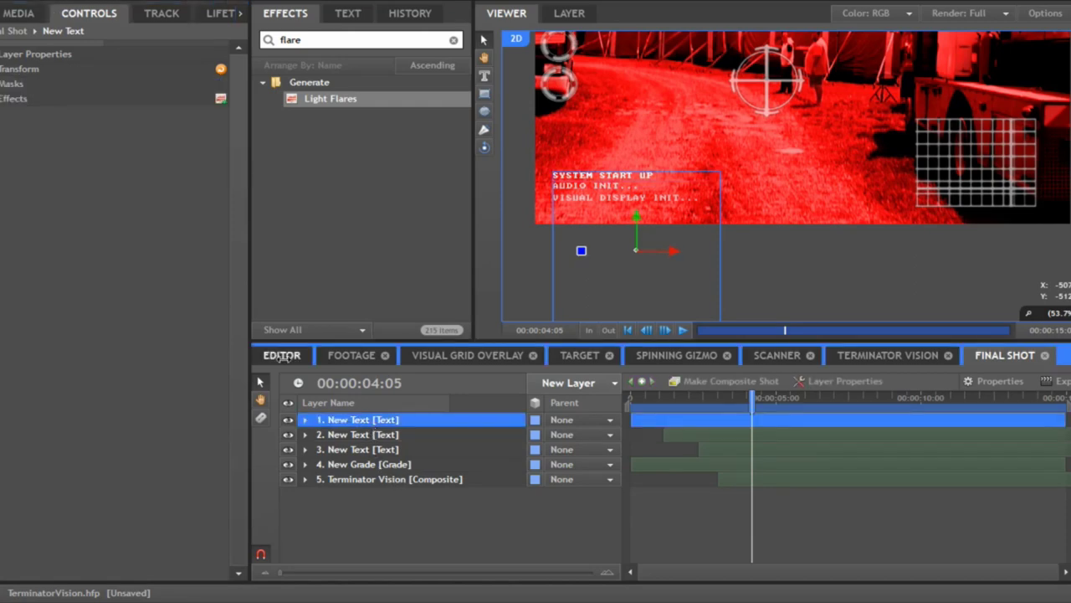
left_click(19, 69)
left_click(210, 83)
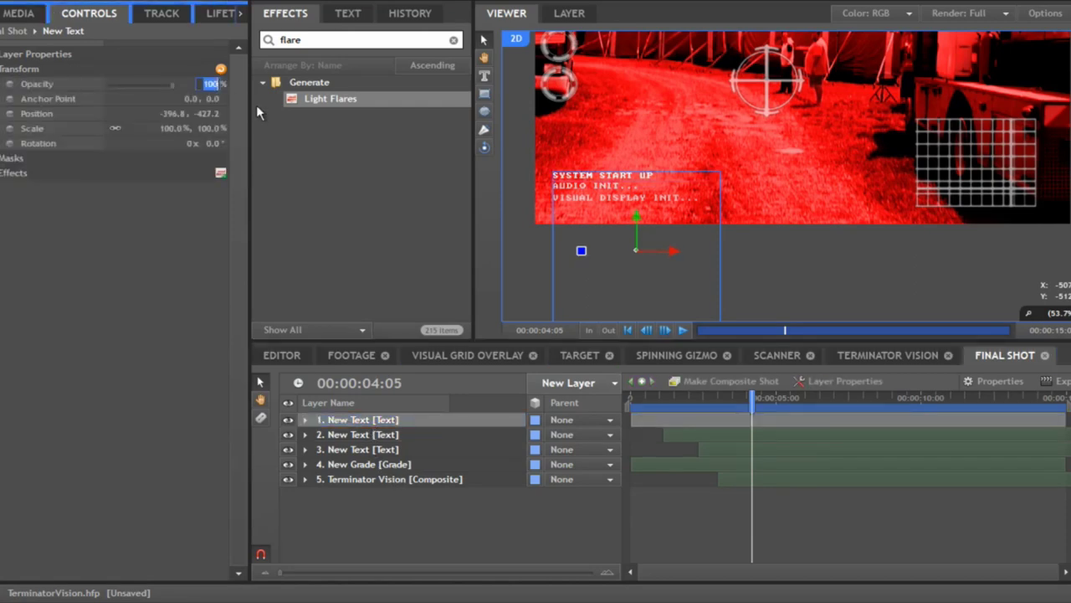
type("70")
key("Return")
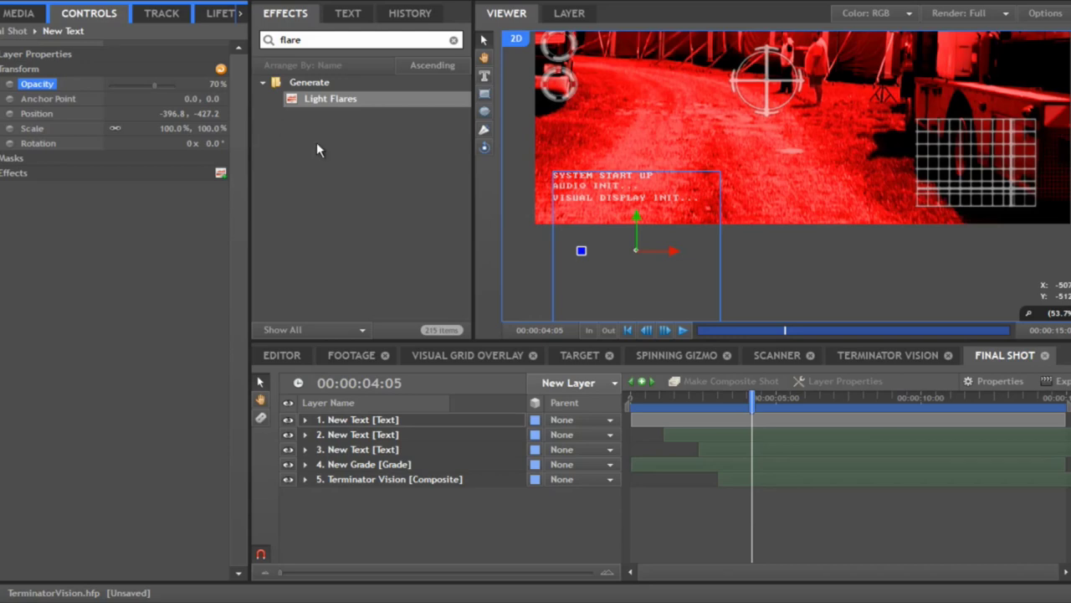
Step: Keyframe SYSTEM START UP opacity from 70% at 00:00:04:04 to 0% at 00:00:05:12
left_click(751, 399)
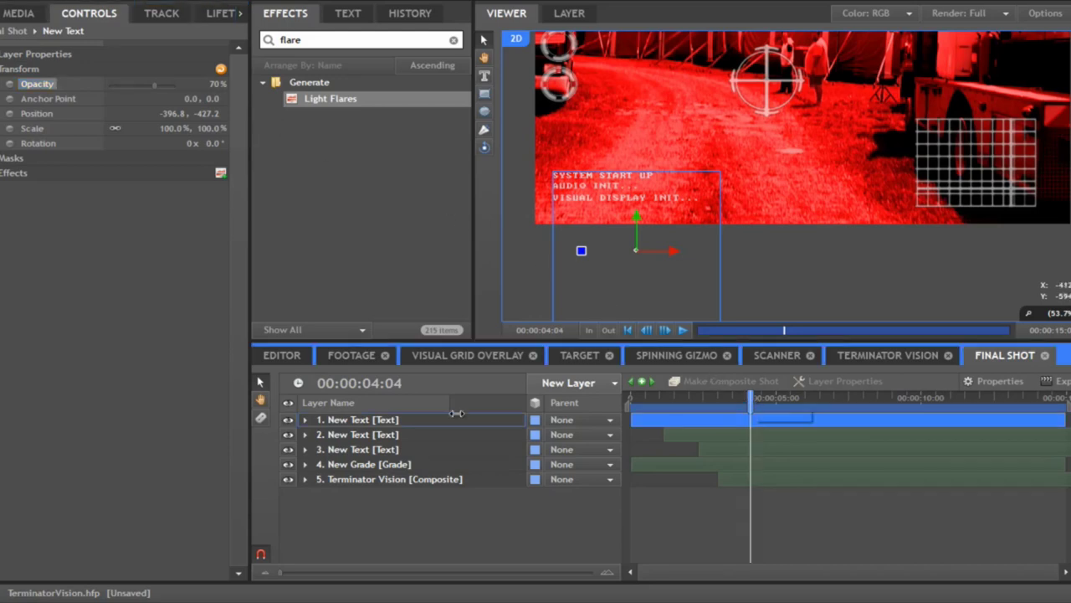
left_click(334, 424)
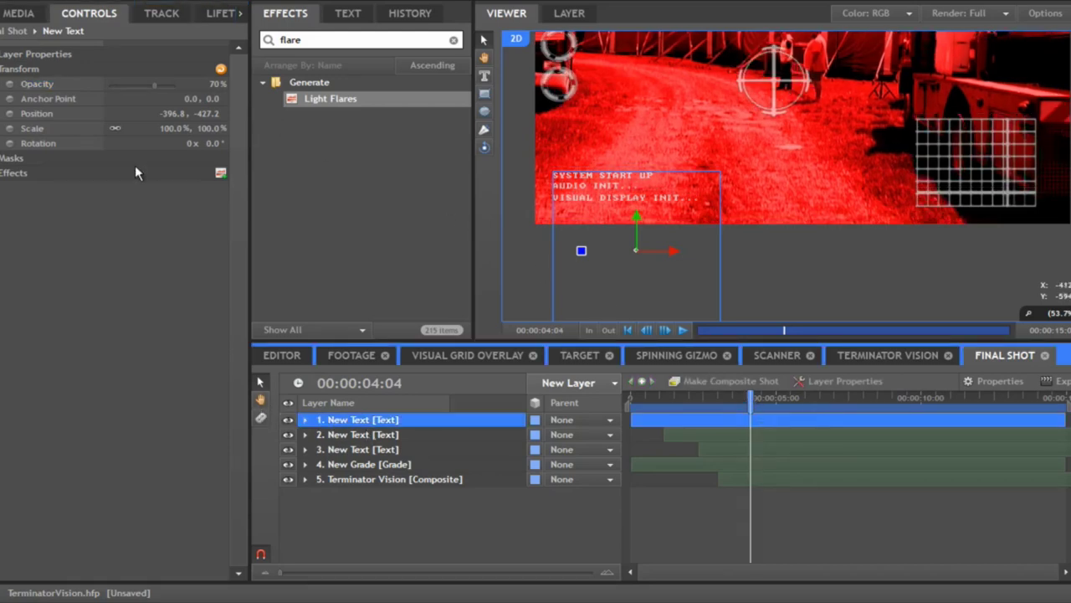
left_click(12, 84)
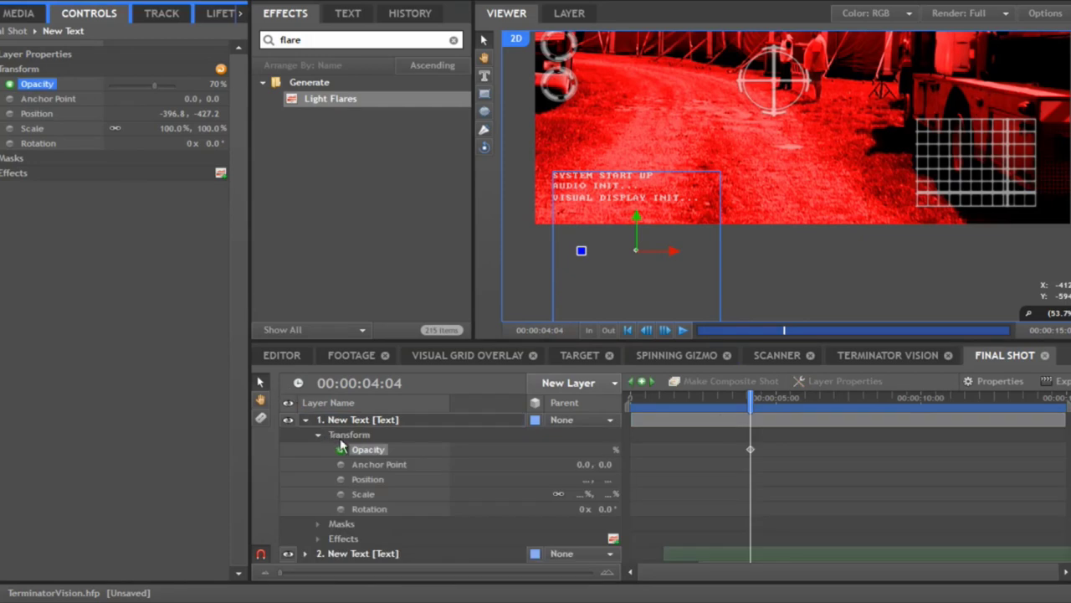
left_click(788, 397)
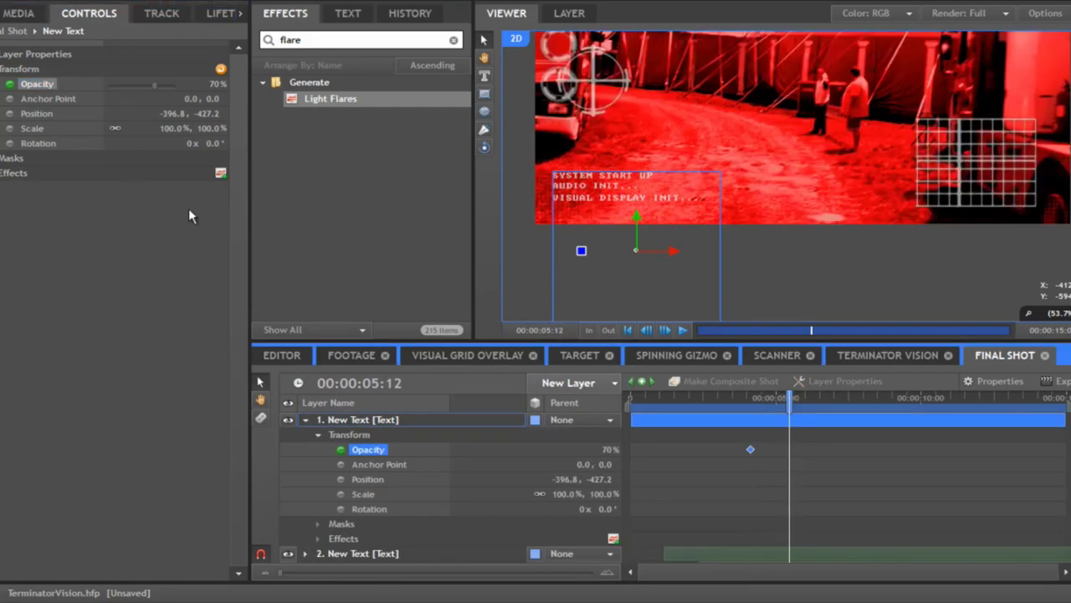
left_click_drag(154, 85, 109, 84)
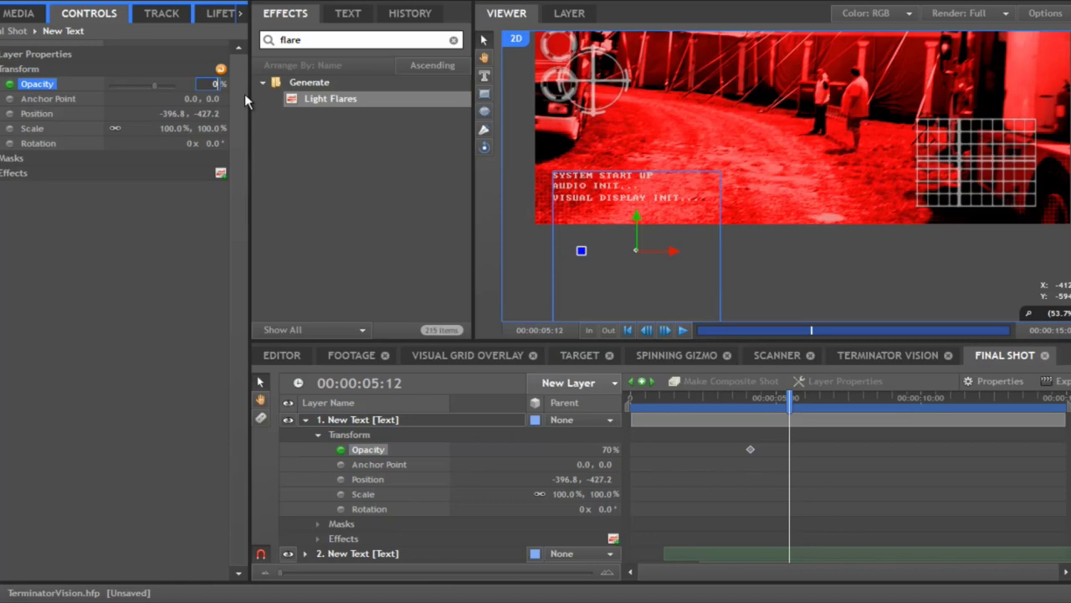
left_click(306, 421)
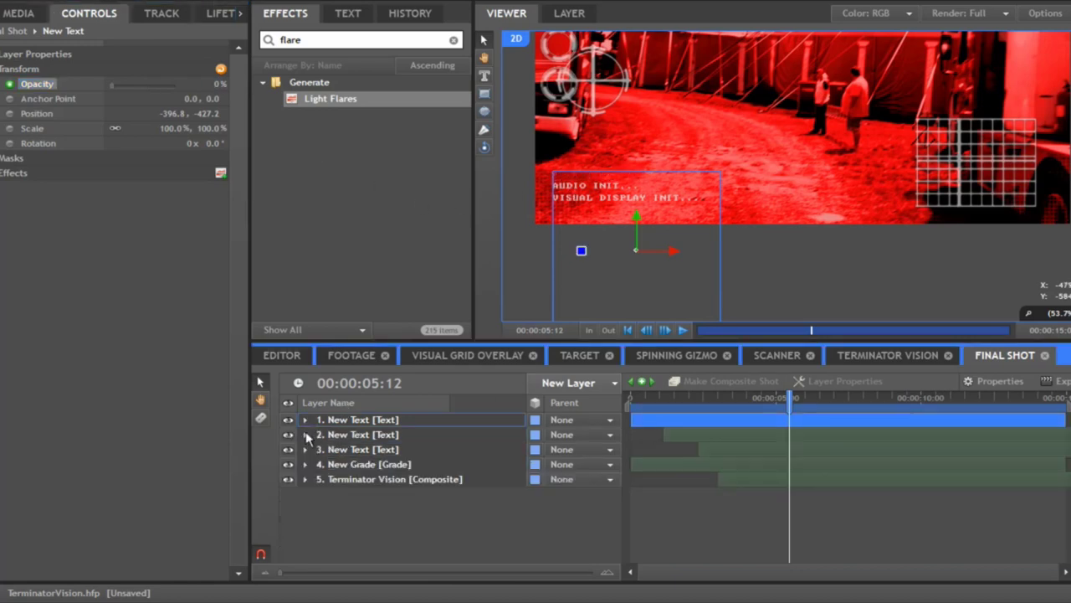
left_click(306, 420)
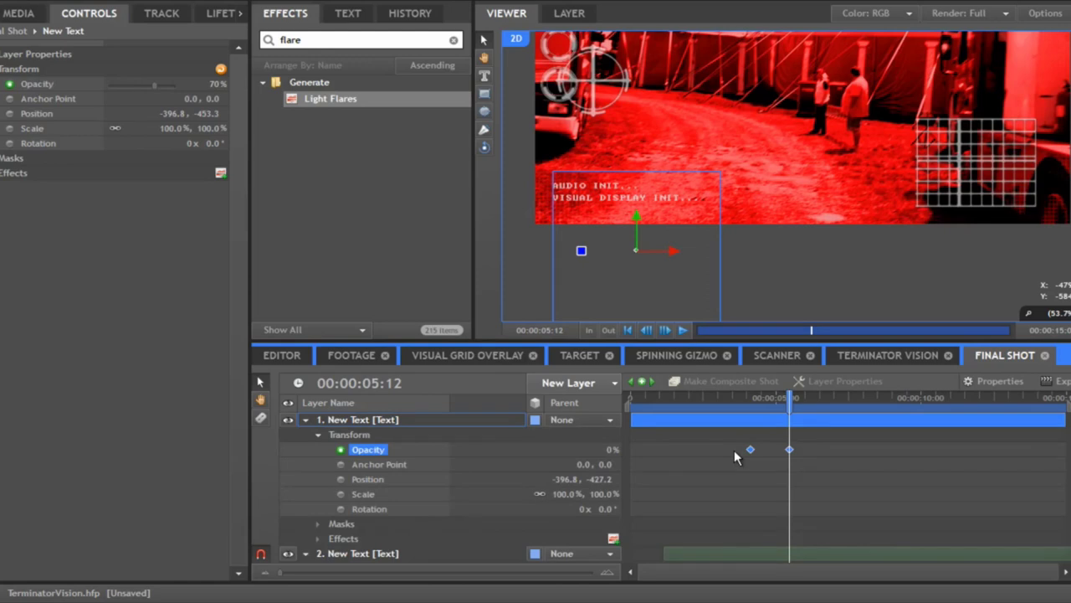
Step: Check the AUDIO INIT... and VISUAL DISPLAY INIT... opacity keyframes and preview the fade
left_click(750, 399)
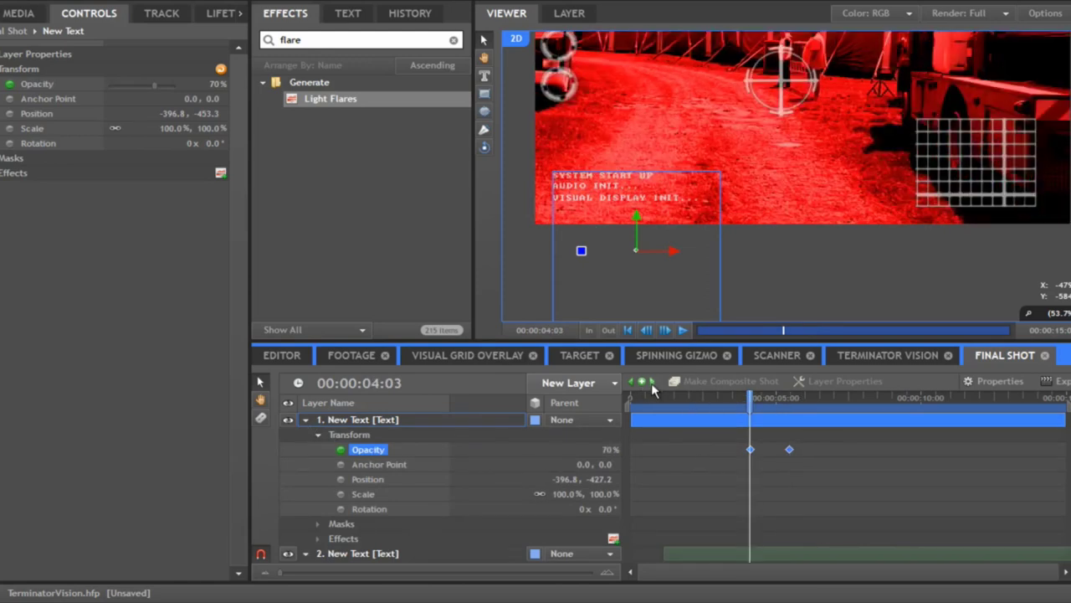
left_click(307, 420)
left_click(368, 465)
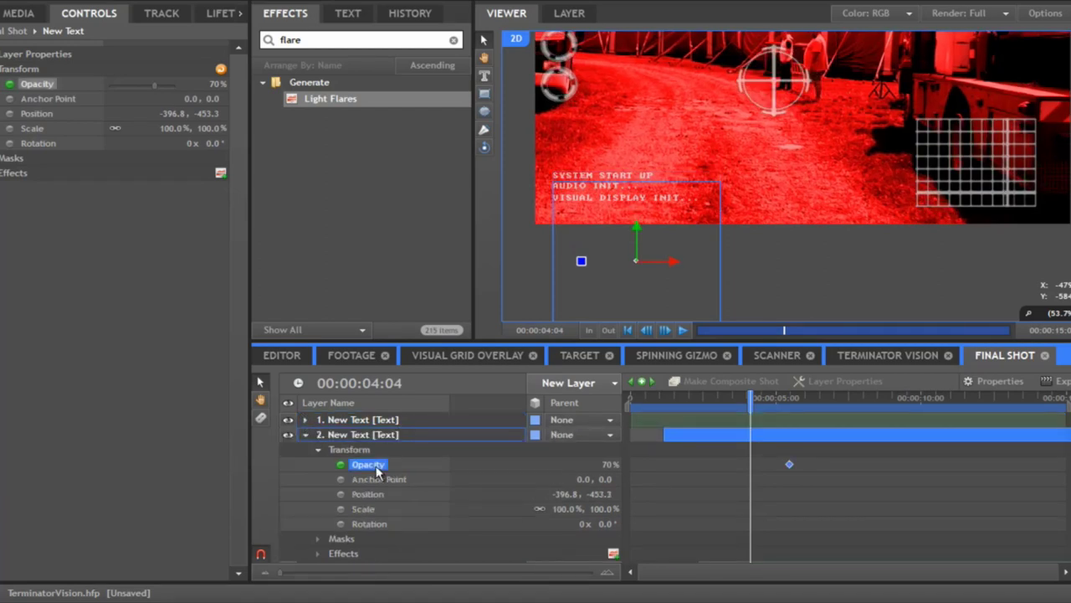
left_click(304, 435)
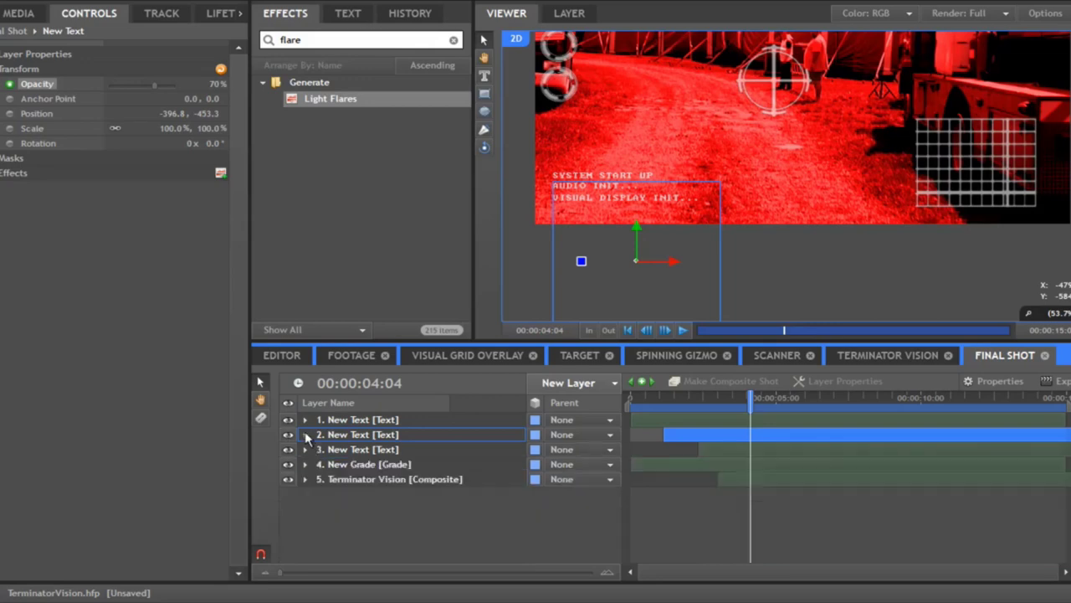
left_click(305, 450)
left_click(318, 463)
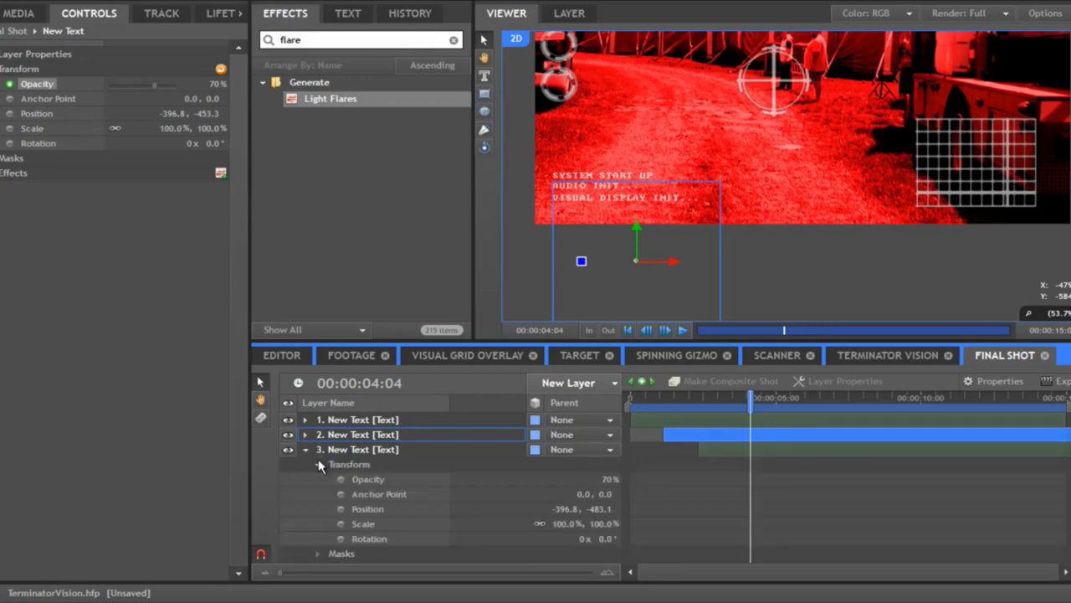
left_click(368, 479)
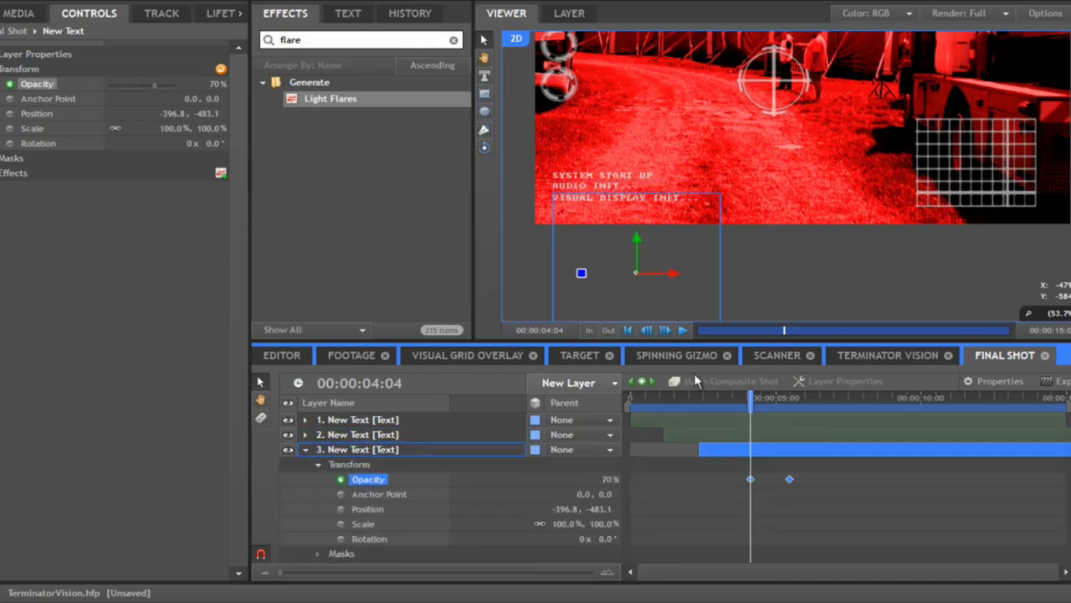
left_click_drag(753, 395, 791, 395)
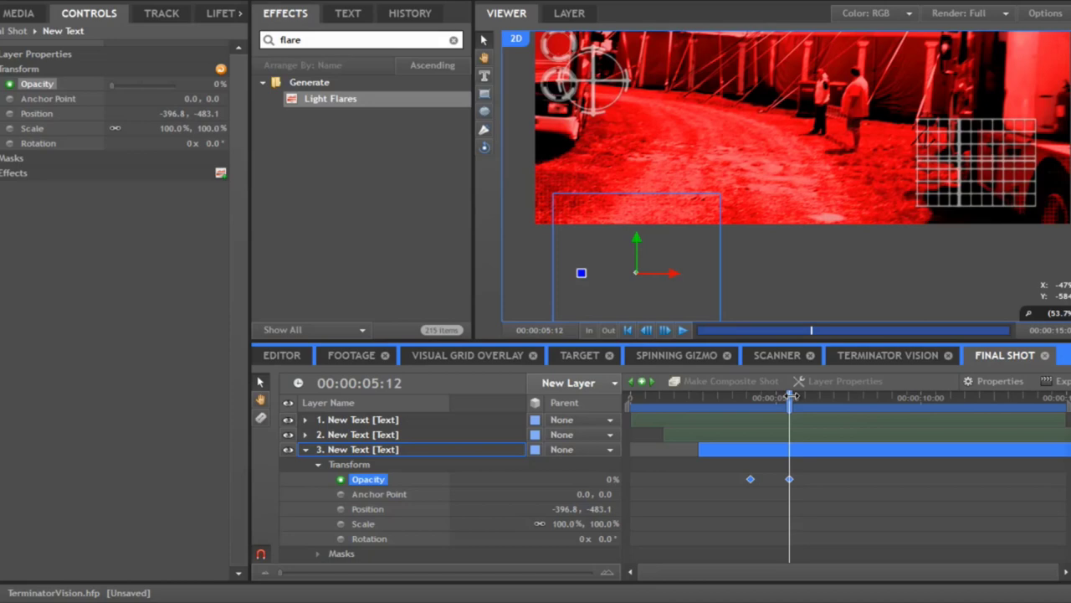
left_click_drag(671, 397, 708, 398)
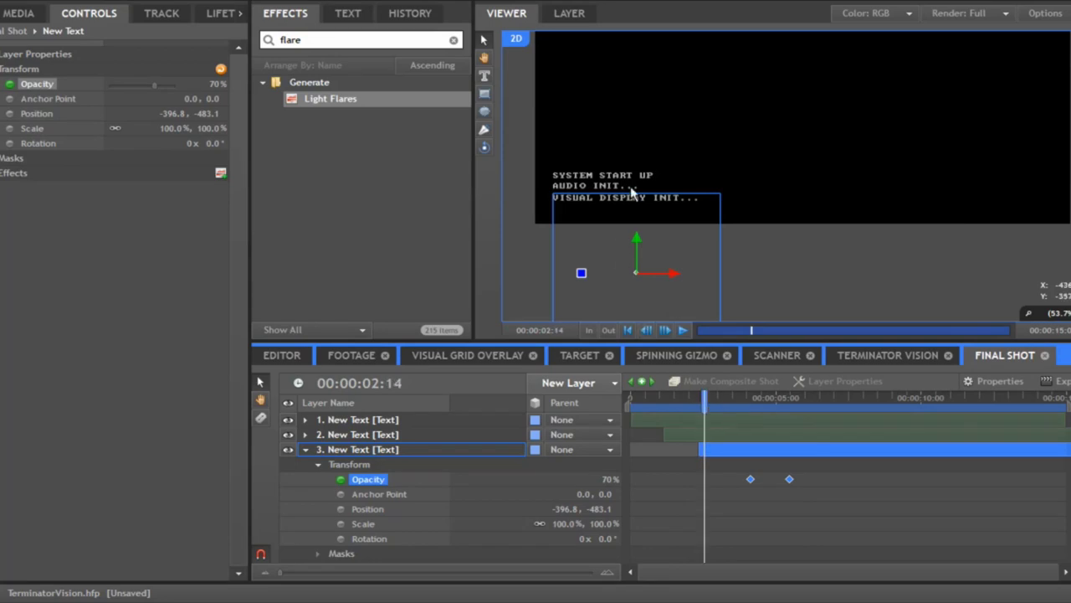